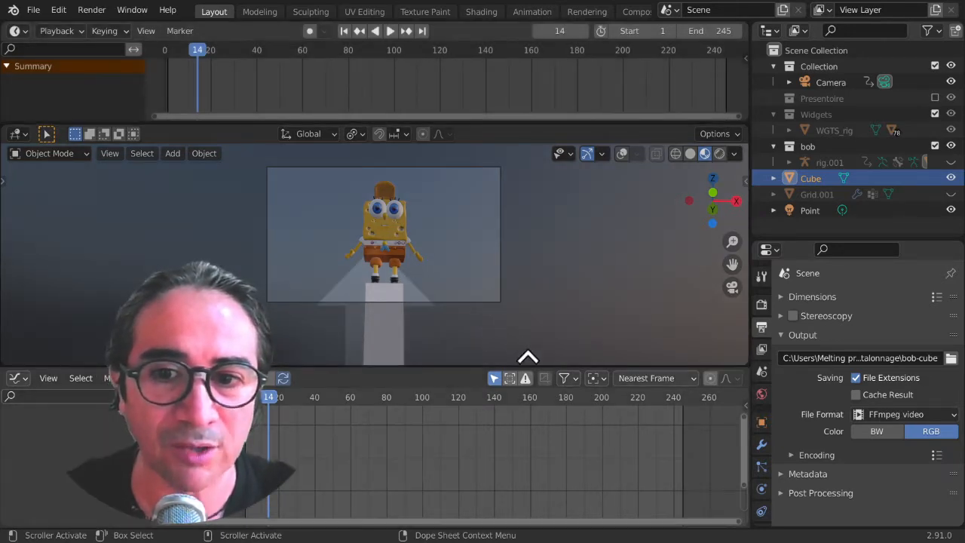
Merge the animation curve area over the view above it and switch the merged area to a 3D Viewport.
drag(528, 357, 490, 264)
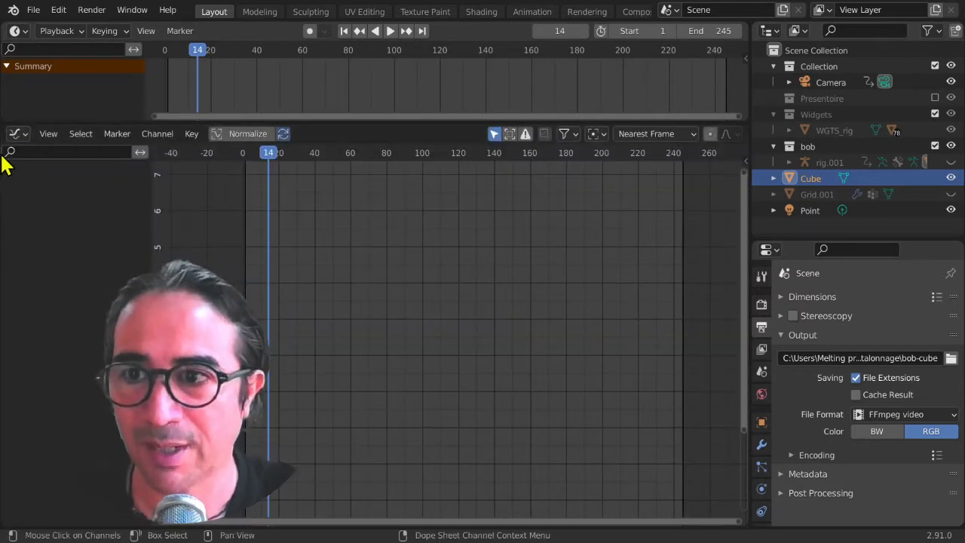
click(16, 135)
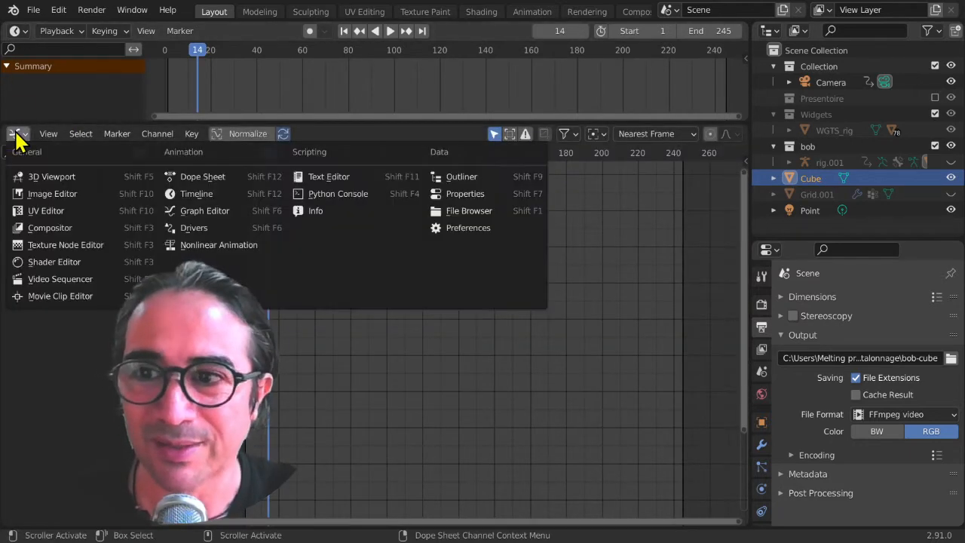
click(64, 178)
Play the character animation in Material Preview shading and examine it closely from an angle.
middle_drag(442, 412, 480, 351)
scroll(427, 302, up, 3)
click(705, 134)
key(space)
middle_drag(556, 379, 553, 381)
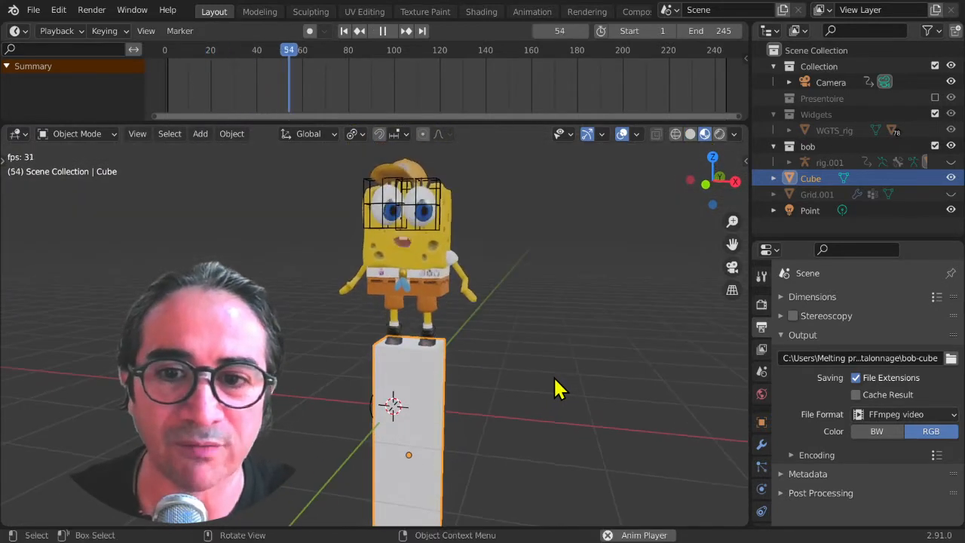
scroll(553, 344, up, 1)
shift+middle_drag(553, 303, 552, 349)
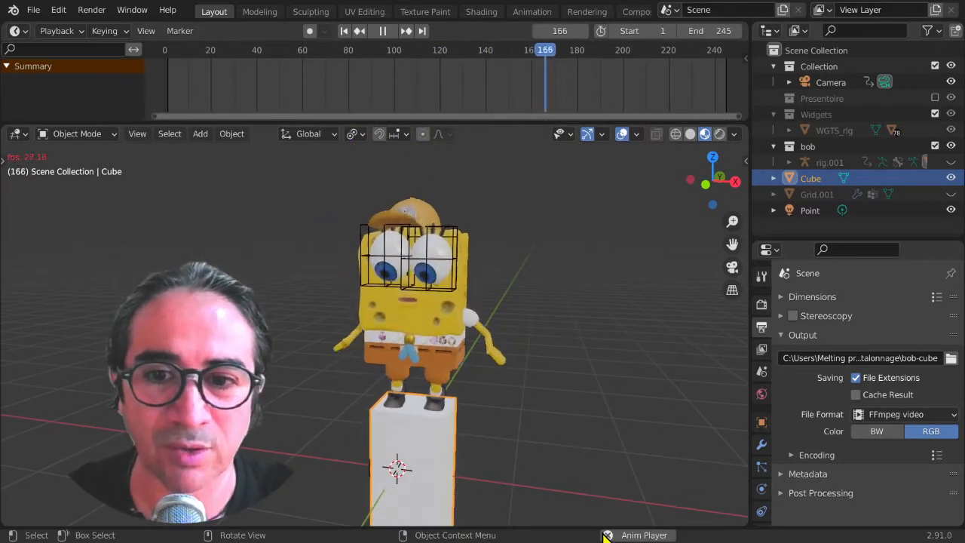
Unhide rig.001, select it and delete its keyframes.
click(636, 133)
click(950, 162)
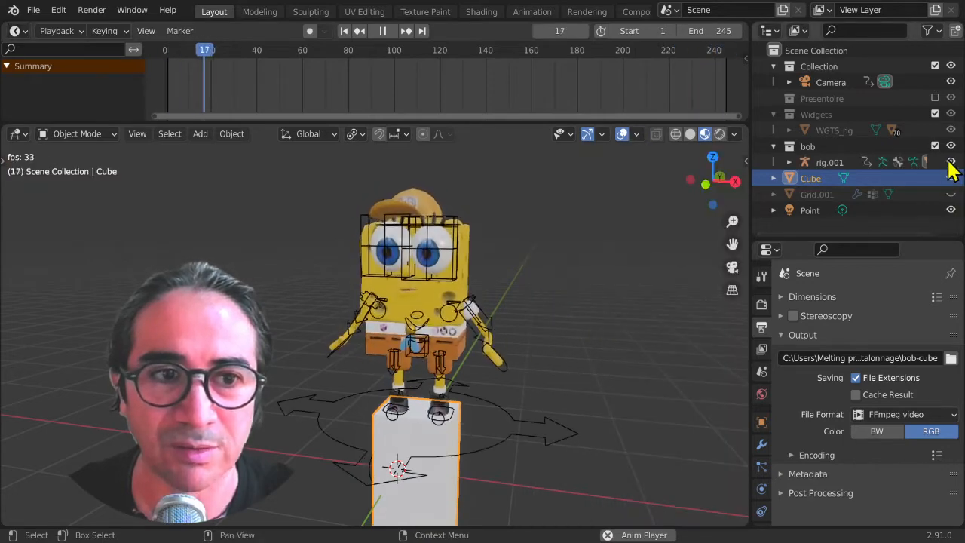
click(520, 449)
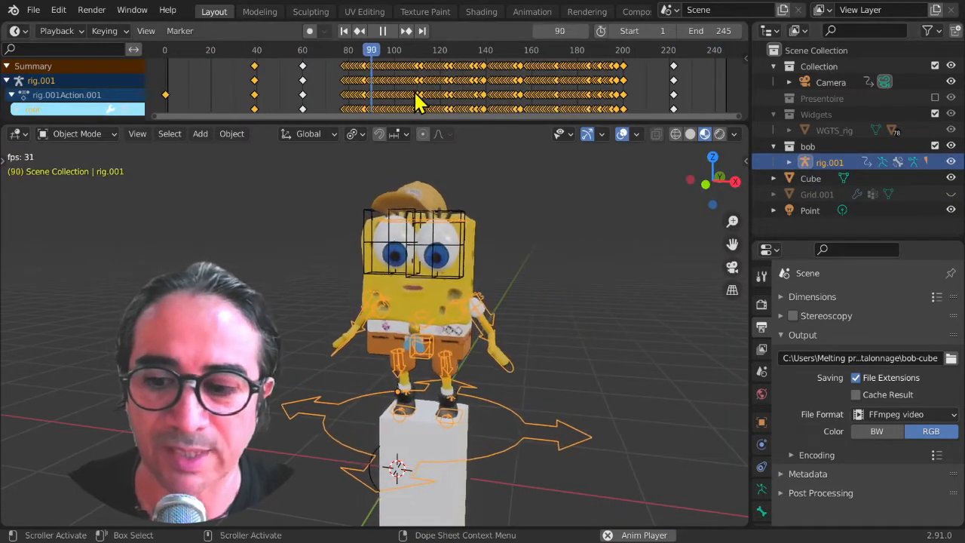
key(x)
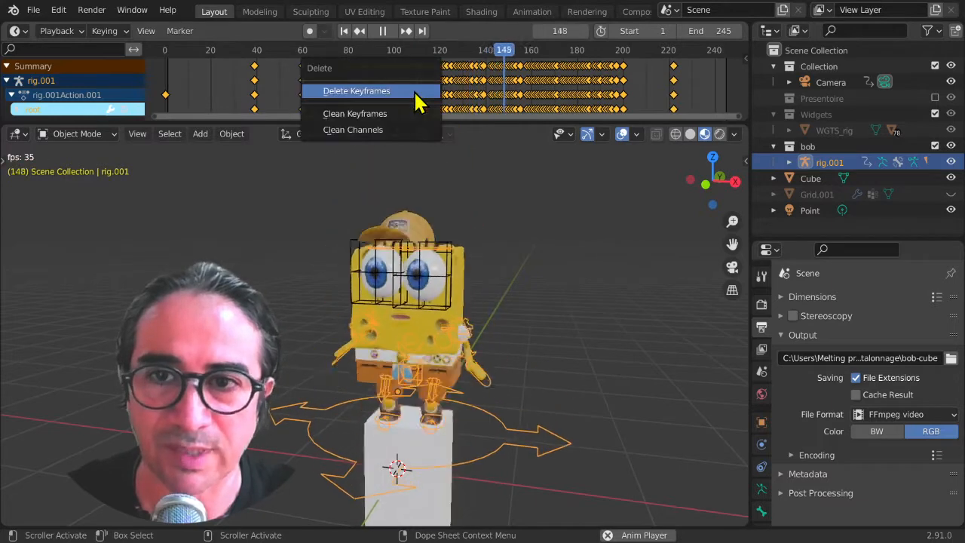
click(415, 98)
Move the rig slightly in the front view while the animation plays.
click(486, 471)
middle_drag(486, 471, 490, 421)
click(494, 398)
key(KP_1)
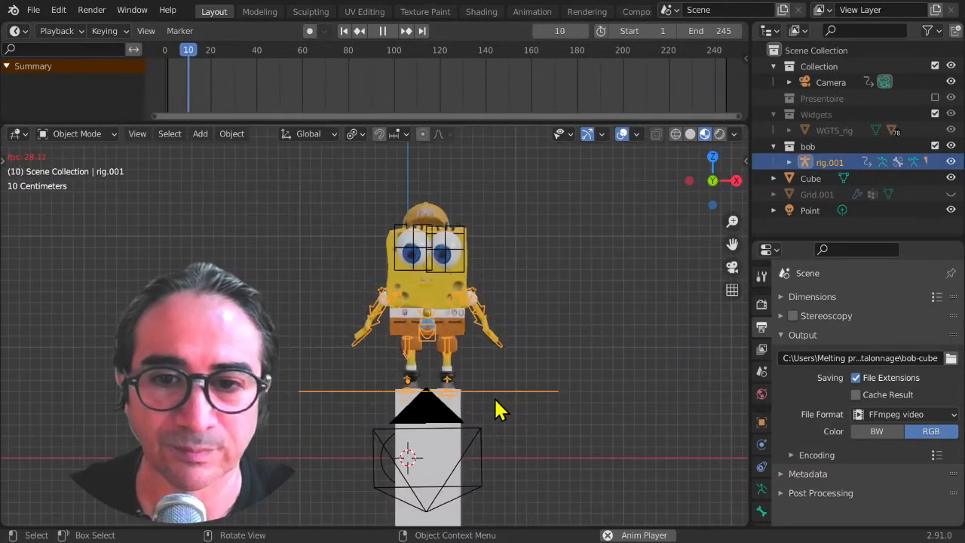
key(g)
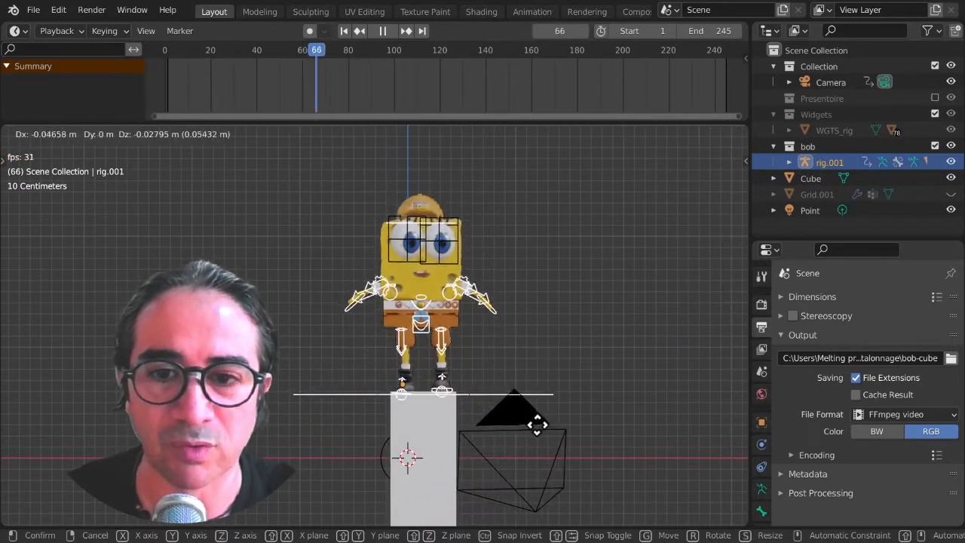
click(558, 428)
key(r)
key(z)
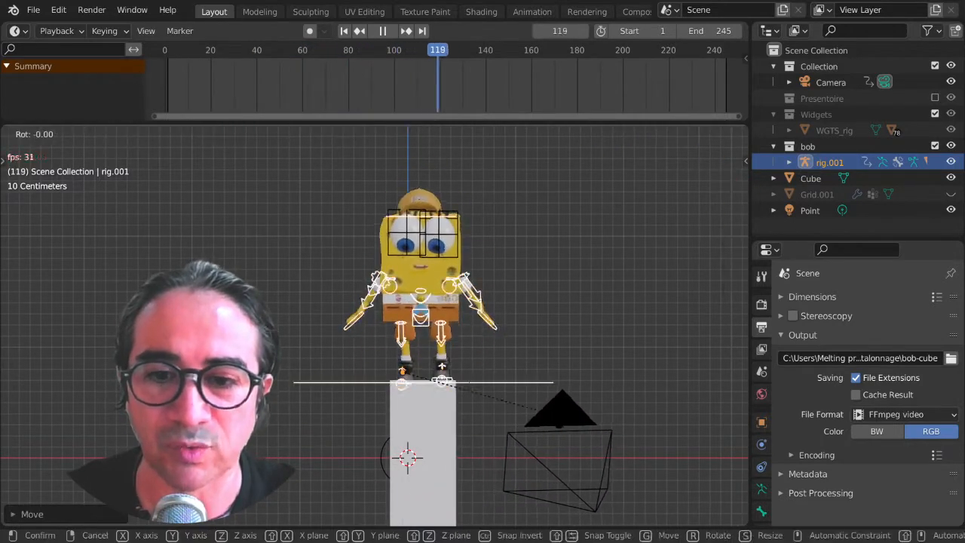
key(Escape)
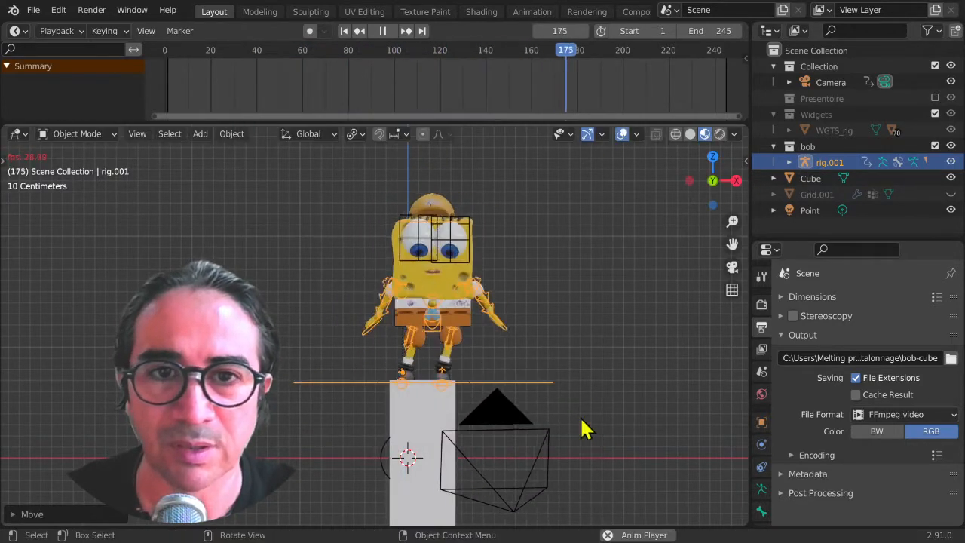
Hide the viewport overlays and rotate the rig about the Z axis.
click(622, 134)
key(r)
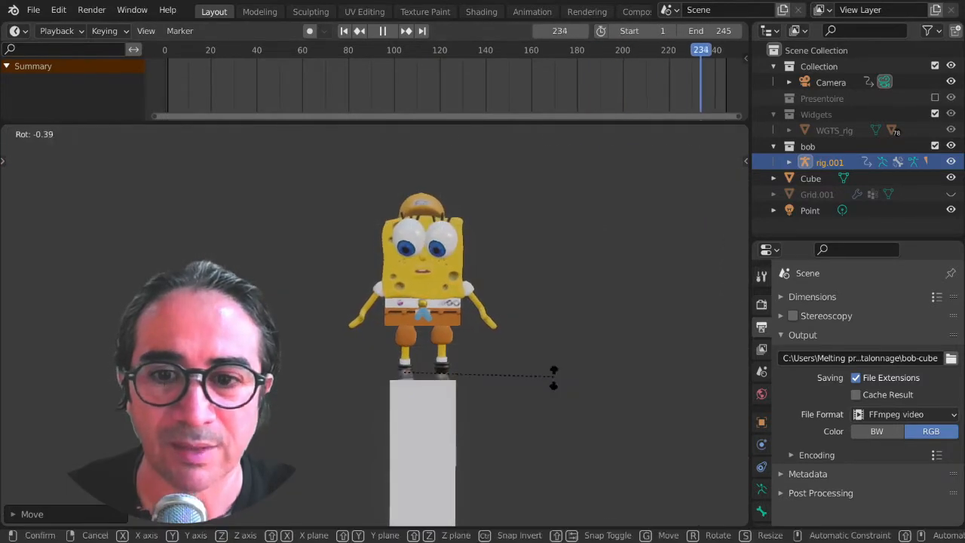
key(z)
click(437, 428)
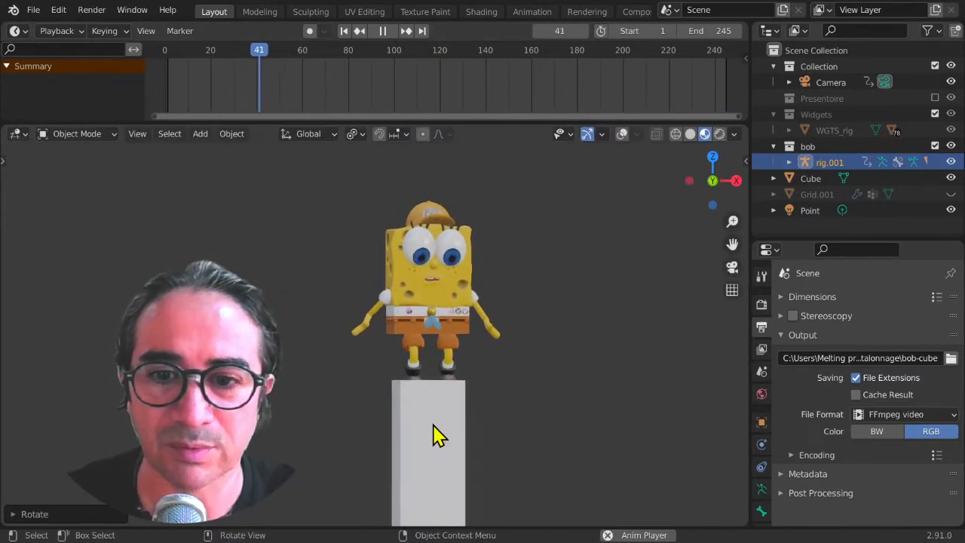
Rotate the rig freely with trackball and view-plane rotations so the pillar under the character tilts.
key(r)
key(r)
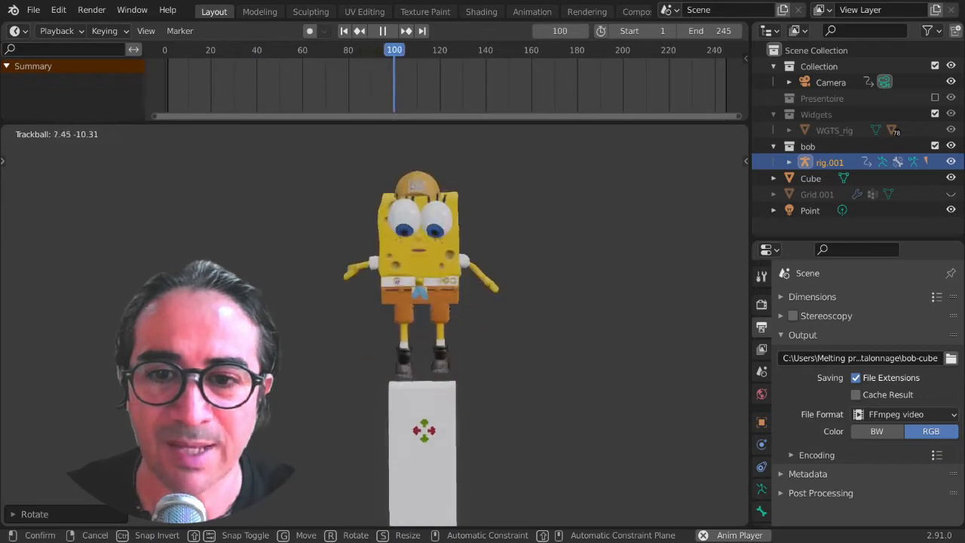
click(423, 432)
key(r)
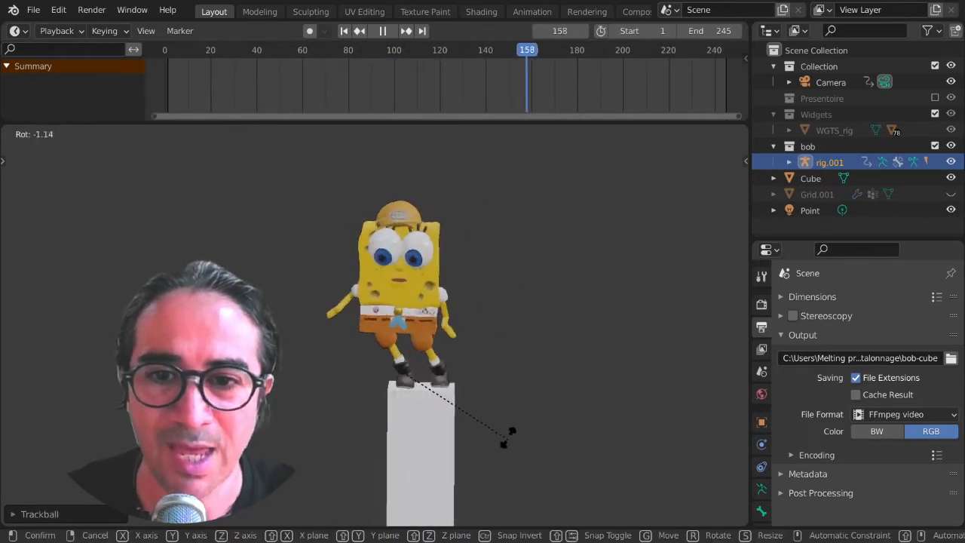
click(510, 436)
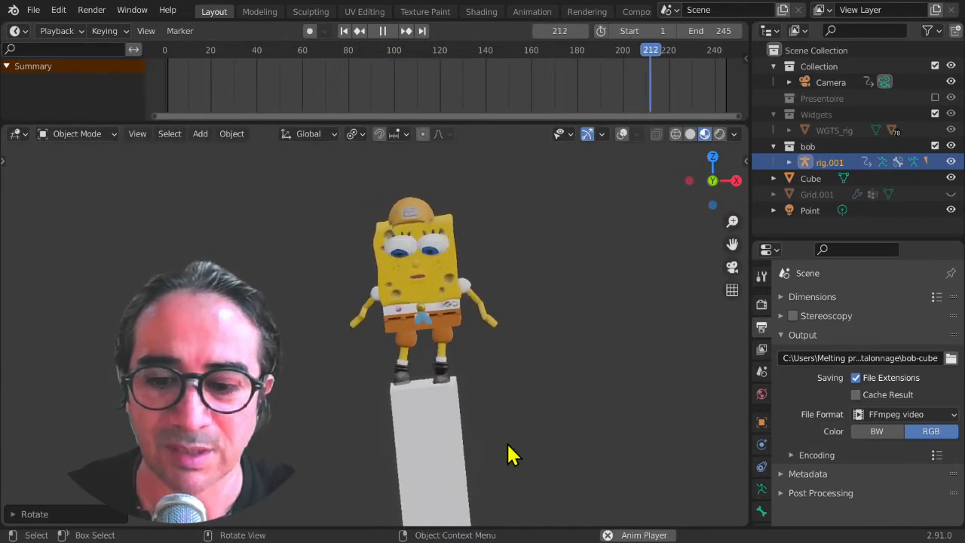
key(r)
key(r)
click(520, 449)
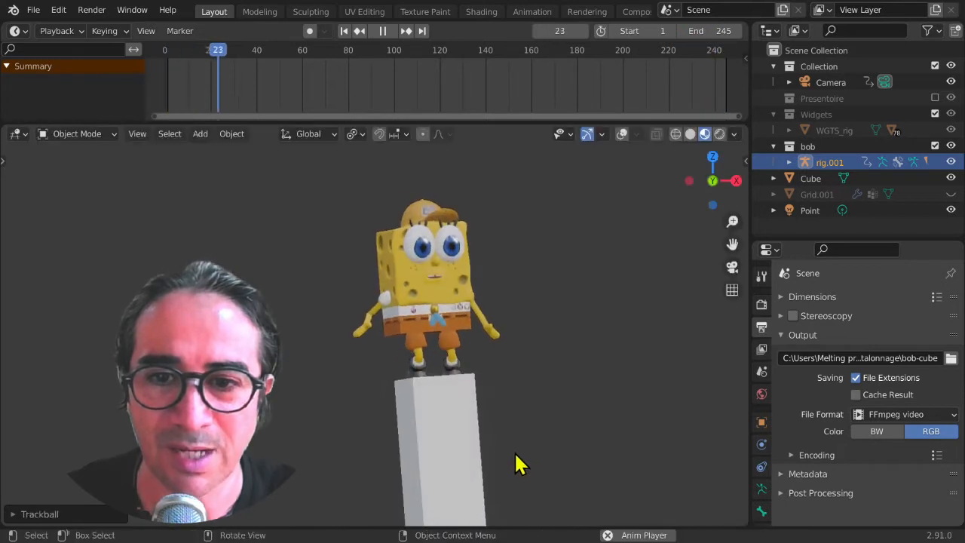
Move the rig in the view and check the character's reaction during playback from another angle.
key(g)
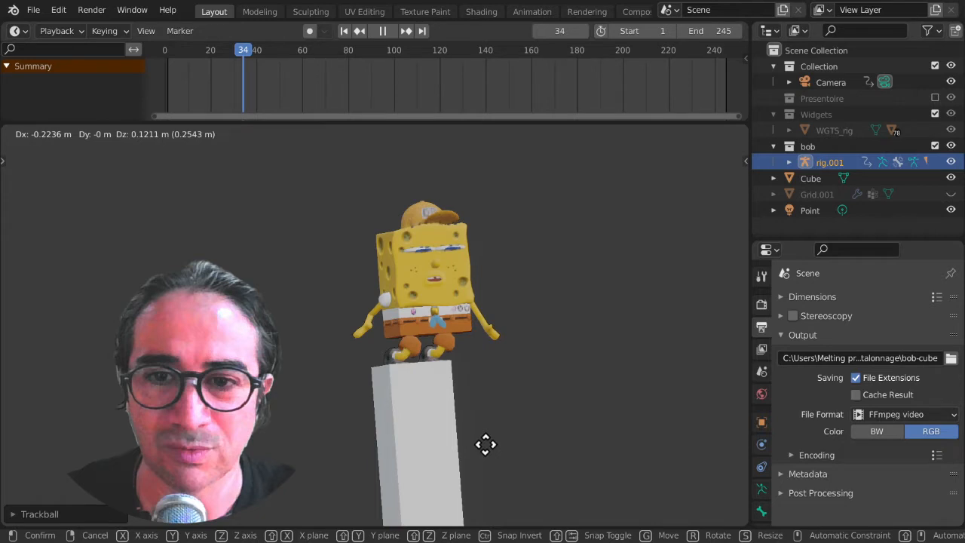
click(486, 445)
key(space)
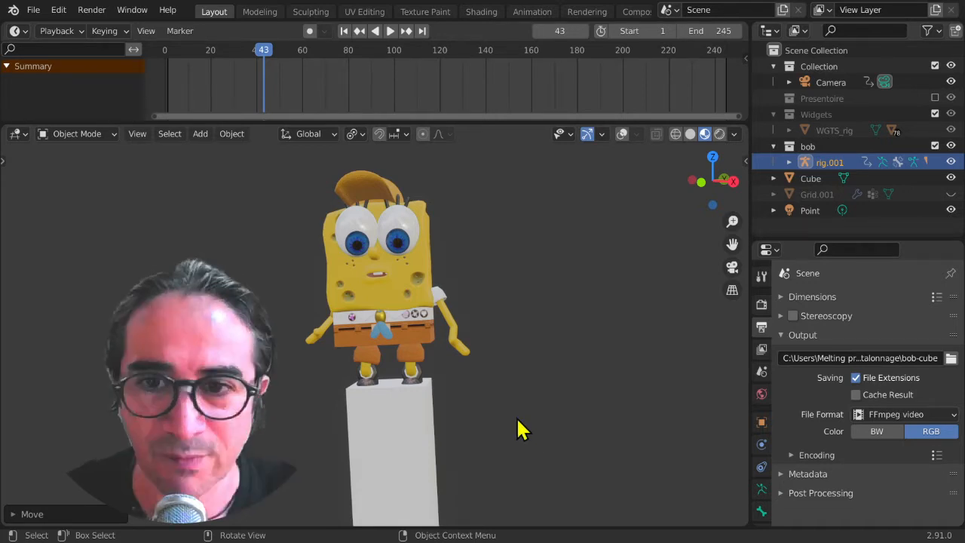
middle_drag(517, 416, 544, 427)
key(space)
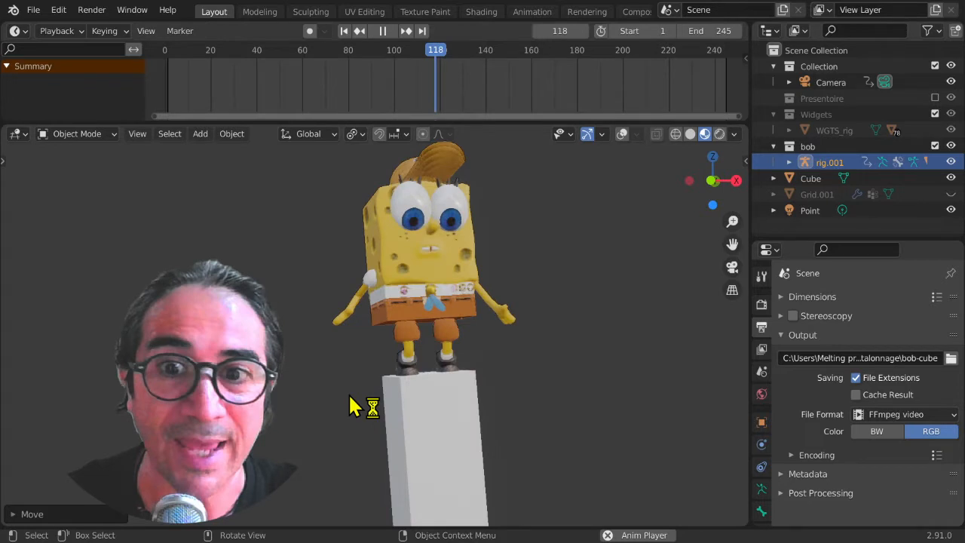
key(space)
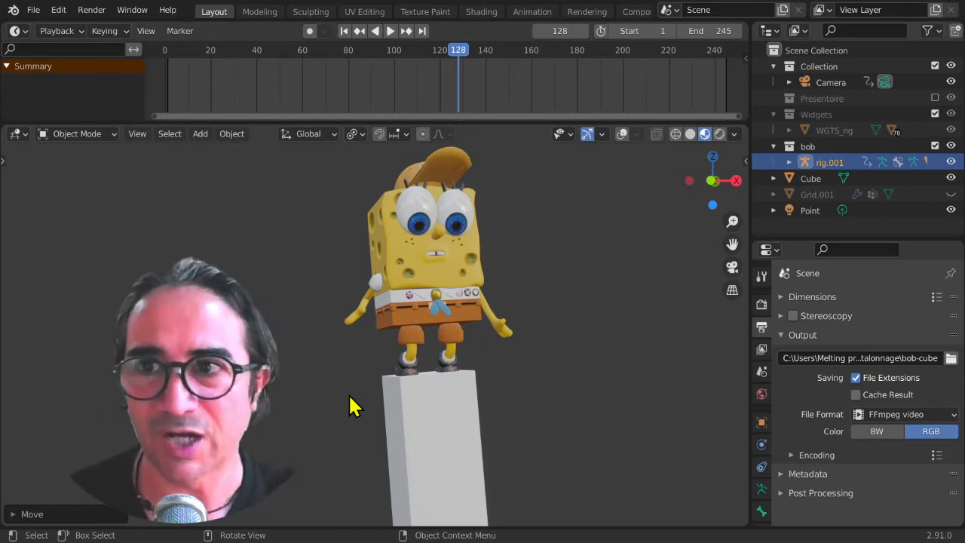
Start a new General file without saving the changes to biped, and enable Screencast Keys.
click(32, 10)
mouse_move(87, 28)
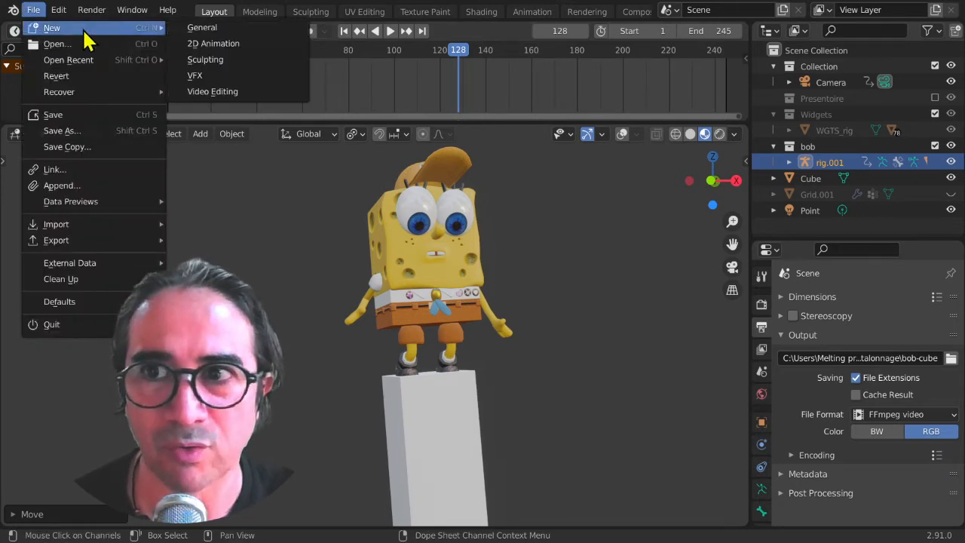
click(211, 32)
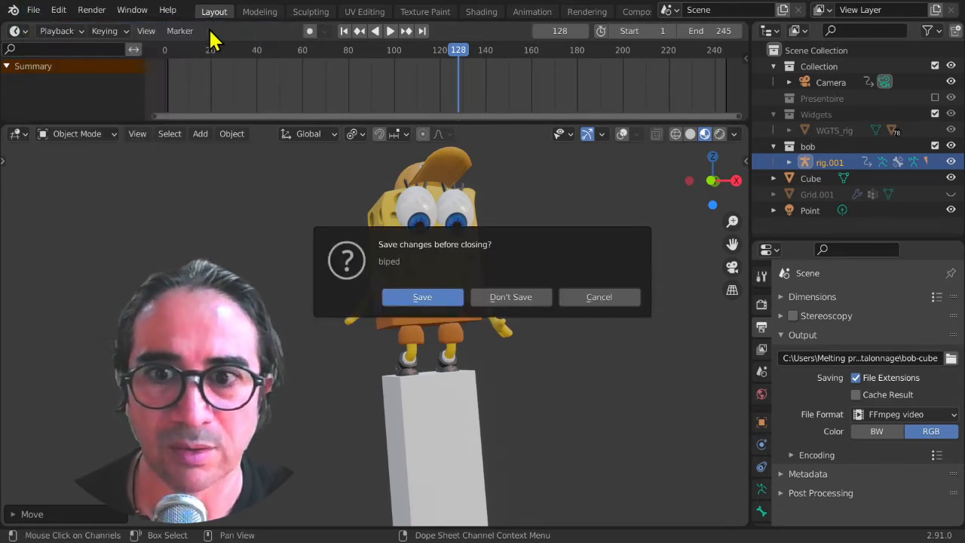
click(529, 299)
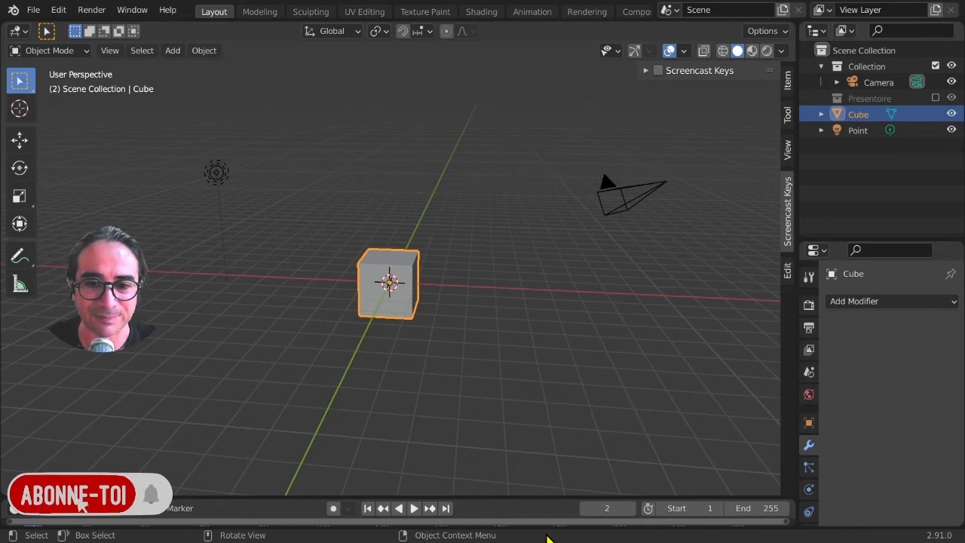
middle_drag(392, 394, 385, 386)
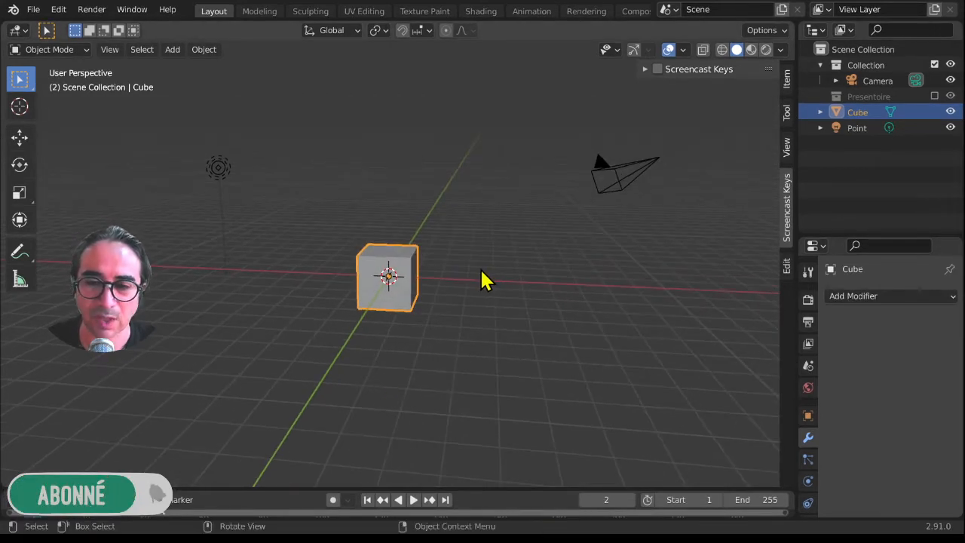
click(657, 68)
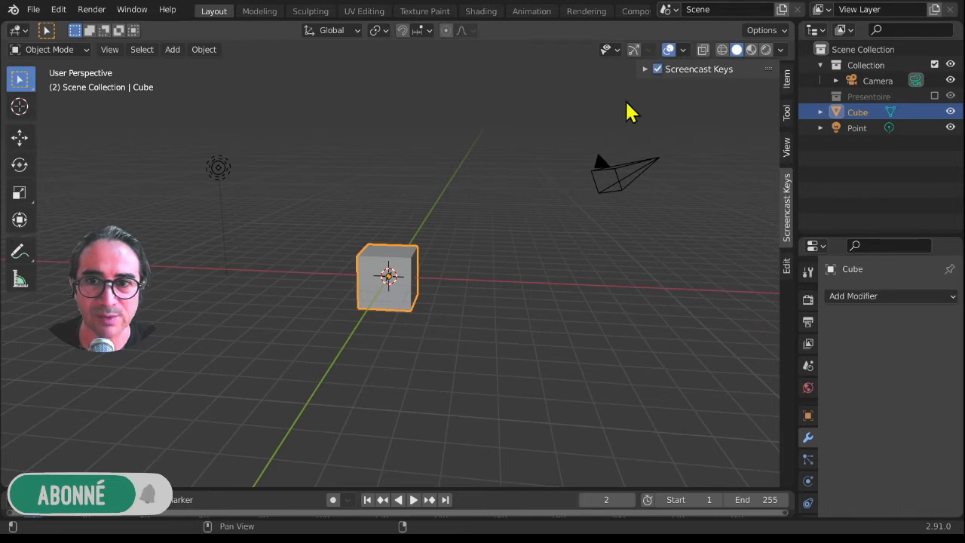
Lower the cube along the Z axis until its top face sits at grid level.
key(KP_1)
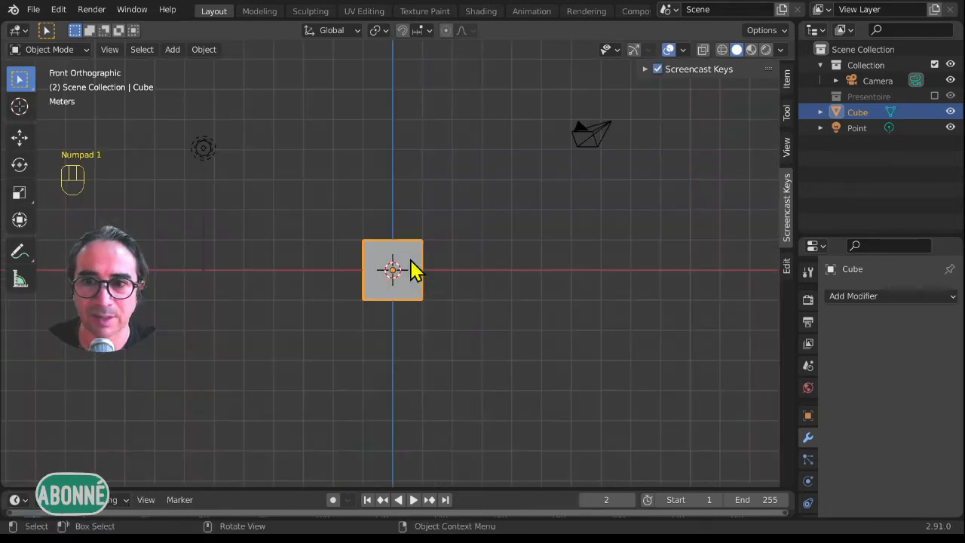
key(g)
key(z)
click(409, 291)
middle_drag(350, 383, 399, 380)
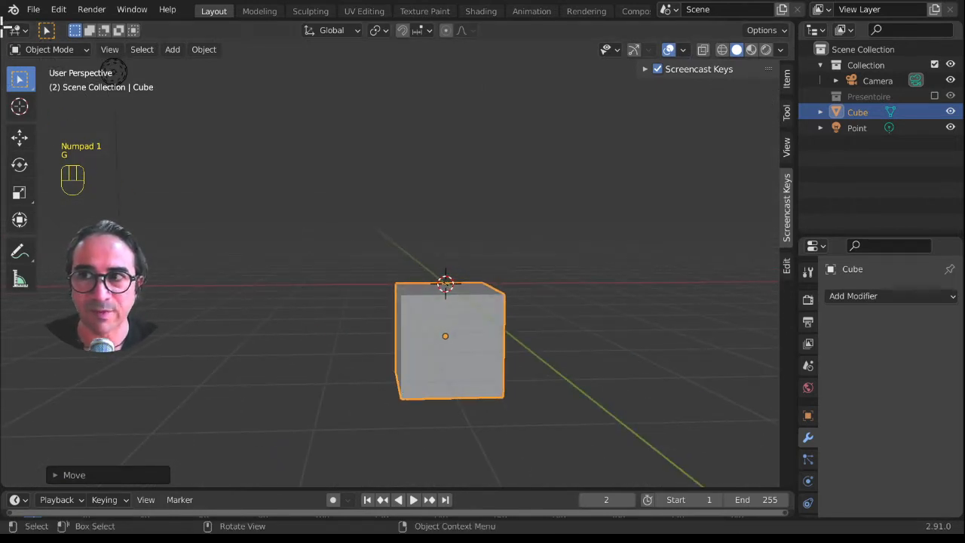
Add a basic human meta-rig armature standing on top of the cube.
click(172, 49)
mouse_move(274, 188)
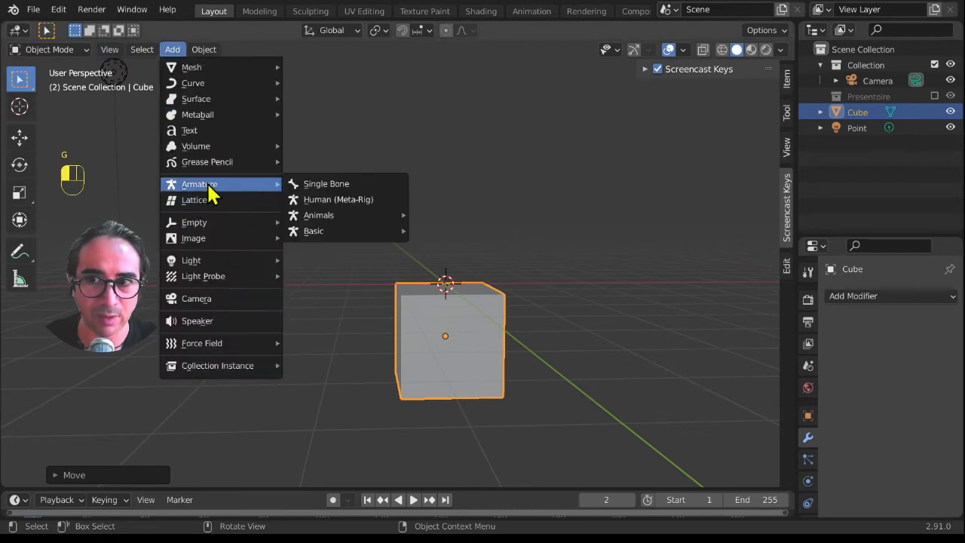
mouse_move(347, 217)
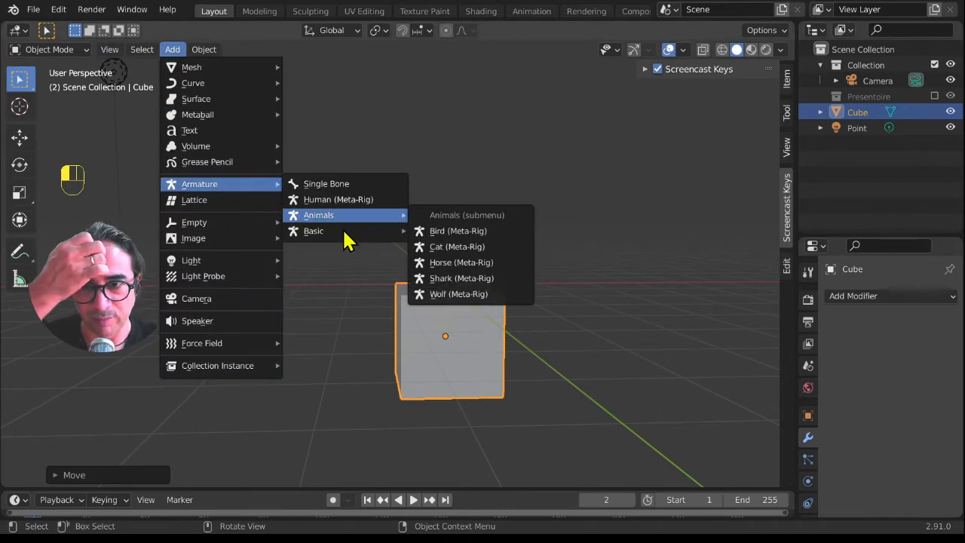
mouse_move(354, 233)
click(481, 247)
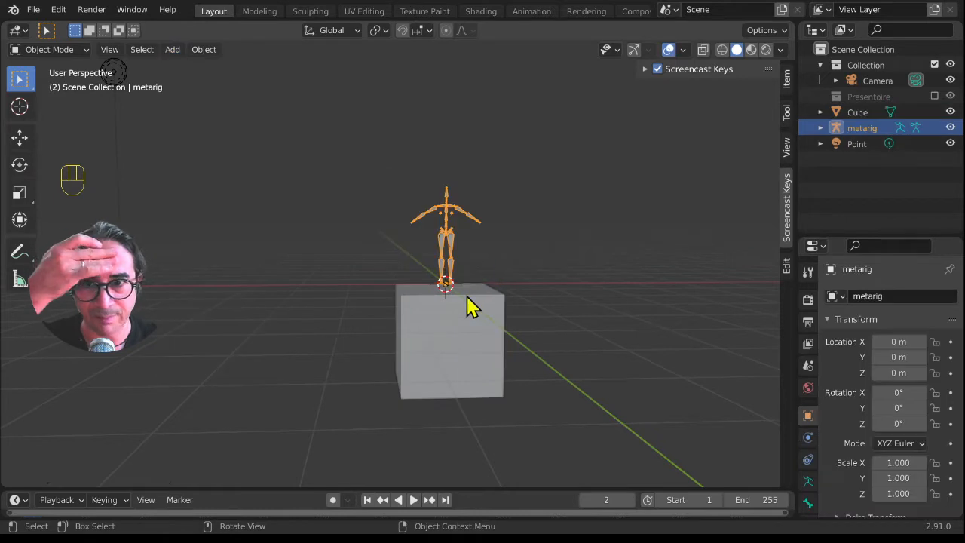
scroll(467, 296, up, 5)
middle_drag(466, 297, 421, 311)
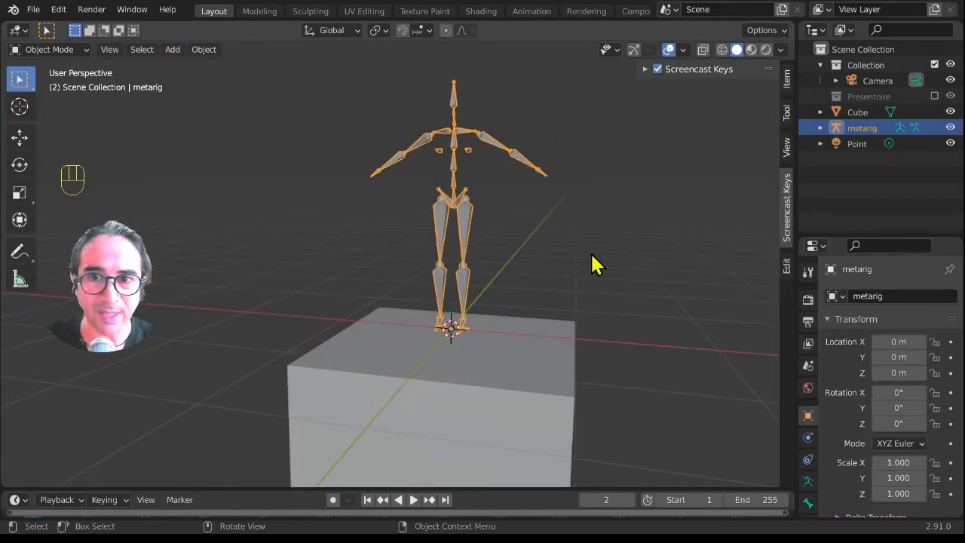
scroll(595, 263, down, 2)
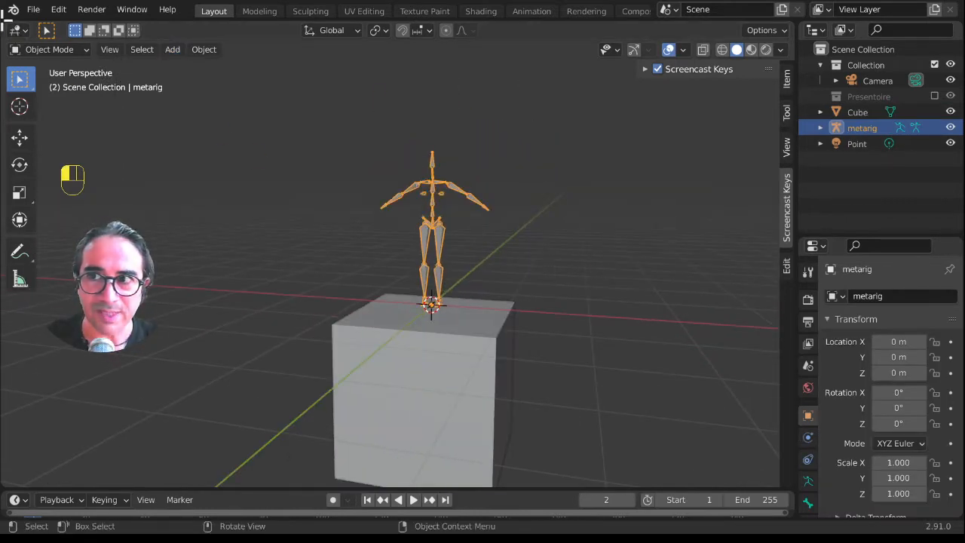
Split the 3D viewport into two side-by-side areas and show a widened Preferences editor in the new one.
drag(4, 18, 331, 26)
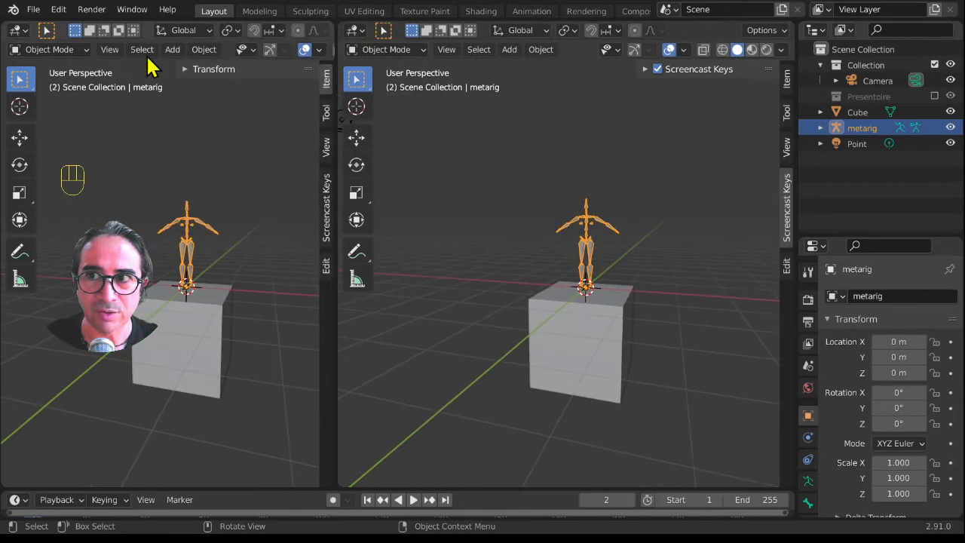
click(19, 30)
click(60, 10)
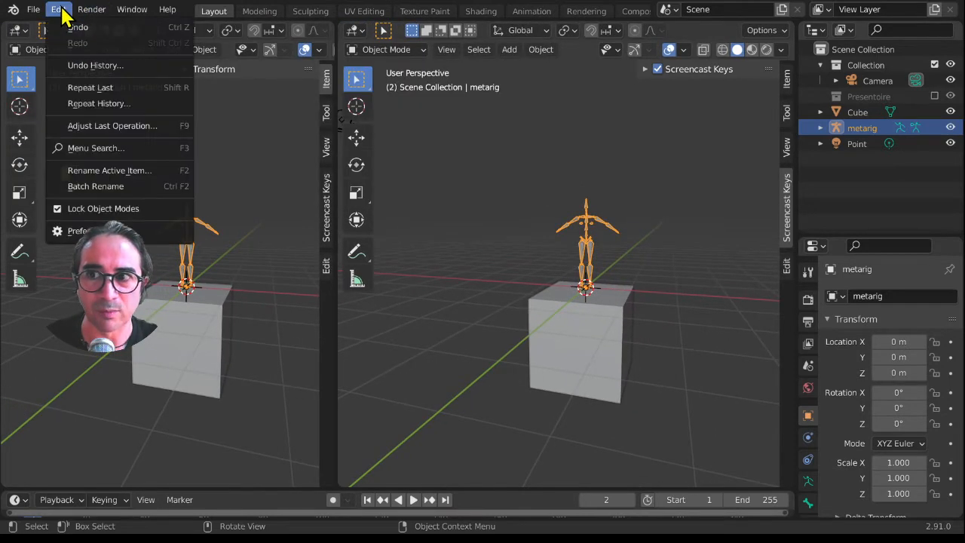
click(20, 31)
click(20, 31)
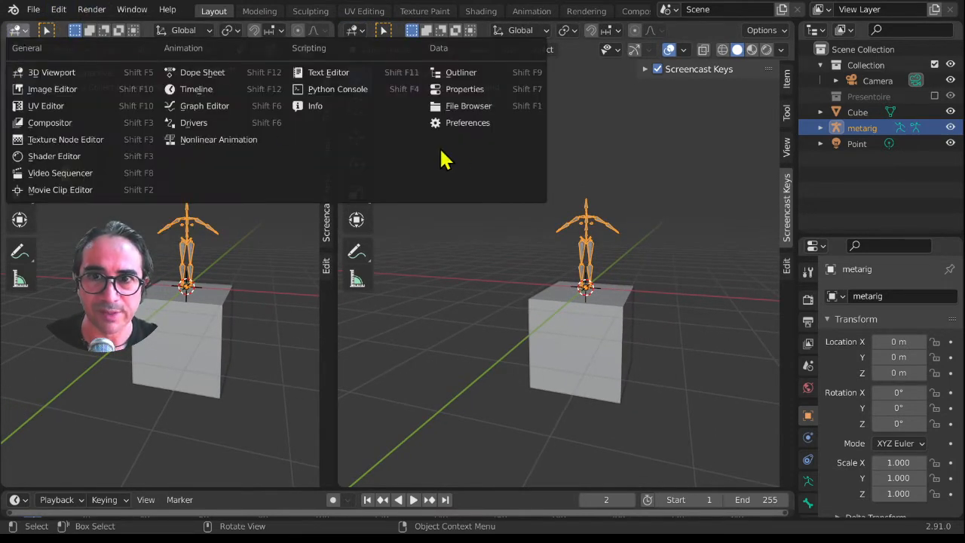
click(468, 123)
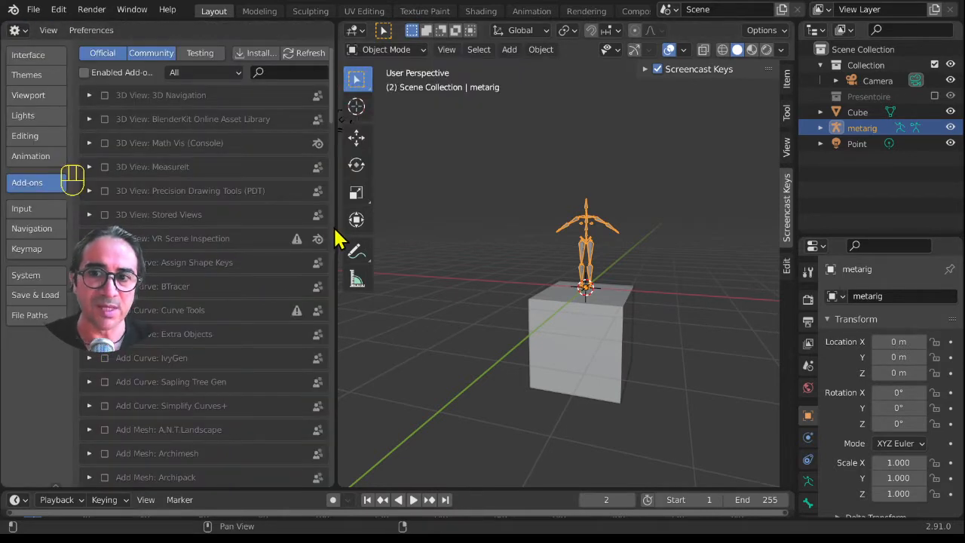
drag(335, 224, 424, 224)
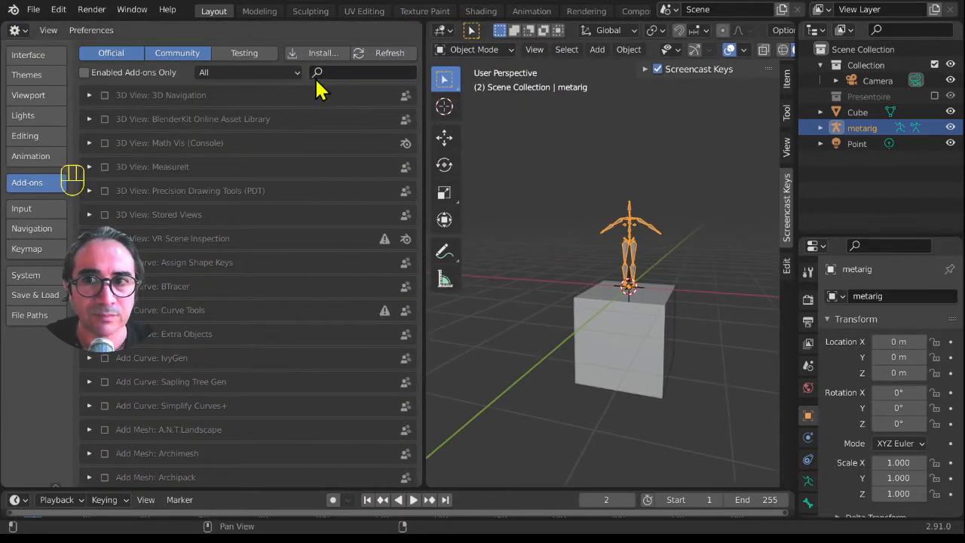
Search the add-ons for "rigi" and check whether Rigging: Rigify is enabled.
click(341, 71)
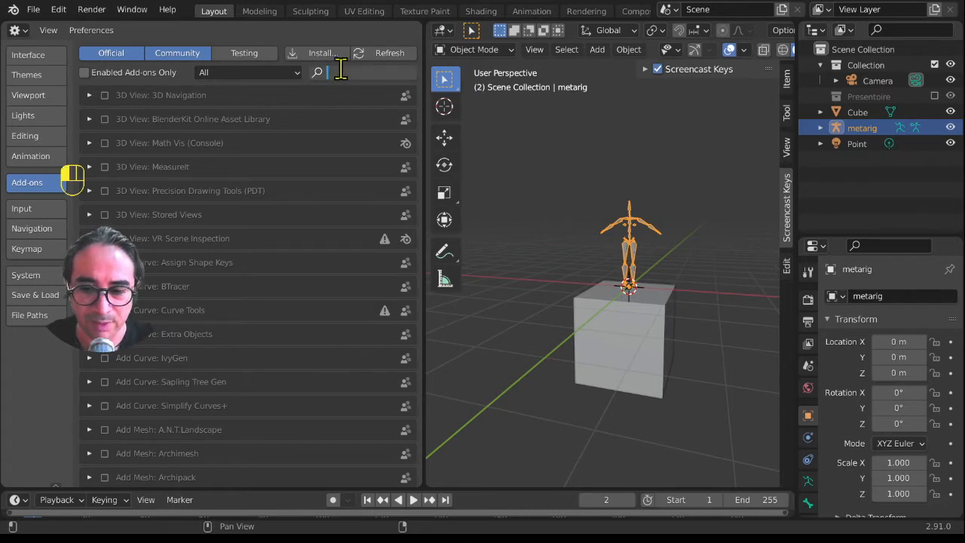
text(mi)
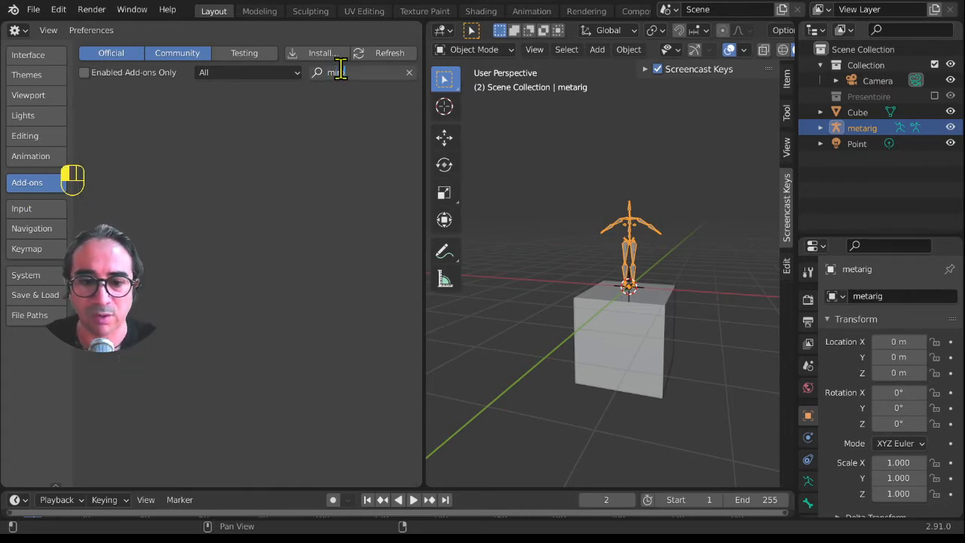
key(BackSpace)
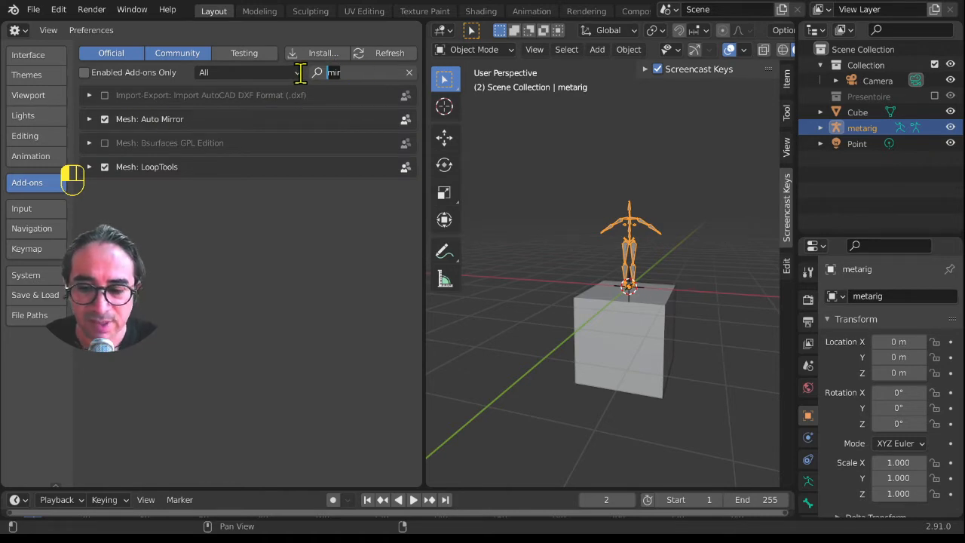
text(rigi)
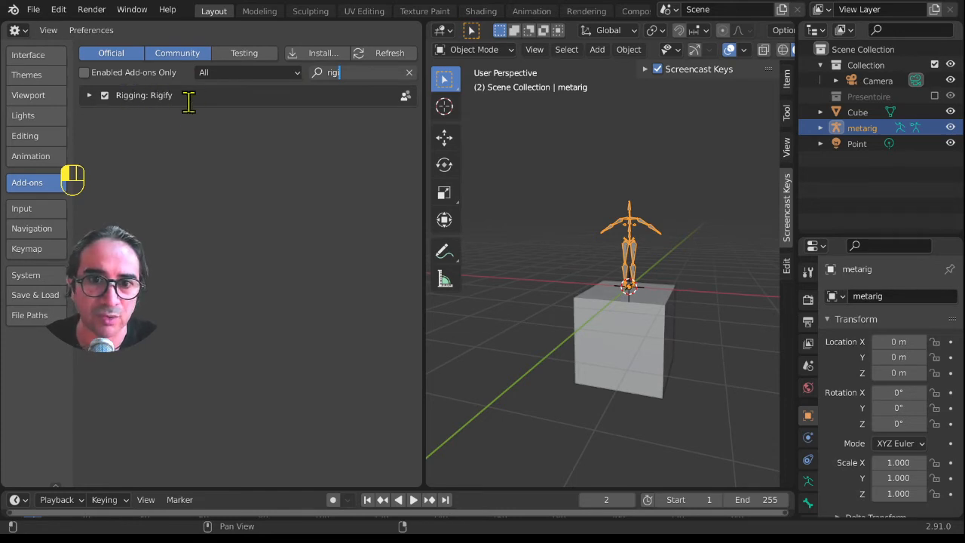
click(440, 165)
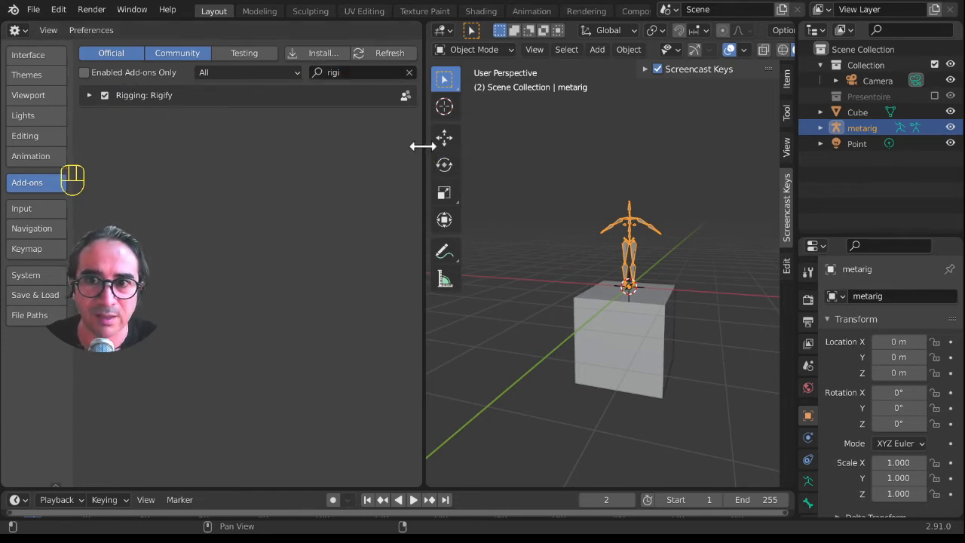
Clear the add-on search and join the Preferences area back into a single 3D viewport.
click(409, 73)
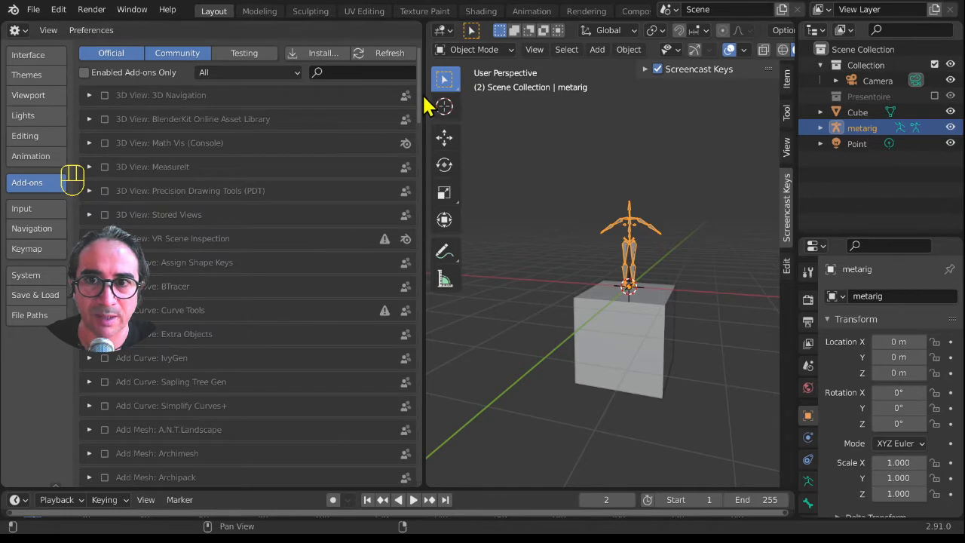
right_click(410, 98)
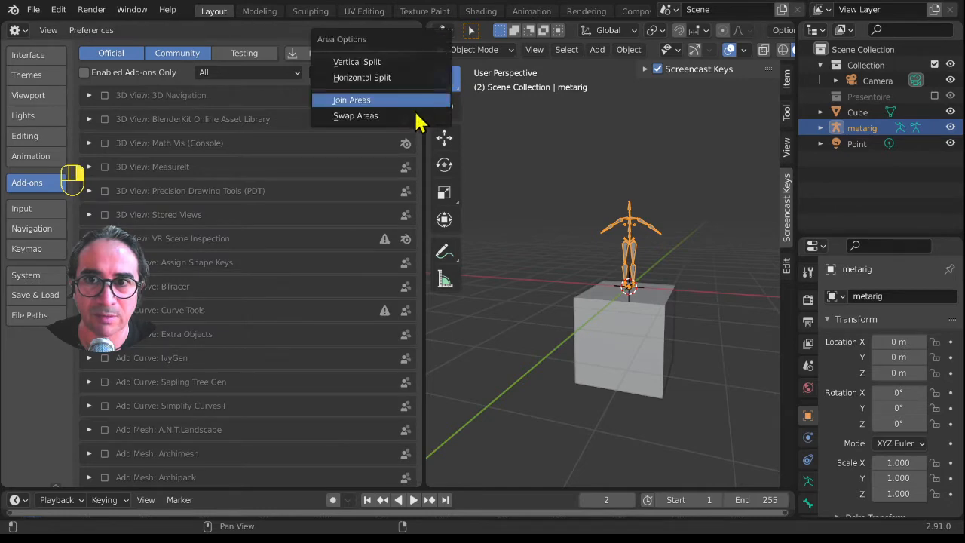
click(366, 102)
click(261, 246)
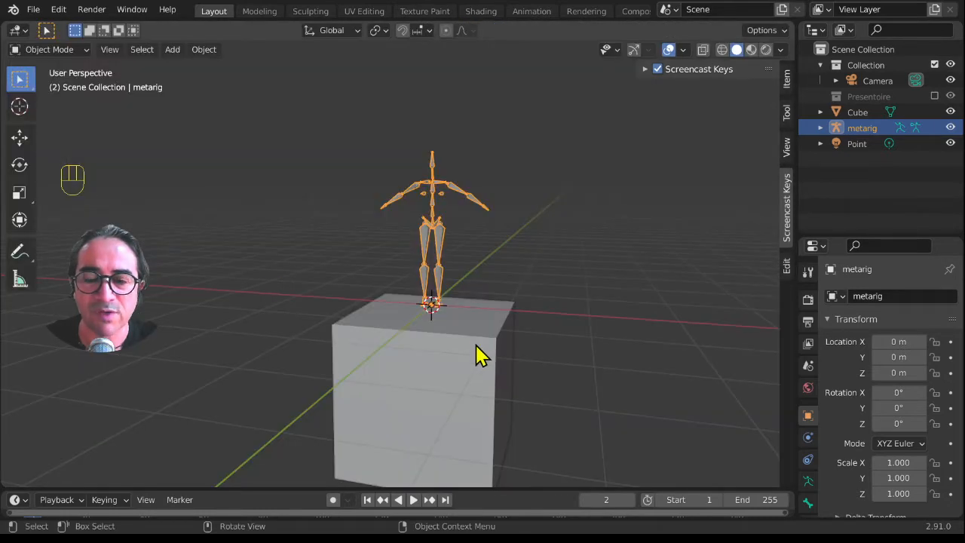
Put the meta-rig in Edit Mode, view it from the front and enable X-axis mirroring.
mouse_move(477, 354)
middle_down()
mouse_move(405, 361)
mouse_move(445, 151)
mouse_move(361, 325)
mouse_move(463, 319)
mouse_move(467, 360)
mouse_move(480, 356)
middle_up()
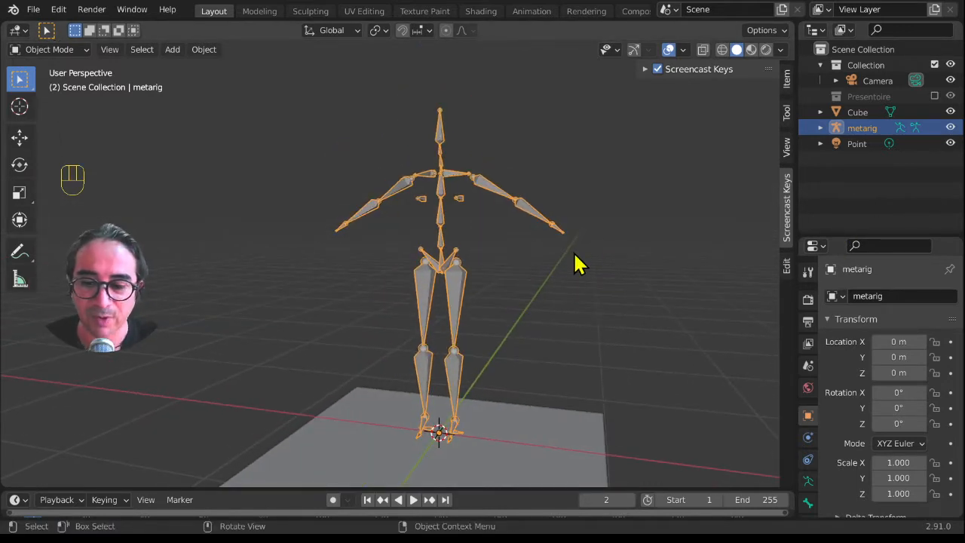
middle_drag(618, 415, 533, 293)
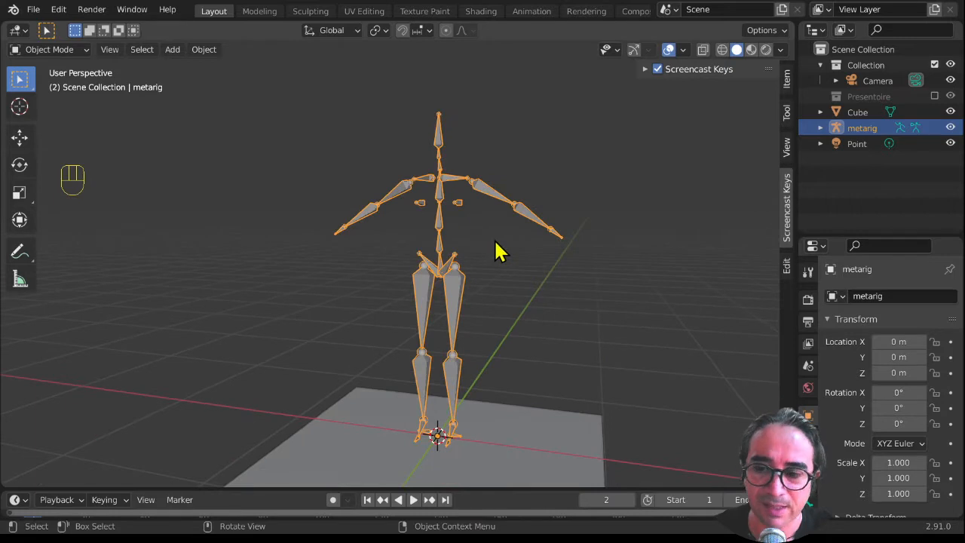
key(Tab)
click(485, 191)
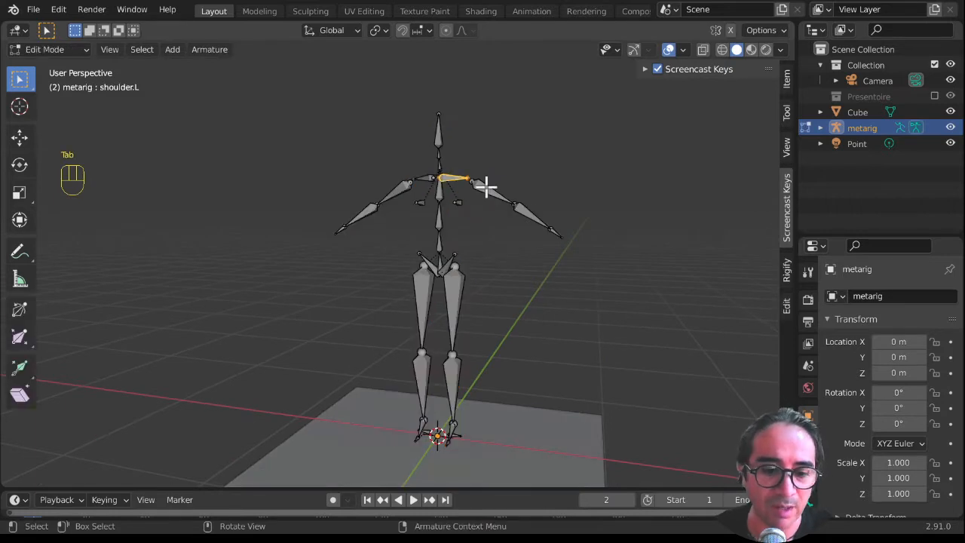
key(KP_1)
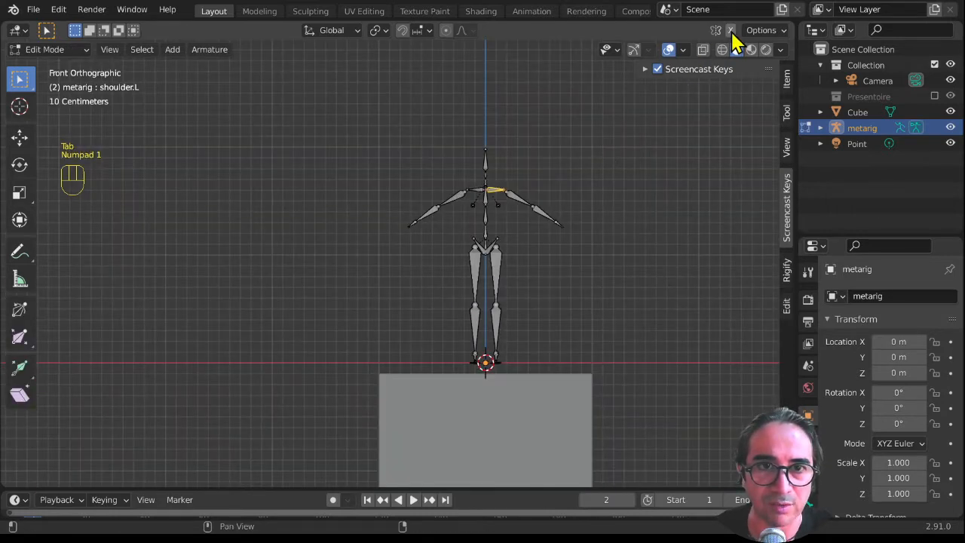
click(730, 30)
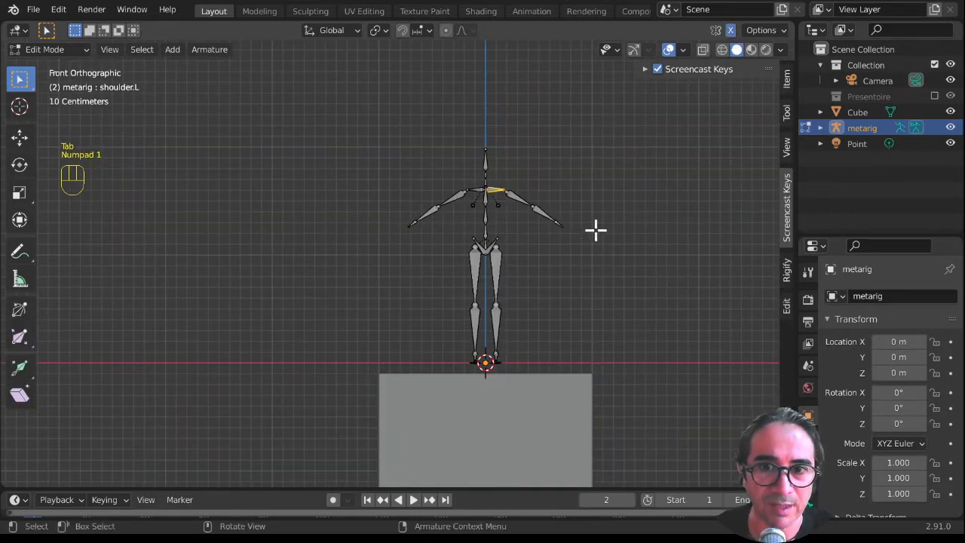
Try moving the left arm chain, from shoulder to hand, outward to test the X-axis mirroring.
click(517, 200)
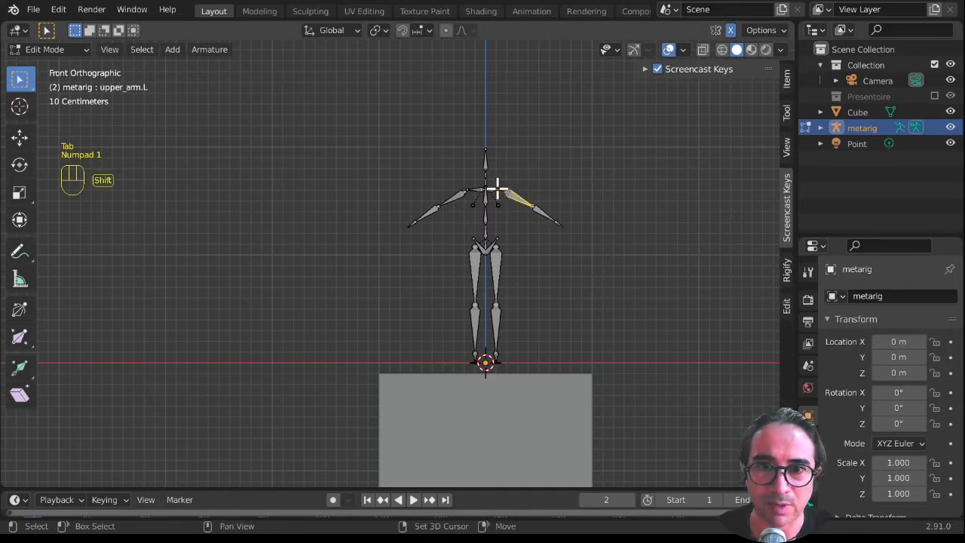
middle_drag(540, 300, 530, 306)
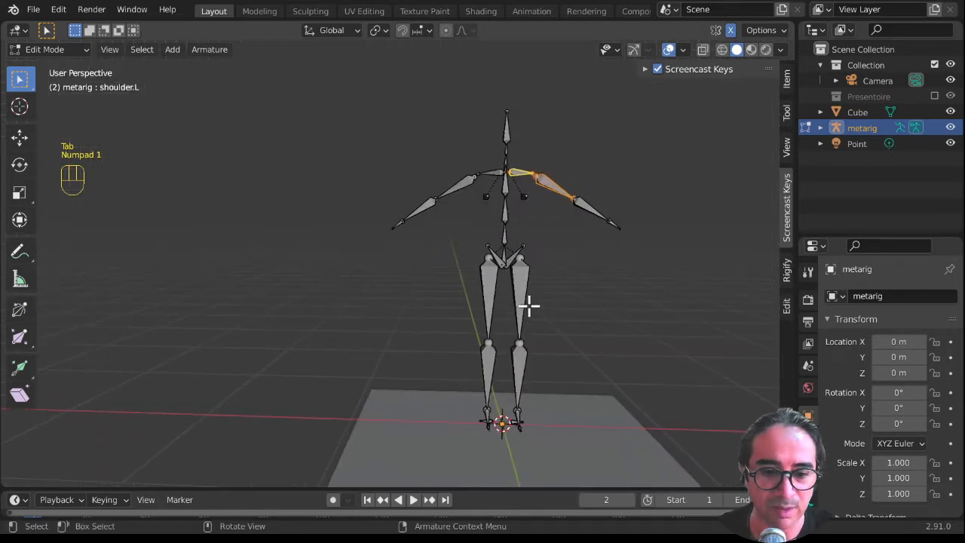
key(KP_1)
scroll(608, 241, up, 2)
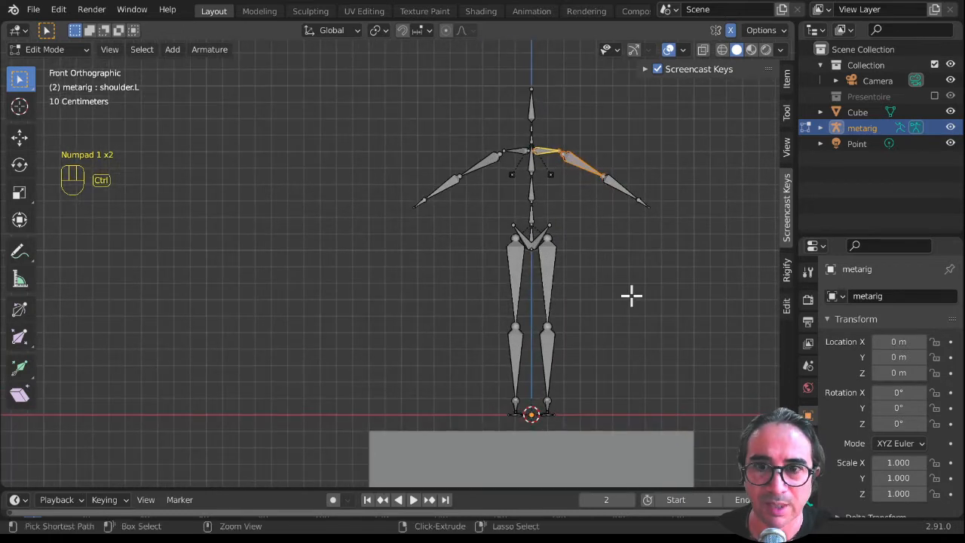
shift+middle_drag(631, 294, 453, 324)
scroll(453, 325, up, 3)
key(shift)
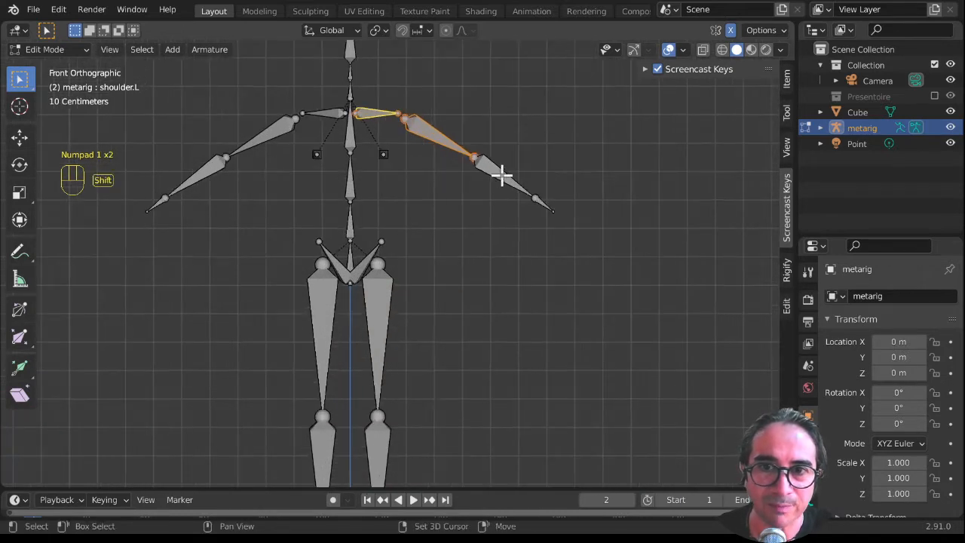
shift+click(509, 189)
shift+click(542, 203)
key(g)
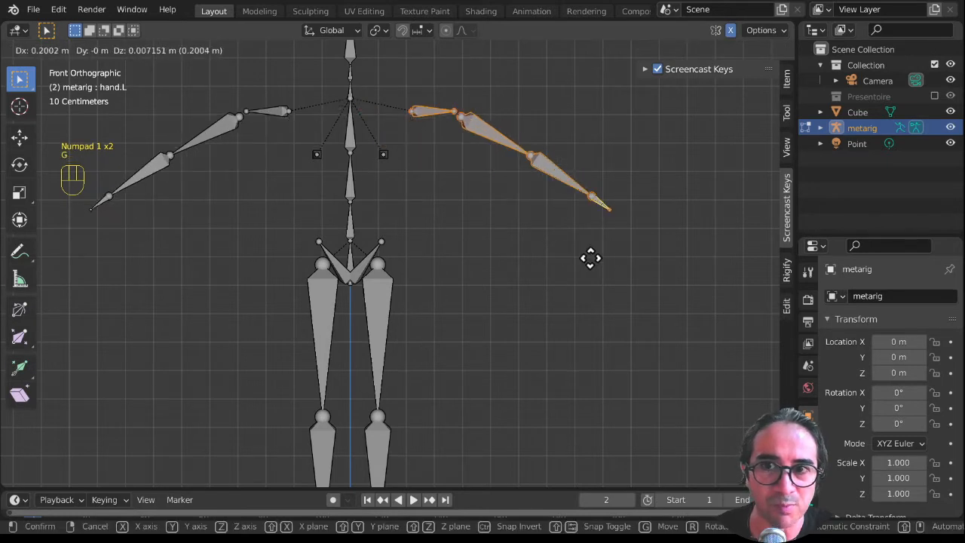
click(552, 255)
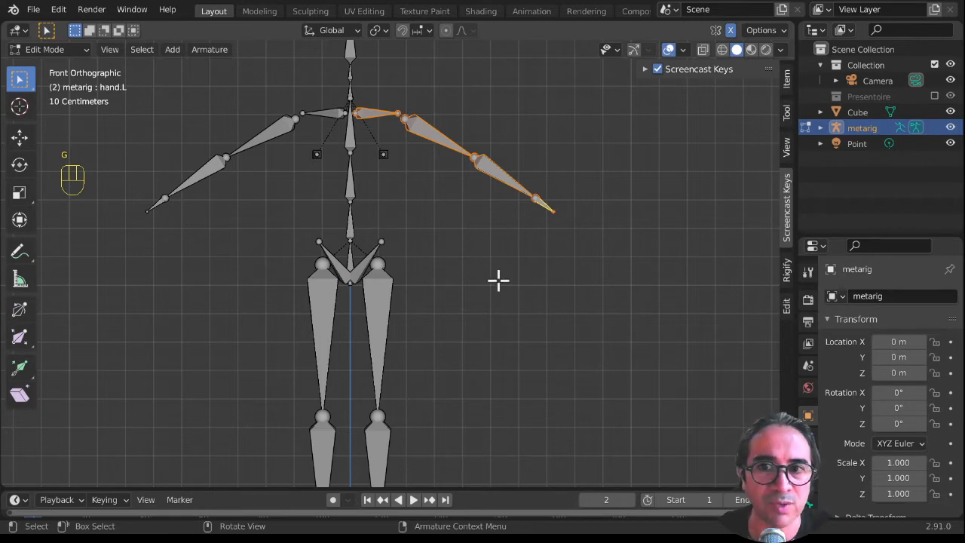
Return the meta-rig to Object Mode and apply all its transforms.
middle_drag(498, 280, 513, 275)
key(KP_Decimal)
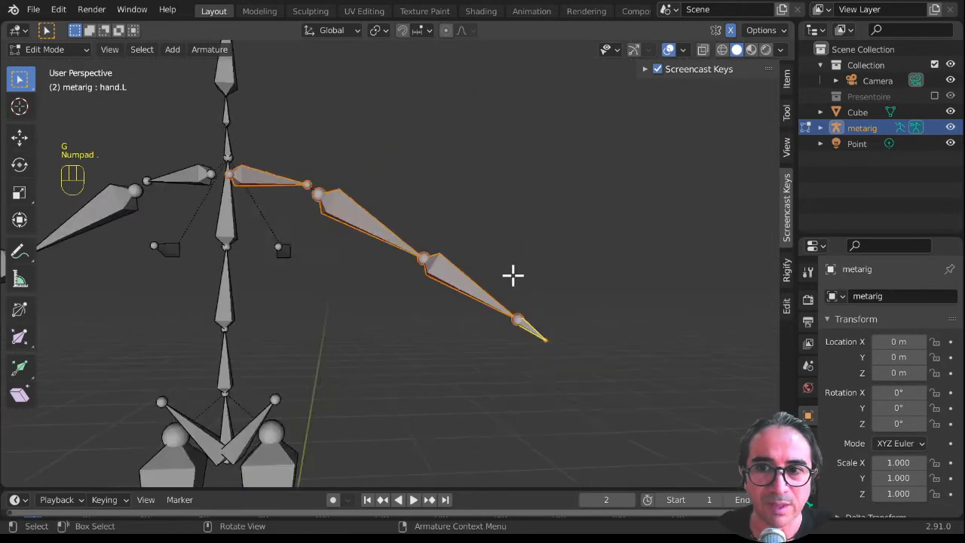
mouse_move(472, 325)
middle_down()
mouse_move(339, 342)
mouse_move(477, 324)
middle_up()
key(Tab)
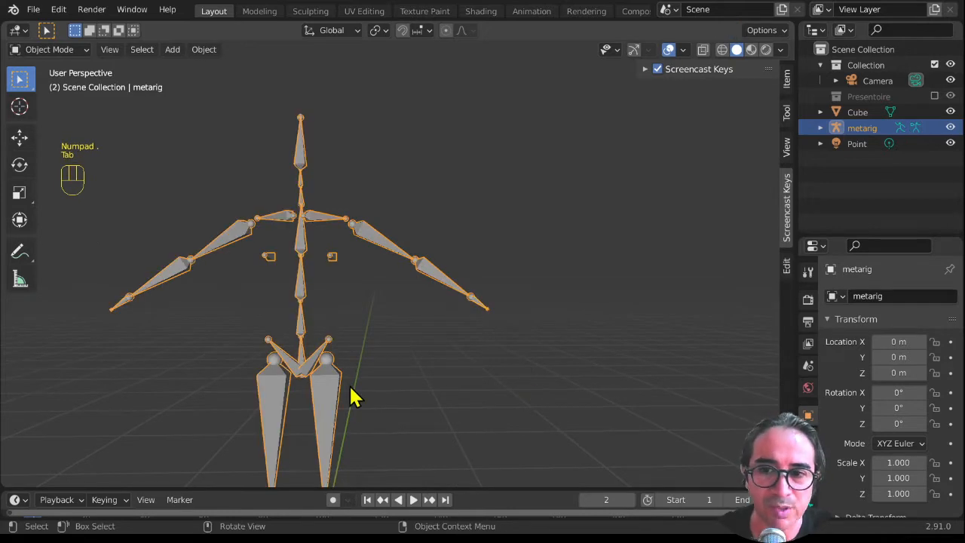
scroll(435, 326, down, 3)
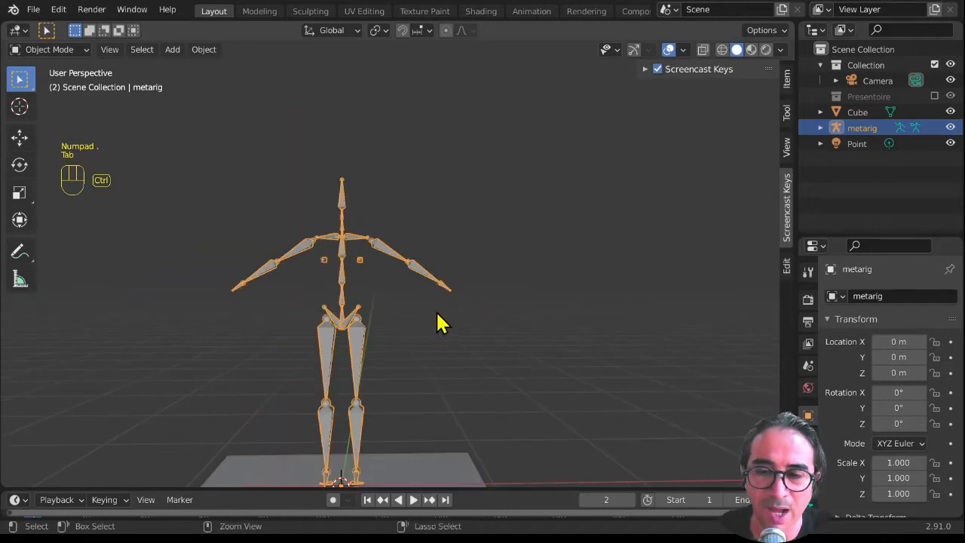
key(ctrl+a)
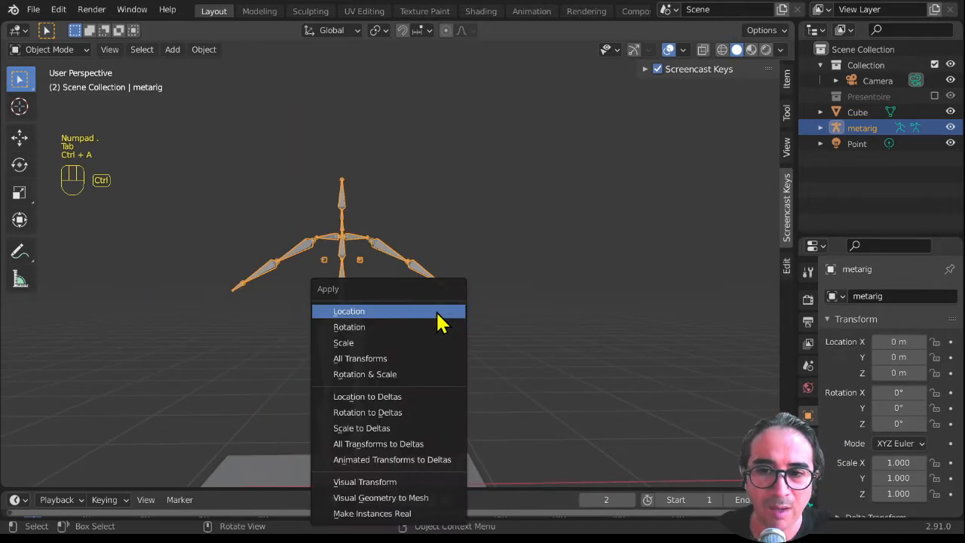
click(381, 359)
scroll(554, 373, down, 3)
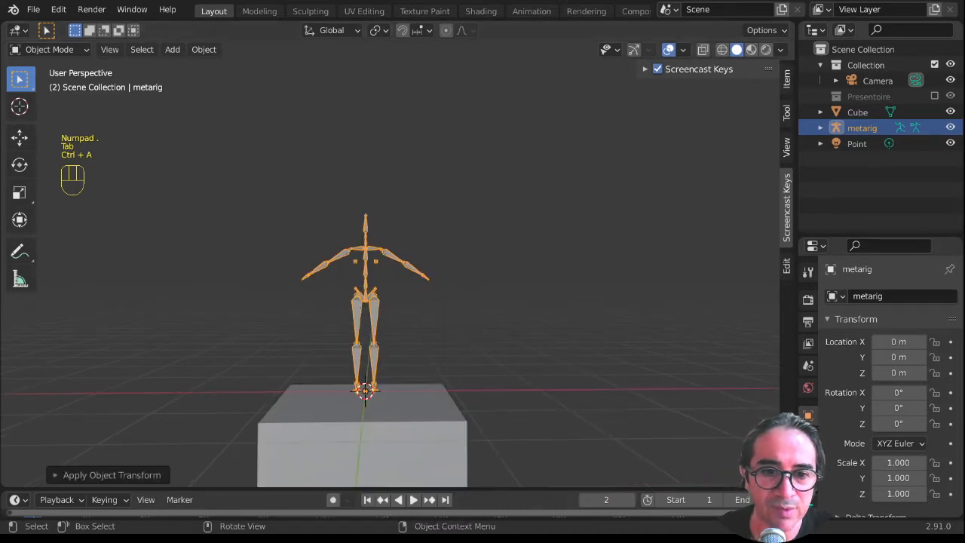
Generate the Rigify control rig from the meta-rig's armature data properties.
click(814, 488)
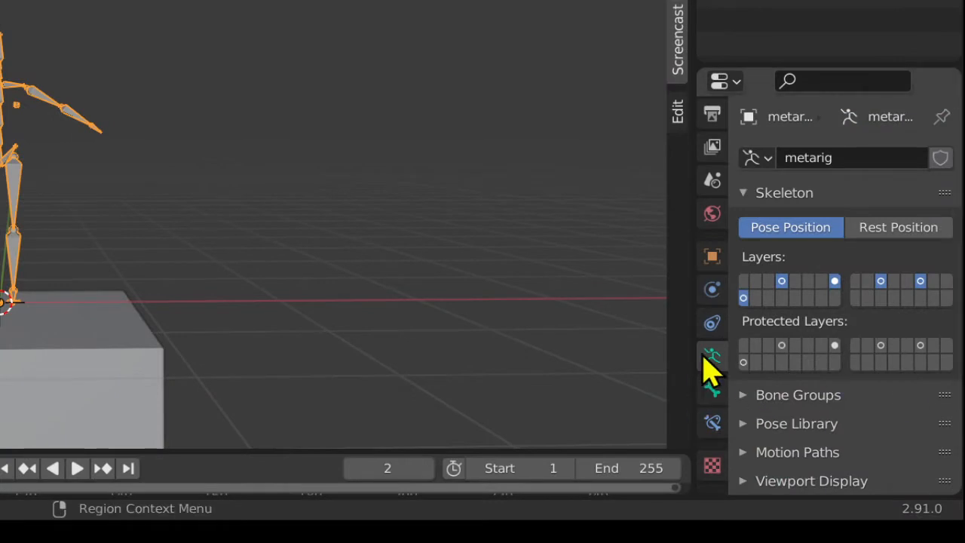
scroll(782, 387, down, 6)
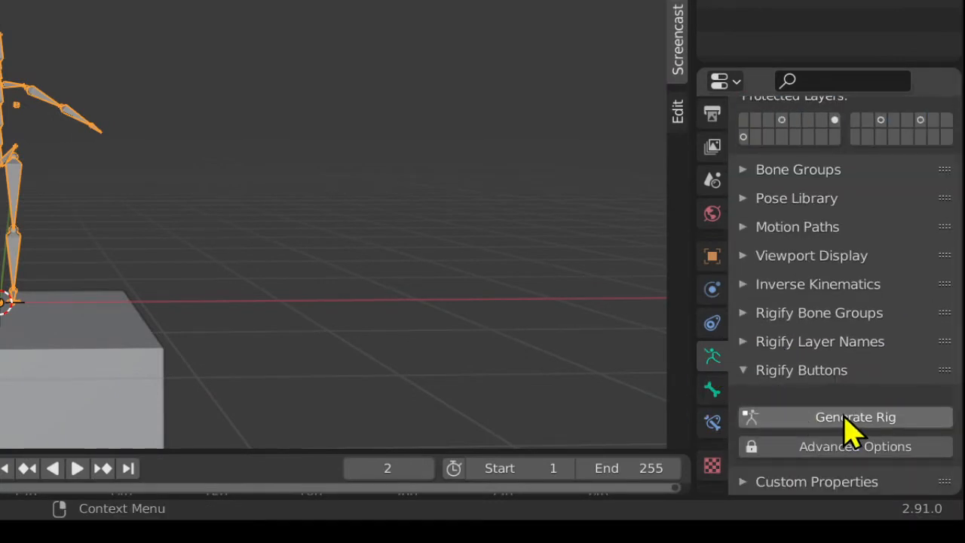
click(861, 425)
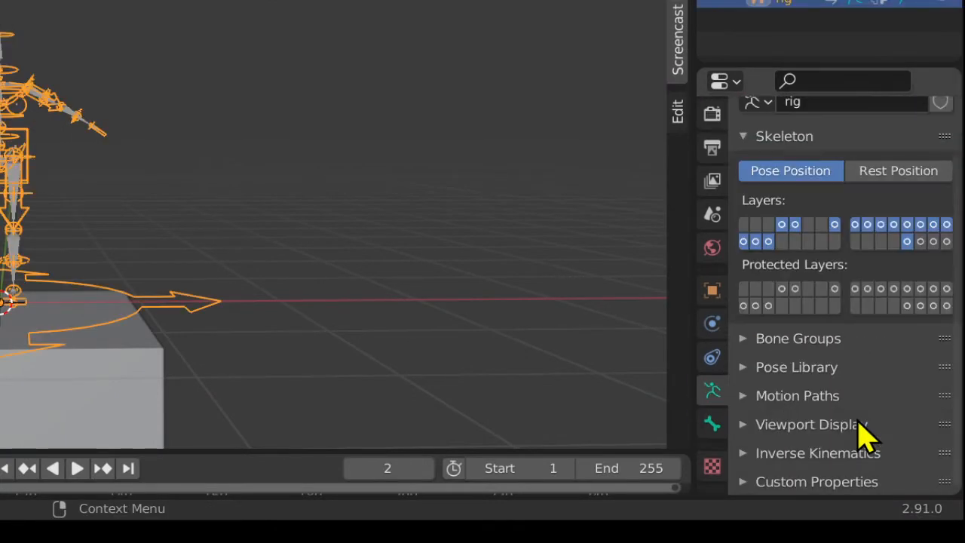
Select the meta-rig and try moving it sideways away from the generated rig.
middle_drag(113, 370, 17, 209)
click(23, 214)
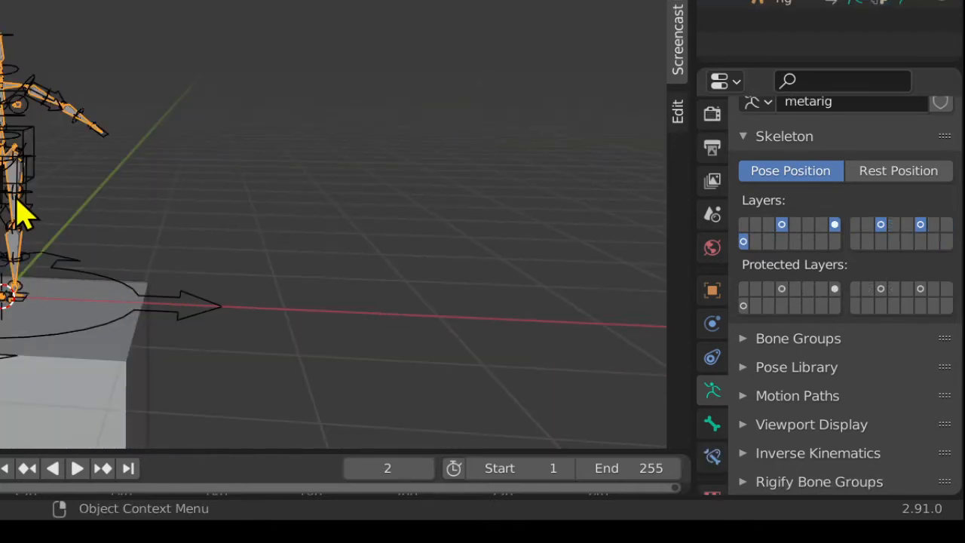
key(g)
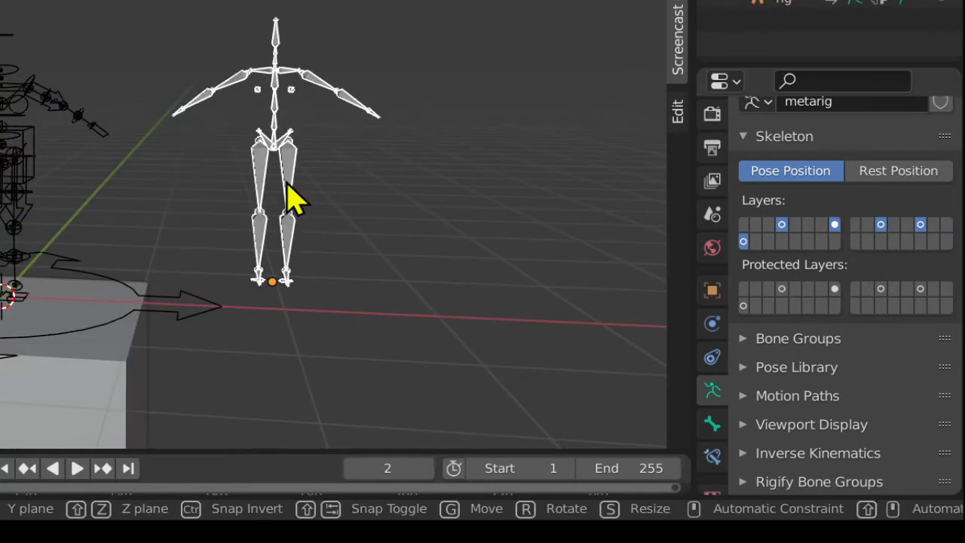
right_click(294, 180)
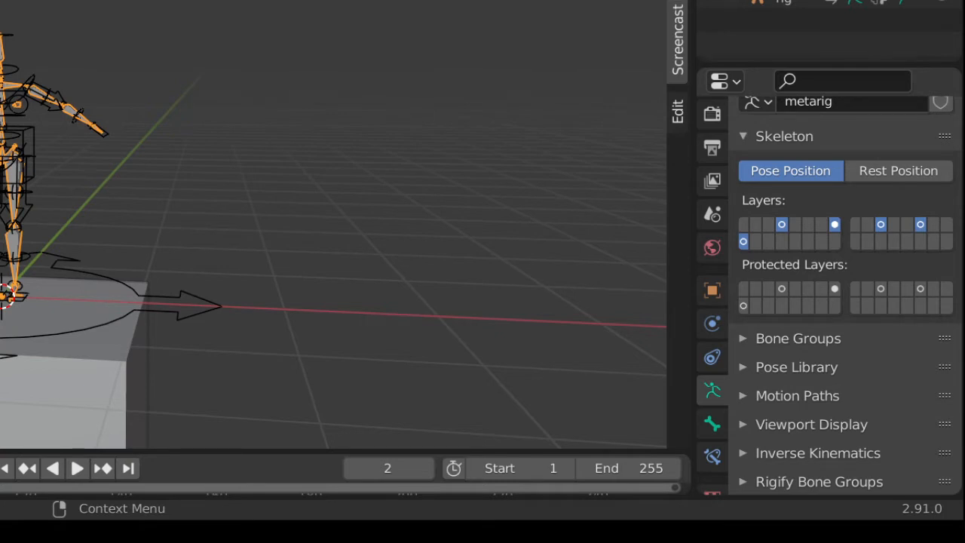
Select the generated rig and additionally show its deform bone layer, the sixth in the lower row of the second layer group.
click(80, 338)
middle_drag(80, 339, 69, 319)
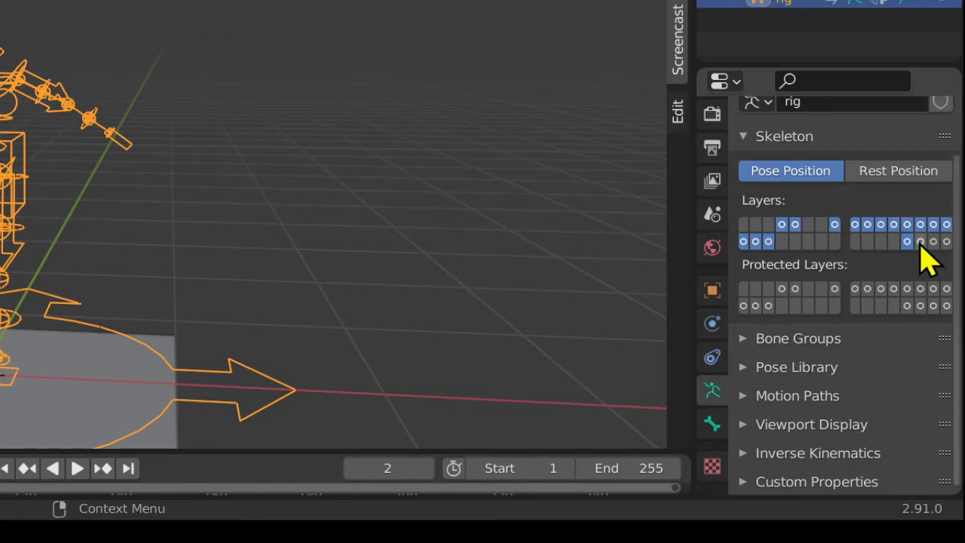
shift+click(920, 241)
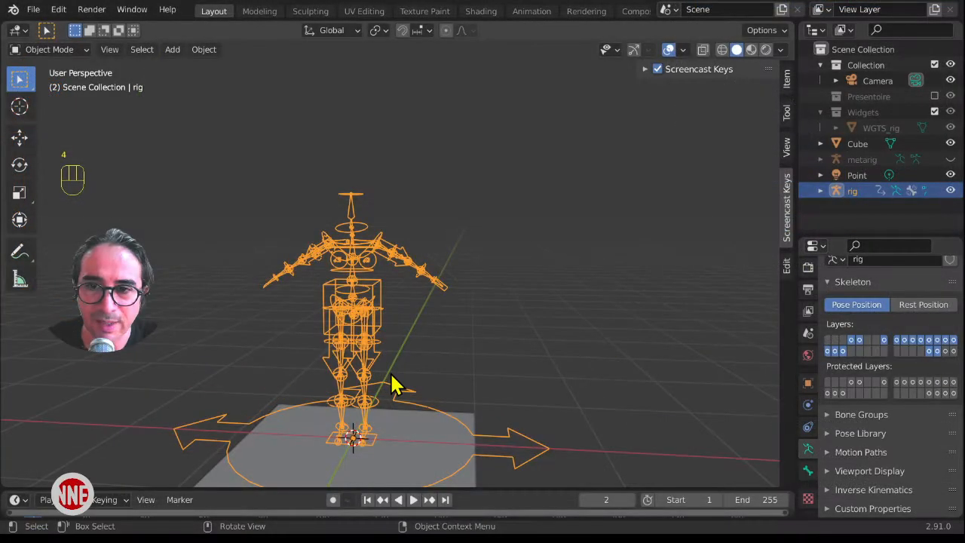
Switch the generated rig to Pose Mode and select the deform bone of its head.
middle_drag(392, 375, 424, 359)
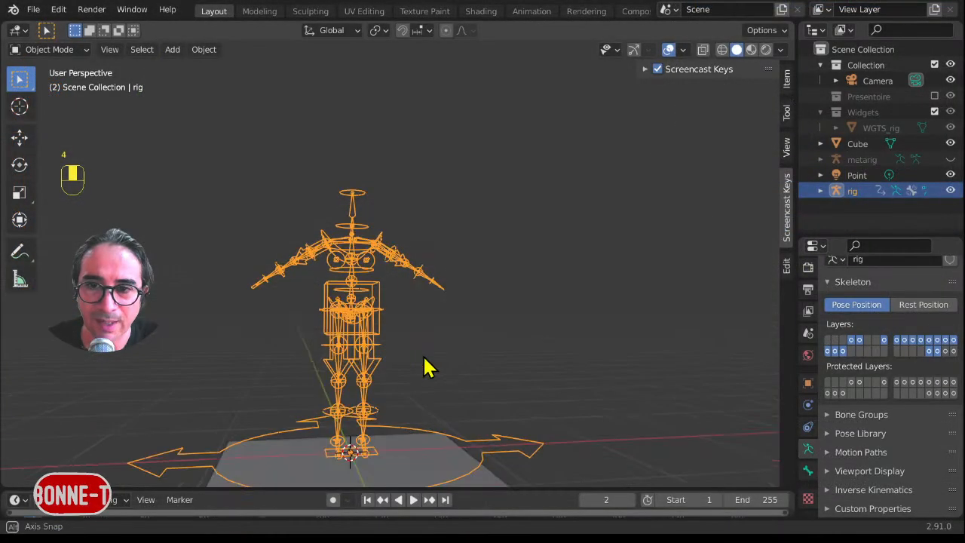
scroll(396, 388, up, 2)
shift+middle_drag(400, 397, 463, 279)
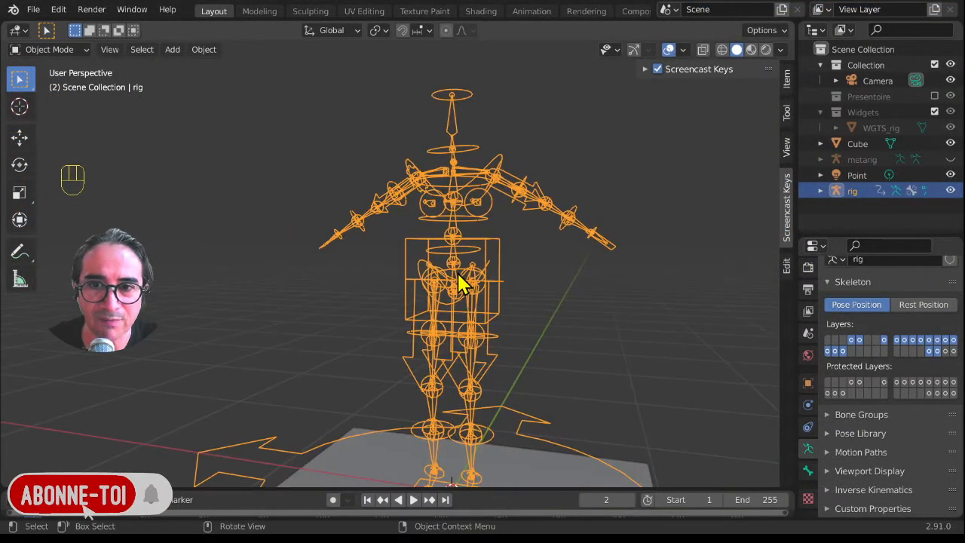
click(52, 50)
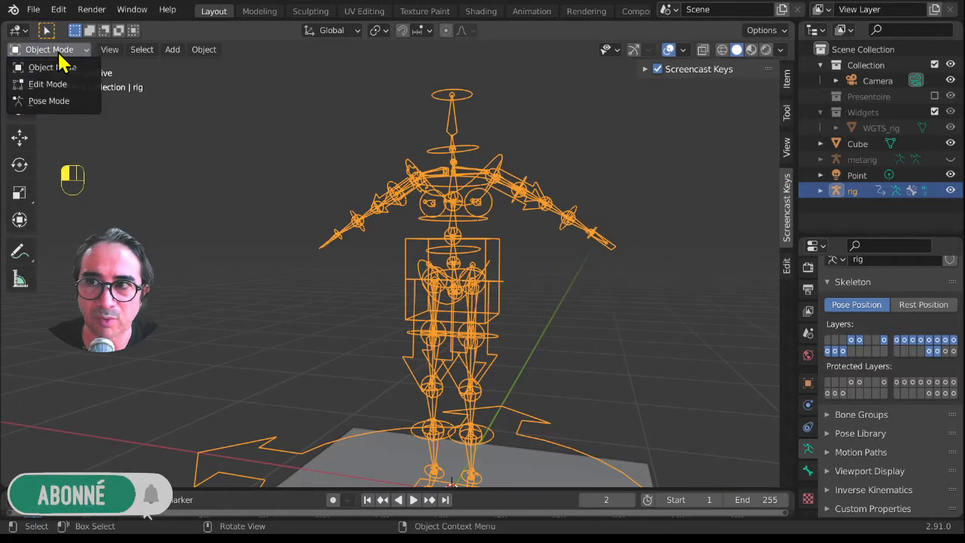
click(50, 101)
middle_drag(478, 339, 465, 150)
click(461, 134)
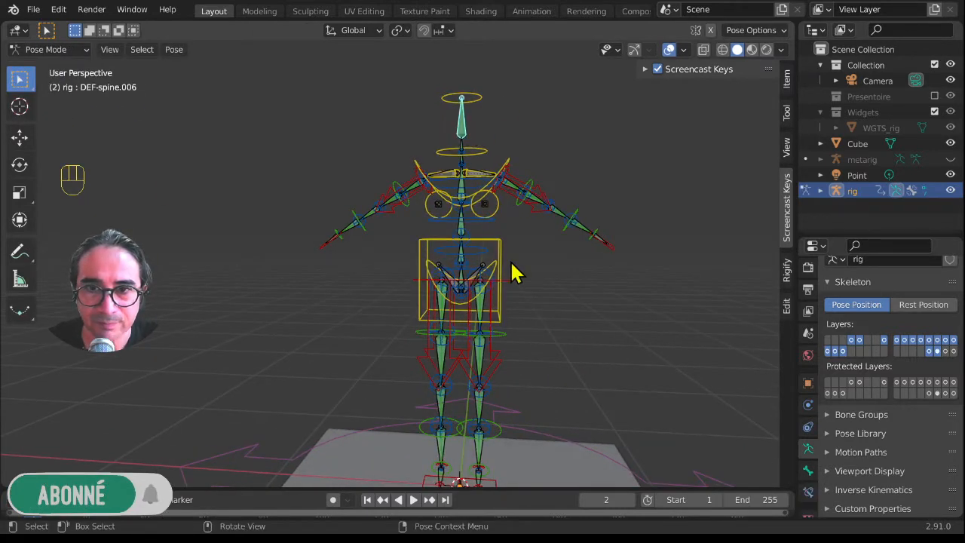
Select the torso control and try rotating and moving it to see how the body follows.
middle_drag(515, 276, 473, 280)
click(479, 262)
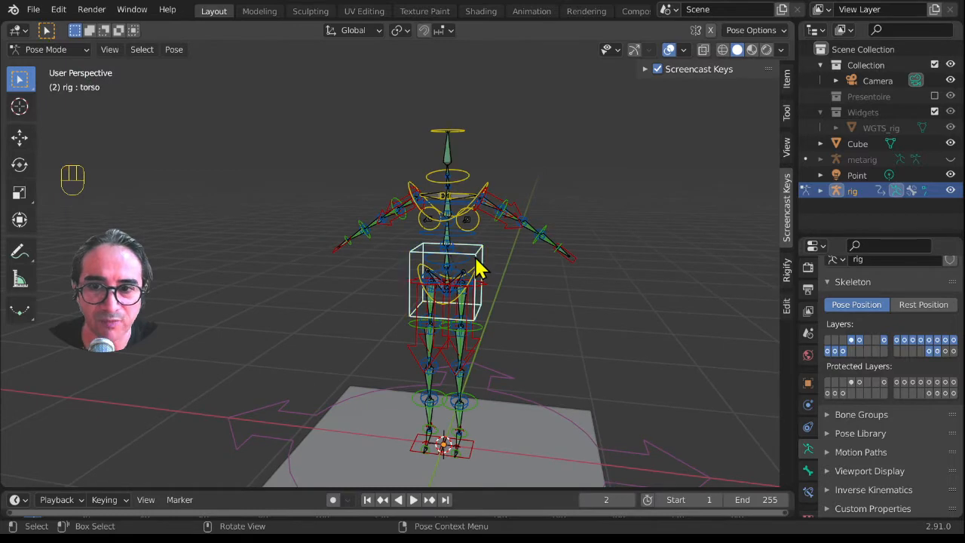
key(r)
right_click(508, 331)
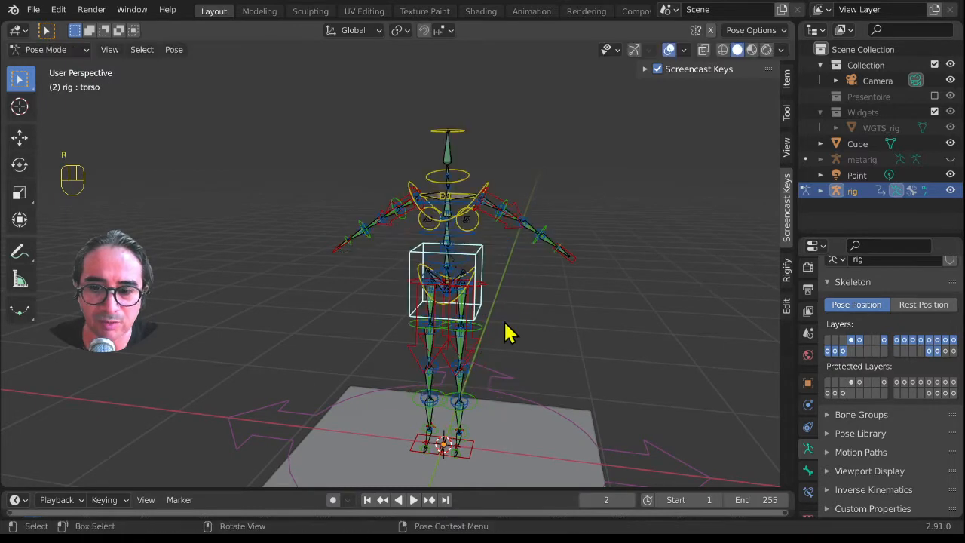
key(g)
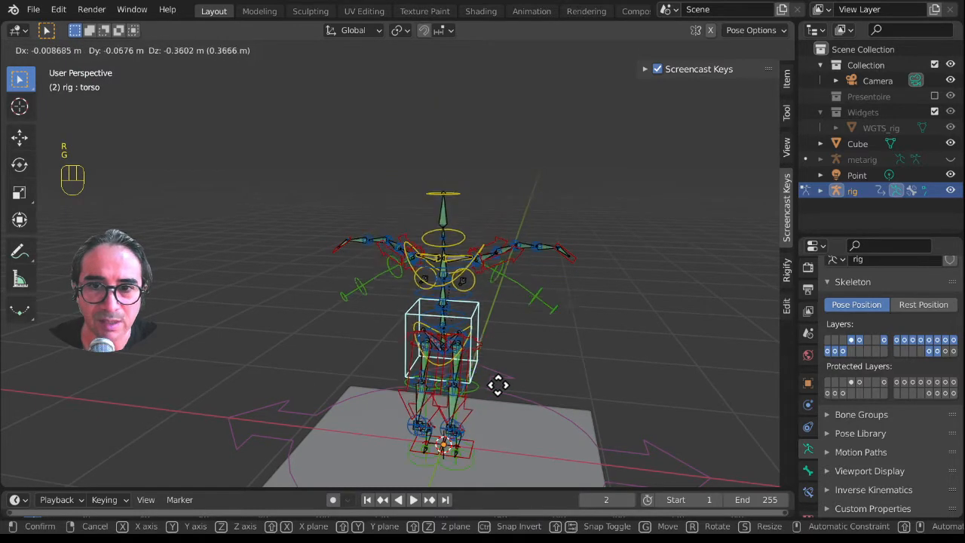
right_click(503, 343)
Hide the torso, arm and leg control layers of the rig, keeping only the Root layer shown.
click(784, 119)
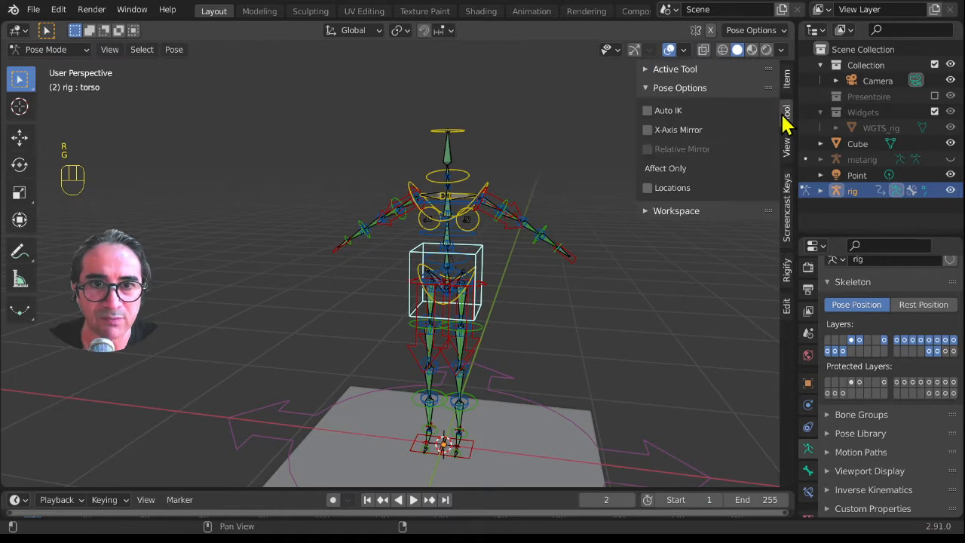
click(675, 69)
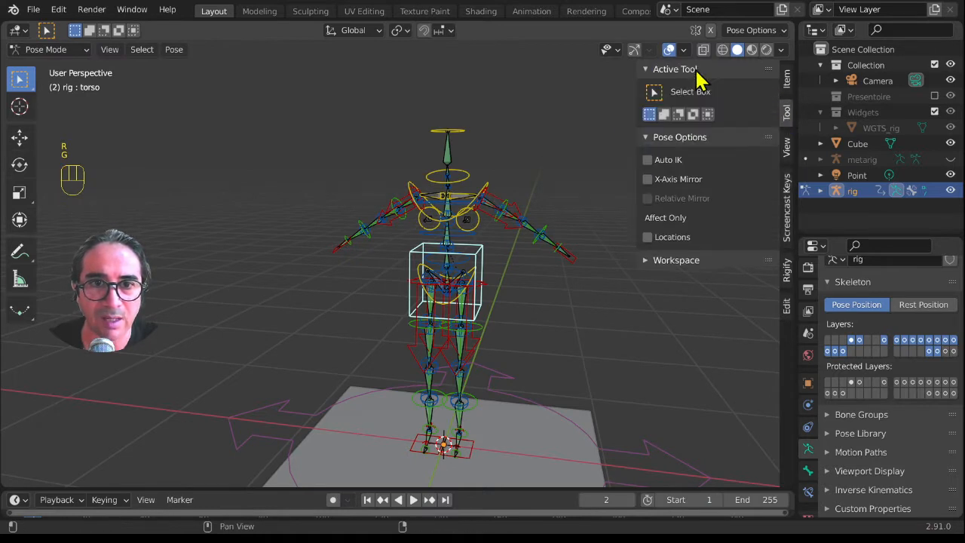
click(786, 80)
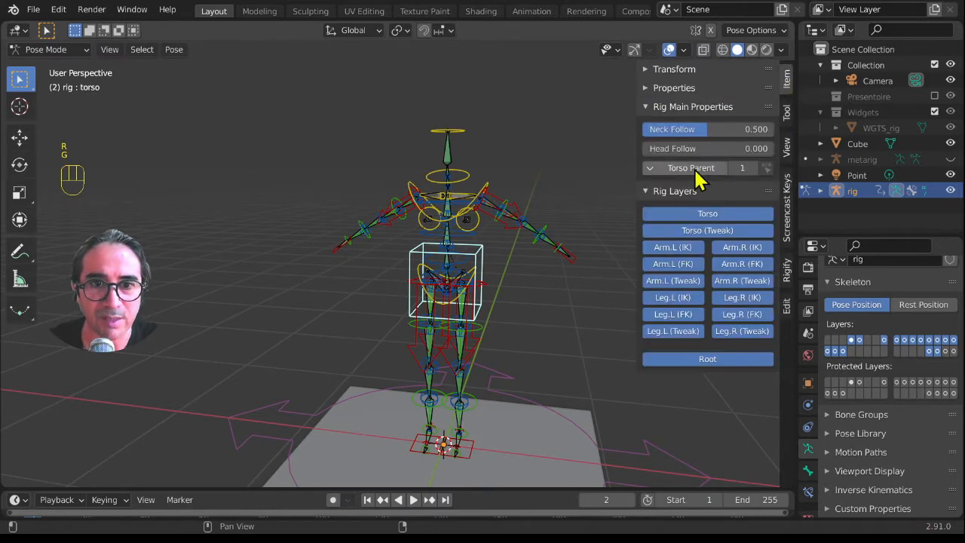
click(701, 217)
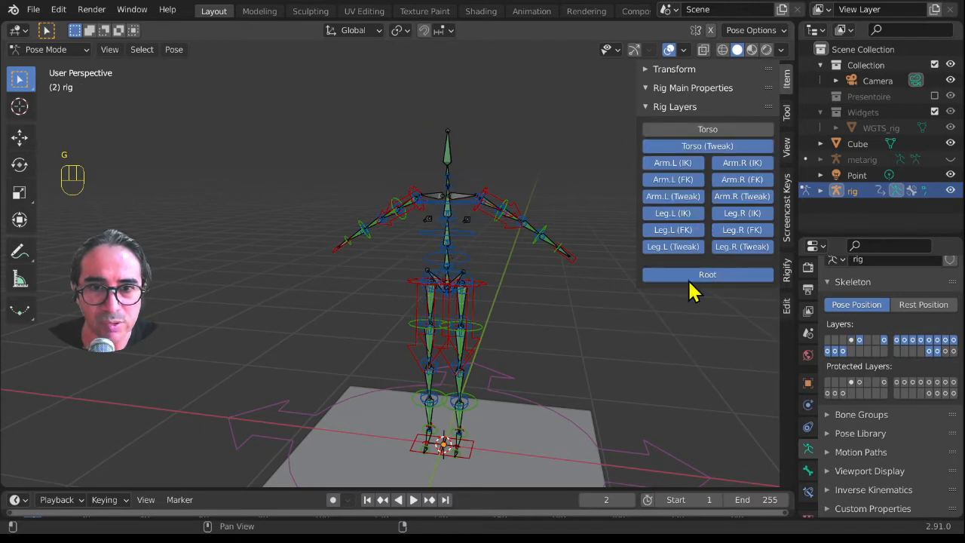
click(688, 279)
click(677, 248)
drag(676, 213, 697, 147)
click(735, 159)
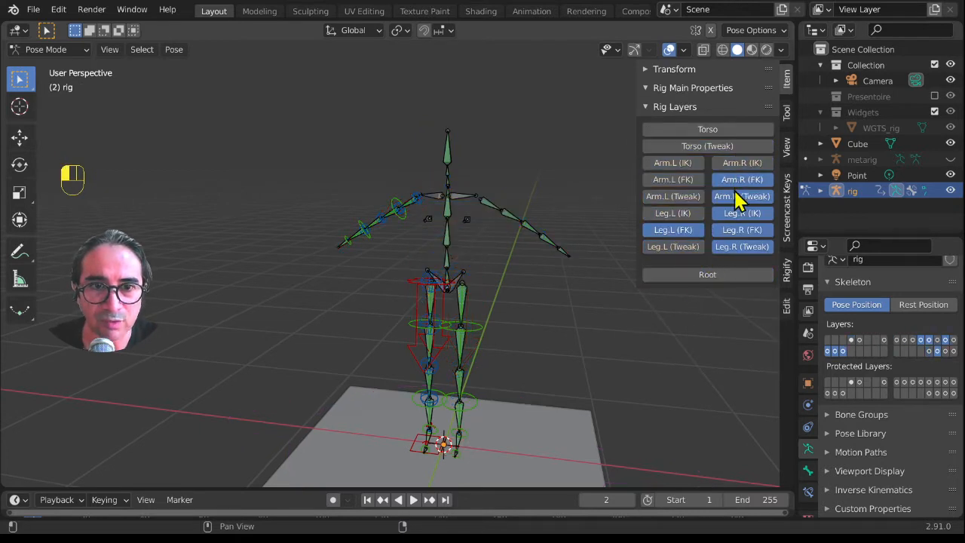
drag(735, 191, 742, 247)
click(678, 232)
click(703, 274)
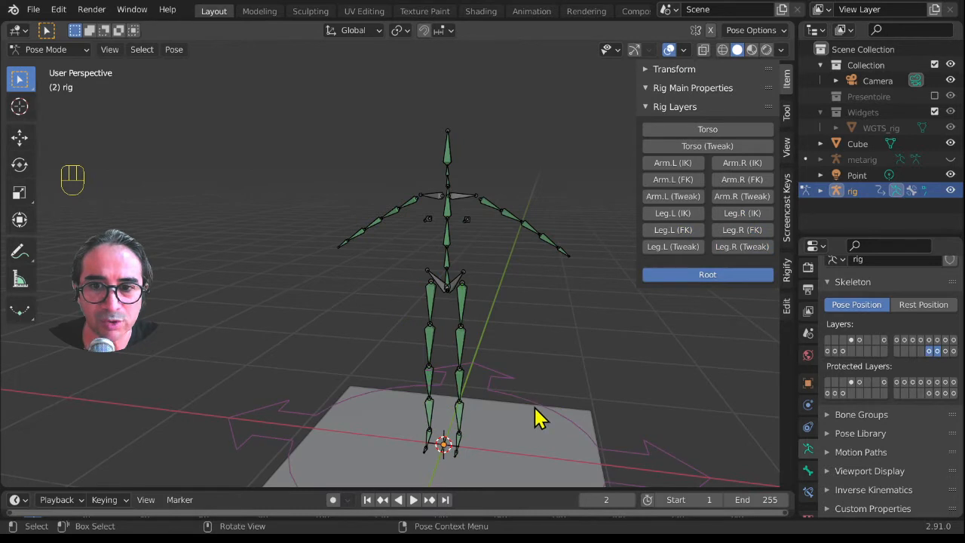
Select the root control around the feet and try moving the whole rig with it.
scroll(535, 407, down, 2)
click(517, 380)
key(g)
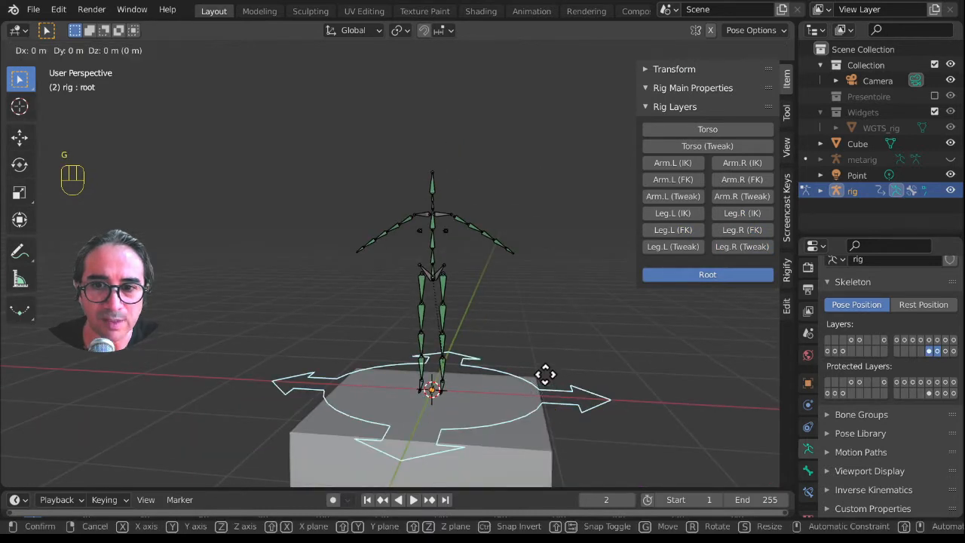
right_click(534, 226)
Show the Arm.L (IK) and Arm.R (IK) control layers of the rig.
middle_drag(501, 368, 534, 373)
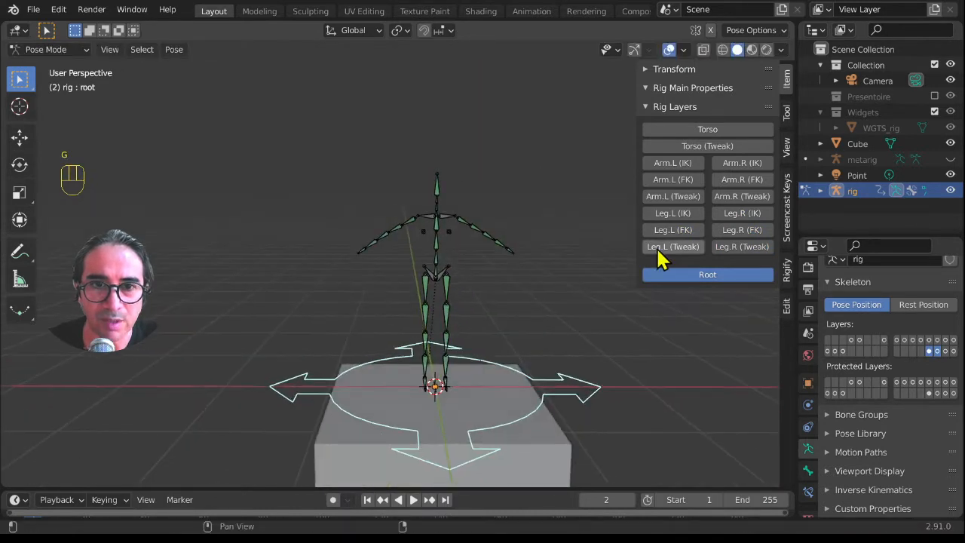
click(670, 162)
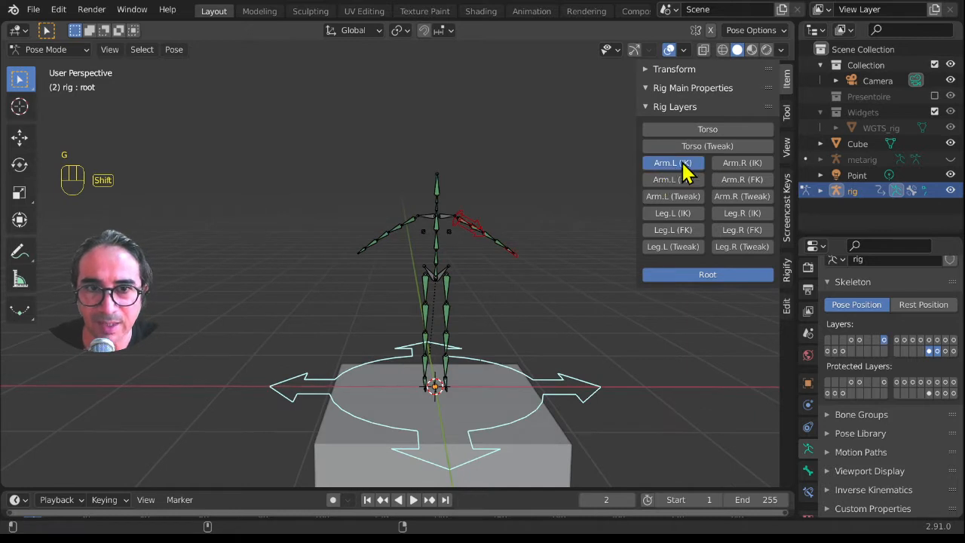
click(746, 163)
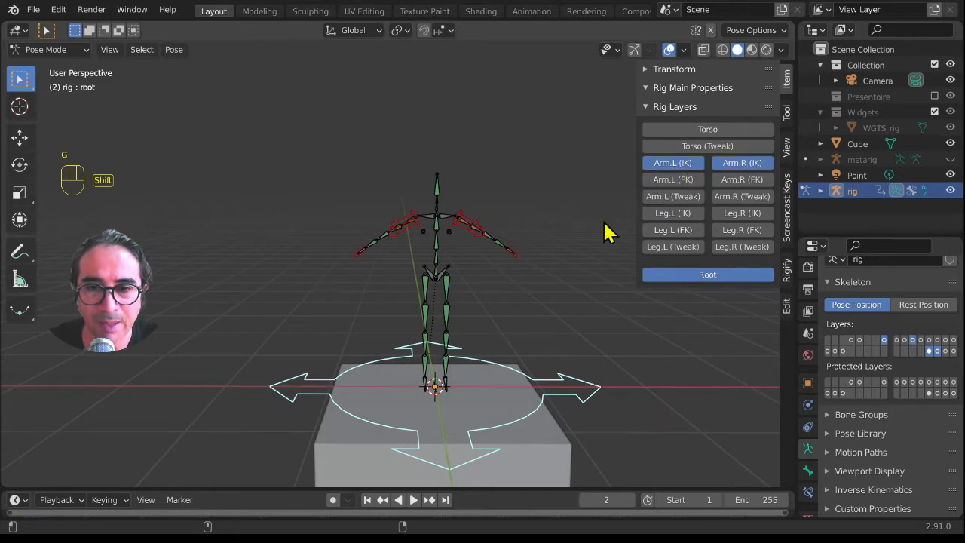
Select the left hand's IK control and try moving it to bend the arm.
scroll(629, 260, up, 2)
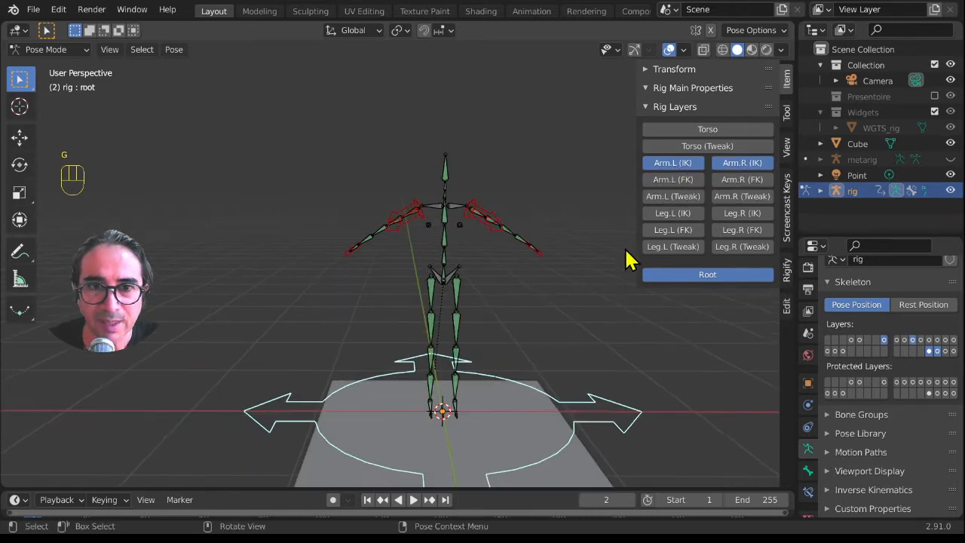
click(536, 254)
middle_drag(527, 276, 571, 319)
scroll(570, 319, up, 2)
key(g)
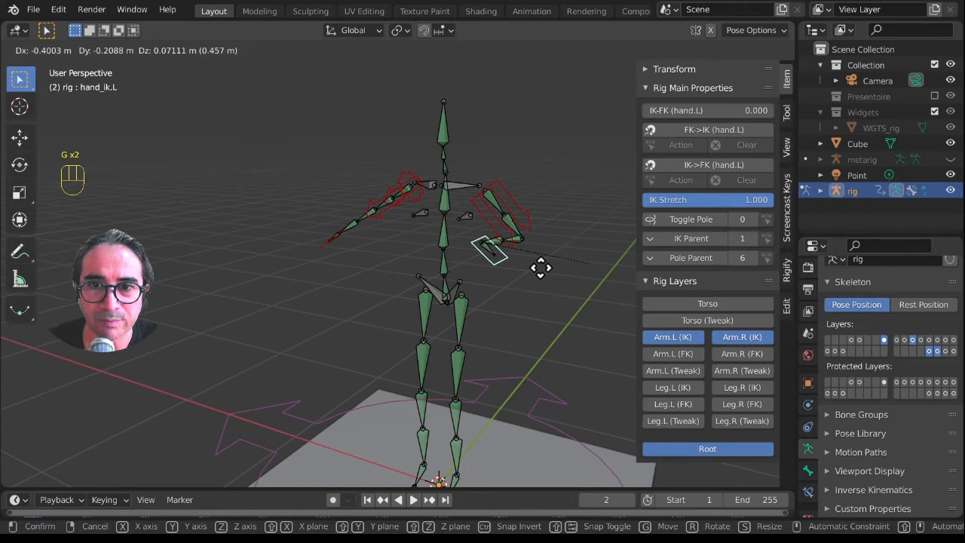
right_click(541, 267)
Select the right hand's IK control and try moving it to test that arm.
middle_drag(465, 351, 340, 252)
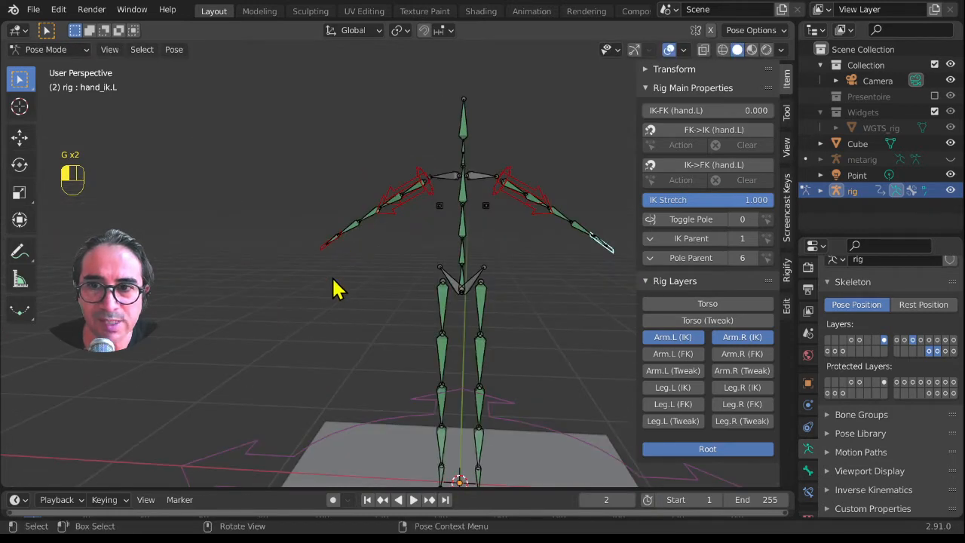
click(327, 244)
key(g)
middle_drag(340, 290, 483, 329)
right_click(341, 272)
key(g)
click(422, 281)
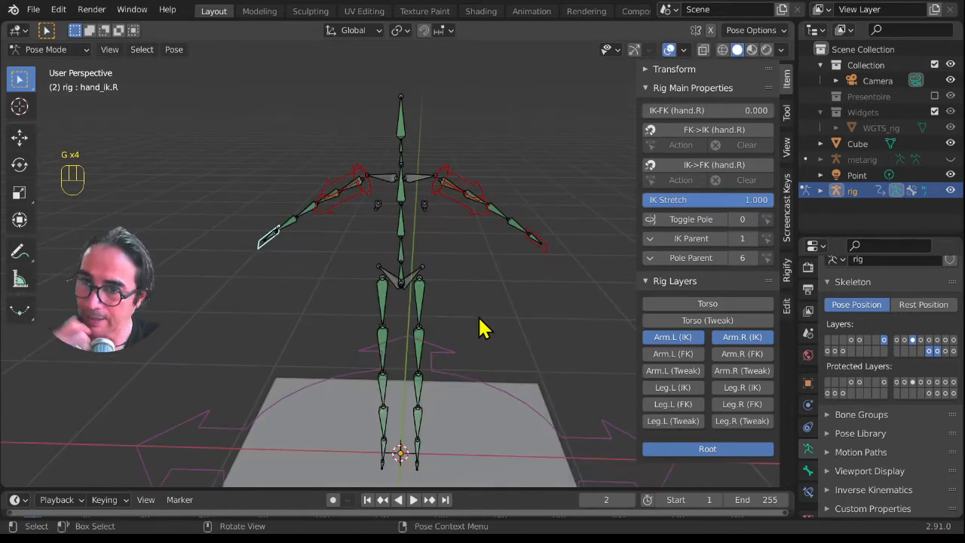
Select the left hand's IK control again and try another move with it.
click(537, 243)
middle_drag(533, 303, 506, 296)
key(g)
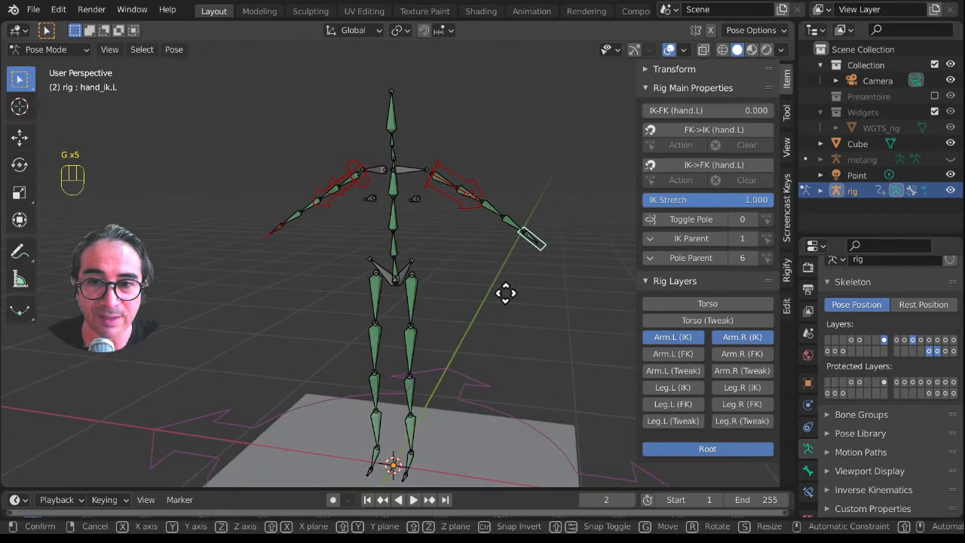
right_click(505, 293)
Show the Torso control layer of the rig again.
click(392, 286)
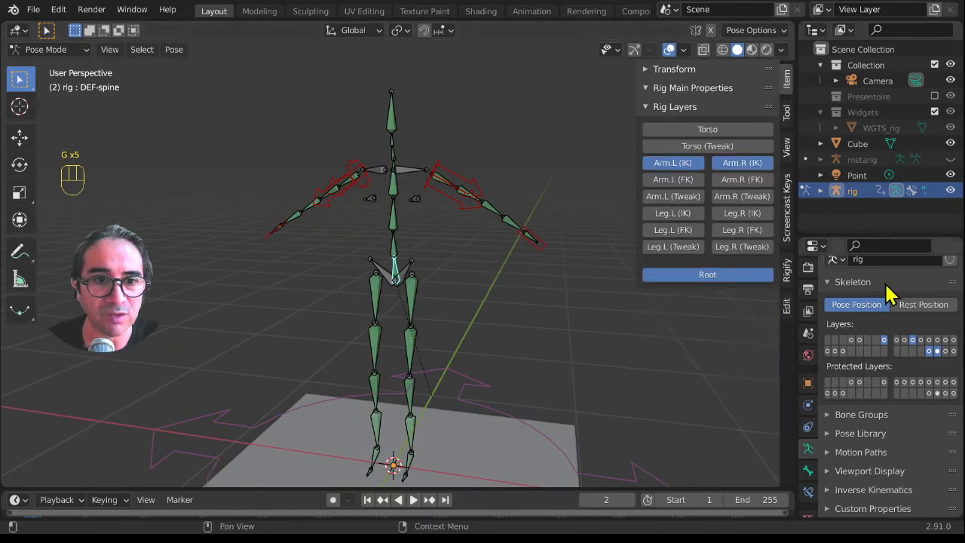
click(707, 130)
Select the torso control and try moving it while the hands stay driven by their IK controls.
click(407, 294)
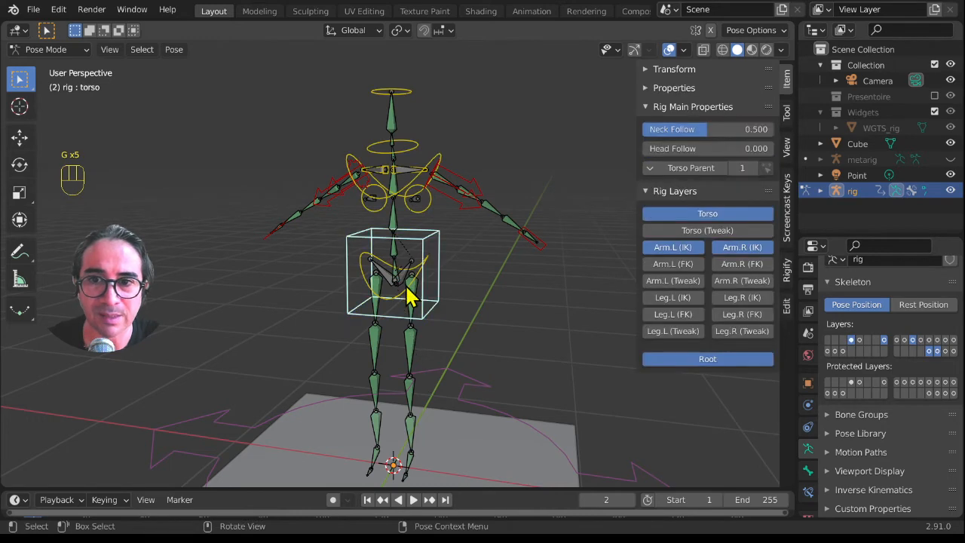
key(g)
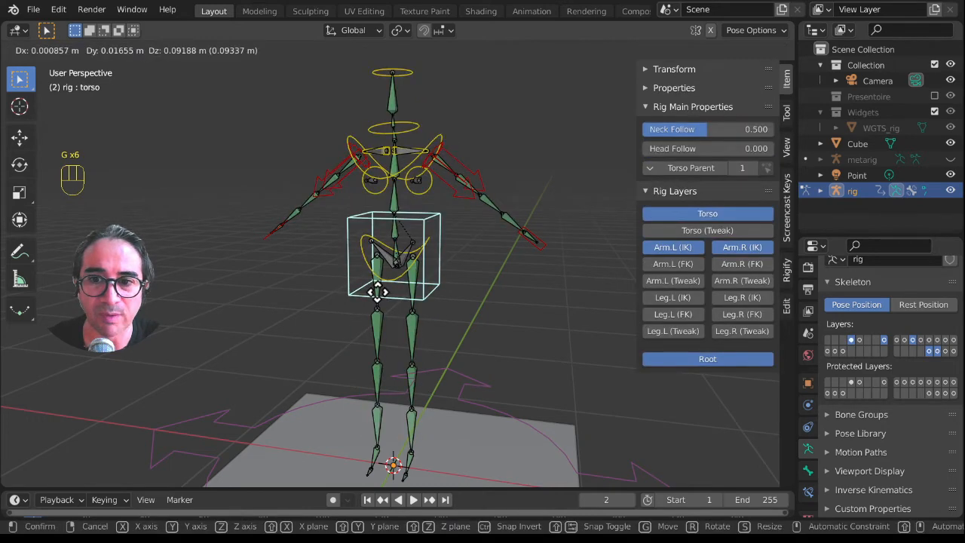
right_click(414, 323)
middle_drag(389, 353, 444, 373)
scroll(429, 362, down, 2)
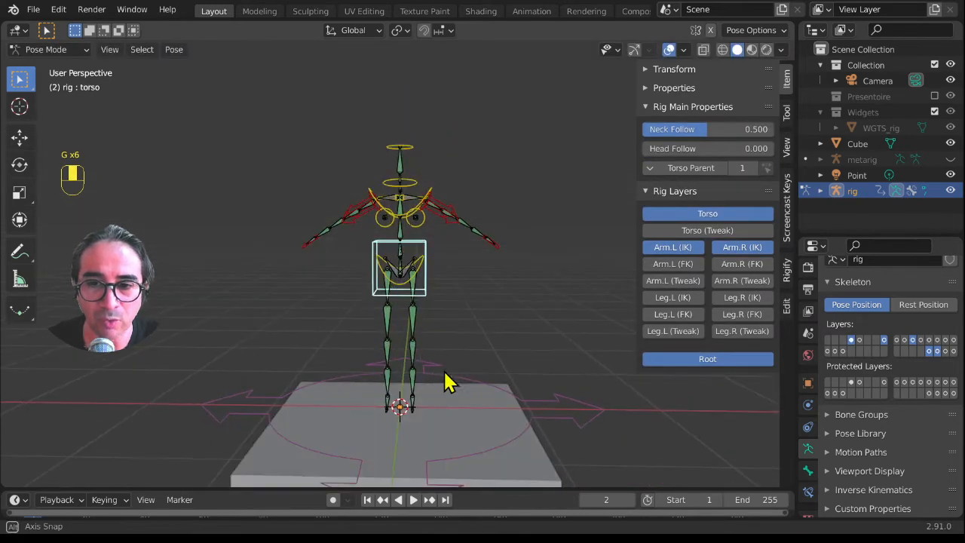
key(g)
right_click(432, 392)
middle_drag(450, 420, 445, 410)
scroll(452, 413, up, 2)
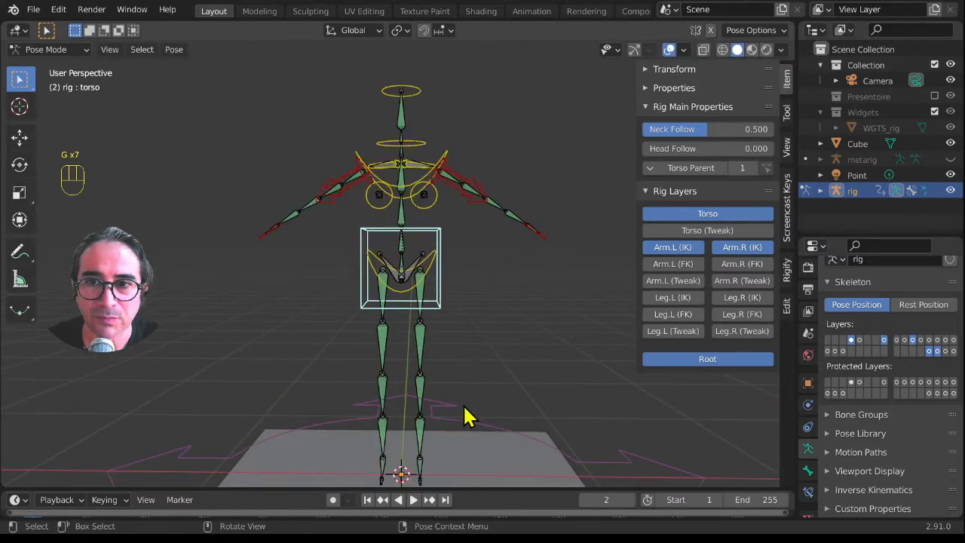
scroll(465, 392, down, 2)
mouse_move(465, 369)
middle_down()
mouse_move(407, 400)
mouse_move(490, 380)
mouse_move(467, 370)
middle_up()
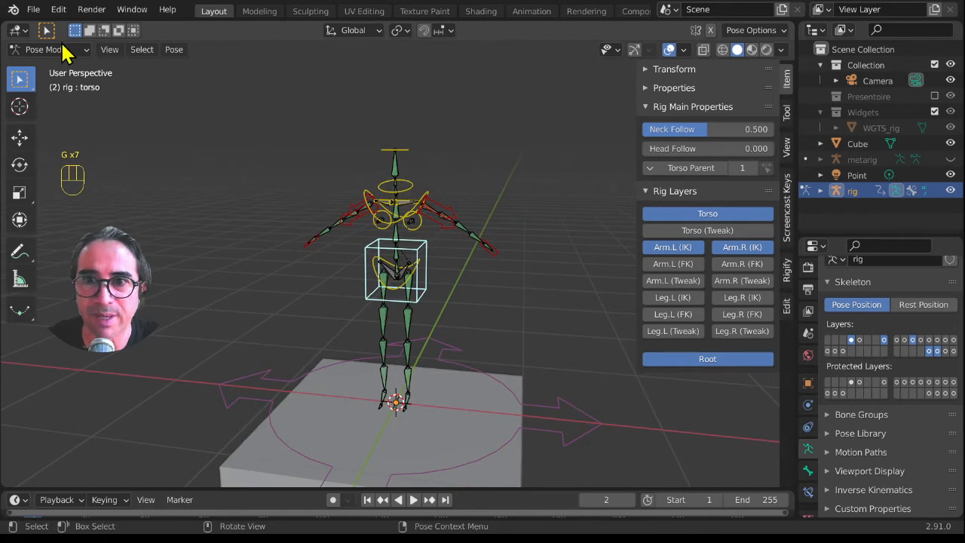
Return the rig to Object Mode and switch to the front orthographic view.
click(65, 49)
click(67, 67)
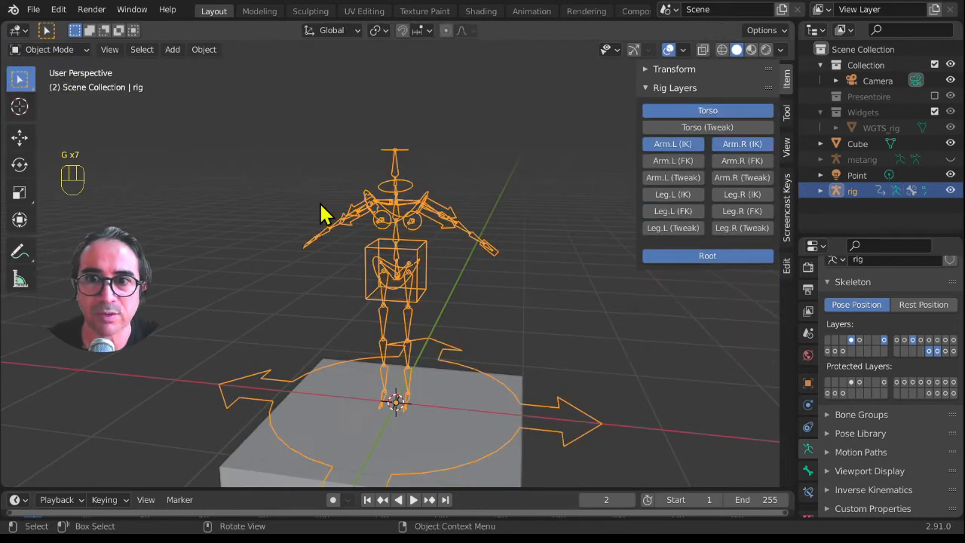
key(KP_1)
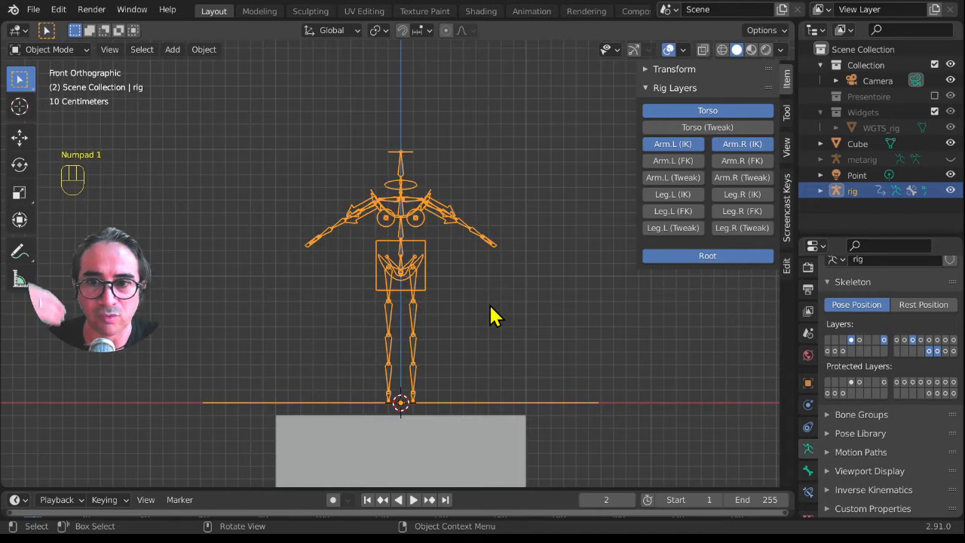
Add a mesh plane at the world origin and expand its creation settings.
key(shift+a)
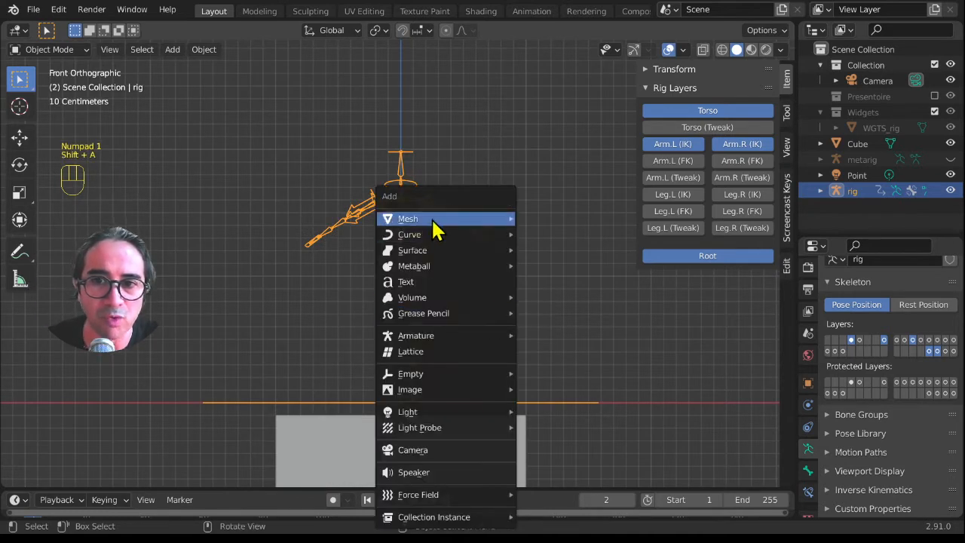
mouse_move(434, 224)
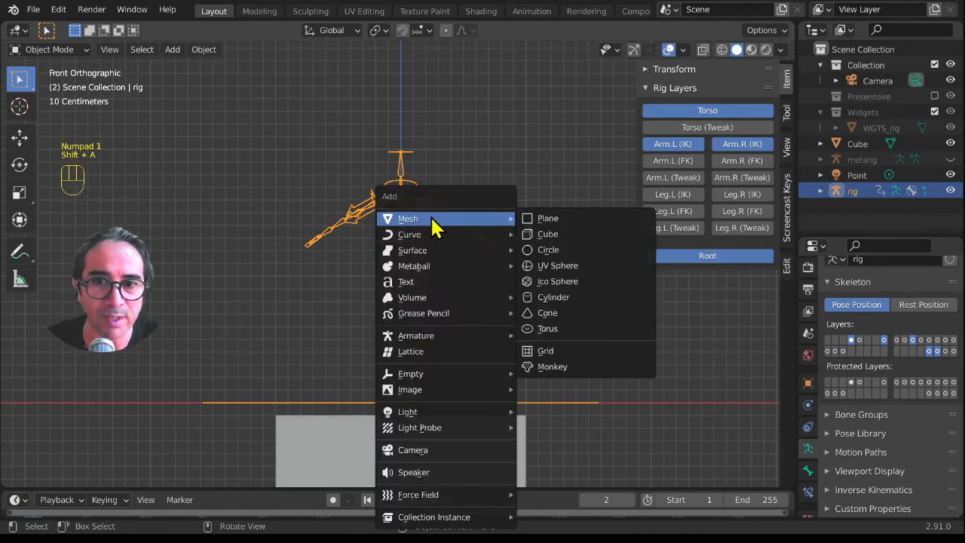
click(560, 222)
click(105, 475)
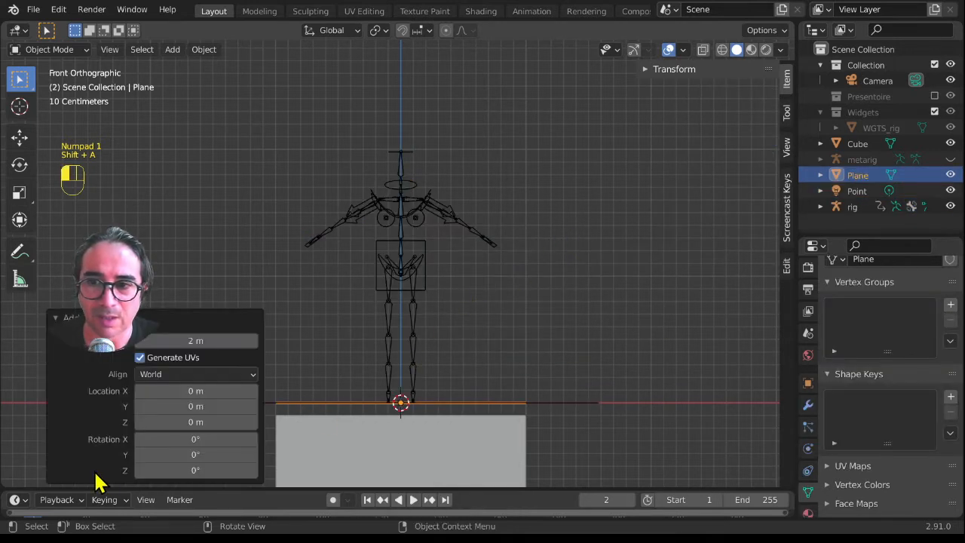
Set the new plane's alignment to View so it stands upright facing the front.
click(197, 373)
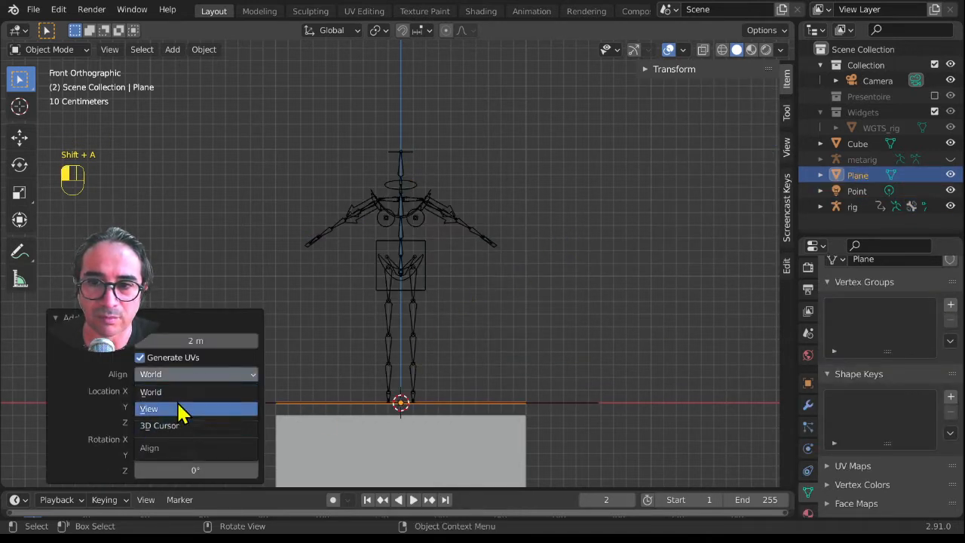
click(180, 409)
scroll(420, 389, down, 1)
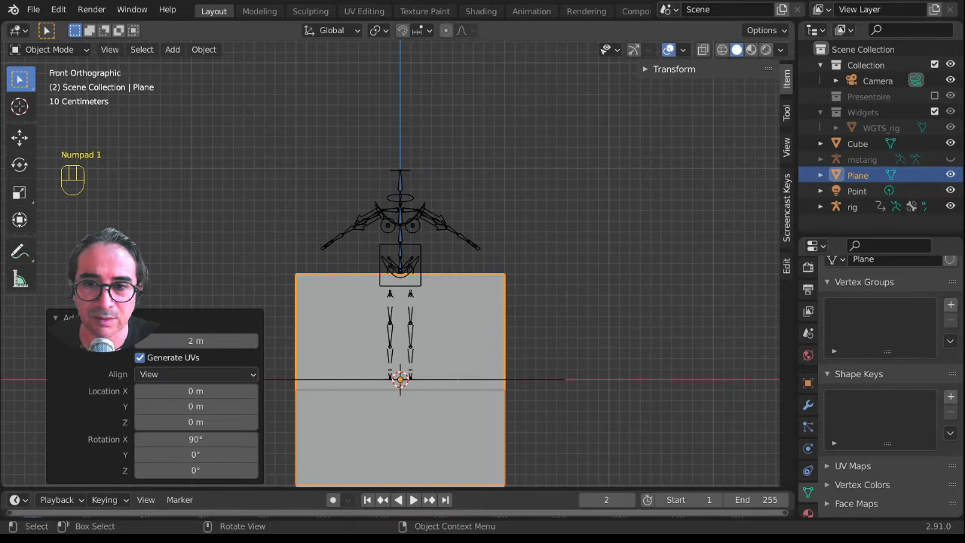
Scale the plane down and move it up about 1.1 m so it covers the rig's square torso control.
key(s)
click(409, 430)
key(g)
click(470, 328)
scroll(469, 327, up, 3)
key(s)
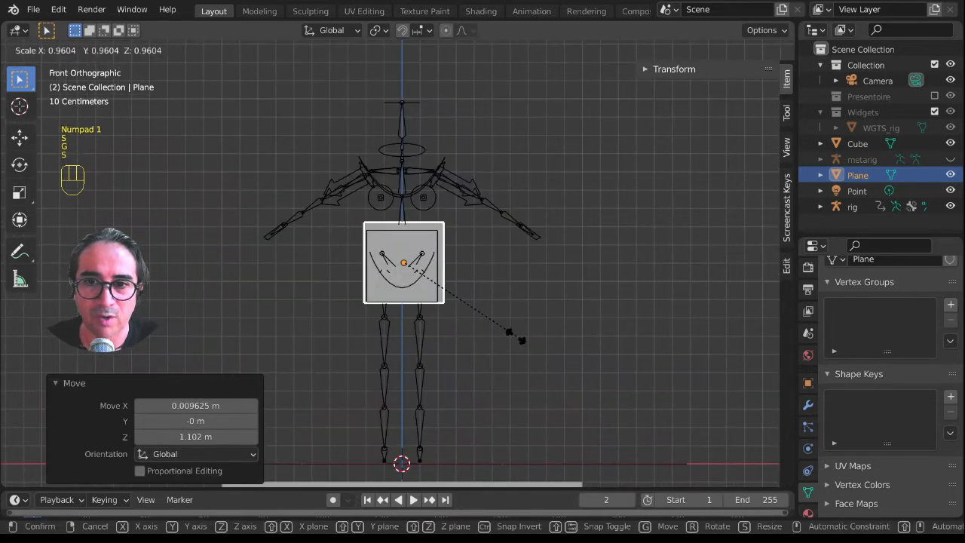
click(518, 339)
key(g)
click(494, 352)
scroll(490, 394, up, 2)
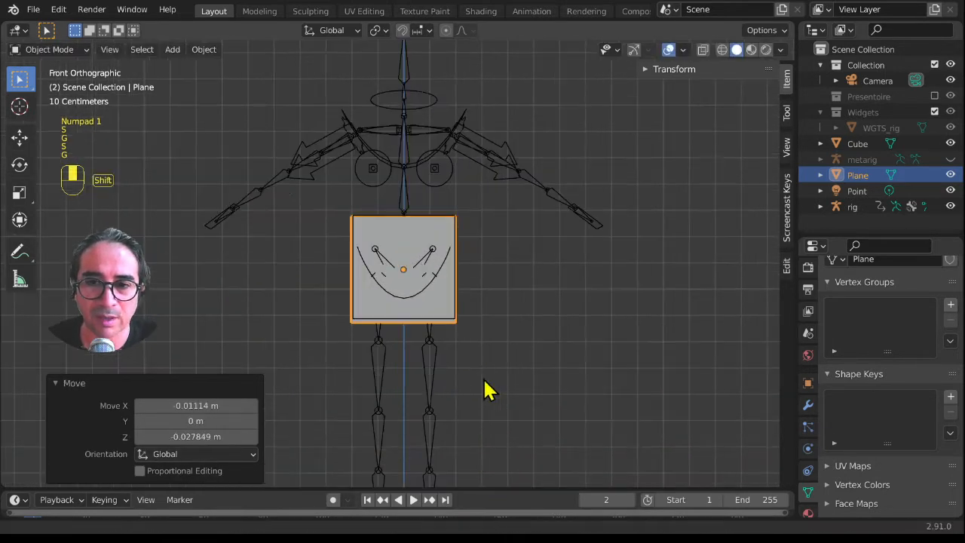
shift+middle_drag(486, 389, 490, 351)
Enter Edit Mode and add one vertical loop cut through the centre of the plane.
key(Tab)
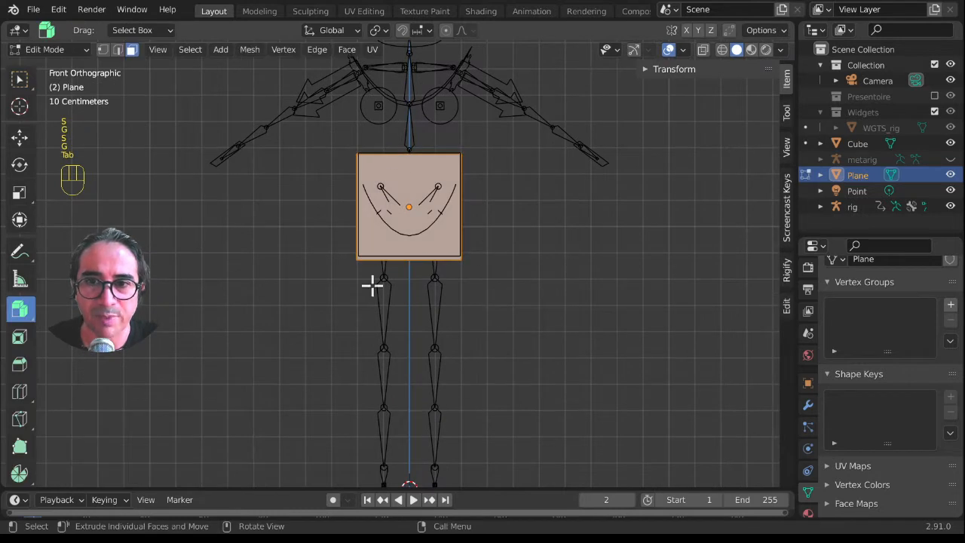
key(ctrl+r)
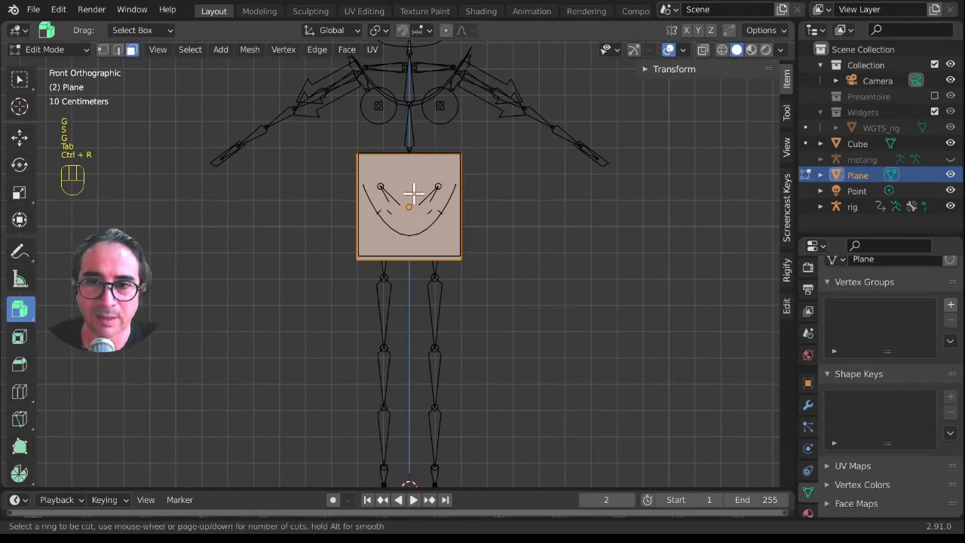
click(426, 168)
right_click(426, 167)
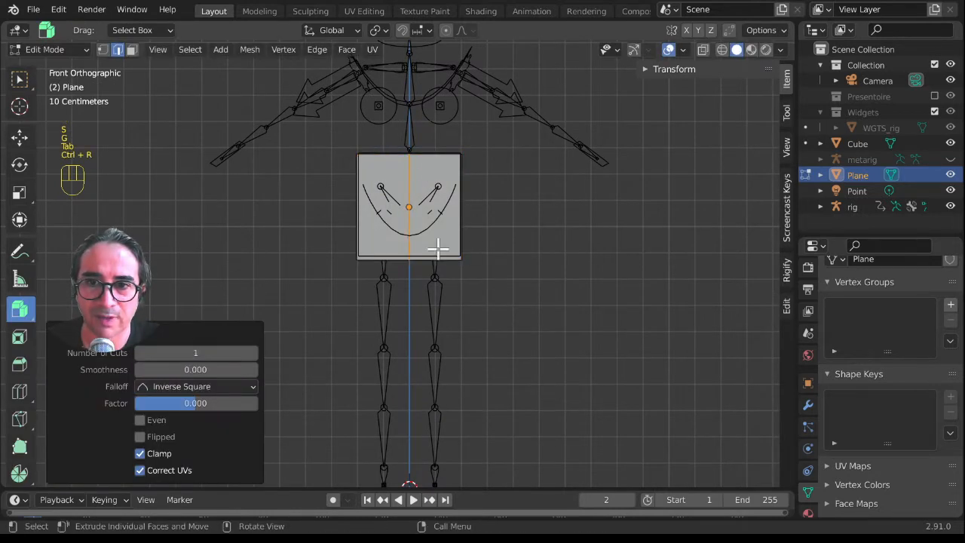
Extrude the bottom edge of the plane's right half down about 0.35 m and again about 0.47 m to form one leg.
click(131, 50)
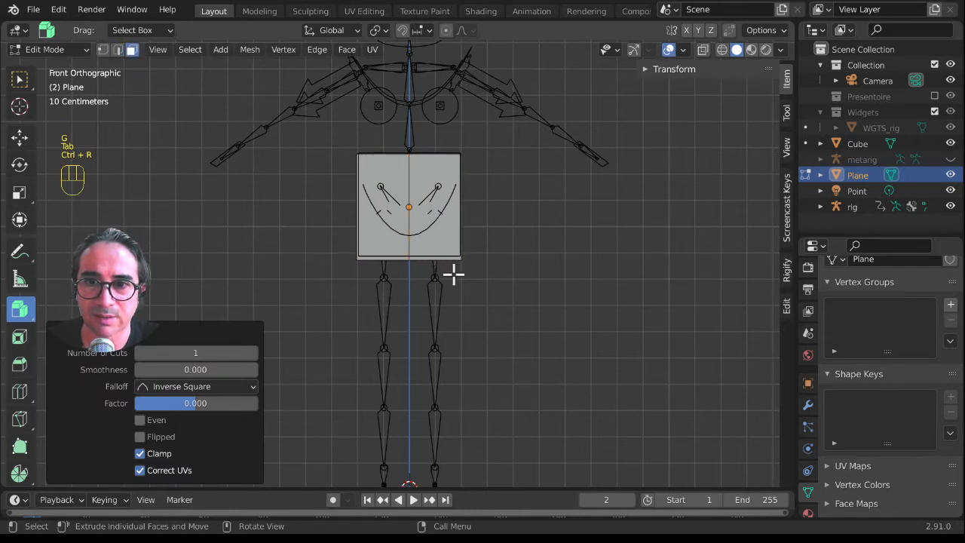
click(448, 253)
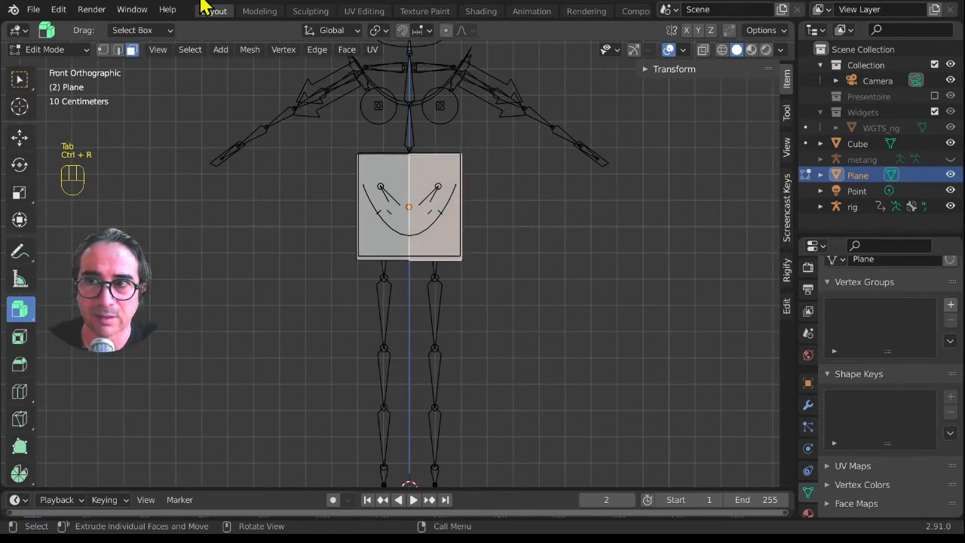
click(117, 50)
key(e)
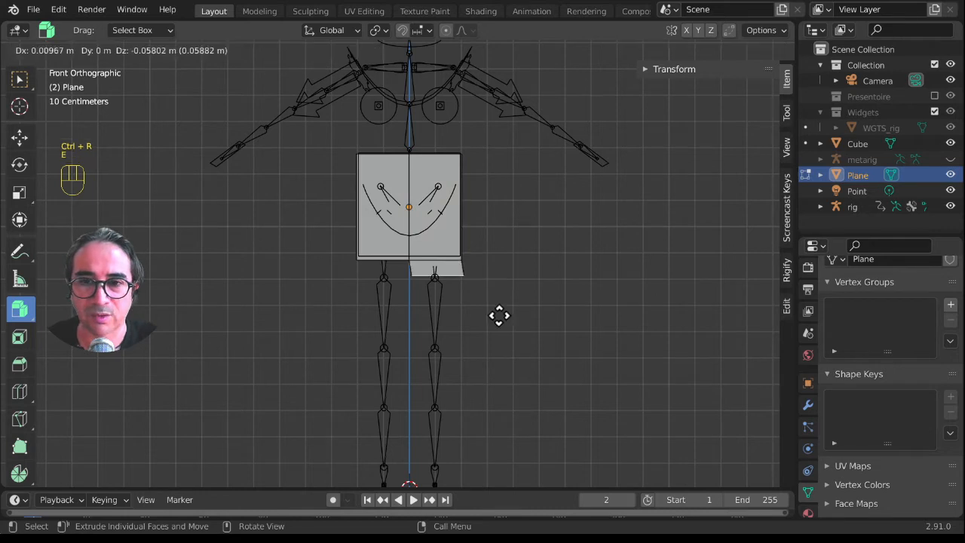
click(493, 380)
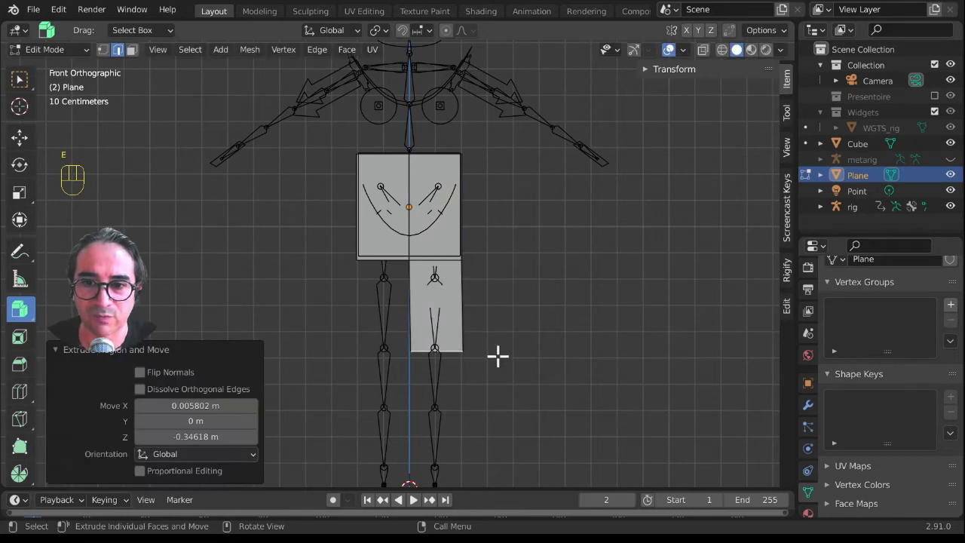
scroll(501, 363, down, 2)
key(e)
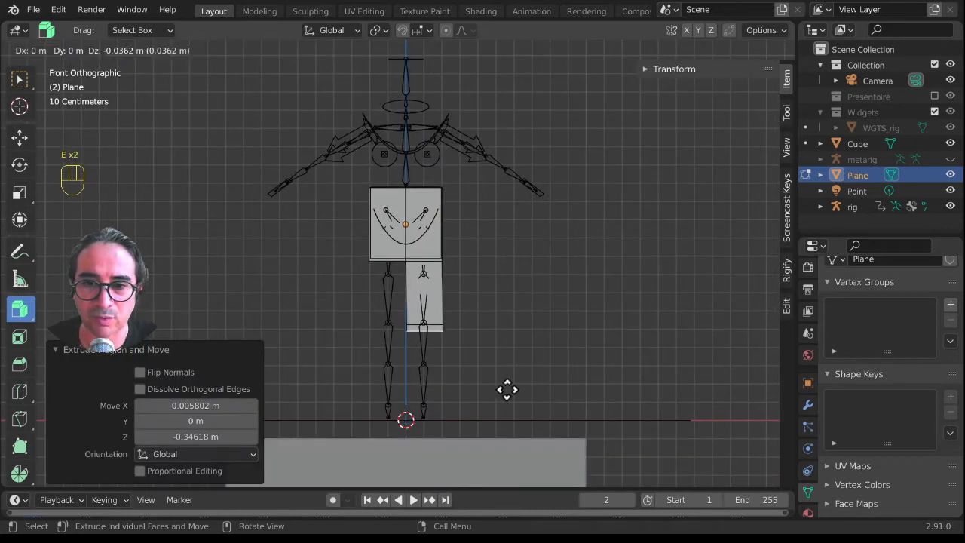
click(503, 444)
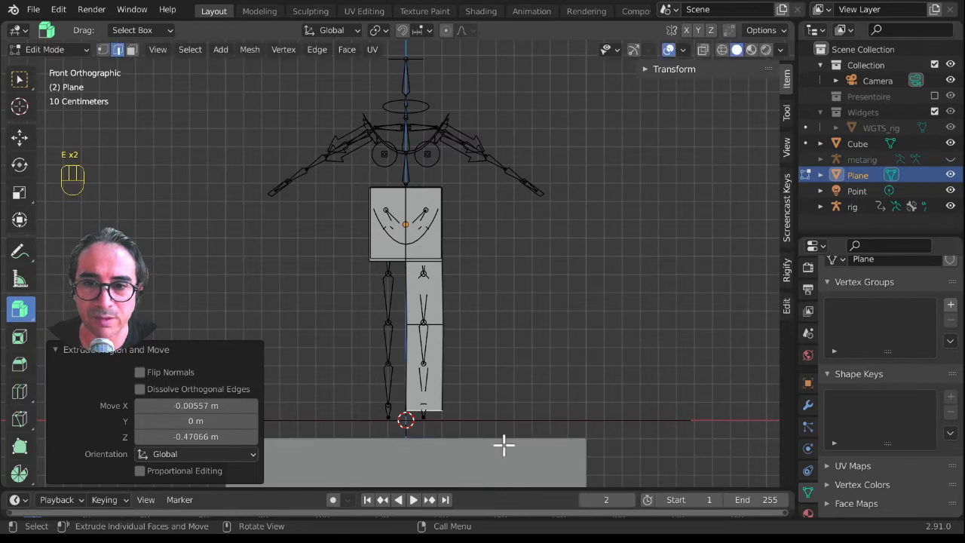
Try extruding the right half of the plane's top edge upward, and undo the attempt.
middle_drag(513, 400, 422, 188)
key(g)
click(449, 369)
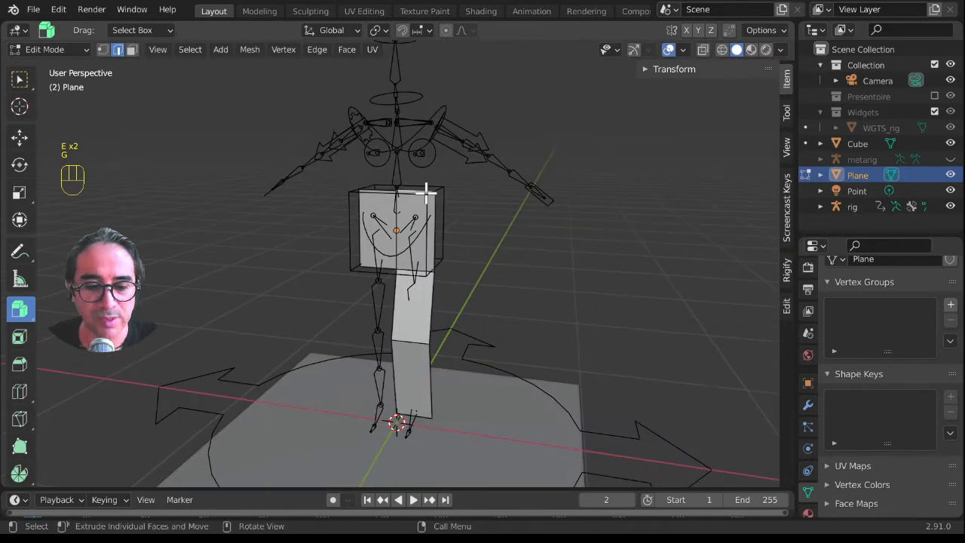
key(KP_1)
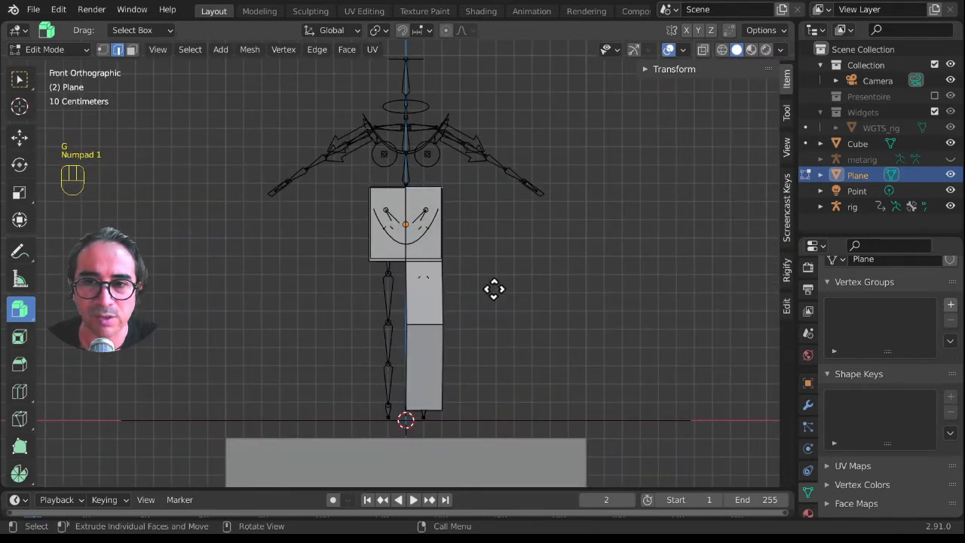
key(e)
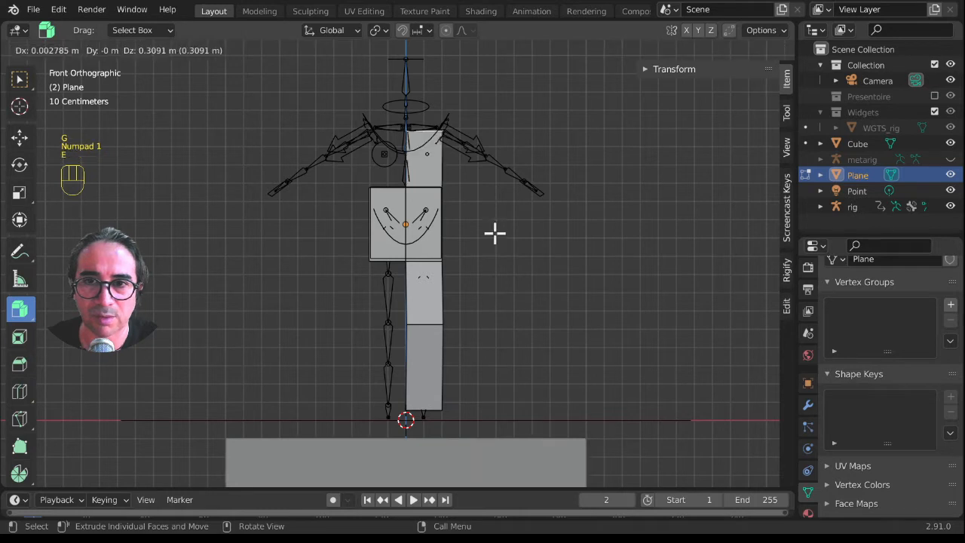
click(493, 233)
key(ctrl+z)
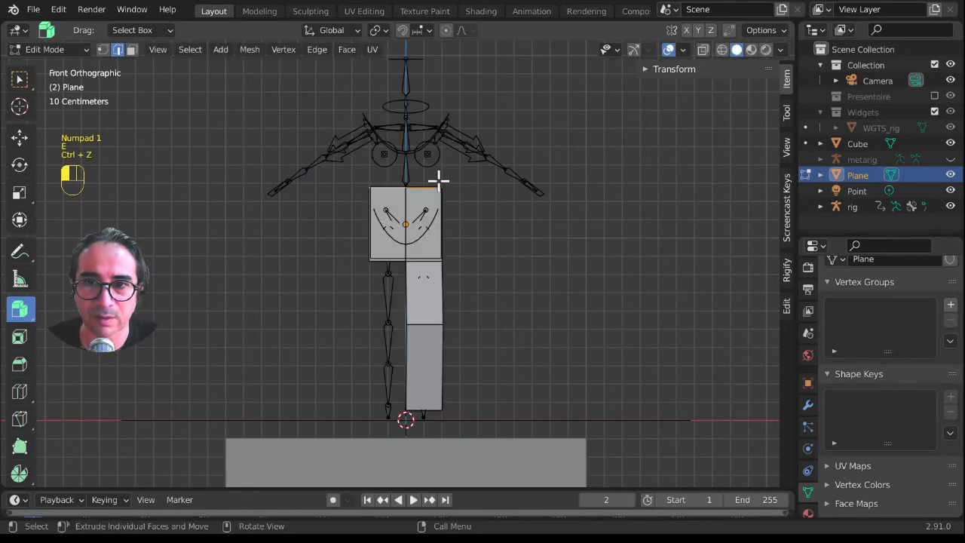
key(g)
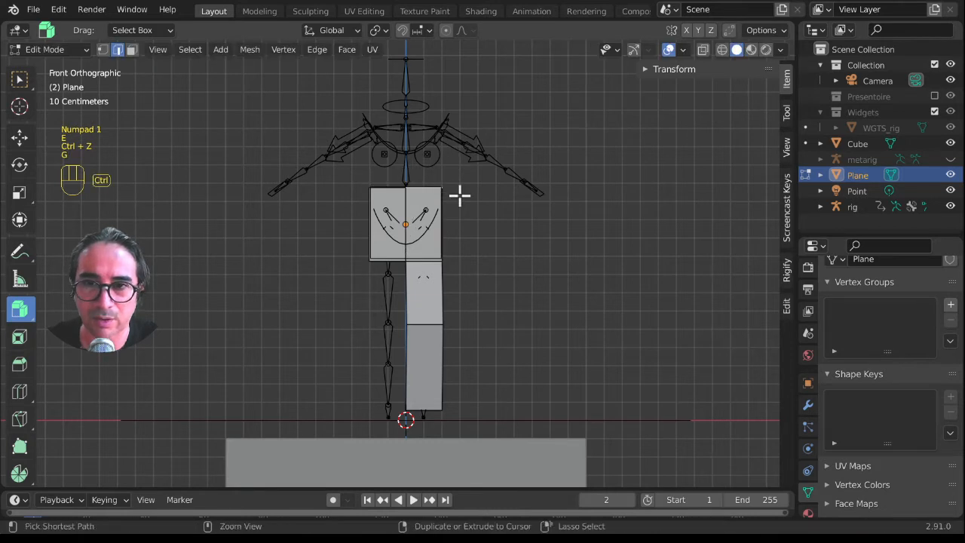
key(ctrl+z)
key(ctrl+z)
key(ctrl+z)
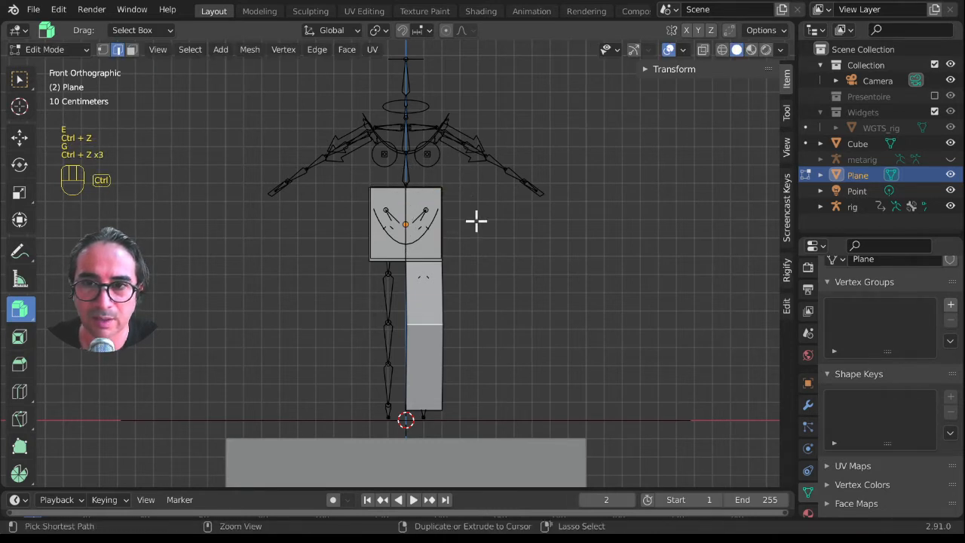
Try moving the left and right halves of the plane's top edge separately.
click(385, 188)
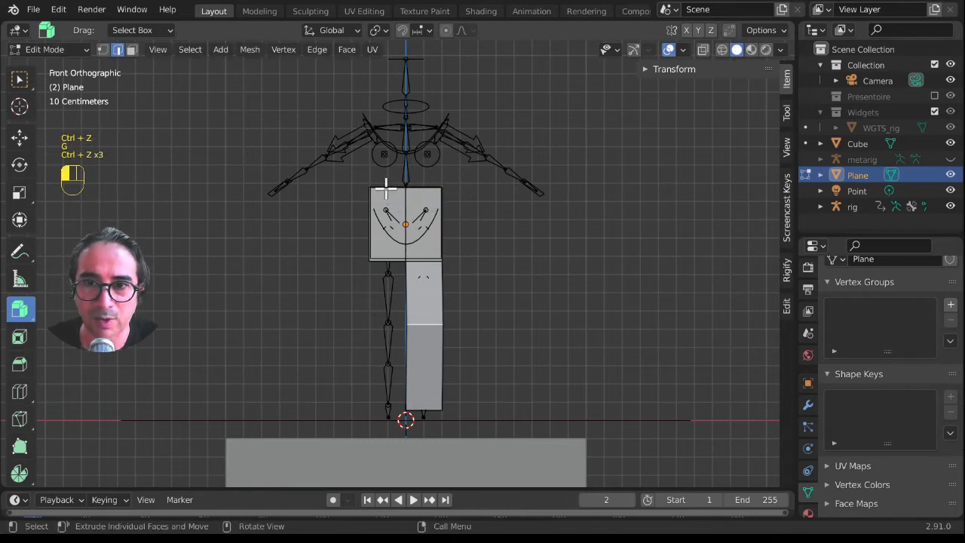
key(g)
right_click(490, 254)
click(418, 189)
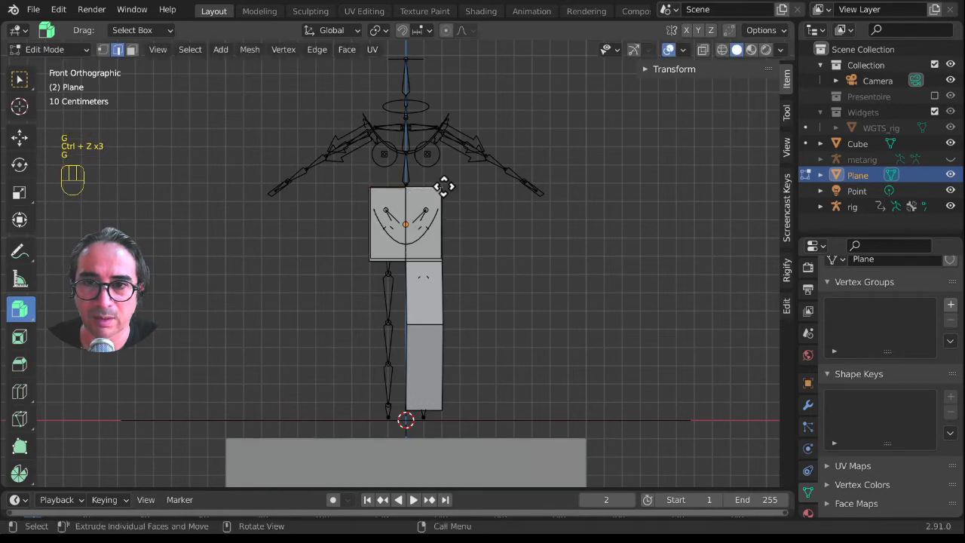
key(g)
right_click(409, 264)
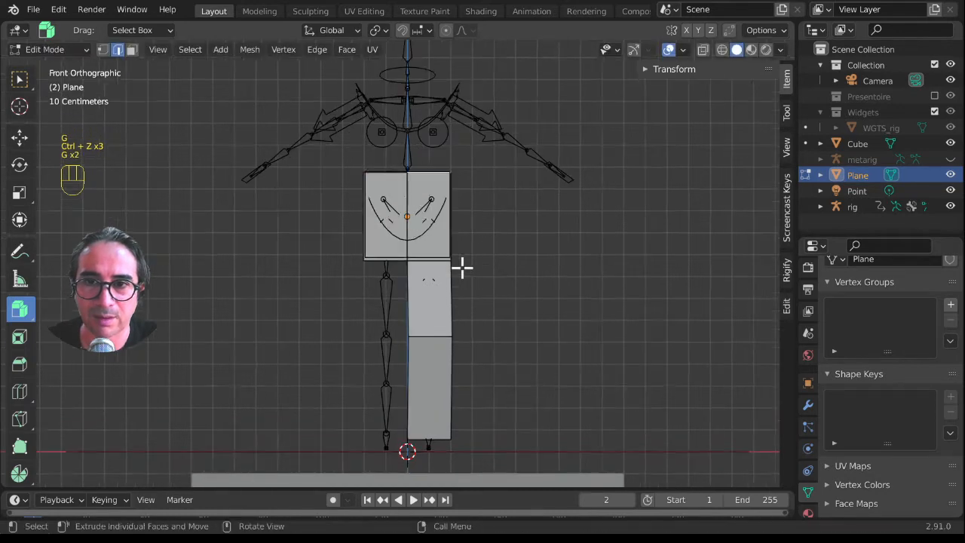
Extrude both halves of the plane's top edge up about 0.4 m along global Z to form the chest.
middle_drag(461, 267, 401, 211)
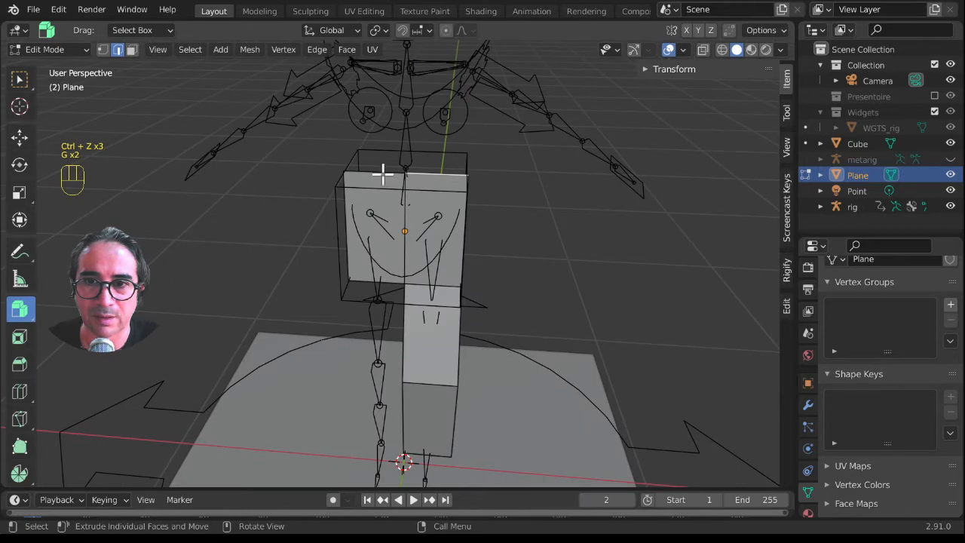
key(g)
click(441, 183)
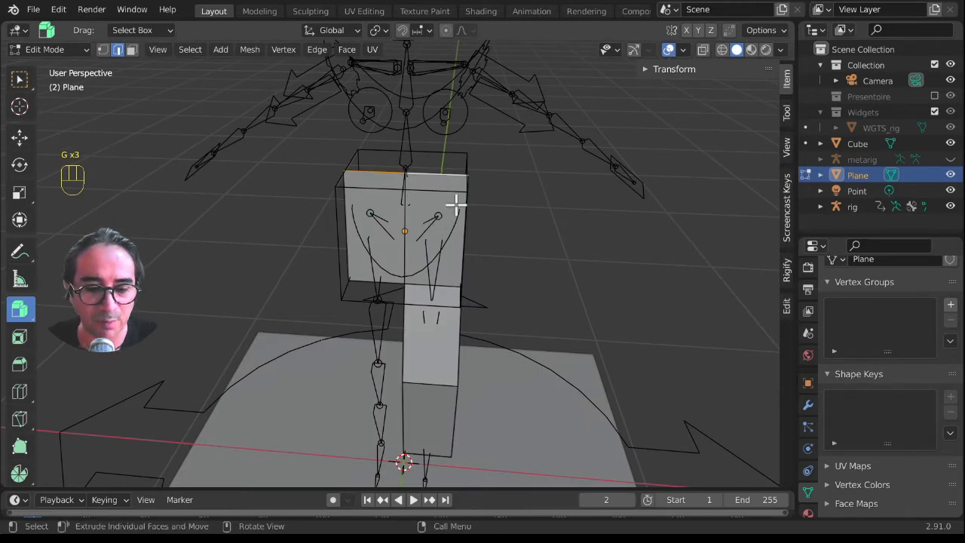
key(KP_1)
scroll(457, 205, down, 2)
shift+middle_drag(517, 273, 497, 359)
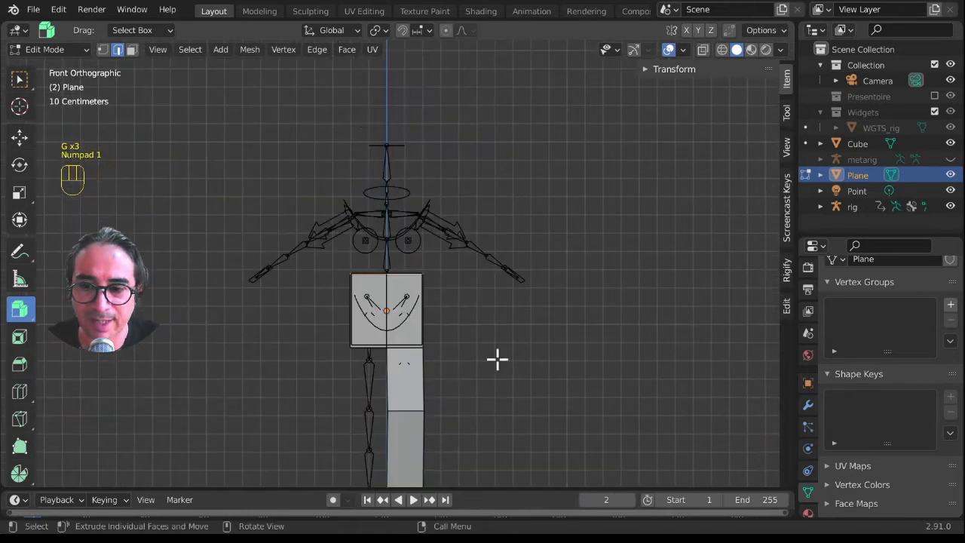
key(e)
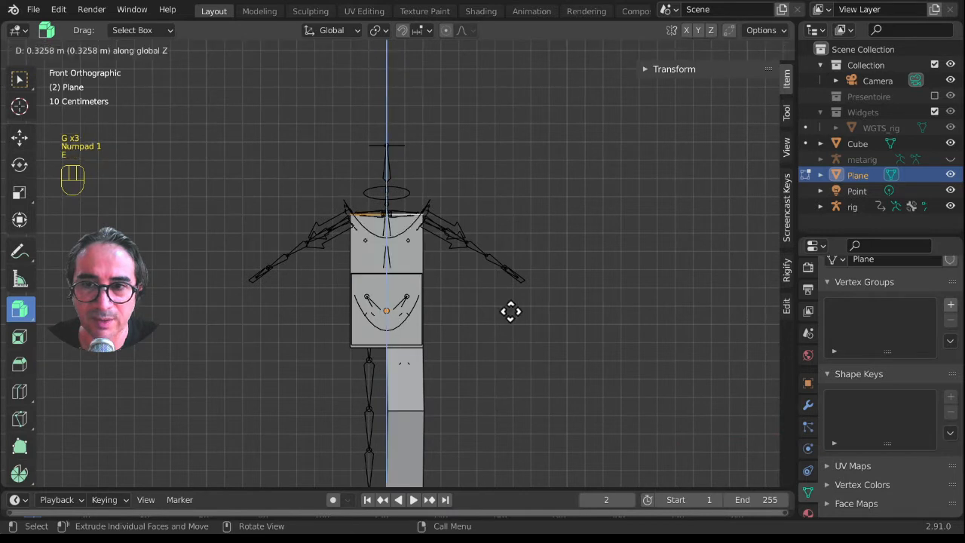
click(505, 293)
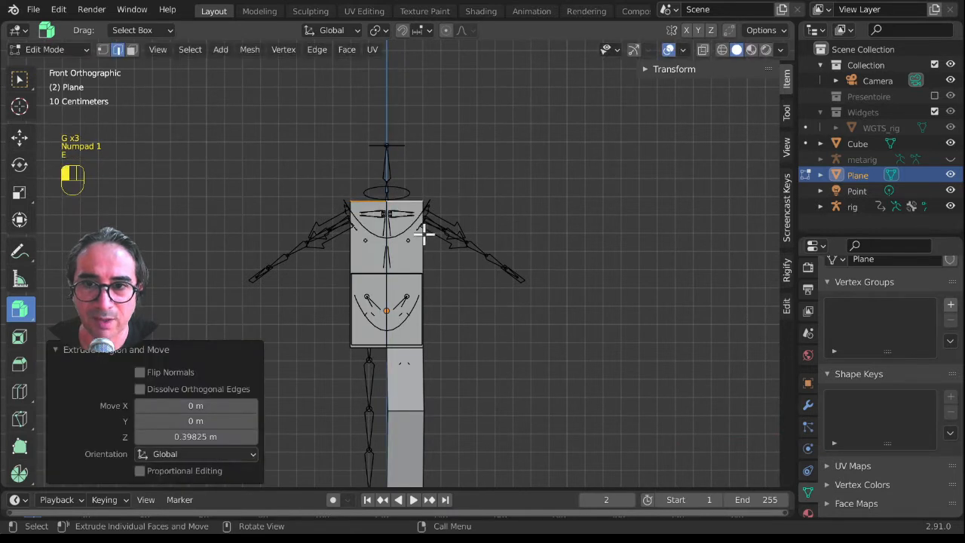
Extrude the chest's right side edge outward about 0.2 m and rotate it -28.6° to follow the arm bones.
click(472, 260)
key(e)
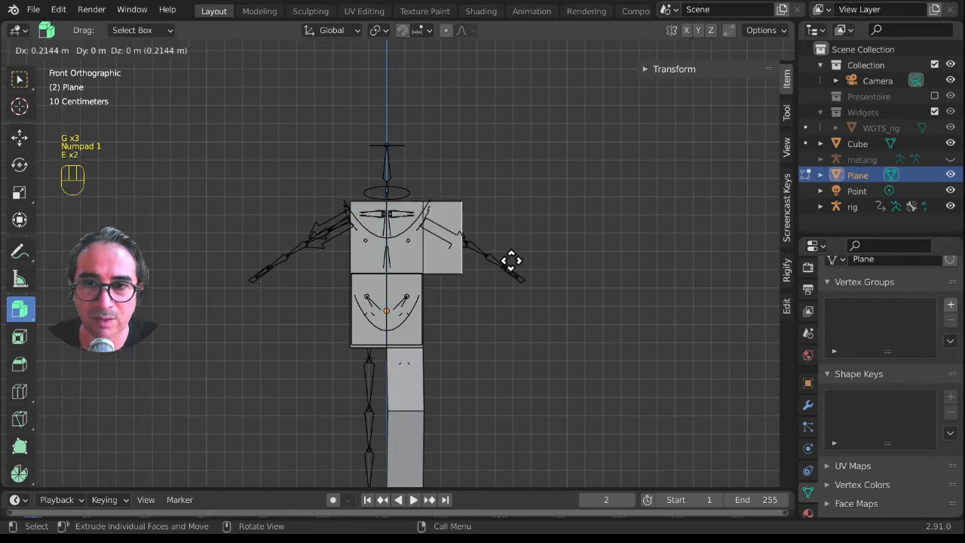
click(527, 268)
key(r)
click(516, 312)
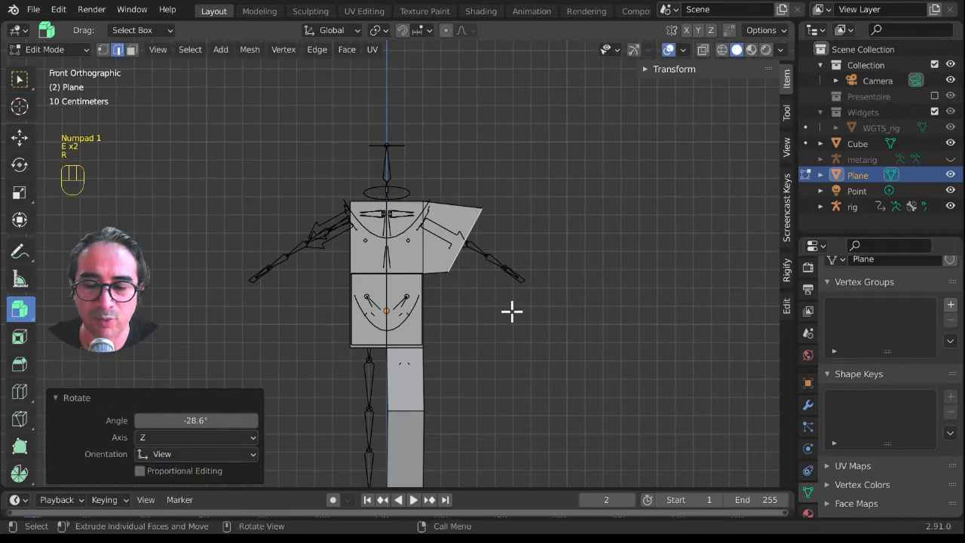
Extrude the arm's end edge along the arm bones to the hand, scale it narrower and centre it on the hand.
key(e)
click(607, 340)
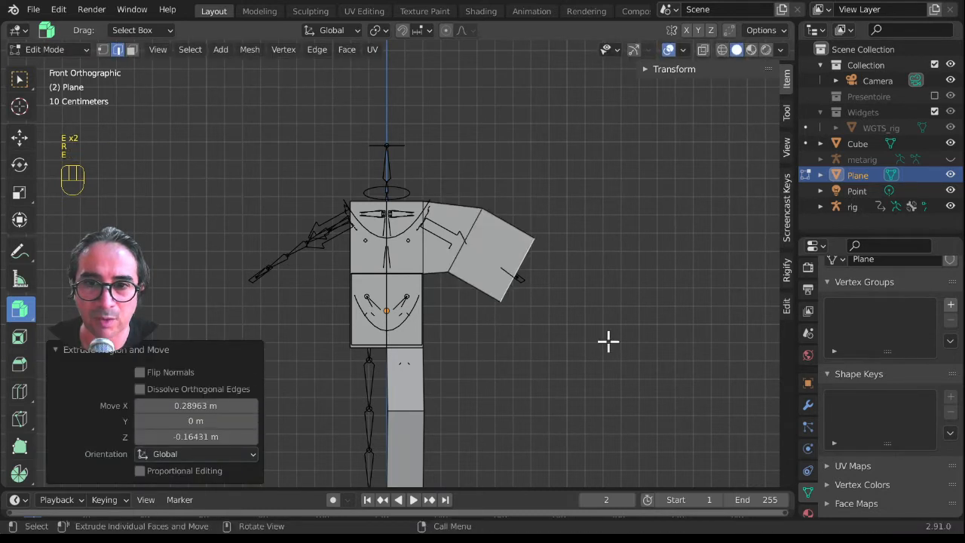
key(s)
click(542, 329)
key(g)
click(455, 255)
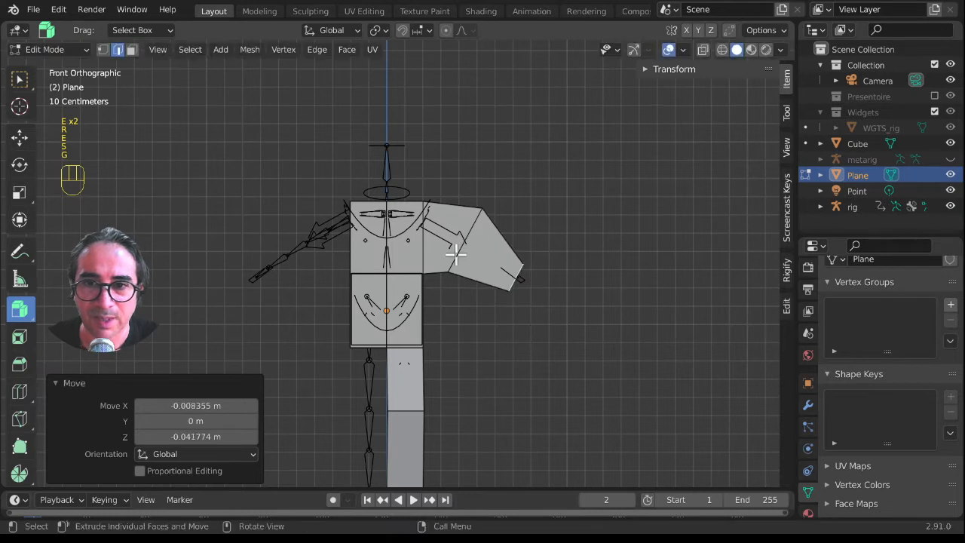
Raise the horizontal edges beneath the chest about 0.16 m to narrow the armpit, and switch to vertex selection.
click(441, 266)
click(430, 273)
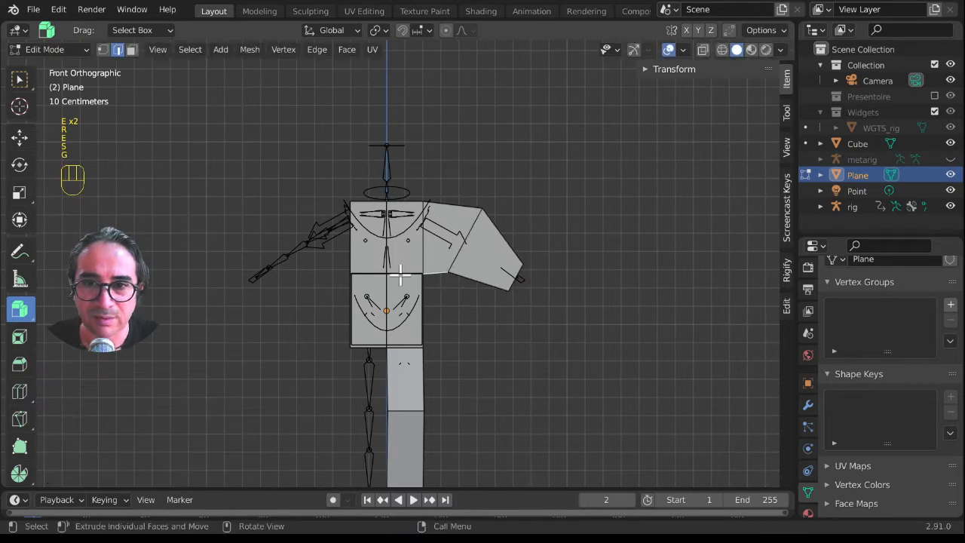
click(400, 273)
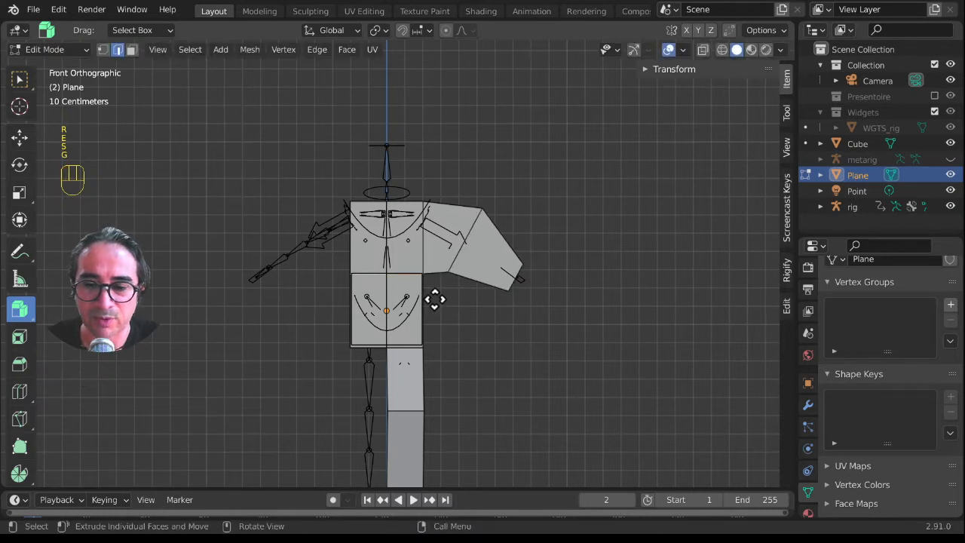
key(g)
click(447, 273)
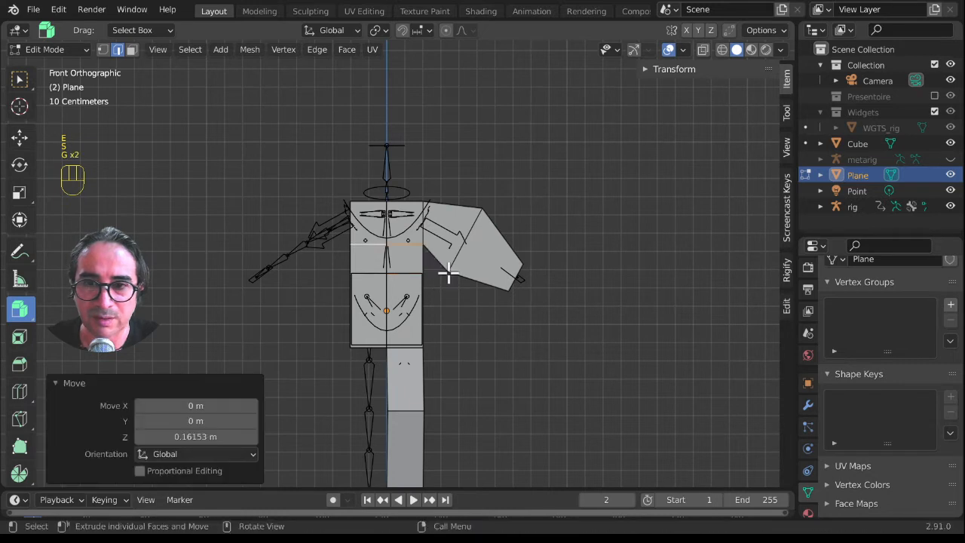
click(104, 51)
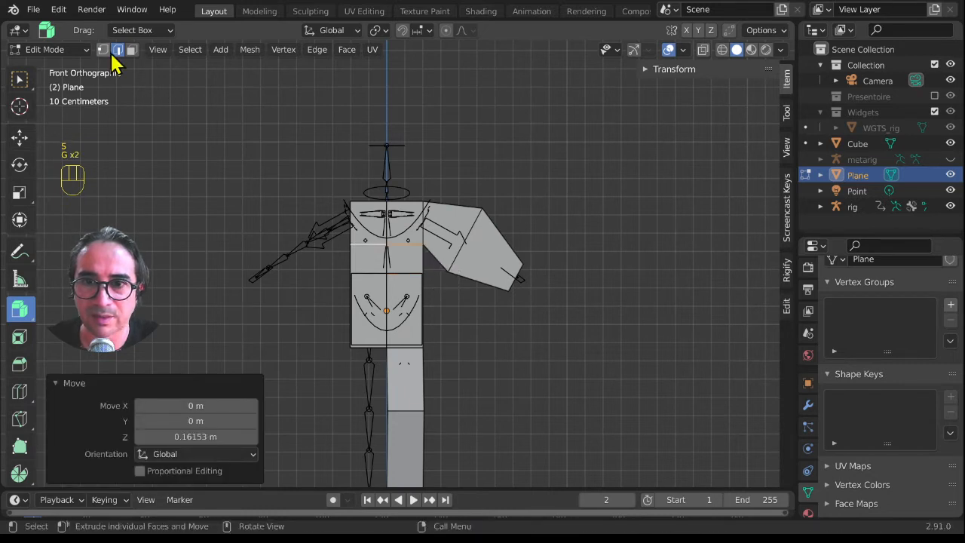
Move the lower elbow vertex up toward the arm bones and the upper elbow vertex about -0.033 m along X and Z.
click(447, 272)
key(g)
click(477, 294)
middle_drag(471, 316, 493, 219)
click(518, 285)
key(KP_1)
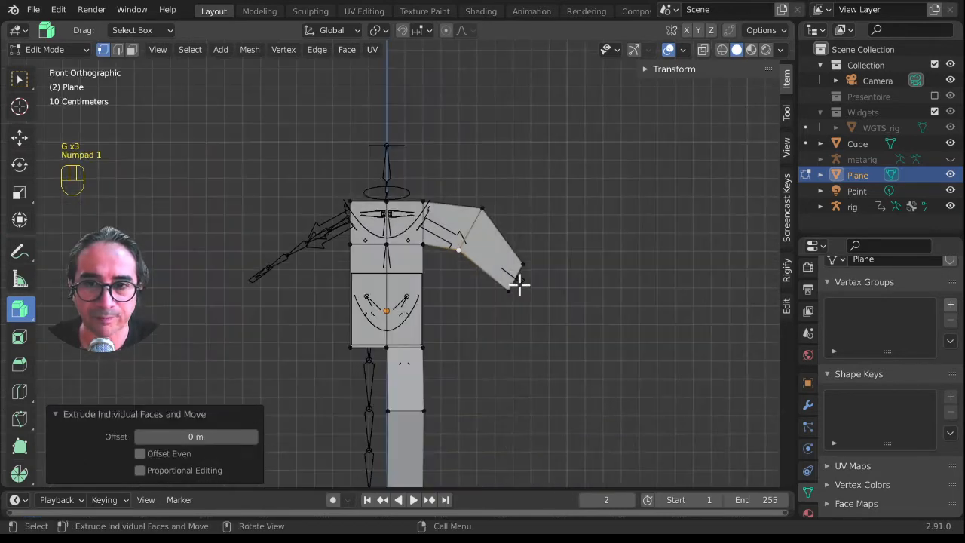
key(g)
click(461, 269)
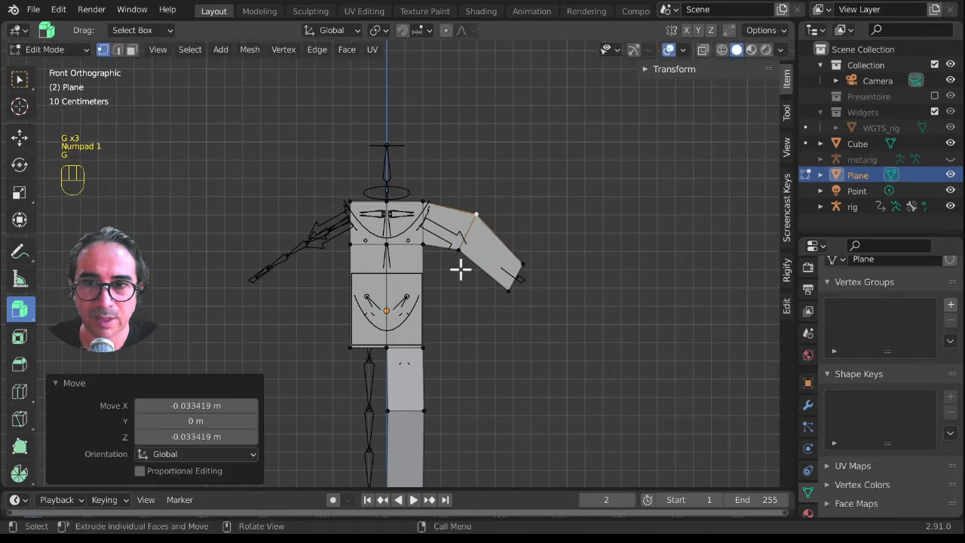
Extrude the three top chest vertices up about 0.18 m, scale them to 0.585 and raise them about 0.03 m for the head.
click(355, 196)
shift+click(353, 196)
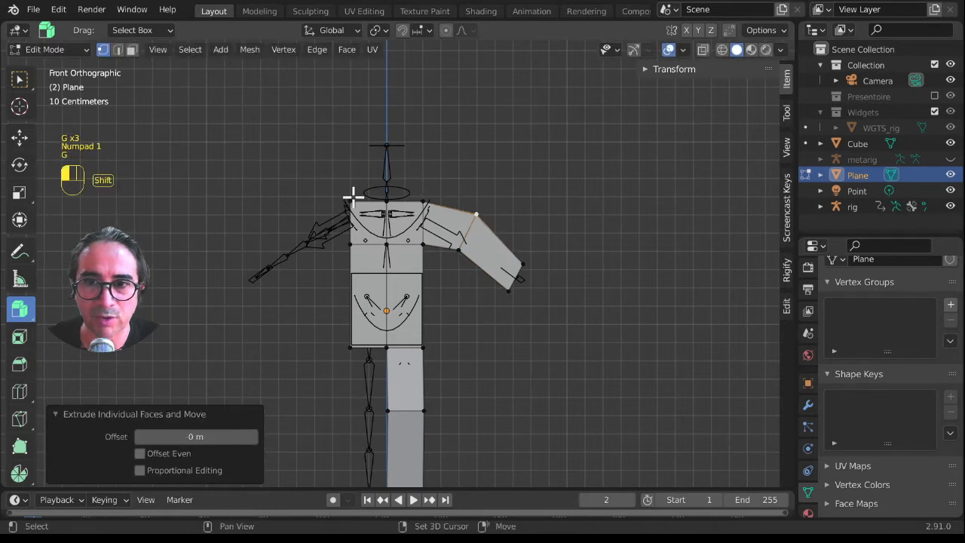
click(419, 204)
shift+click(348, 201)
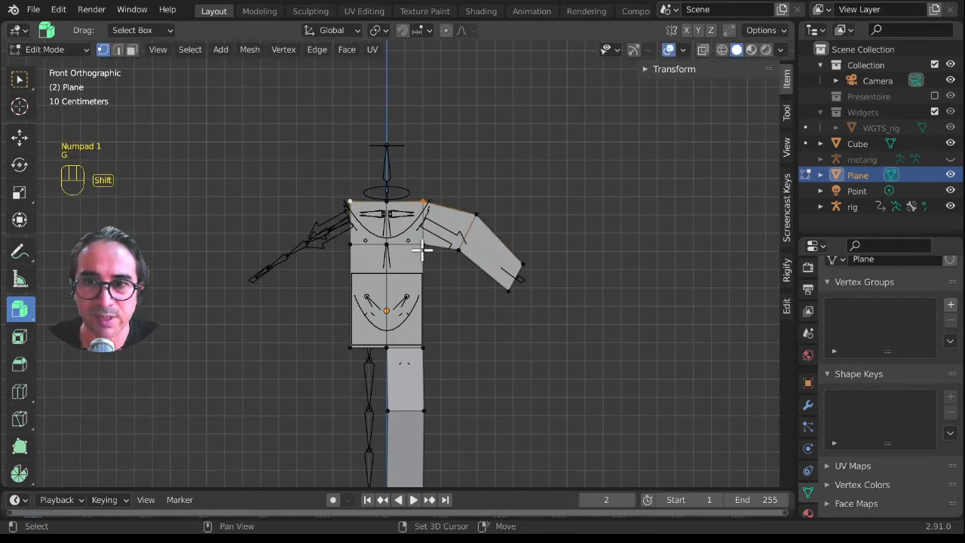
shift+click(396, 193)
key(e)
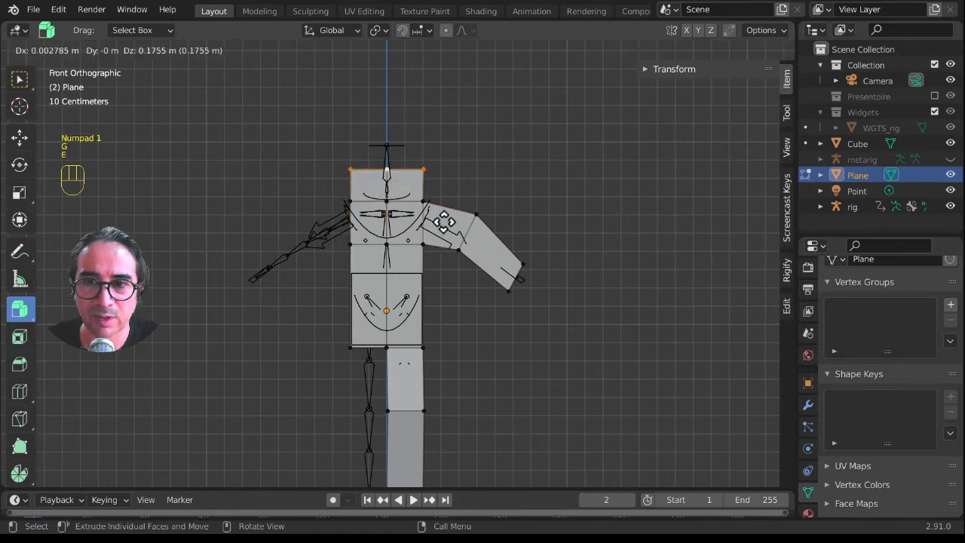
click(451, 224)
key(s)
click(428, 217)
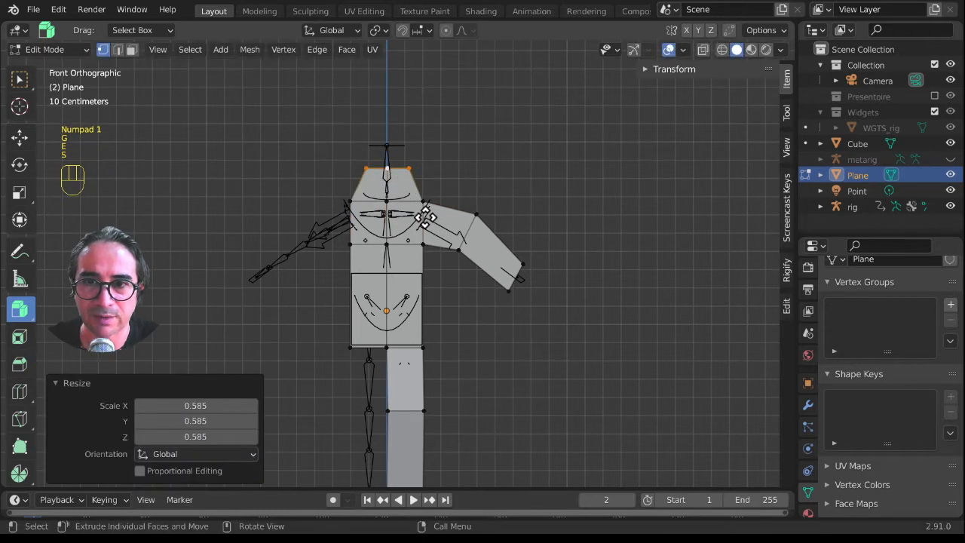
key(g)
click(423, 210)
Select the vertices along the body's centre line and move them about 0.045 m along global Y.
middle_drag(433, 326, 377, 263)
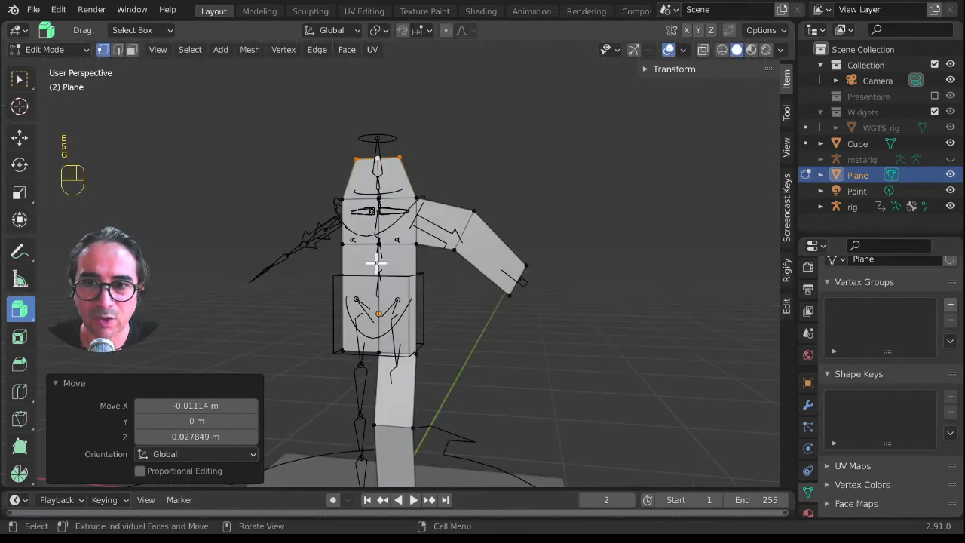
click(367, 349)
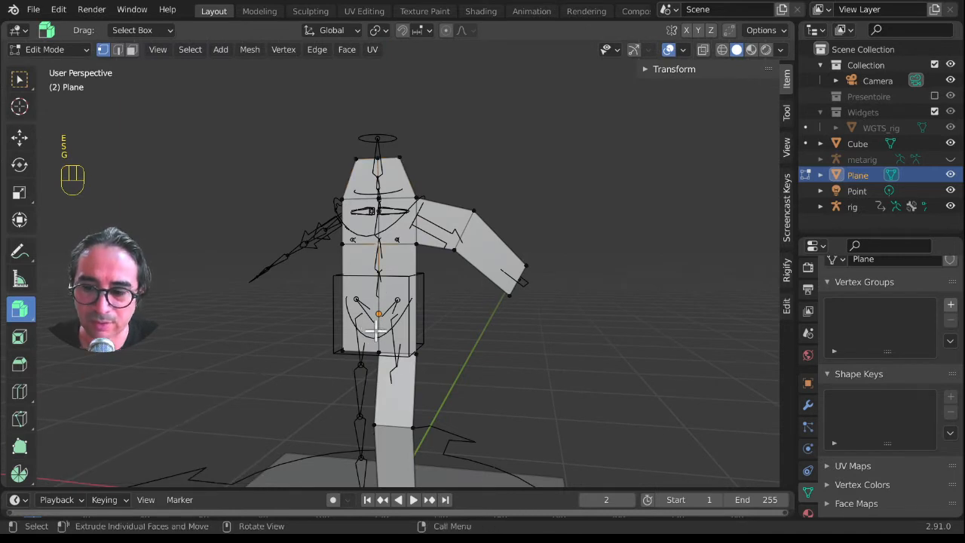
middle_drag(467, 340, 370, 355)
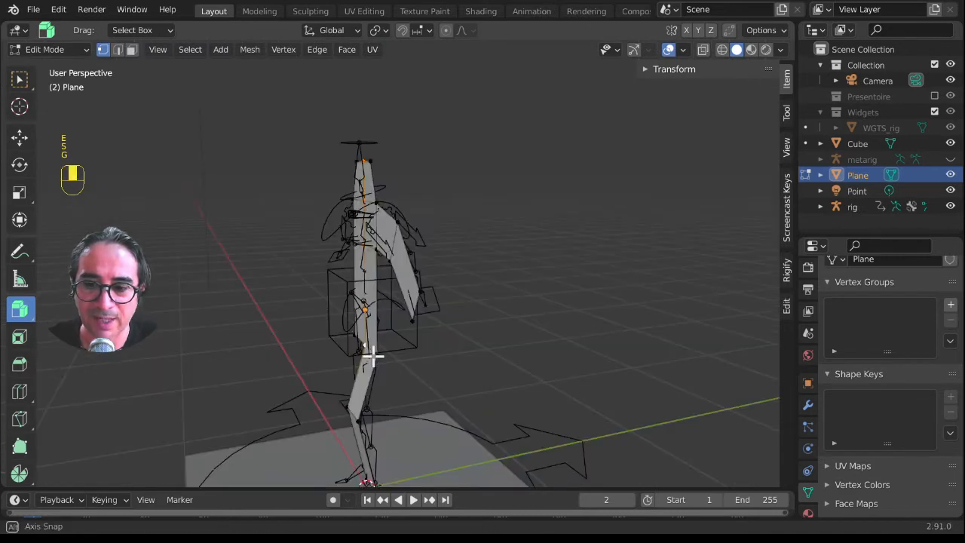
key(g)
click(351, 394)
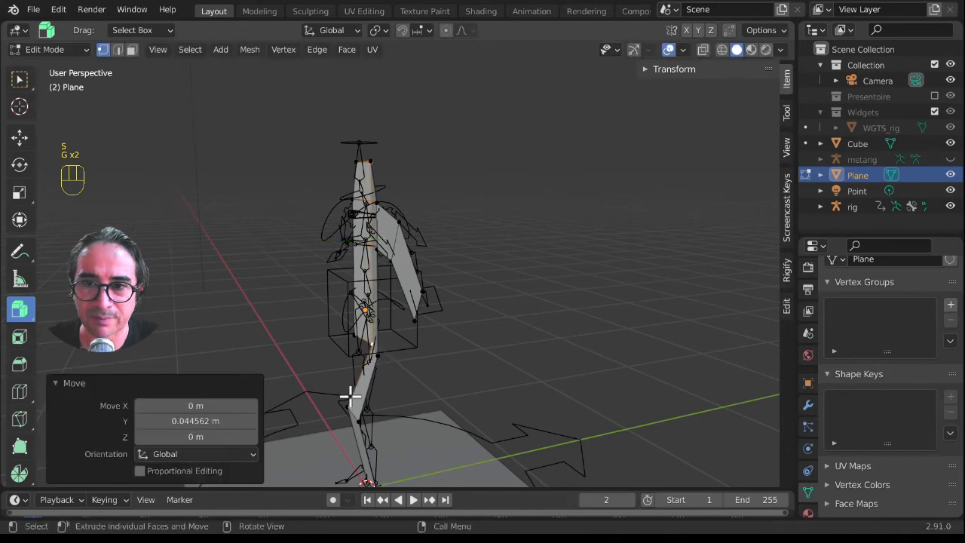
middle_drag(351, 394, 378, 360)
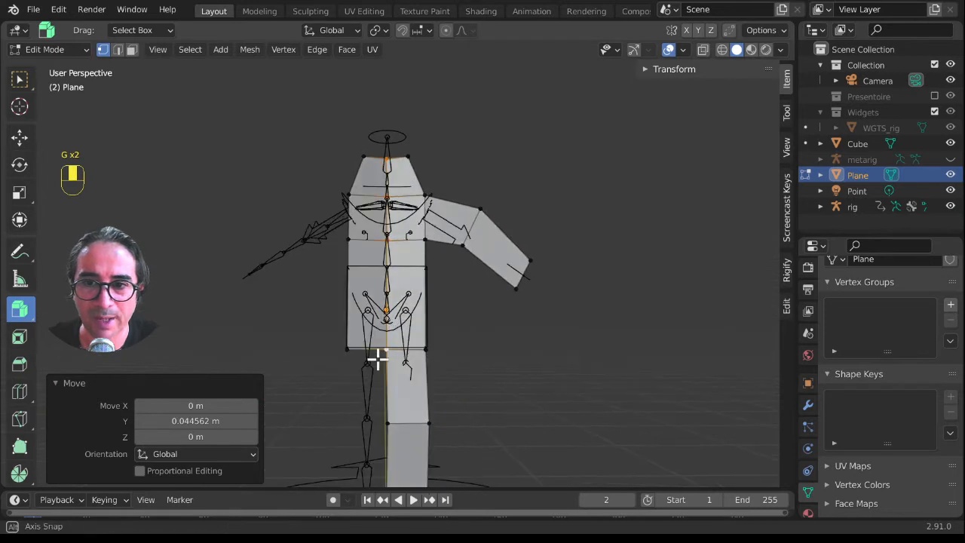
click(340, 350)
drag(347, 349, 366, 335)
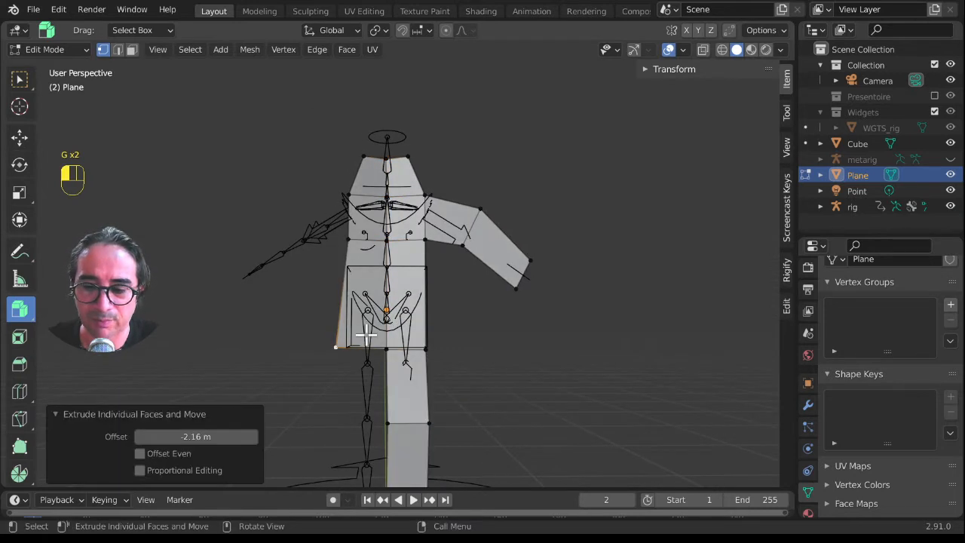
key(b)
drag(297, 99, 367, 384)
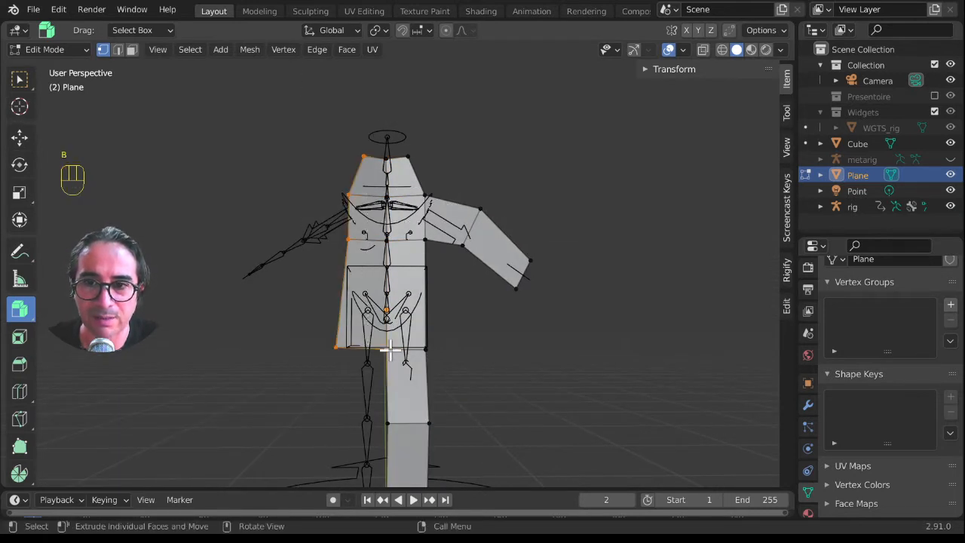
click(345, 349)
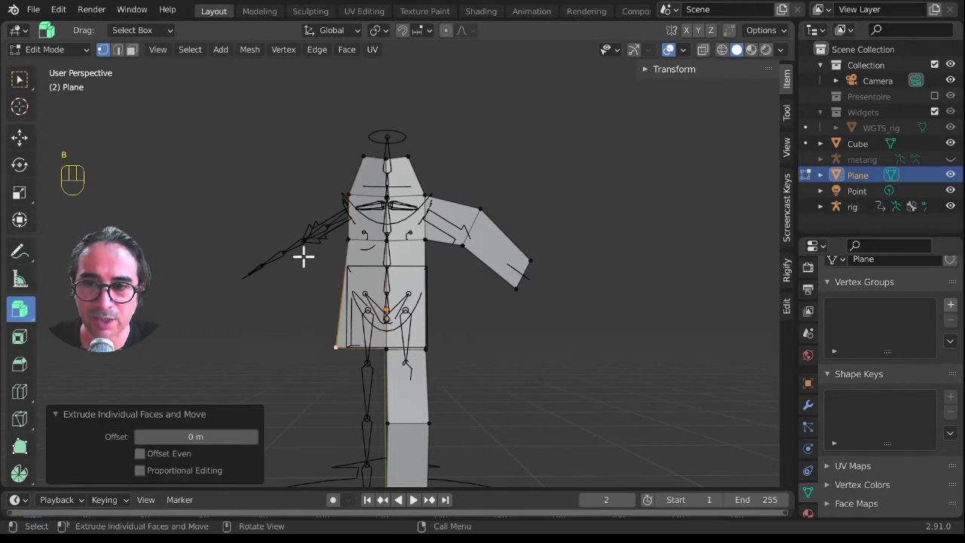
key(b)
drag(295, 89, 370, 401)
key(a)
key(a)
key(a)
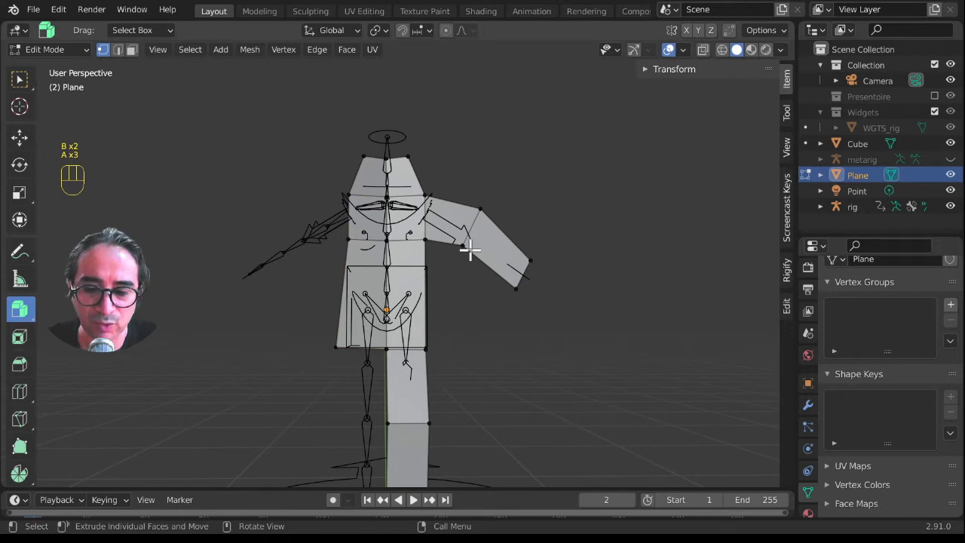
Delete the outer side vertices of the armless half of the body, leaving only the half with the arm and leg.
key(b)
drag(281, 110, 369, 392)
key(x)
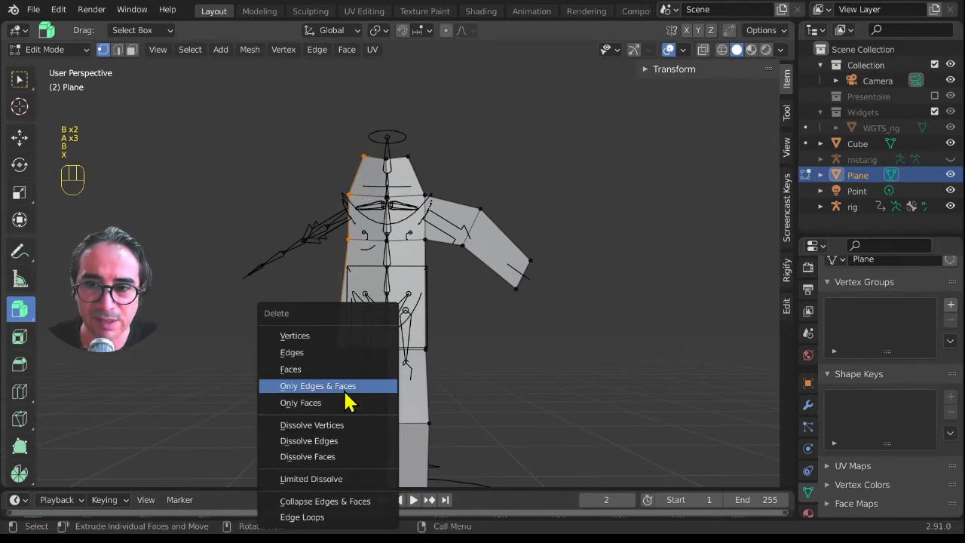
click(294, 335)
Mirror the half body across X with AutoMirror, using Positive orientation, Cut and Mirror, and Use Clip.
middle_drag(438, 310, 528, 249)
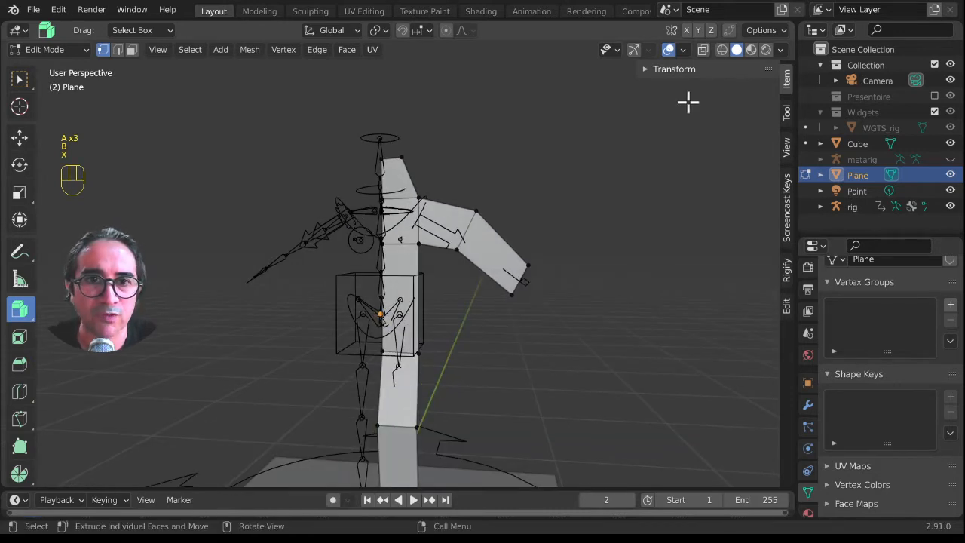
click(786, 309)
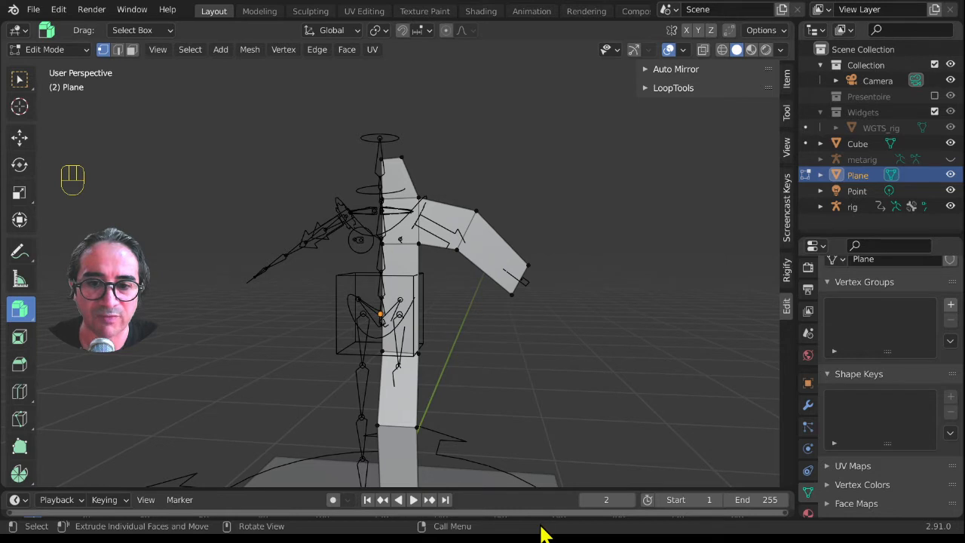
click(668, 69)
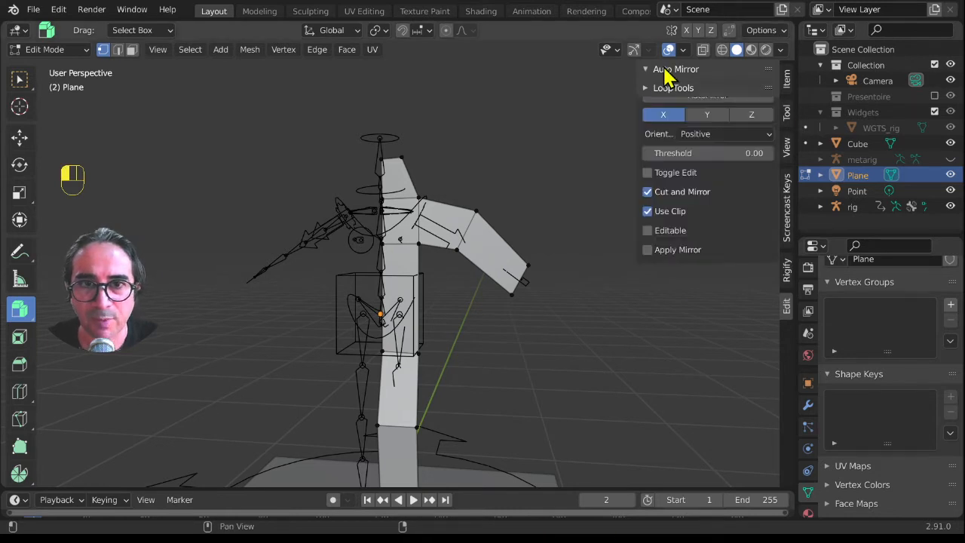
middle_drag(460, 279, 465, 271)
click(697, 96)
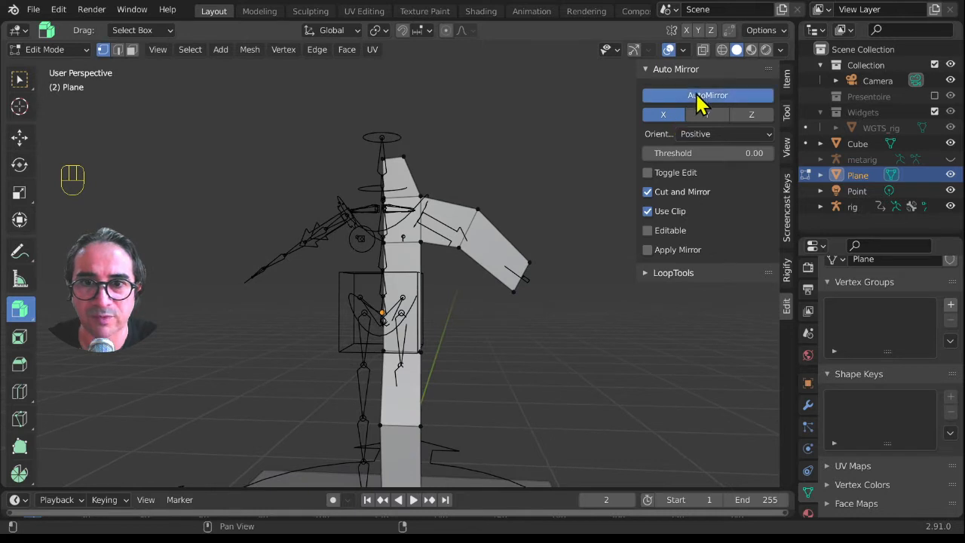
middle_drag(459, 370, 482, 381)
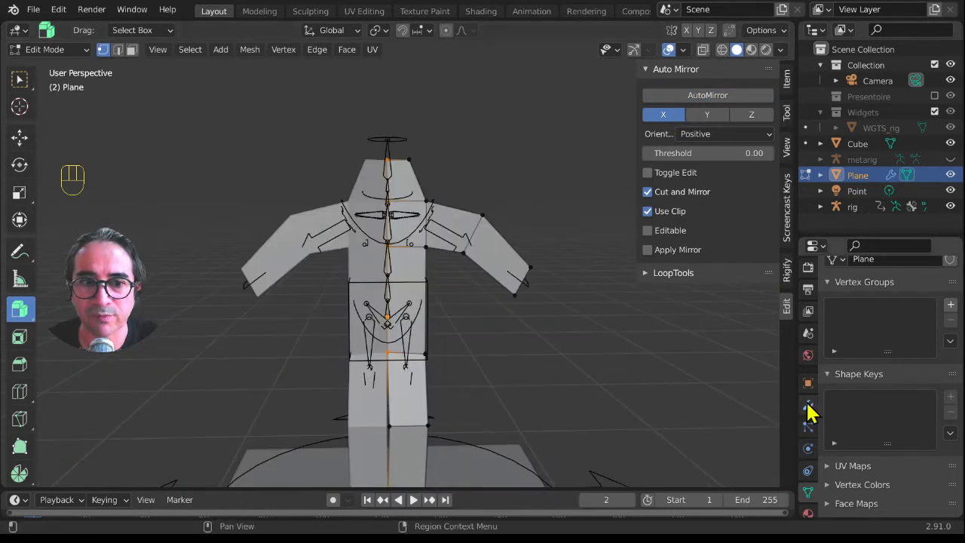
Switch the plane to Object Mode and apply its Mirror modifier.
click(808, 406)
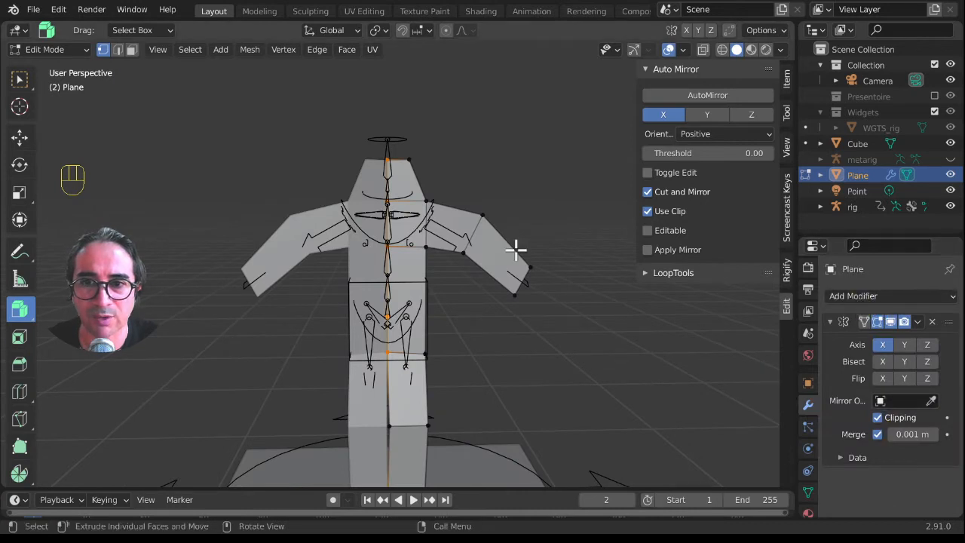
mouse_move(562, 350)
middle_down()
mouse_move(246, 347)
mouse_move(670, 372)
mouse_move(547, 366)
mouse_move(550, 351)
middle_up()
scroll(550, 351, down, 2)
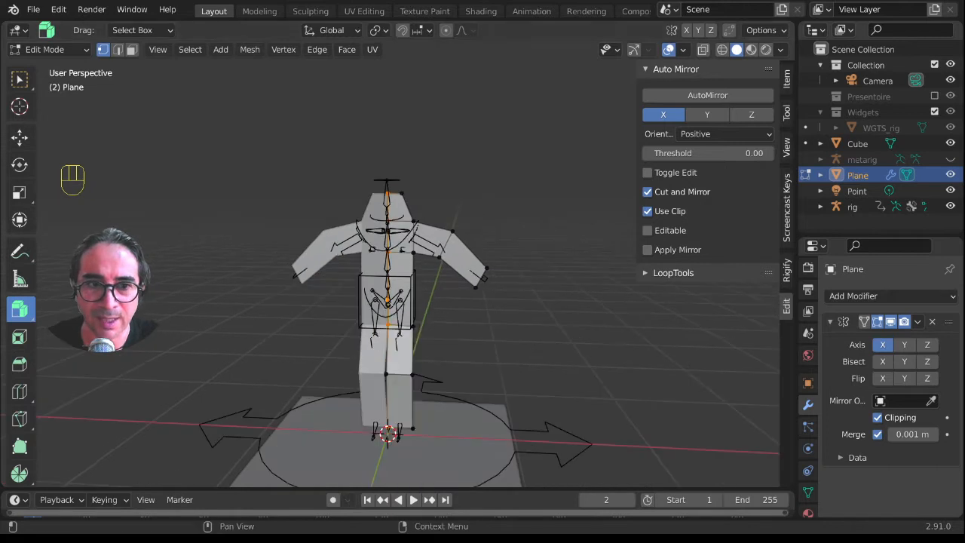
click(918, 322)
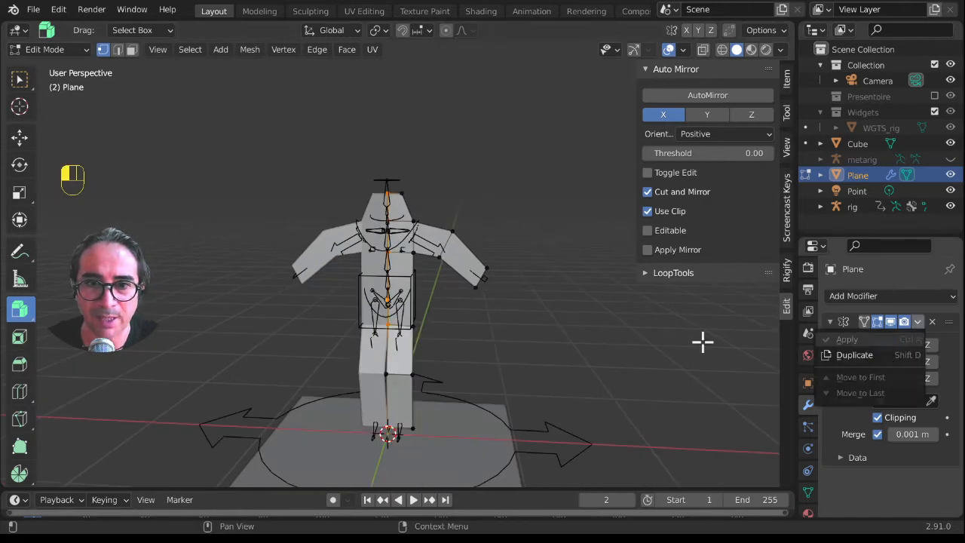
key(Tab)
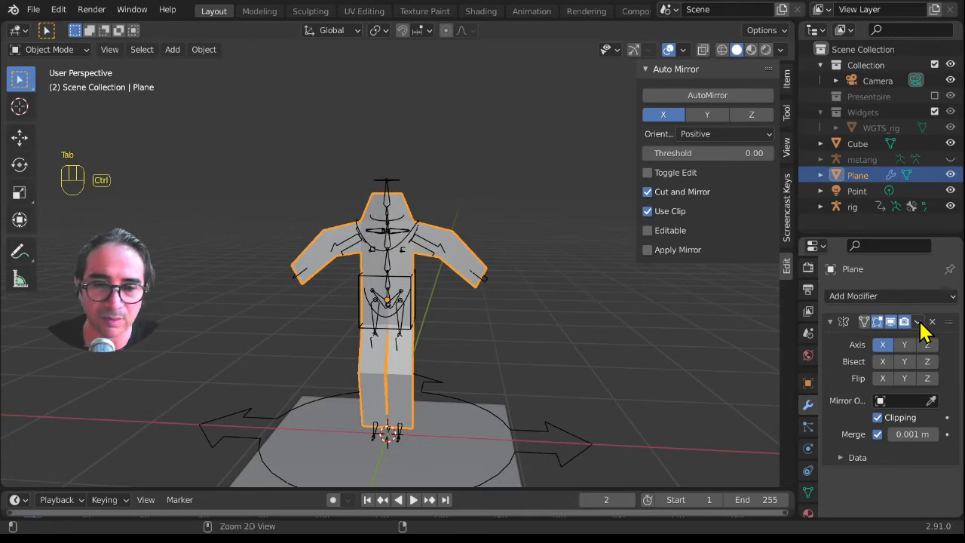
key(ctrl+a)
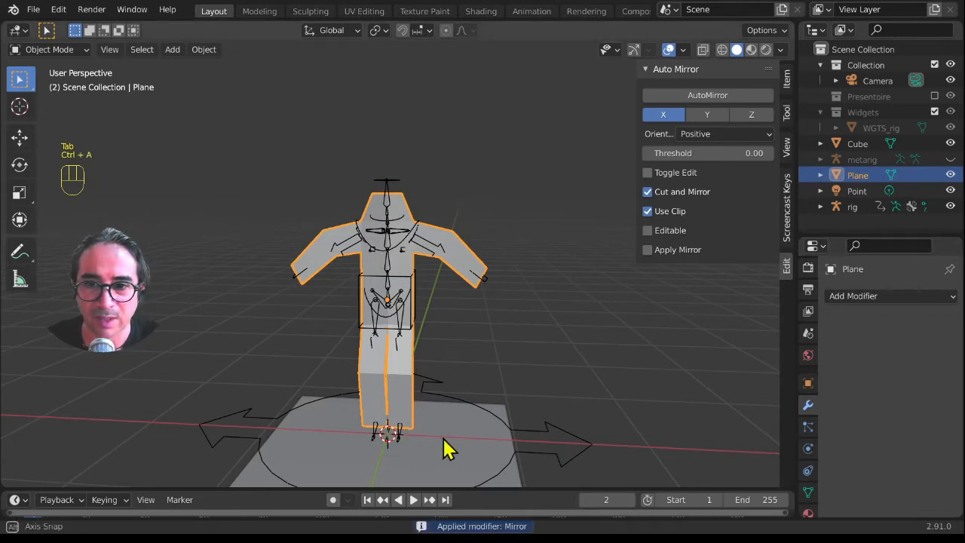
Reselect the character mesh and return it to Edit Mode.
middle_drag(442, 447, 458, 282)
scroll(453, 441, up, 2)
click(444, 383)
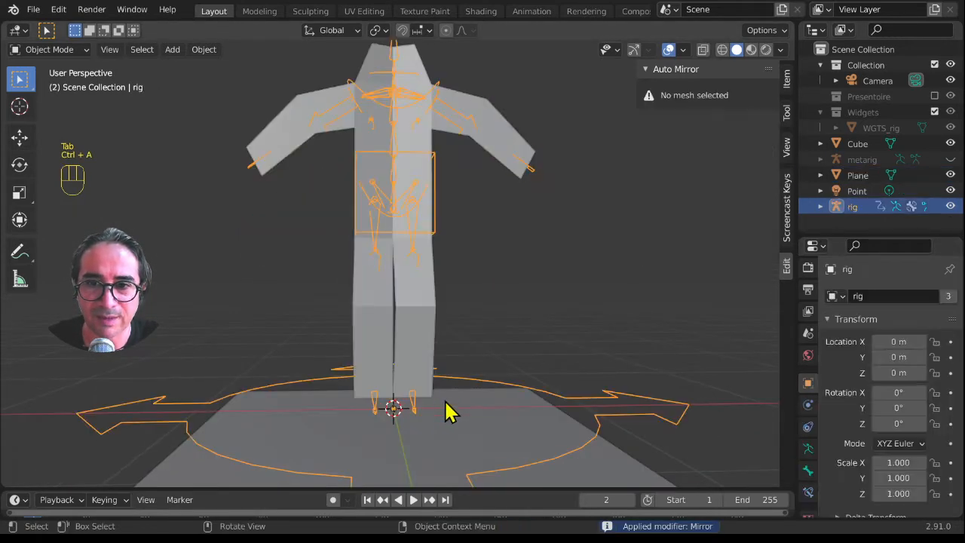
click(407, 339)
middle_drag(444, 405, 475, 327)
key(Tab)
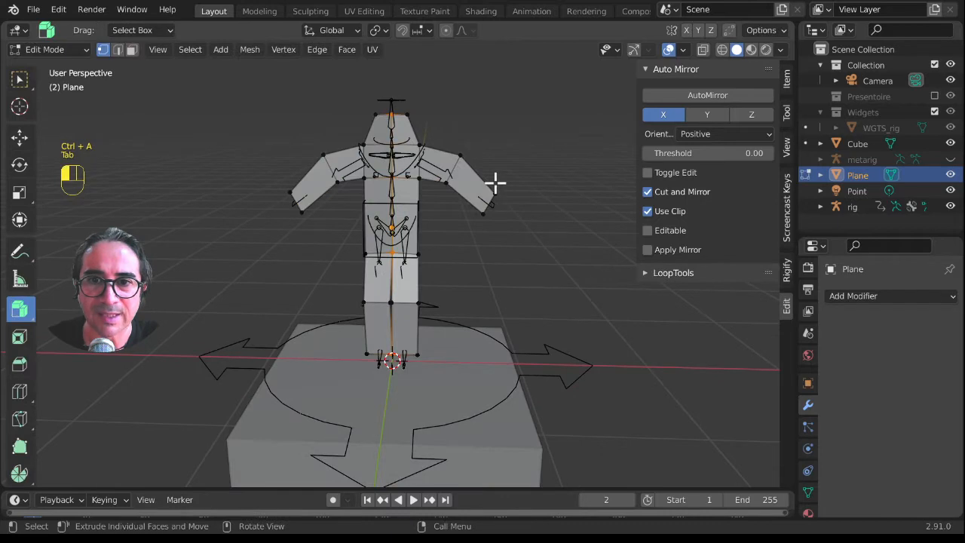
Select the two end vertices of the arm on the positive X side and assign them to a new vertex group.
scroll(528, 256, up, 3)
middle_drag(533, 237, 486, 366)
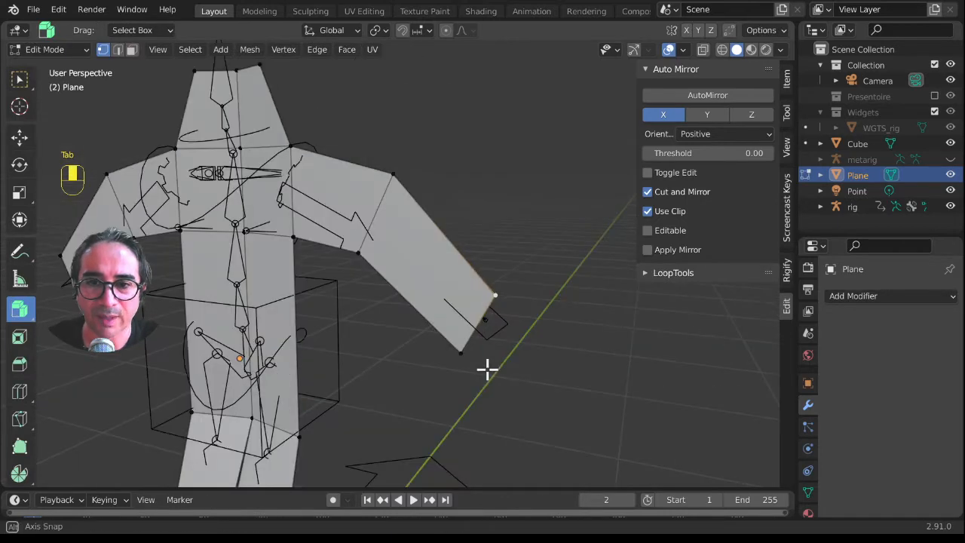
middle_drag(529, 392, 311, 372)
middle_drag(385, 361, 514, 364)
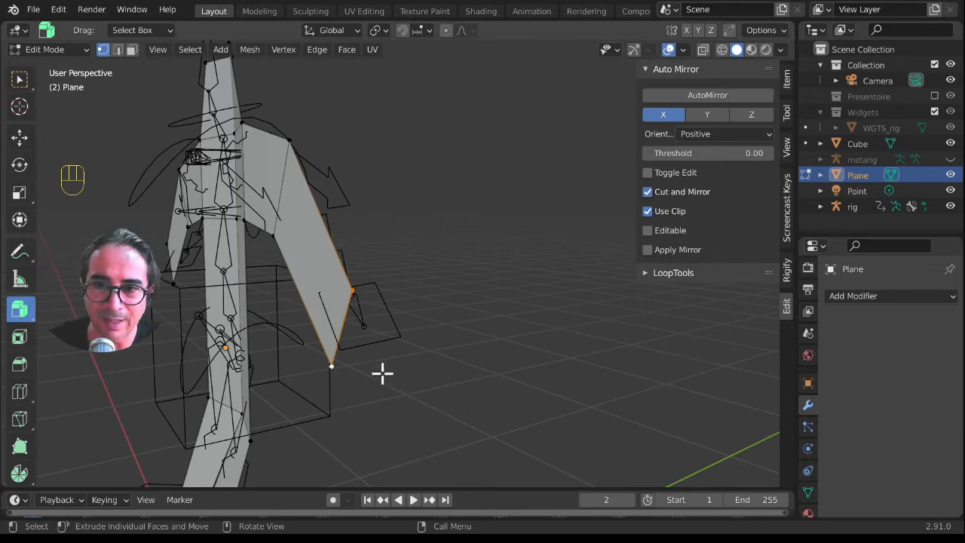
middle_drag(404, 390, 468, 383)
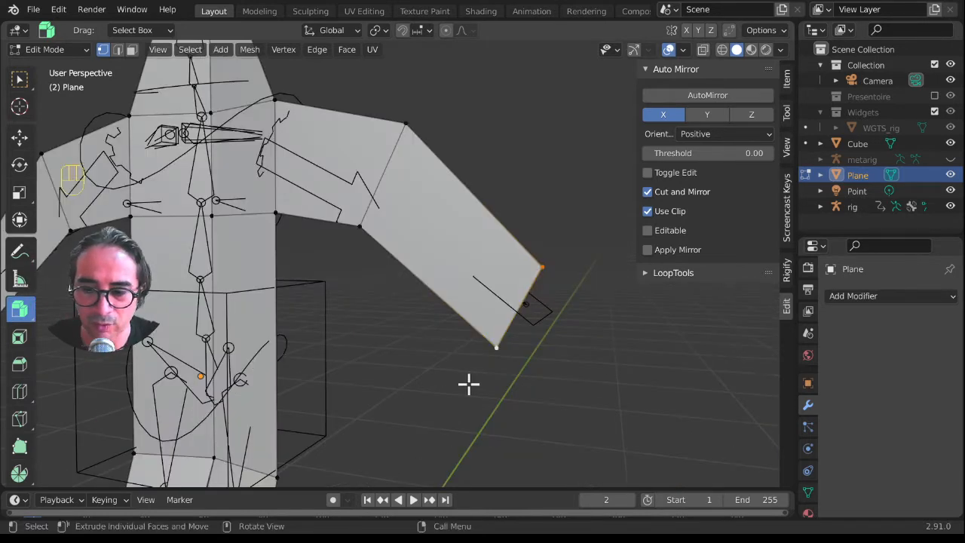
key(ctrl+g)
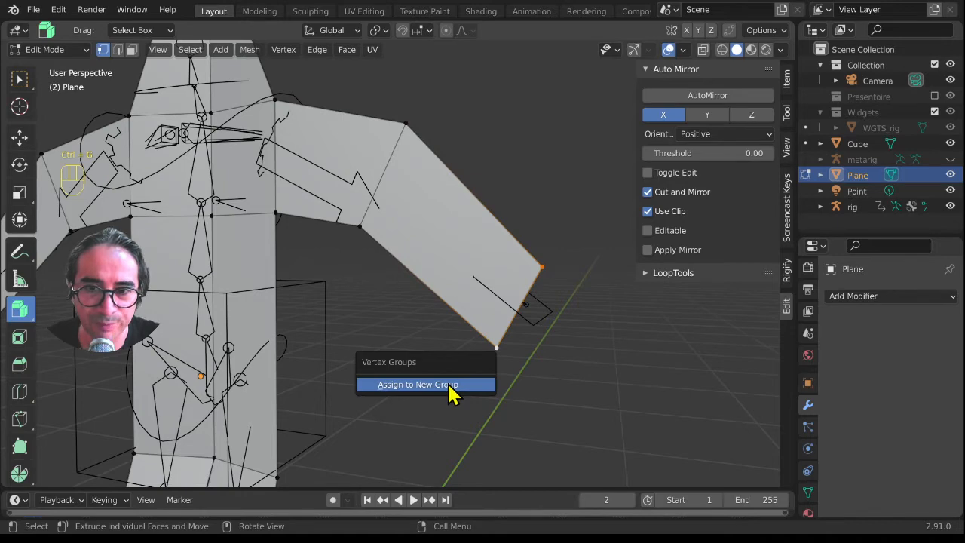
click(449, 385)
Rename the mesh's new vertex group as MAIN GAUCHE and assign the selected arm-end vertices to it.
click(807, 491)
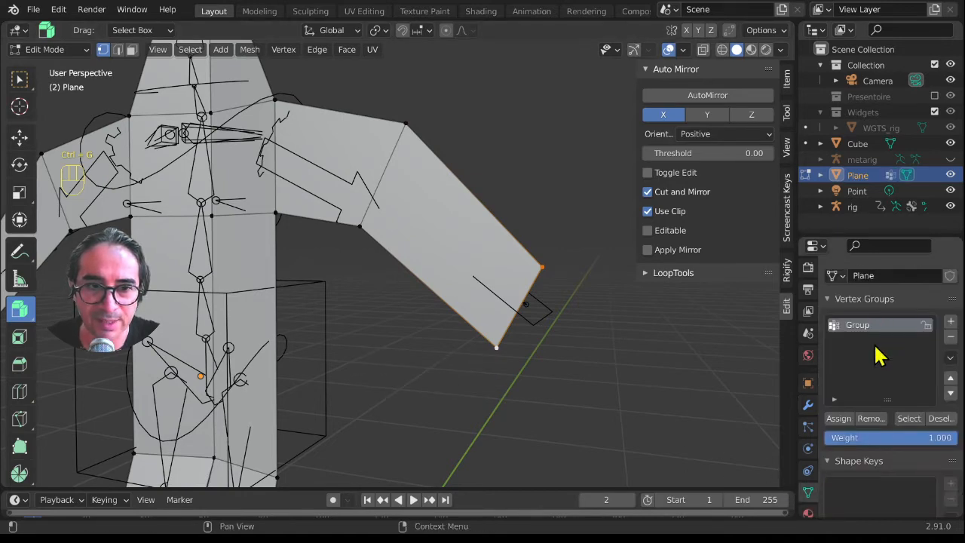
scroll(878, 355, down, 2)
scroll(857, 297, up, 1)
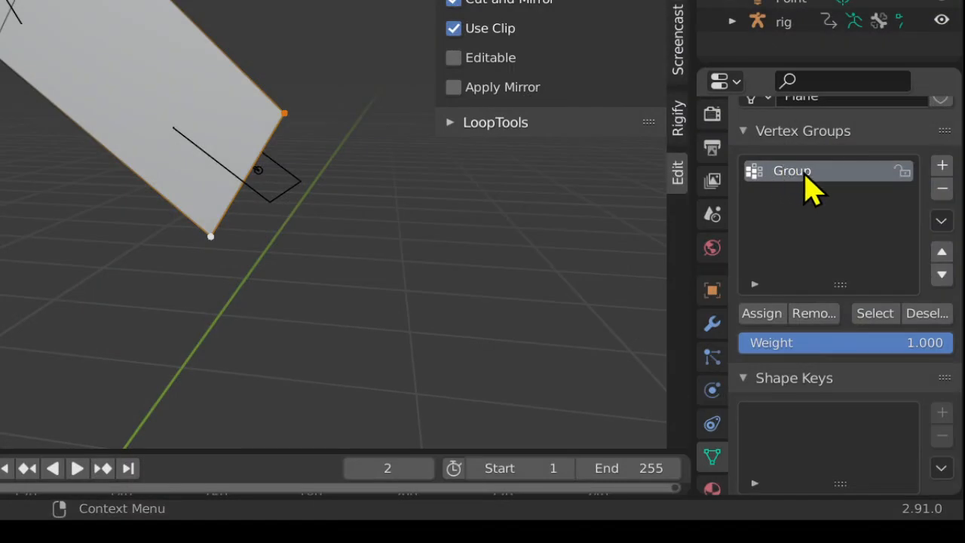
double_click(863, 304)
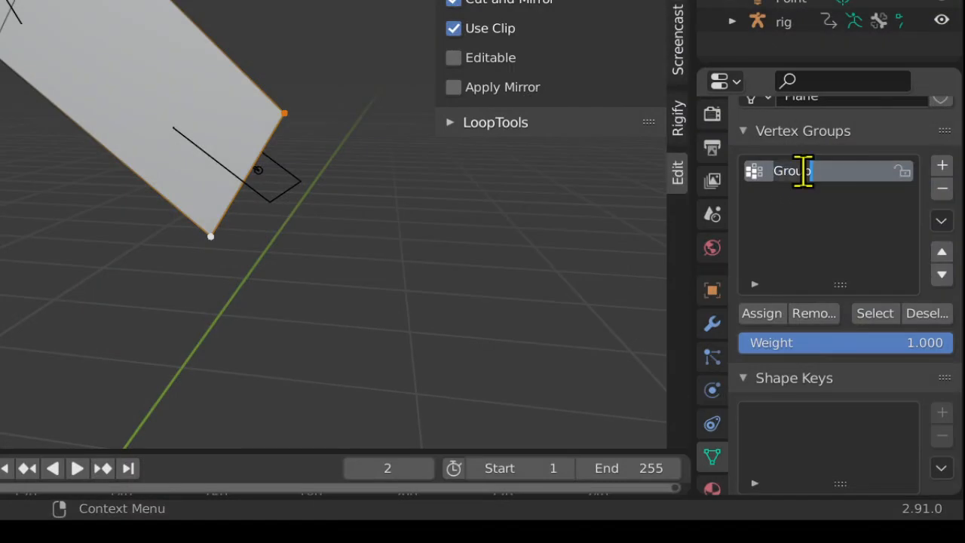
text(MAIN)
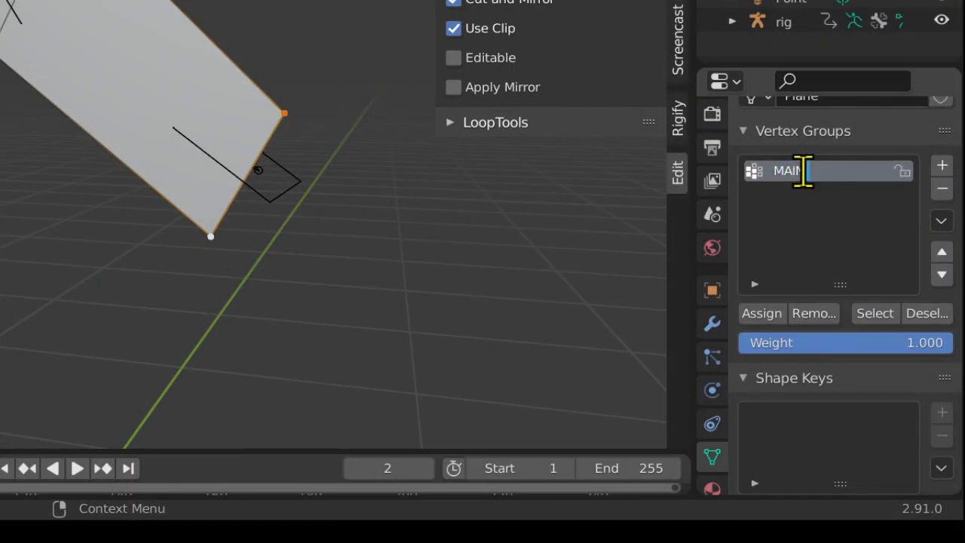
text( GAUCHE)
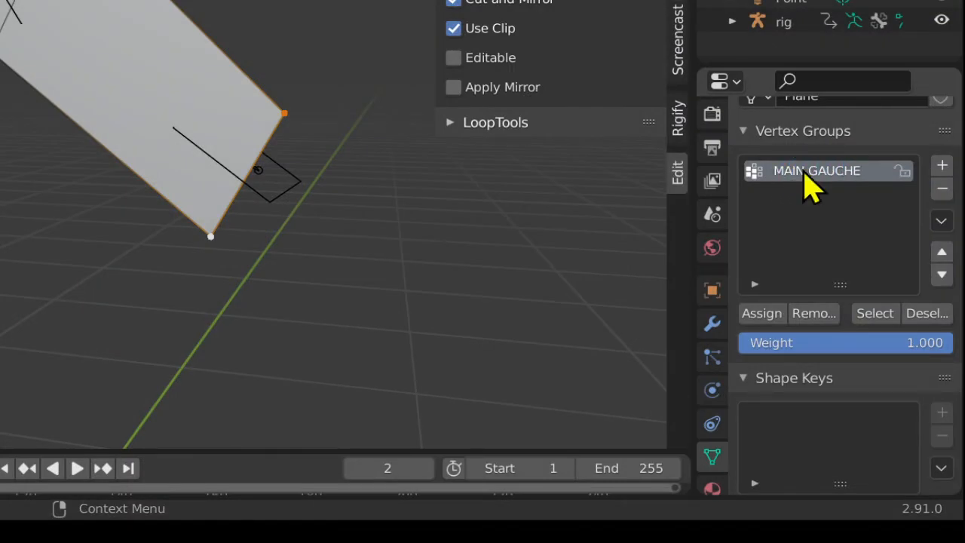
click(760, 315)
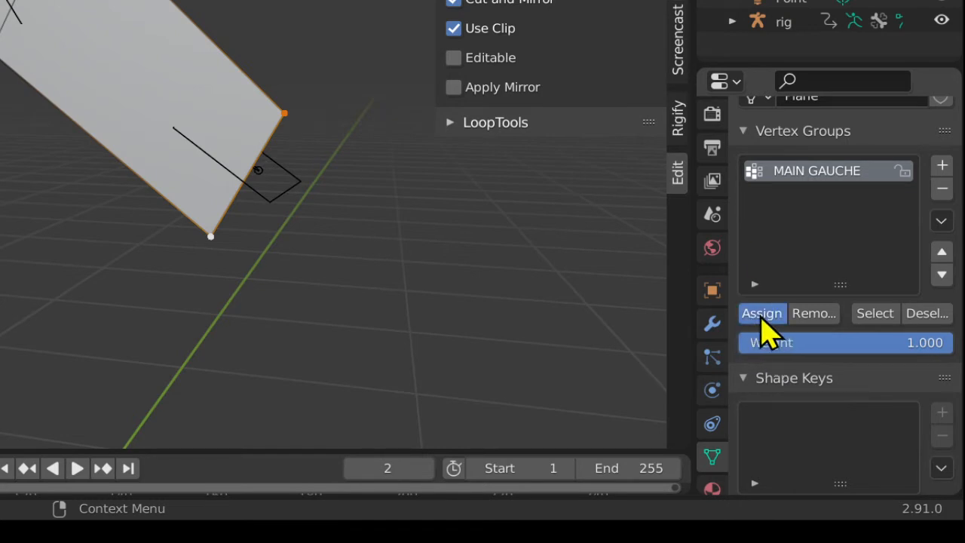
Assign the two end vertices of the arm on the negative X side to a new vertex group named MAIN DROITE.
scroll(329, 241, down, 4)
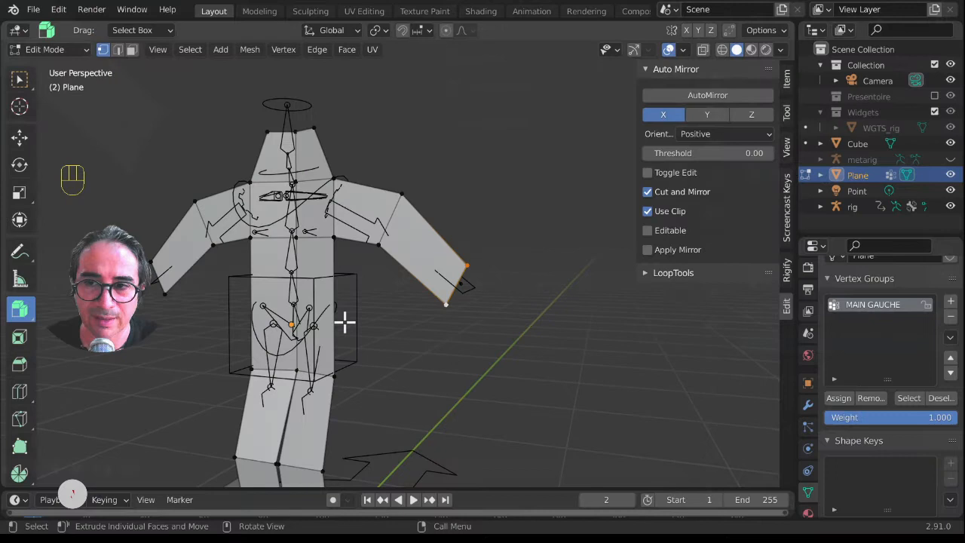
middle_drag(344, 323, 383, 322)
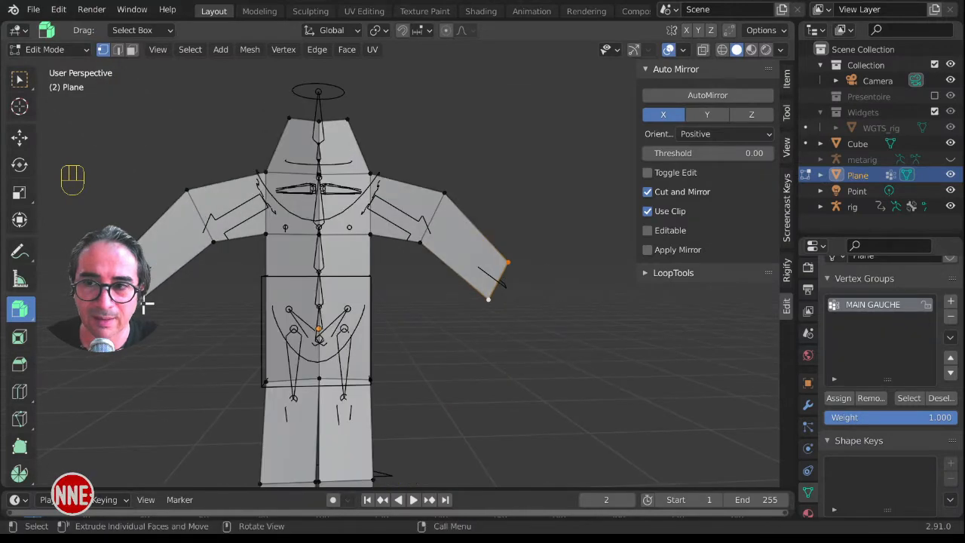
click(146, 304)
click(146, 303)
shift+click(130, 262)
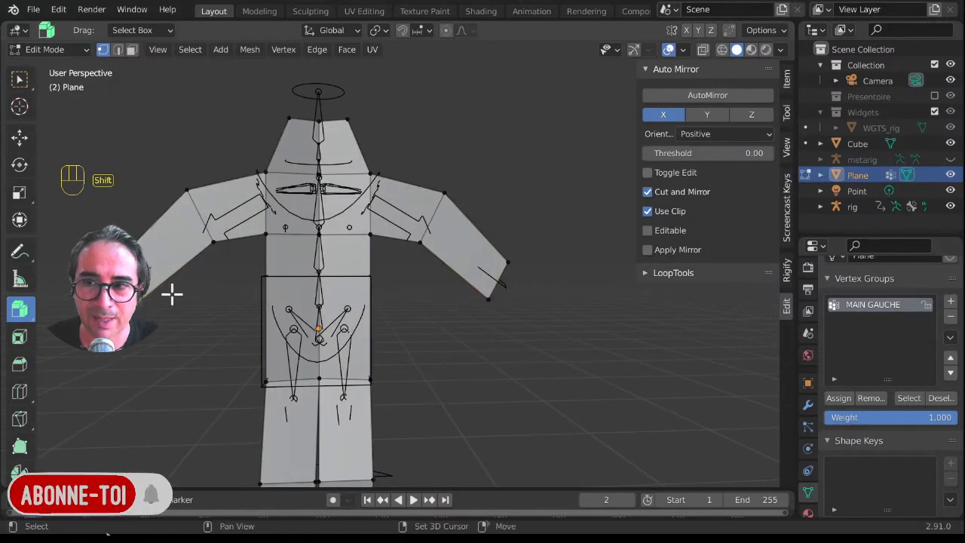
key(ctrl+g)
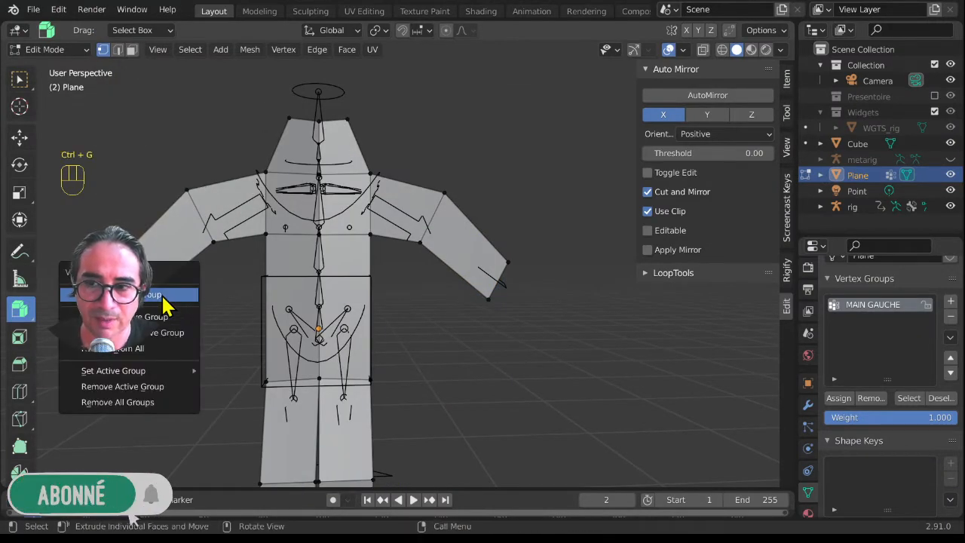
click(161, 301)
double_click(864, 320)
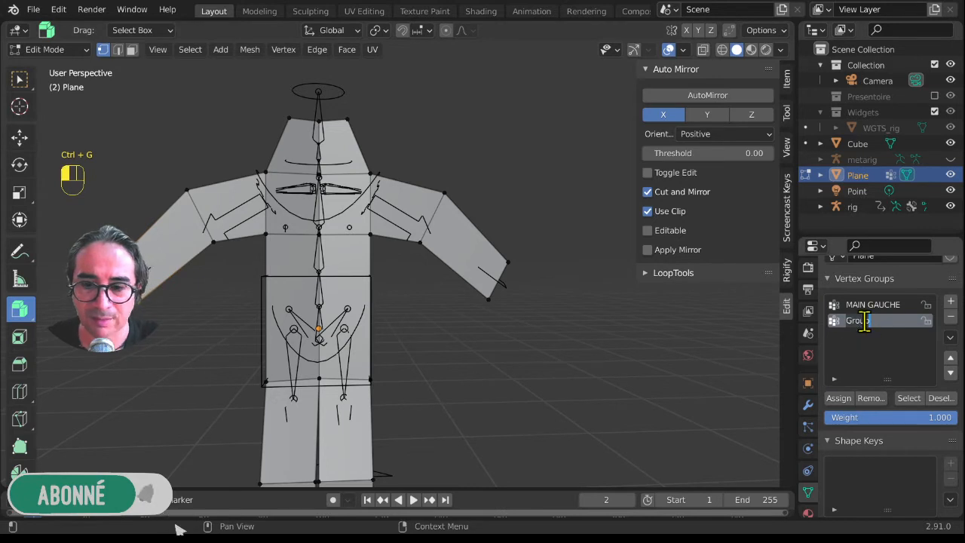
text(MAIN DROITE)
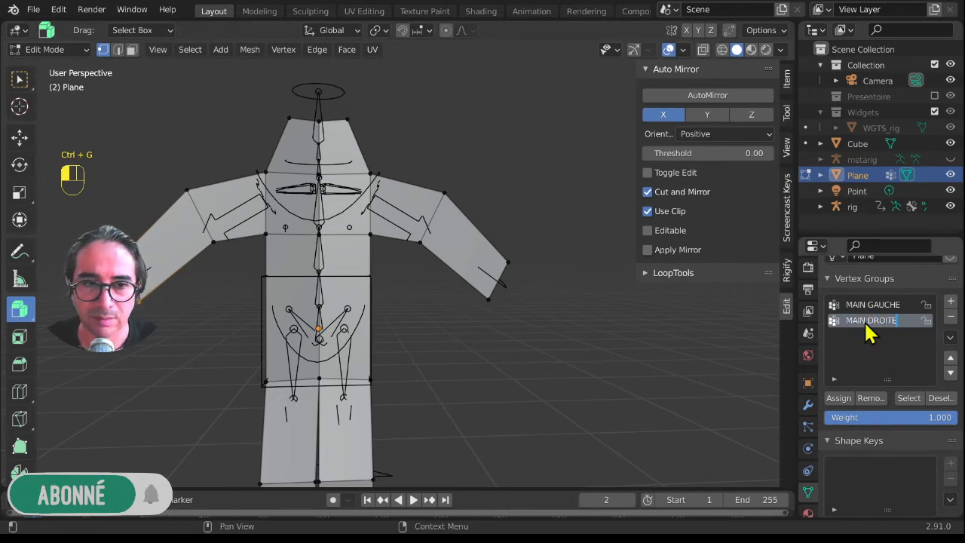
key(Return)
In edge select mode, assign the bottom edge of the leg on the positive X side to a new vertex group.
scroll(557, 317, down, 4)
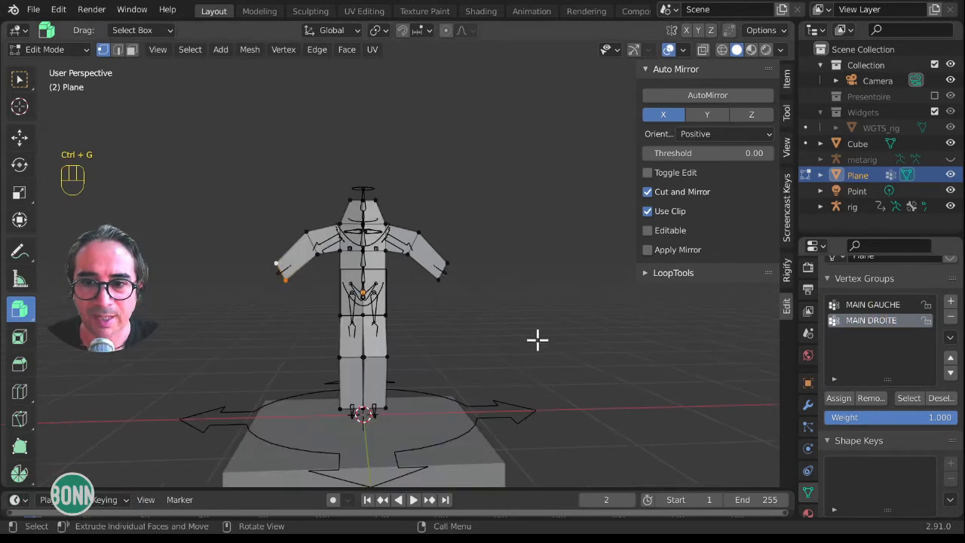
scroll(394, 424, up, 4)
click(383, 435)
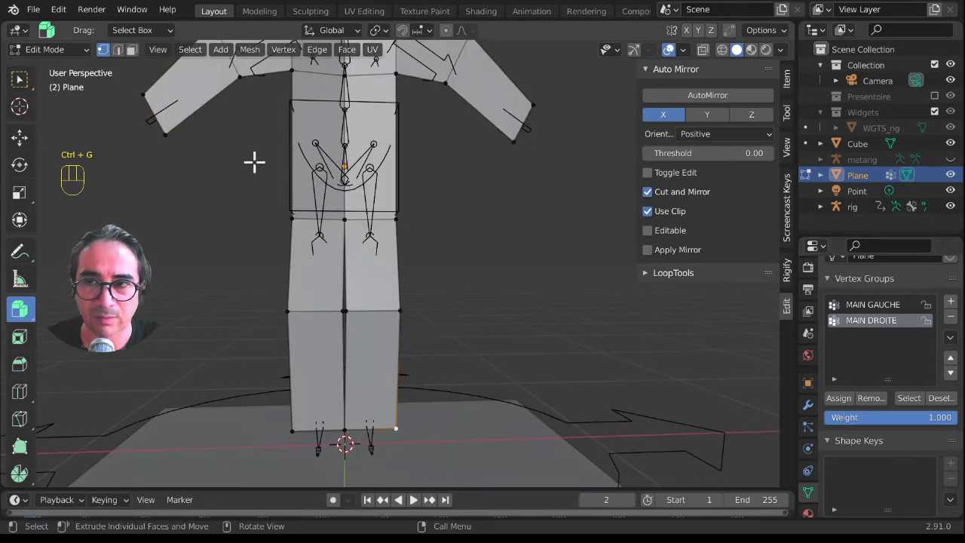
click(119, 50)
click(375, 429)
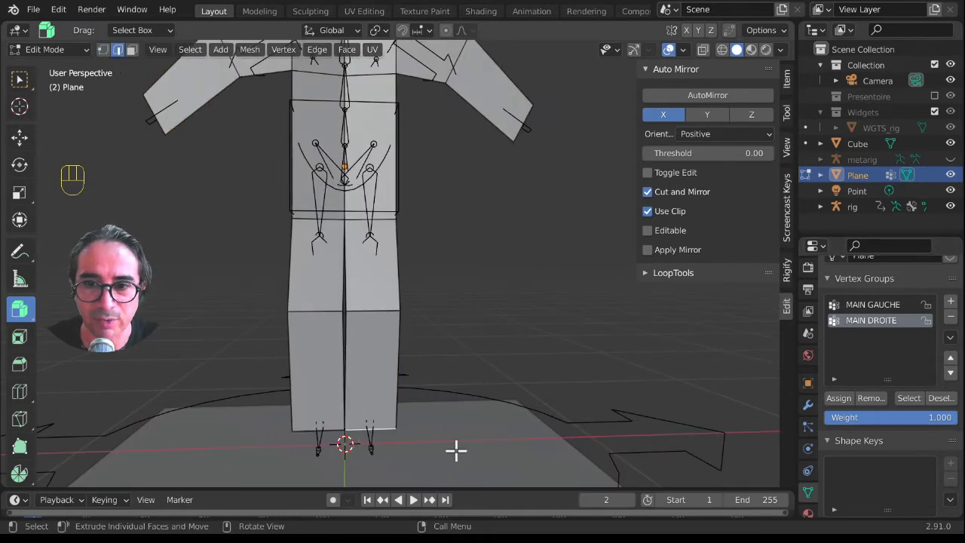
middle_drag(455, 451, 455, 300)
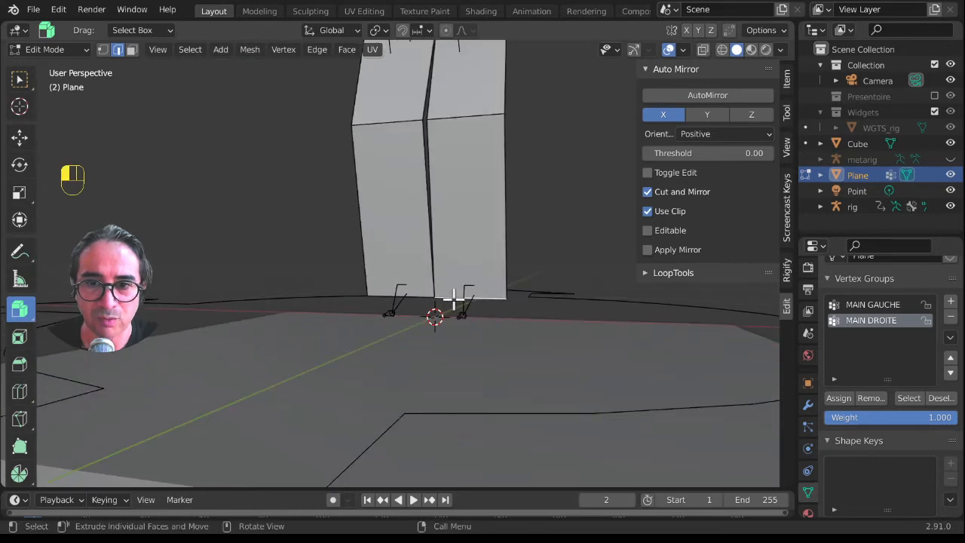
key(ctrl+g)
click(400, 370)
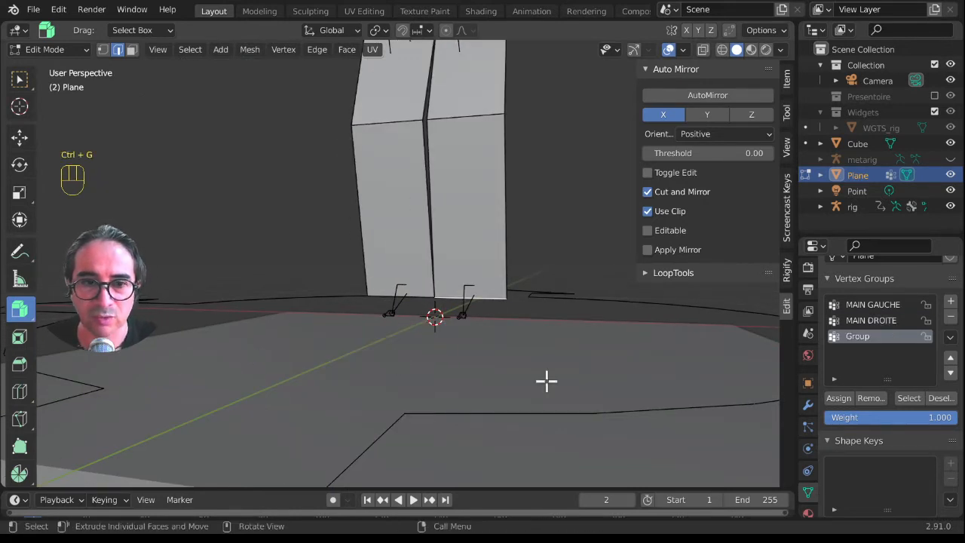
Rename the new foot vertex group as PIED gAUCHE.
double_click(859, 336)
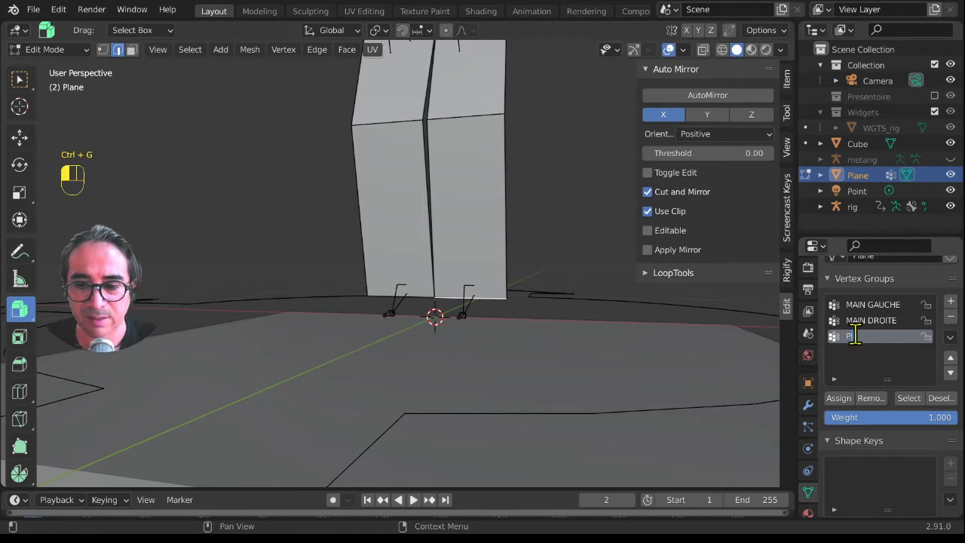
text(PIED)
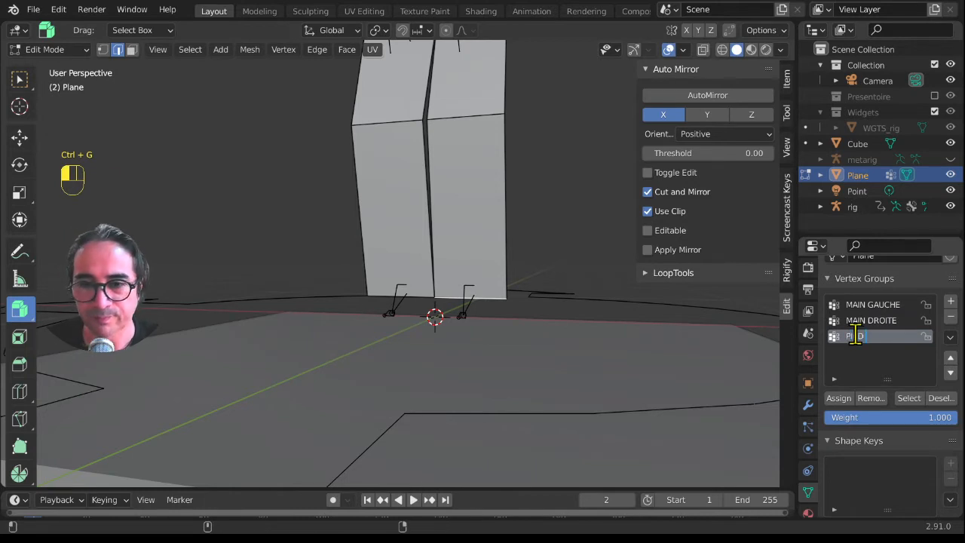
text( G)
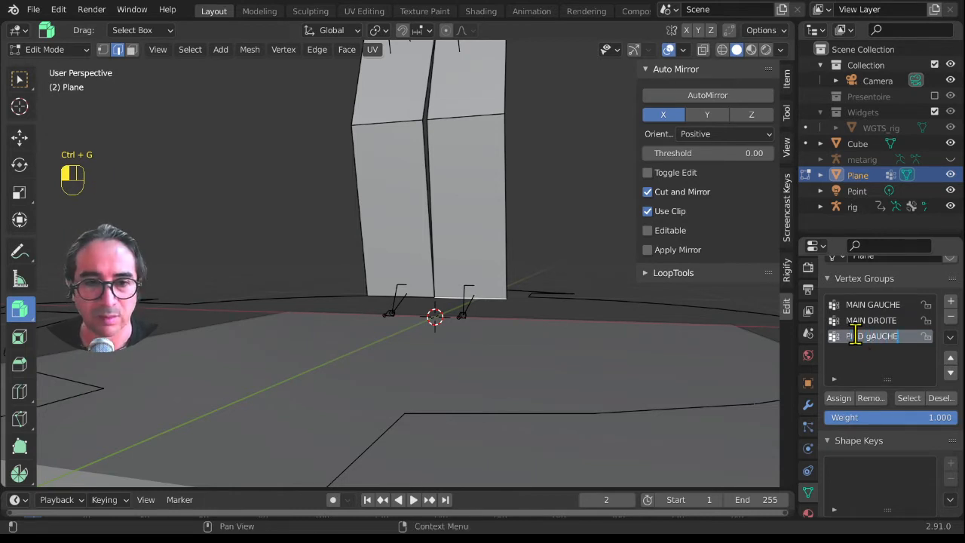
text(AUCHE)
key(Return)
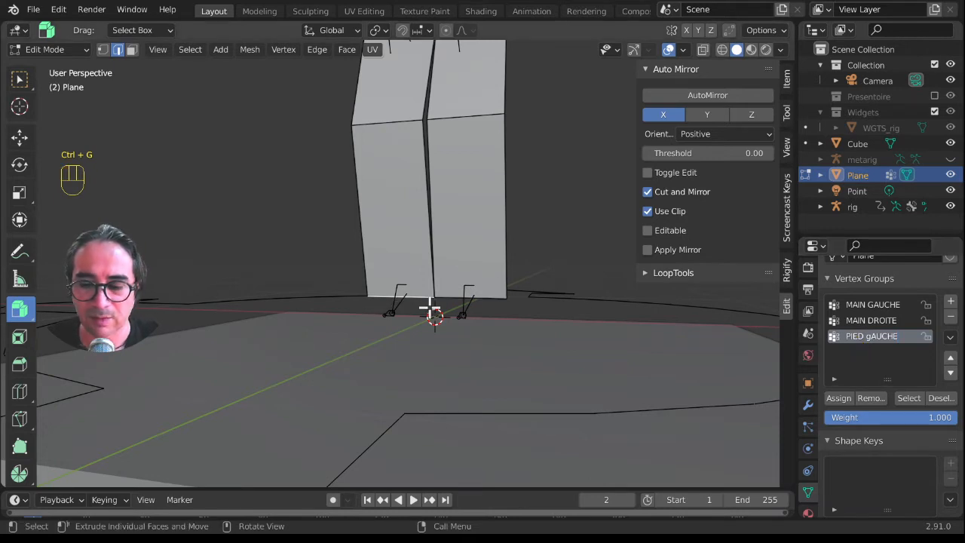
Assign the bottom edge of the leg on the negative X side to a new vertex group named PIED DROIT.
key(ctrl+g)
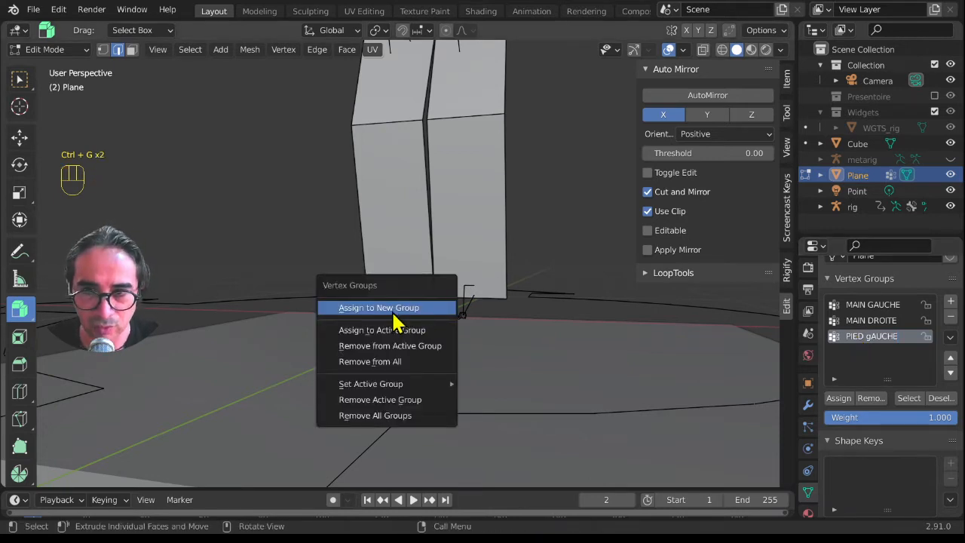
click(399, 314)
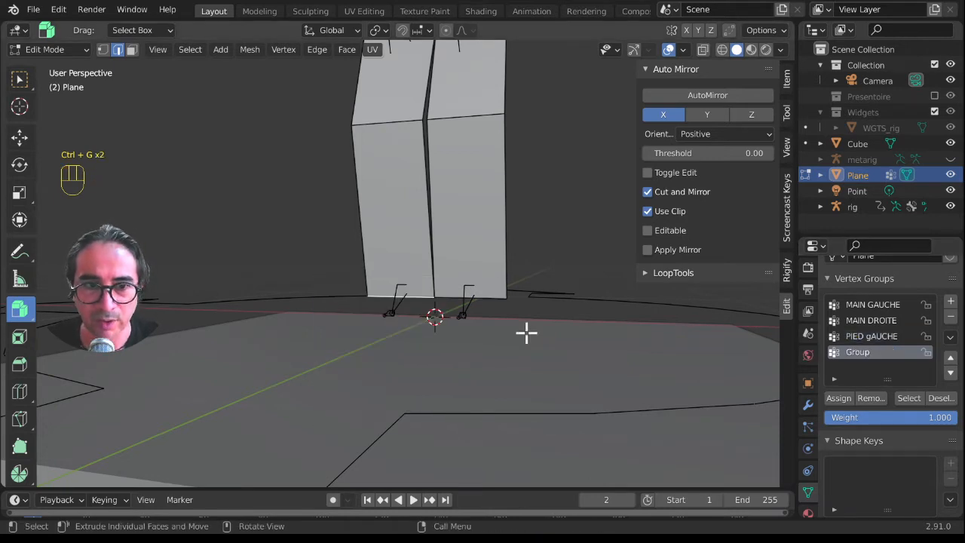
double_click(883, 353)
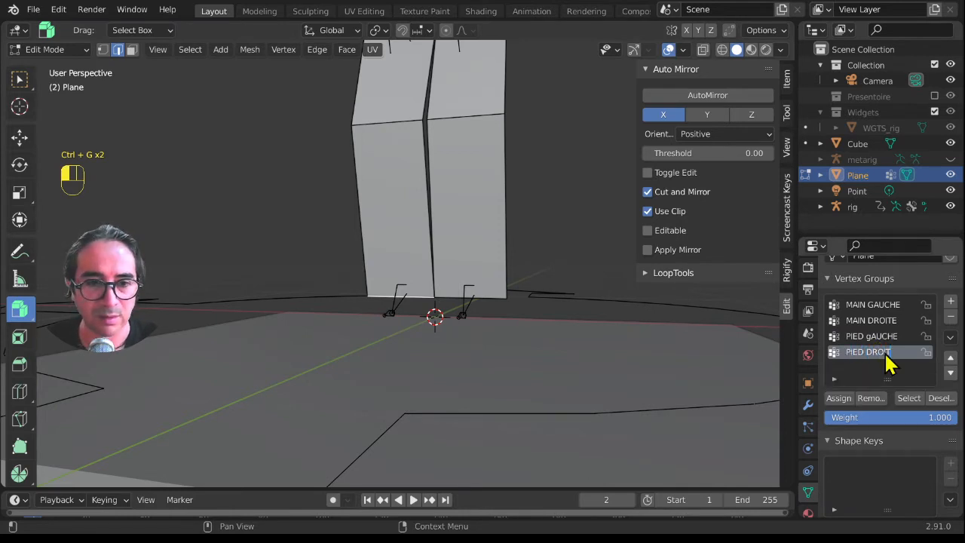
Assign the two hip edges where the torso meets the legs to a new vertex group named BASSIN.
scroll(445, 237, down, 8)
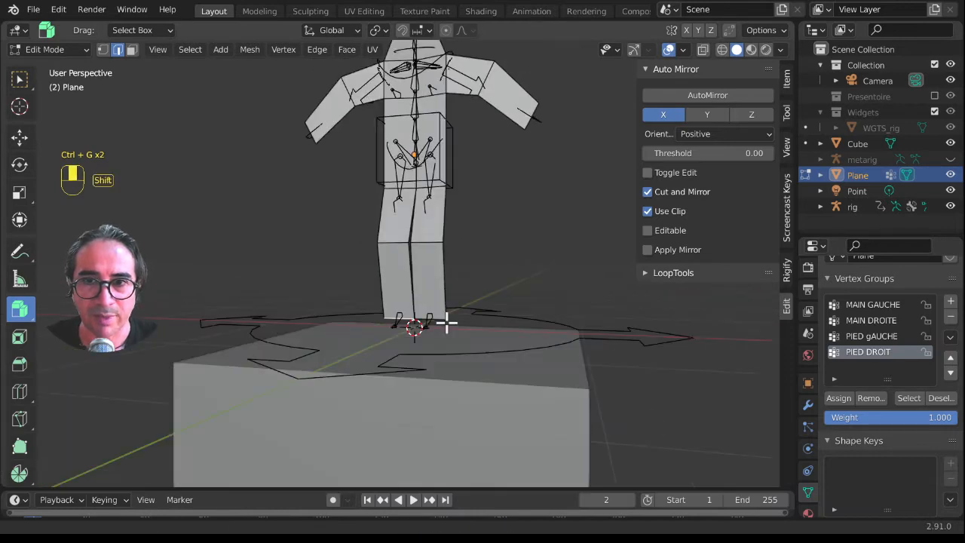
scroll(445, 341, up, 5)
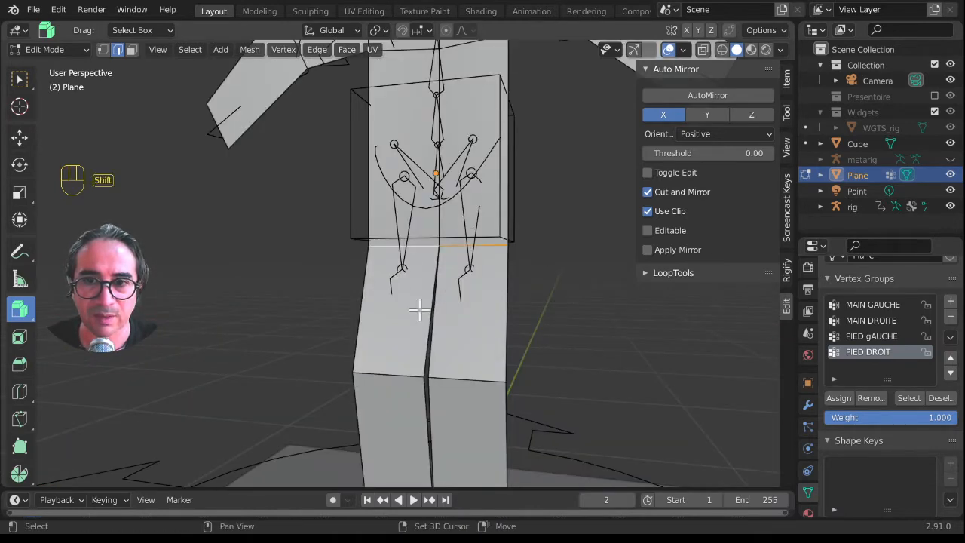
middle_drag(419, 311, 452, 286)
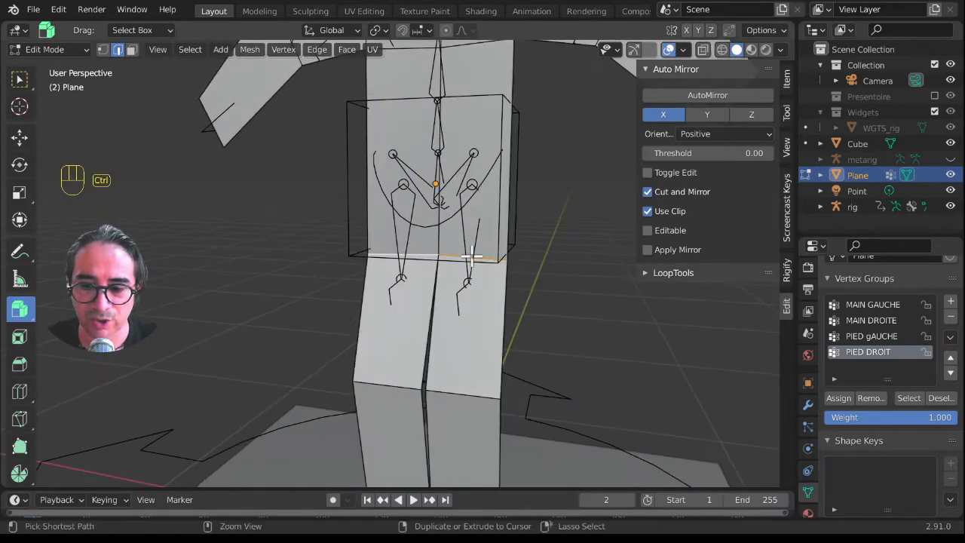
key(ctrl+g)
click(433, 256)
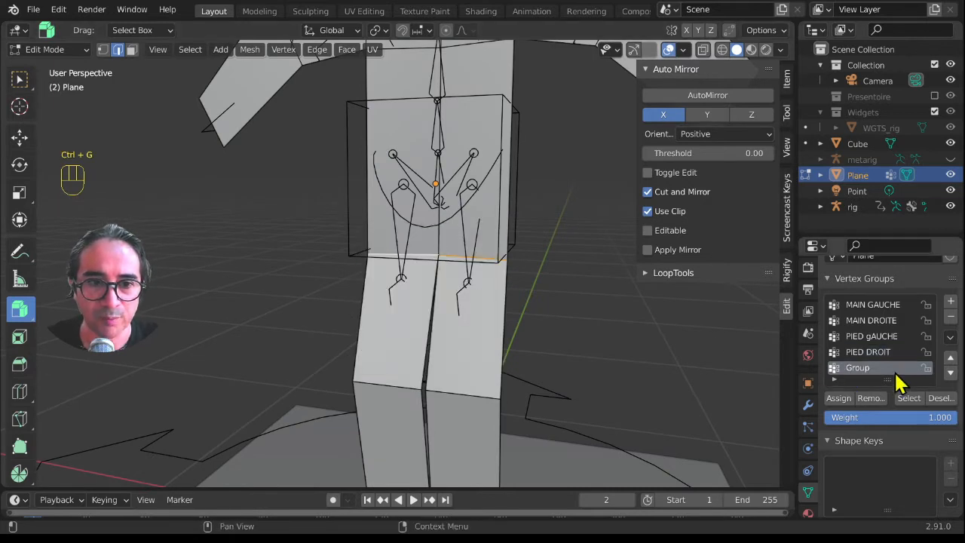
double_click(857, 367)
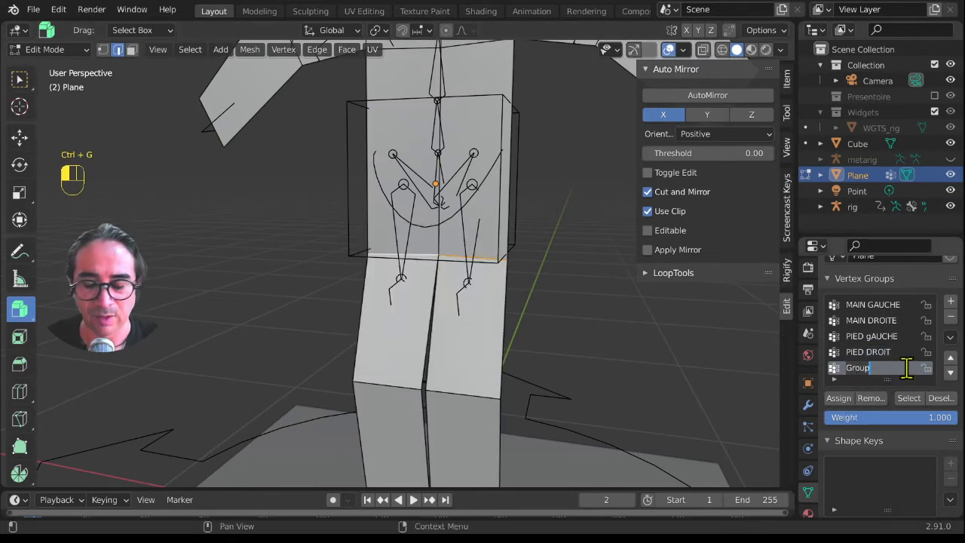
text(BASSIN)
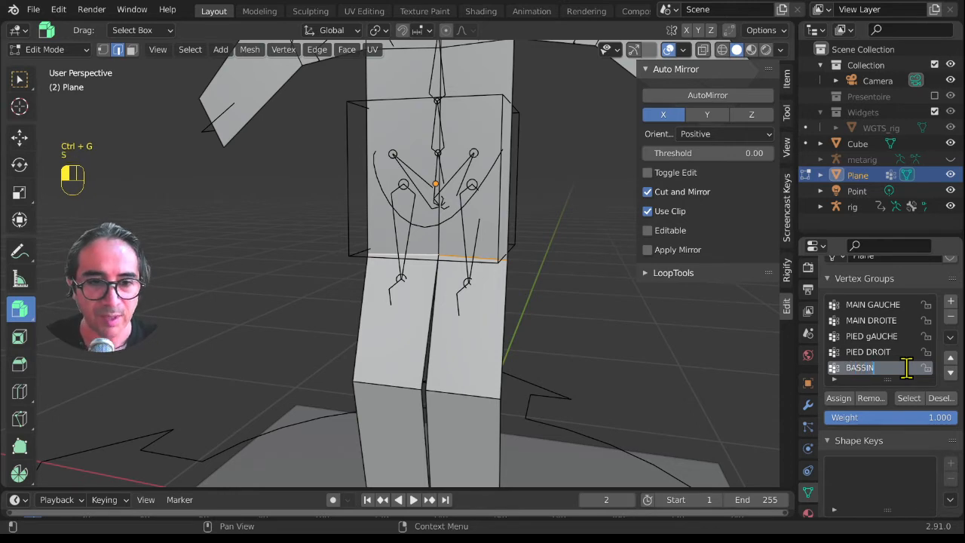
key(Return)
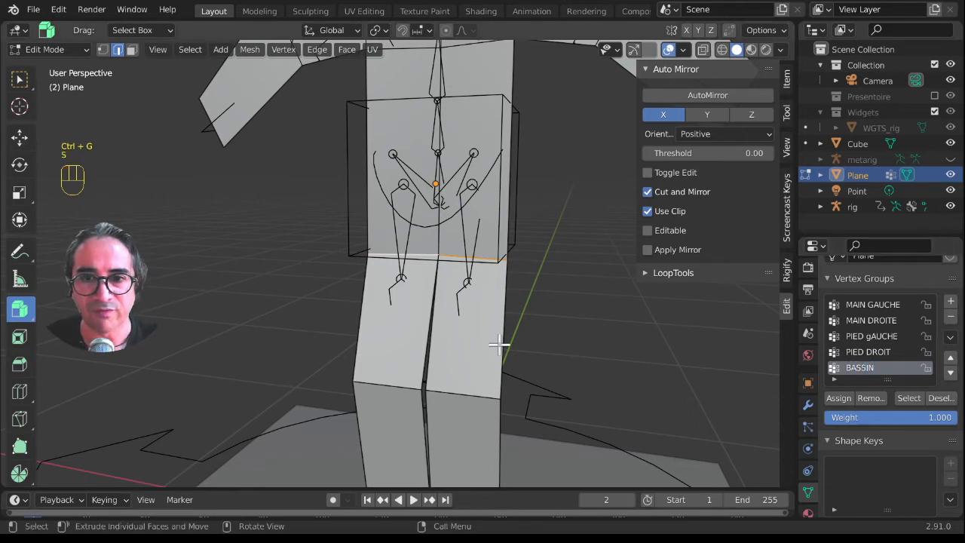
Assign the two edges at the top of the head to a new vertex group named TETE.
scroll(497, 302, down, 2)
shift+middle_drag(496, 292, 450, 256)
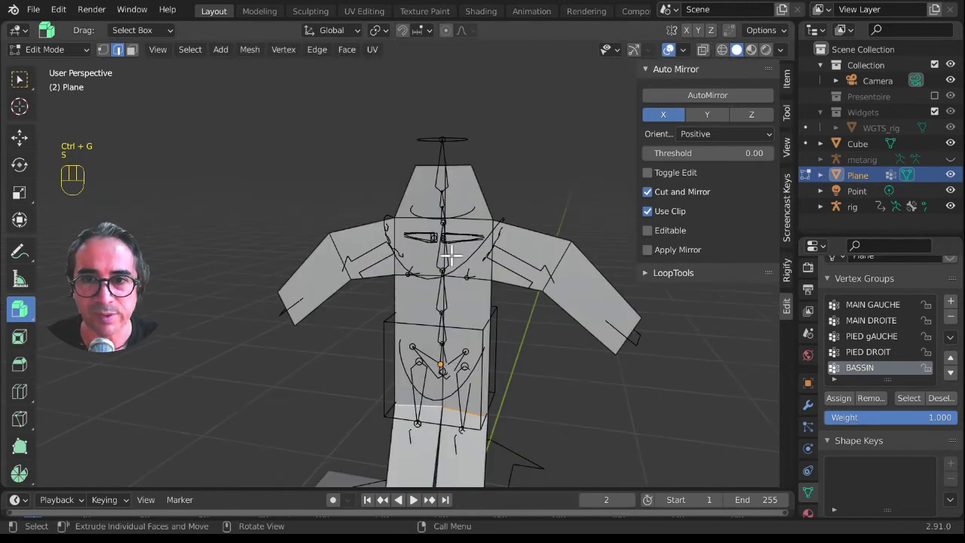
click(448, 163)
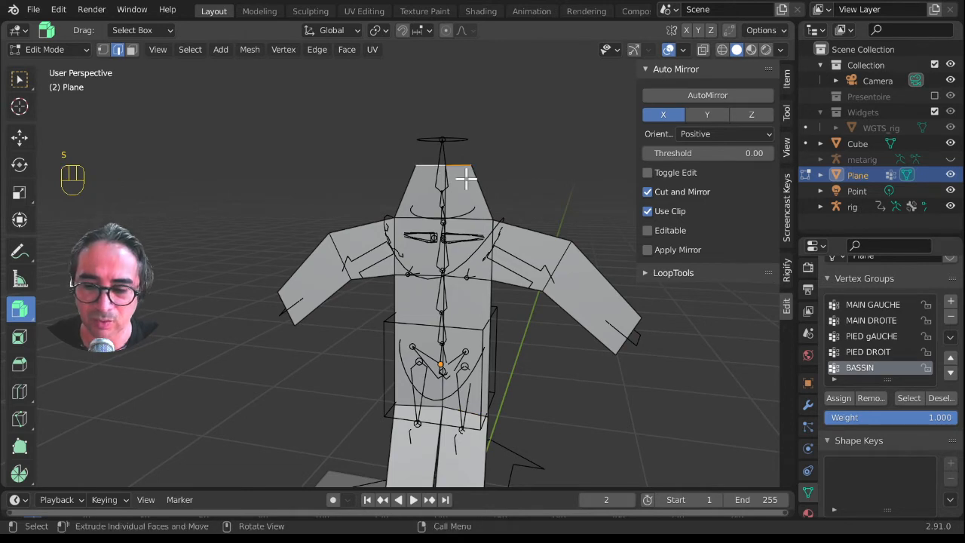
key(ctrl+g)
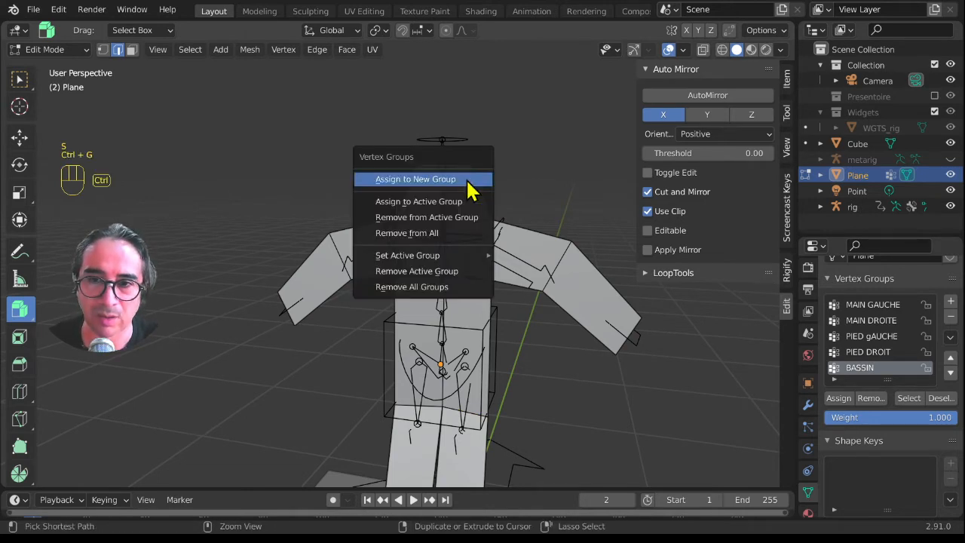
click(450, 188)
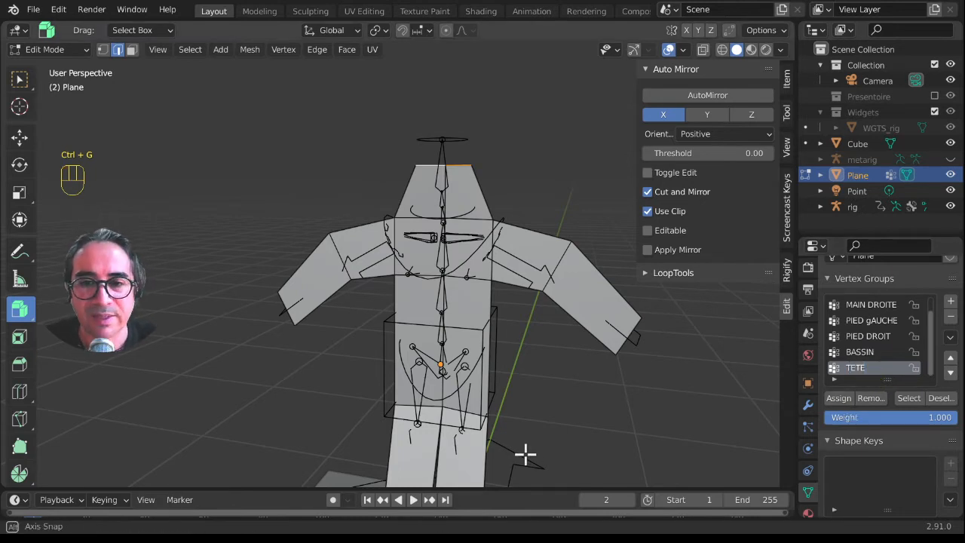
Select the body's centre edge loop together with the inner-leg loop and the outer side edge loops running under both arms.
middle_drag(581, 459, 521, 436)
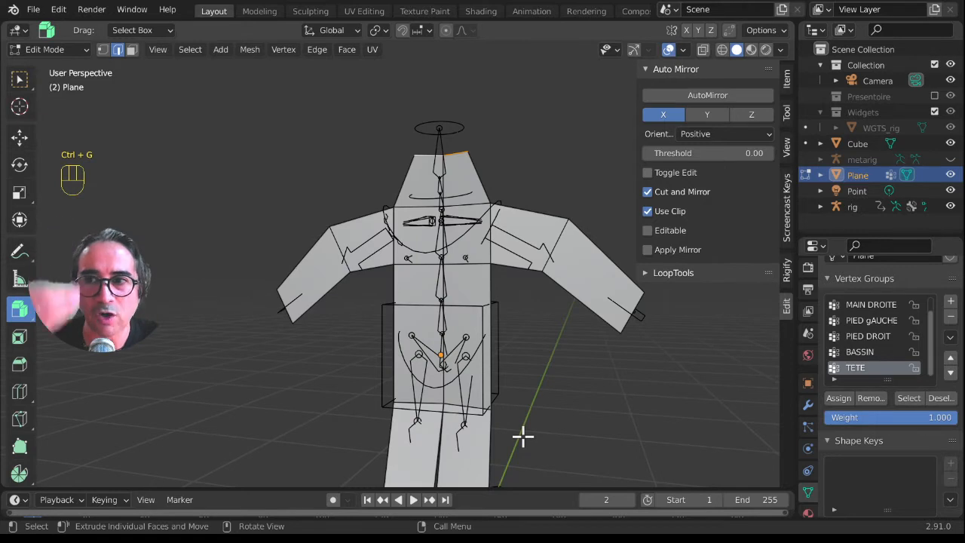
middle_drag(528, 382, 438, 304)
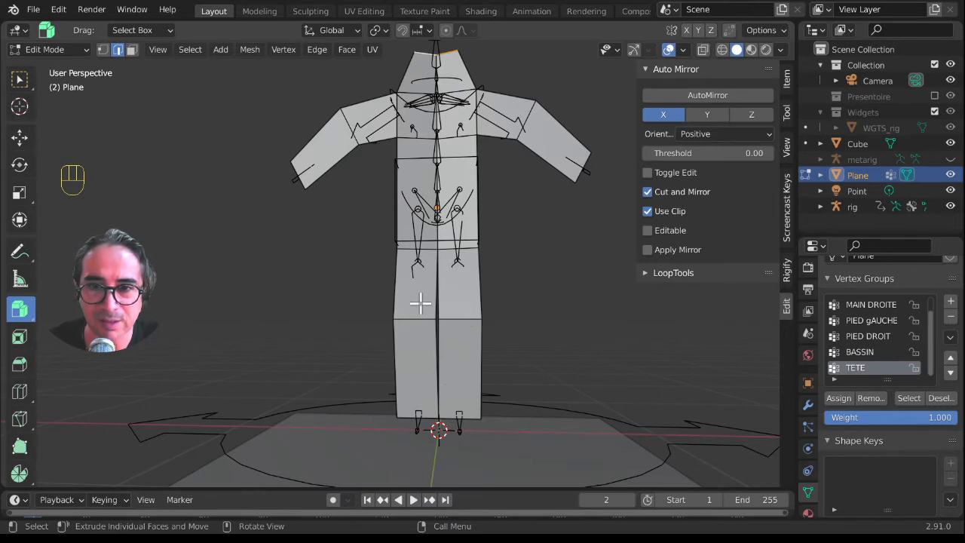
alt+click(437, 193)
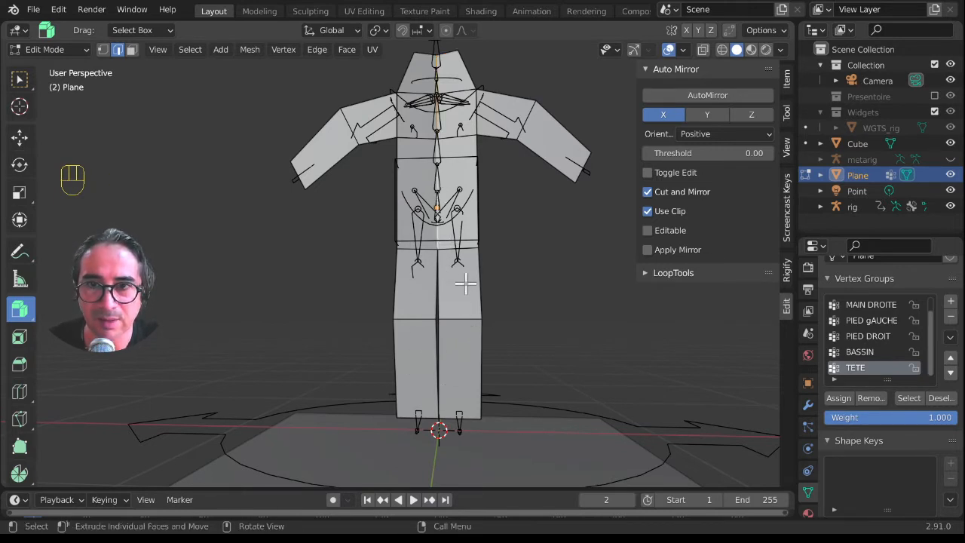
middle_drag(465, 283, 411, 263)
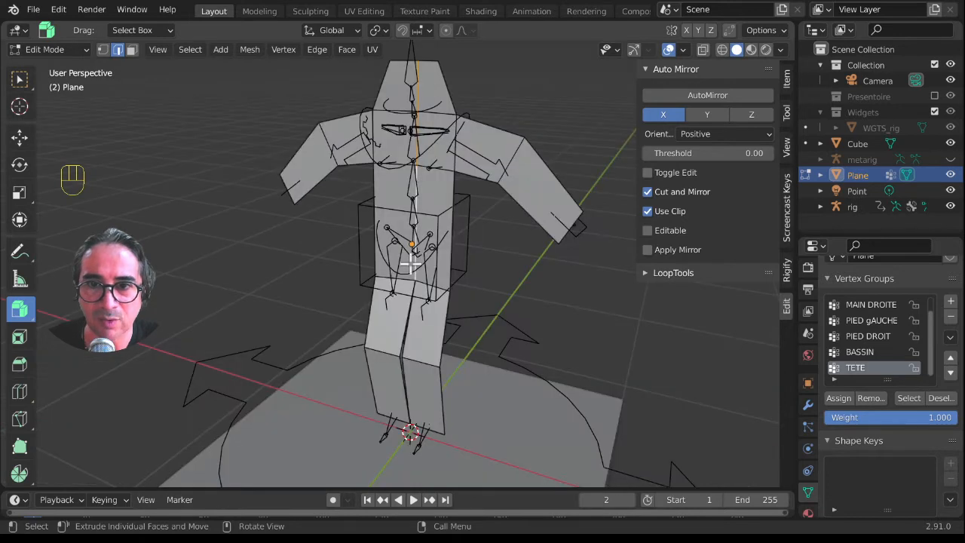
alt+shift+click(400, 373)
alt+shift+click(441, 383)
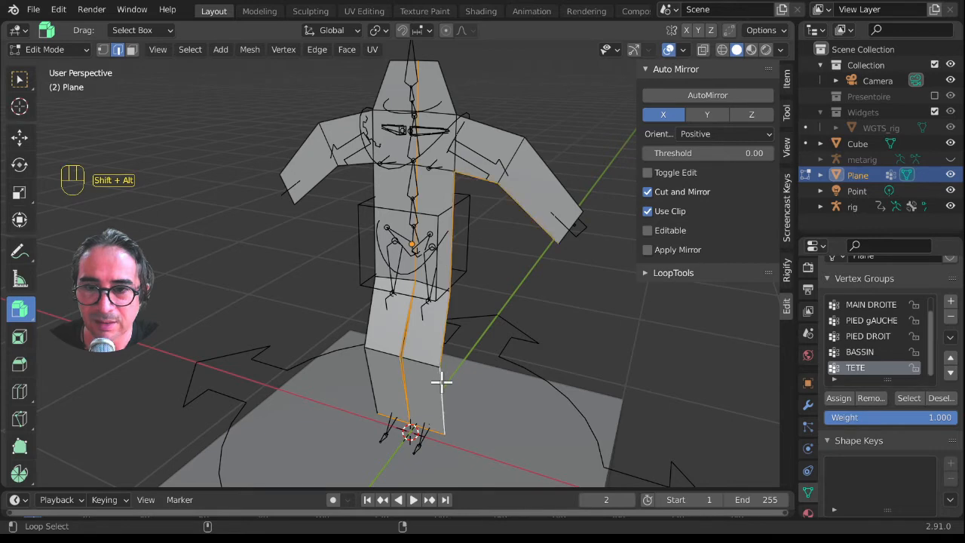
alt+shift+click(365, 362)
middle_drag(379, 399, 354, 173)
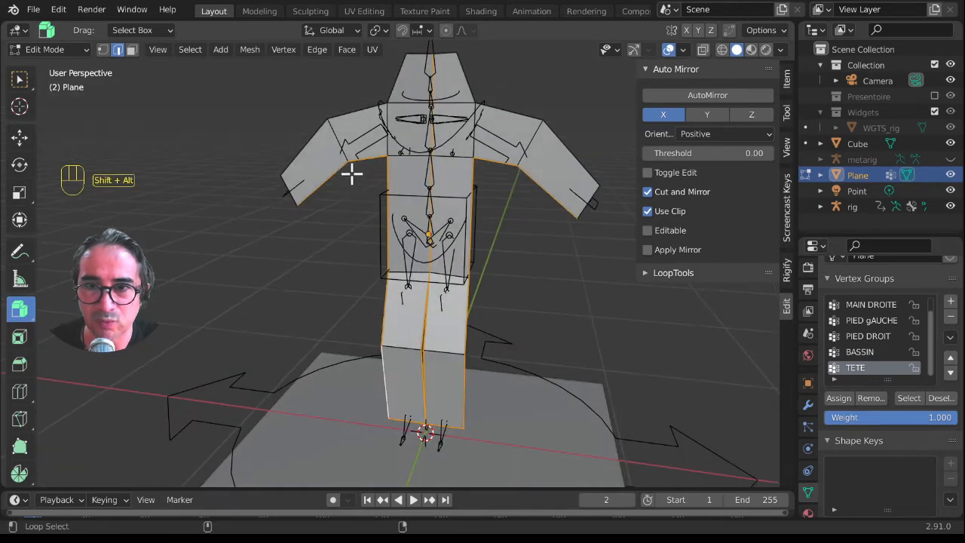
middle_drag(373, 282, 414, 307)
key(shift)
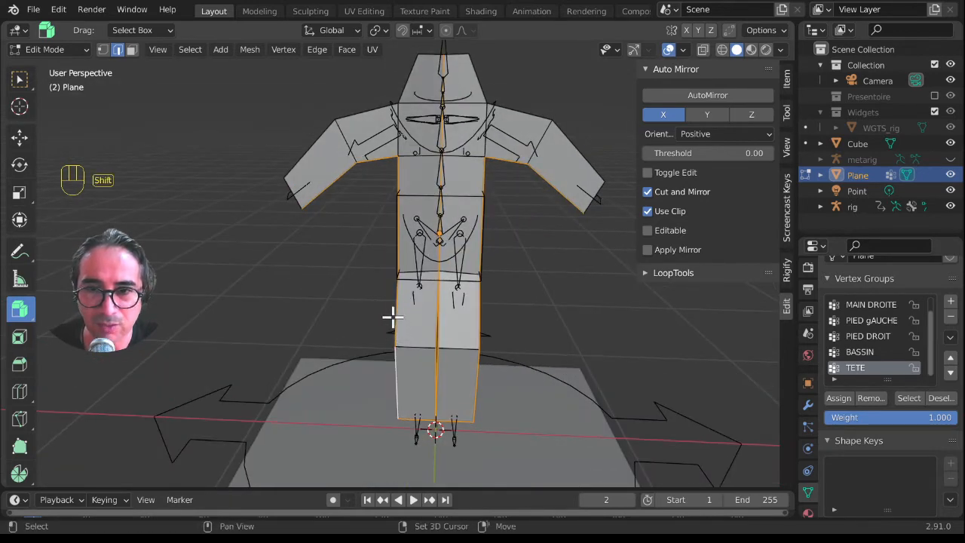
Add the upper contour loops of both arms to the selection and deselect the loops along the arm undersides and body sides.
middle_drag(516, 389, 519, 396)
scroll(432, 275, down, 3)
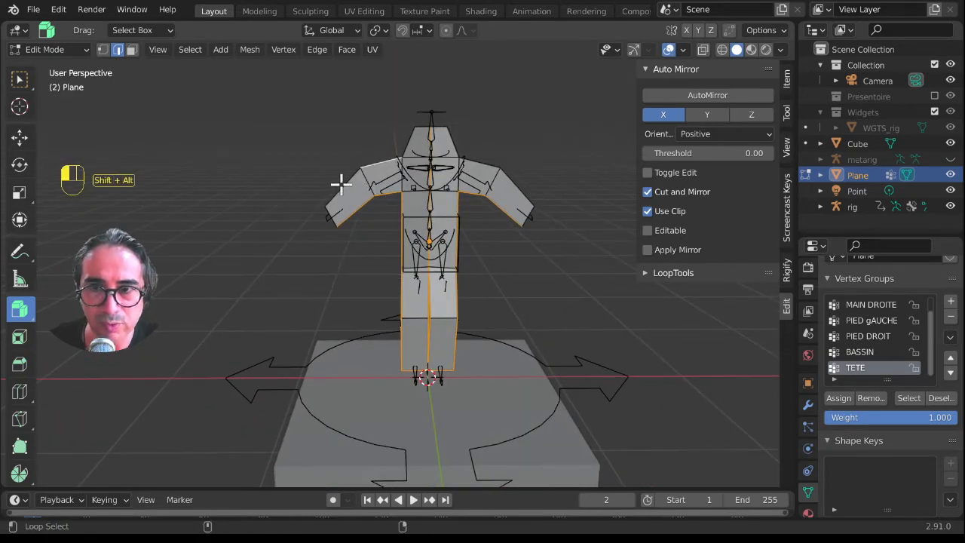
alt+shift+click(466, 175)
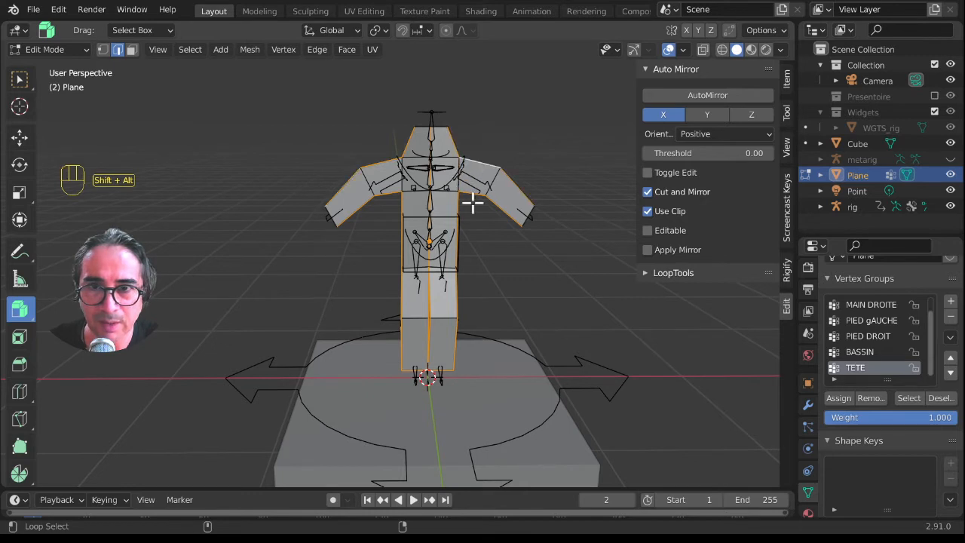
alt+shift+click(503, 224)
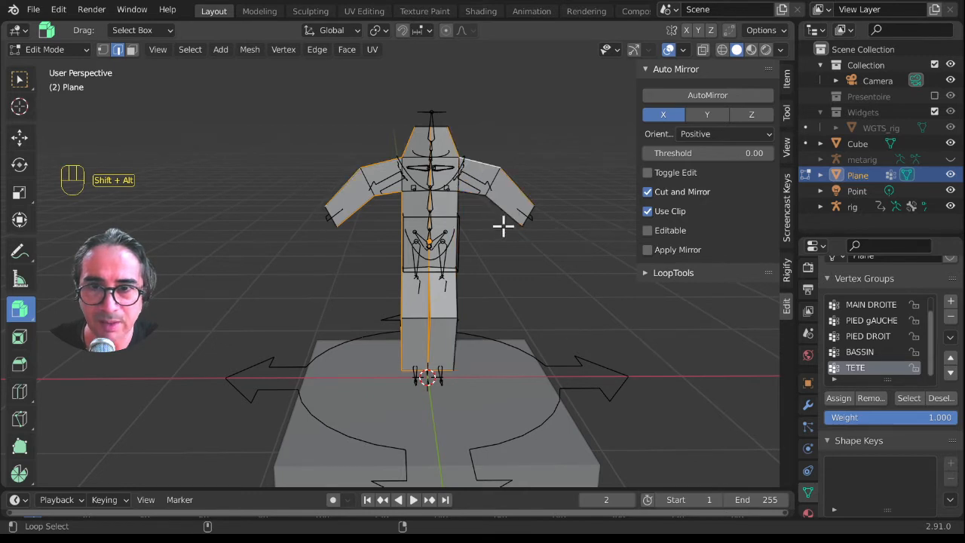
alt+shift+click(349, 212)
scroll(462, 249, up, 4)
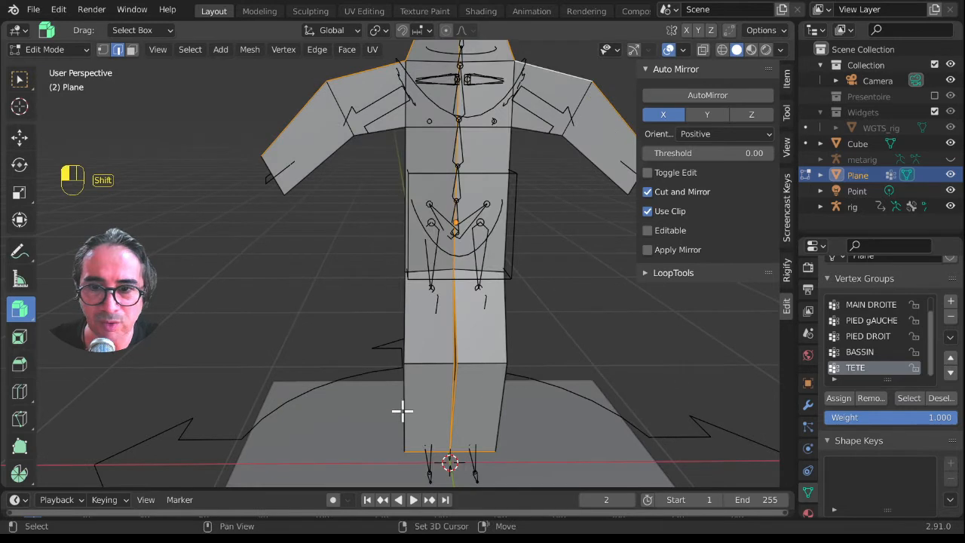
Add the outer edges of both legs and the hip edge on the positive X side to the selection.
shift+click(403, 410)
shift+click(407, 334)
shift+click(502, 392)
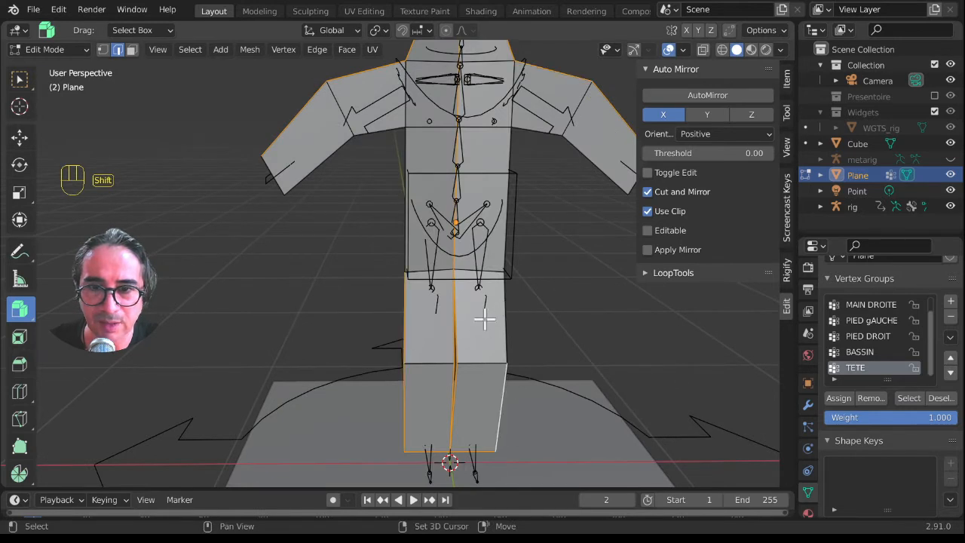
shift+click(478, 273)
middle_drag(481, 303, 596, 302)
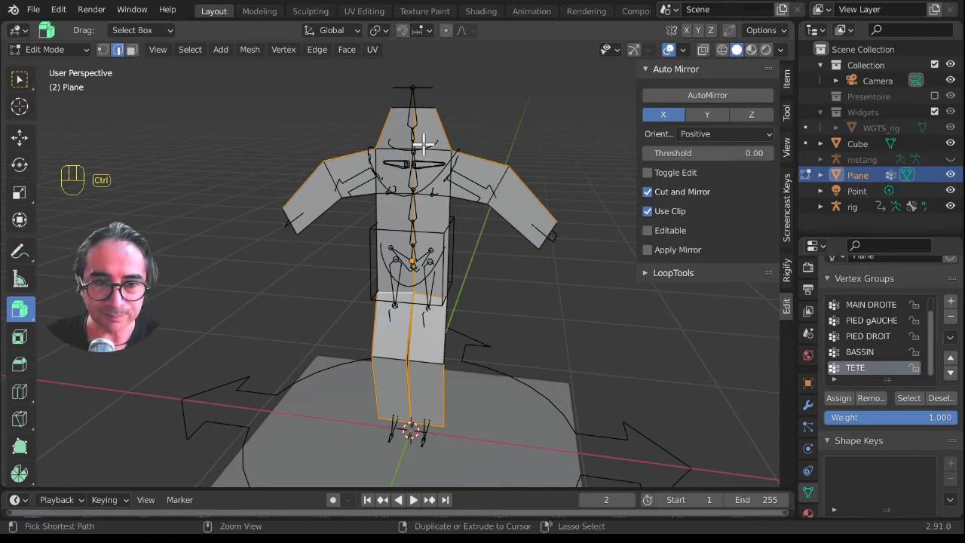
Assign the selected edges to a new vertex group named COLONNE with a weight of 0.264.
key(ctrl+g)
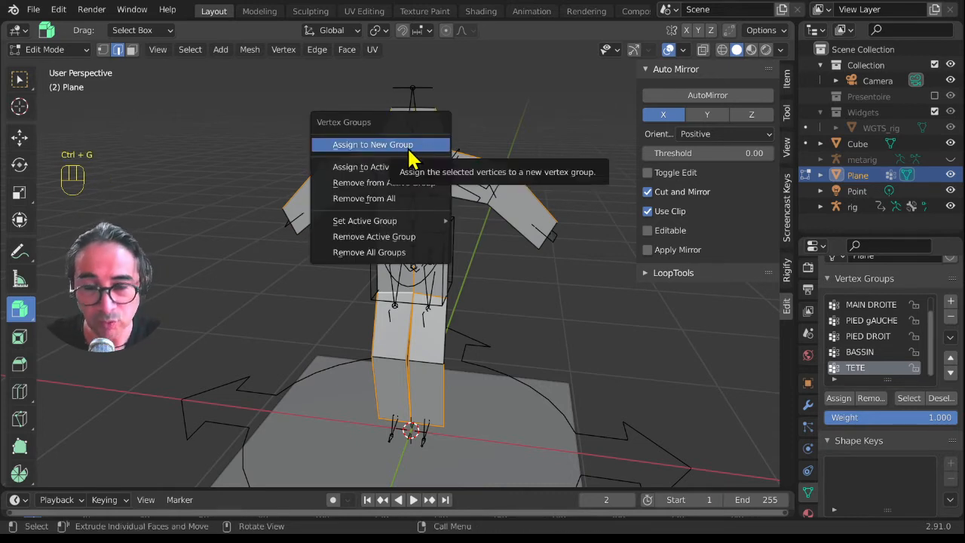
click(413, 154)
double_click(861, 367)
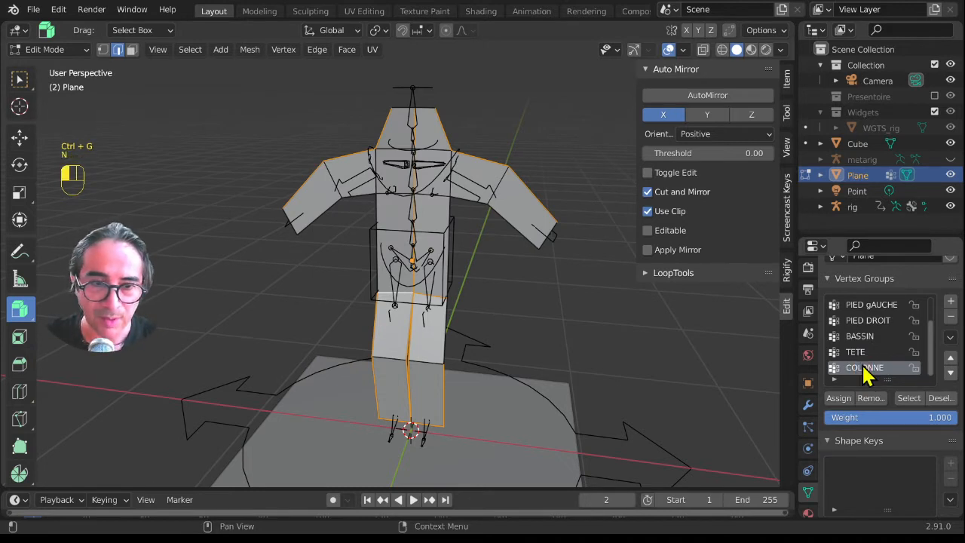
drag(945, 417, 850, 424)
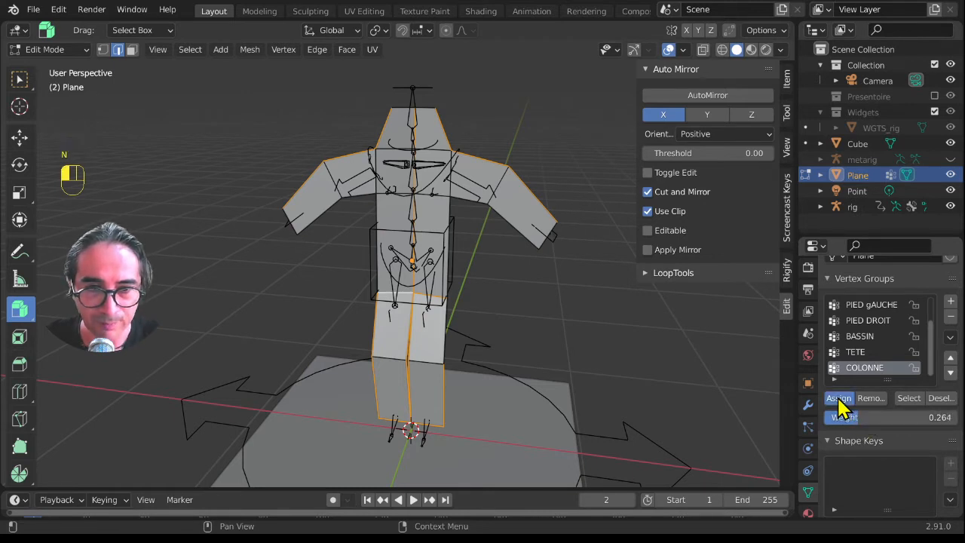
click(842, 407)
Inspect the COLONNE group's weights on the character in Weight Paint mode, then return to Object Mode.
key(Tab)
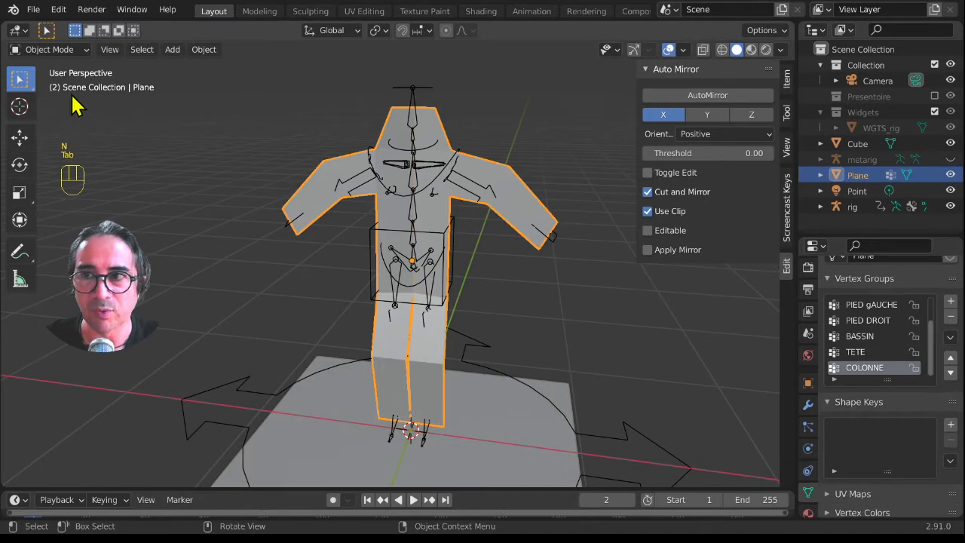
click(42, 50)
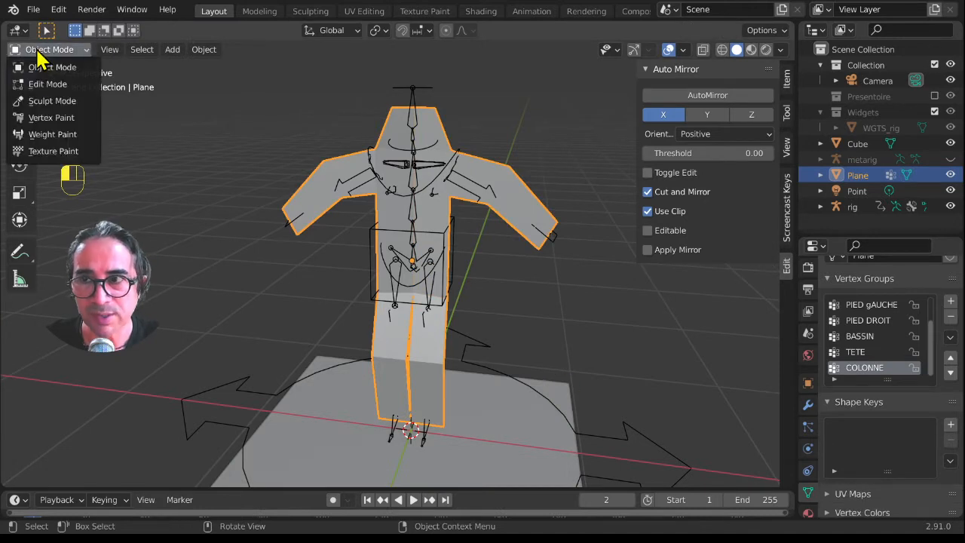
click(47, 136)
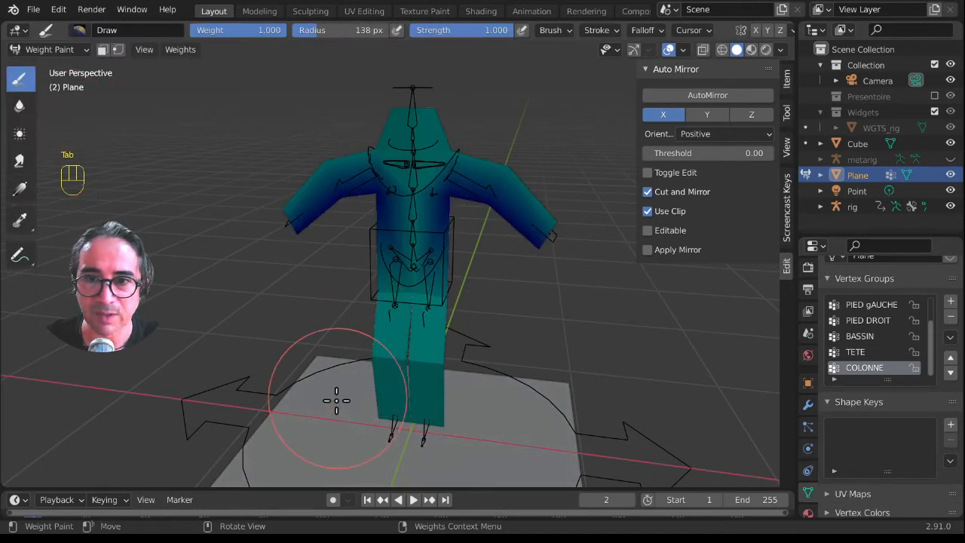
middle_drag(336, 400, 430, 456)
click(74, 50)
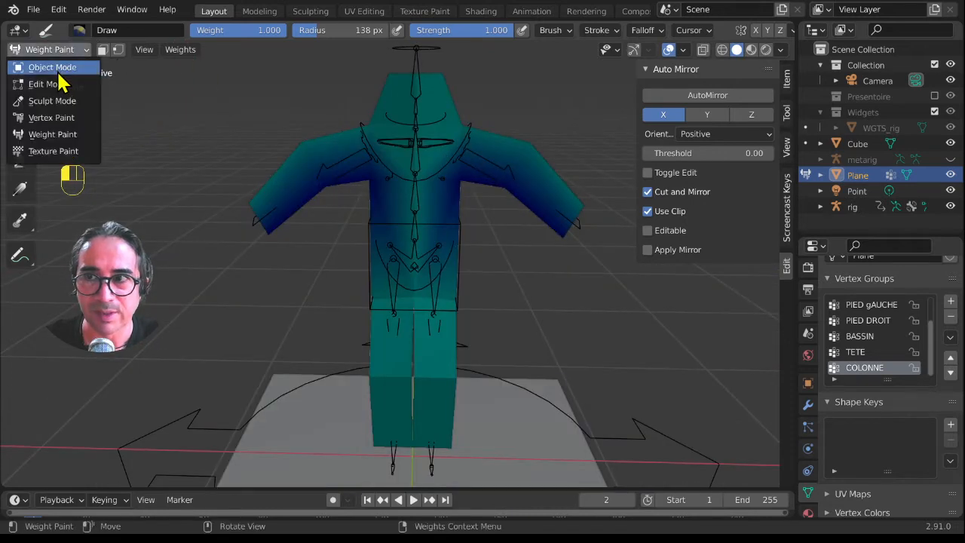
click(55, 67)
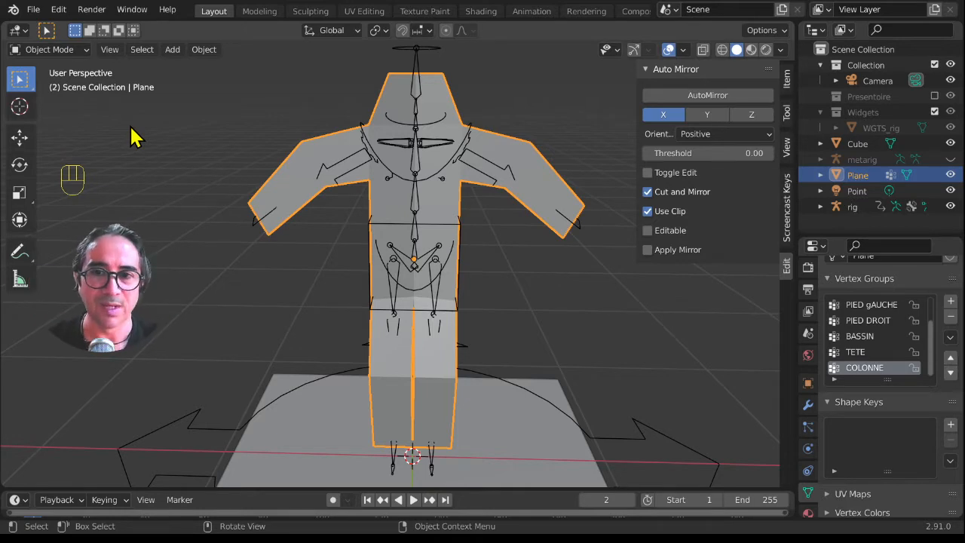
Select the rig, switch it to Pose Mode and select the hand_ik.L control bone.
middle_drag(573, 405, 562, 255)
click(562, 255)
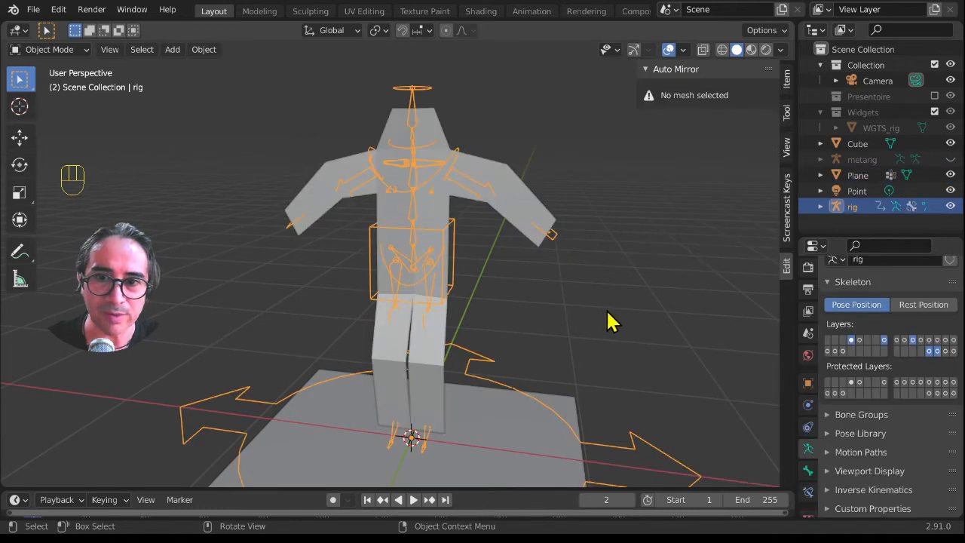
middle_drag(610, 319, 545, 312)
key(ctrl+Tab)
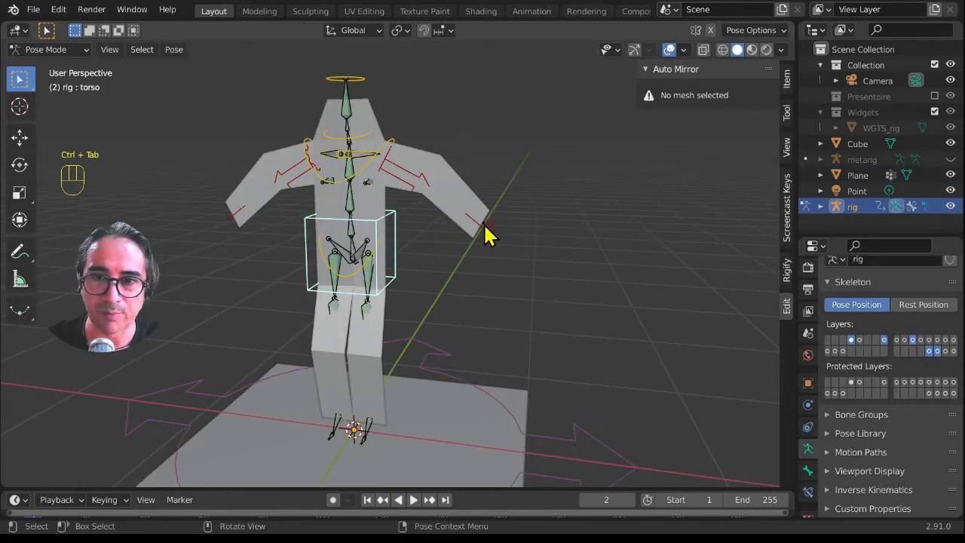
click(484, 227)
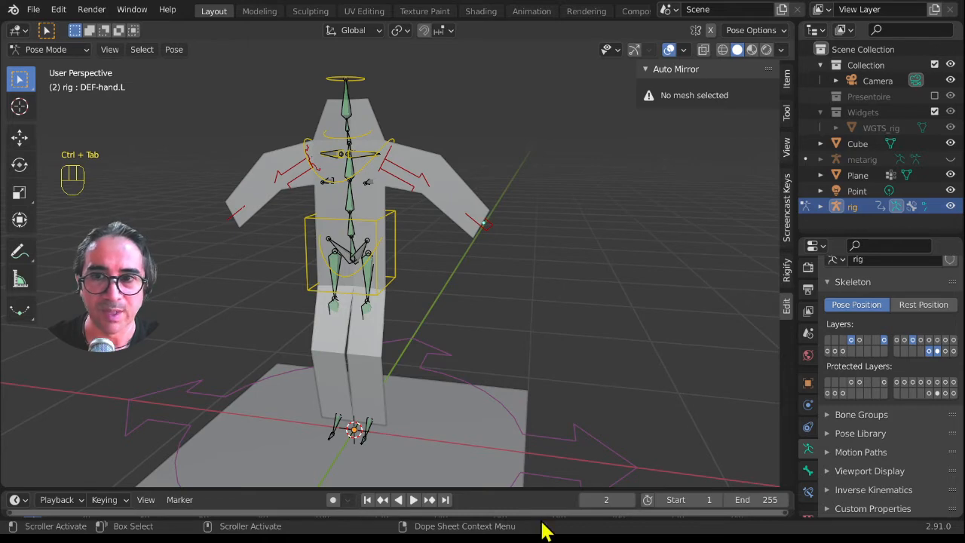
click(495, 230)
middle_drag(495, 231, 366, 121)
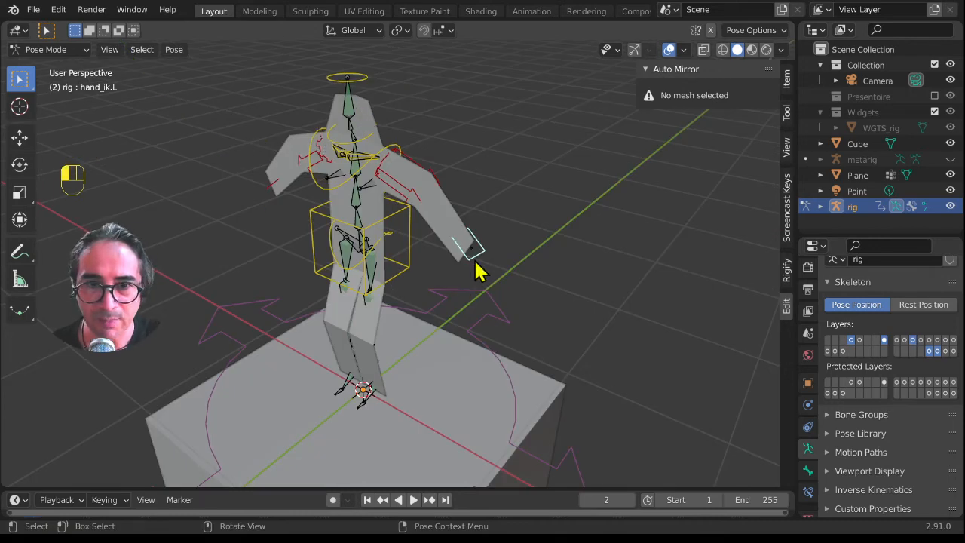
Show the bone constraint properties of hand_ik.L and enlarge the properties editor in width and height.
scroll(809, 460, down, 1)
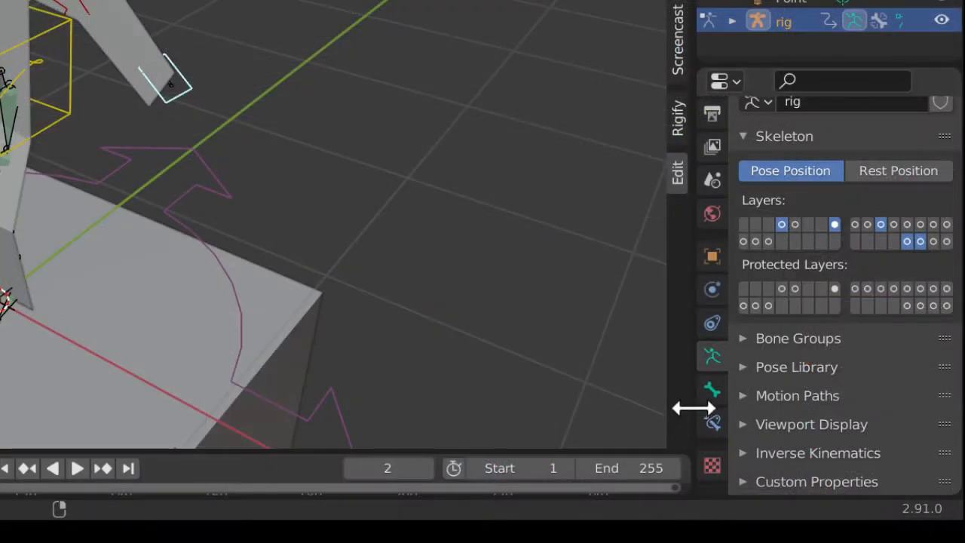
drag(693, 407, 555, 414)
ctrl+middle_drag(758, 429, 773, 362)
middle_drag(751, 452, 761, 271)
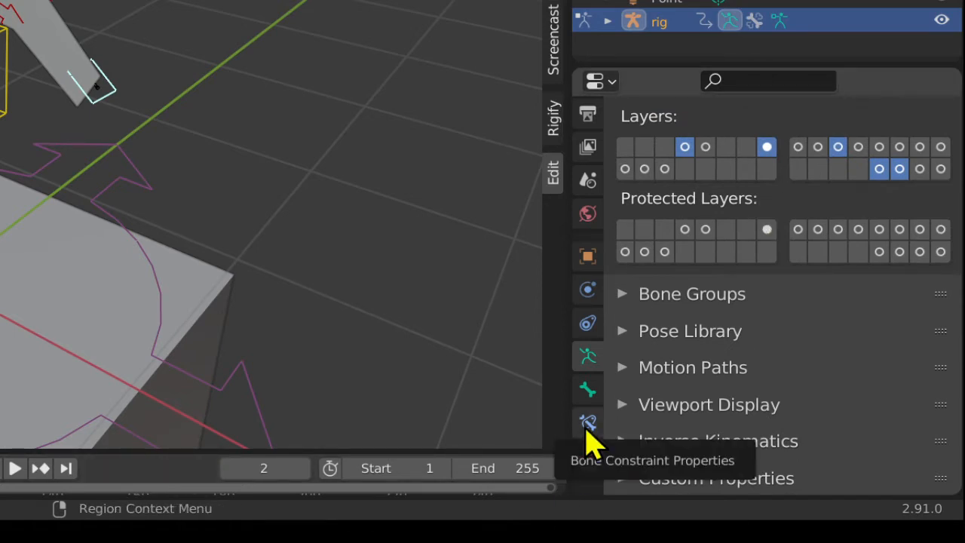
click(588, 424)
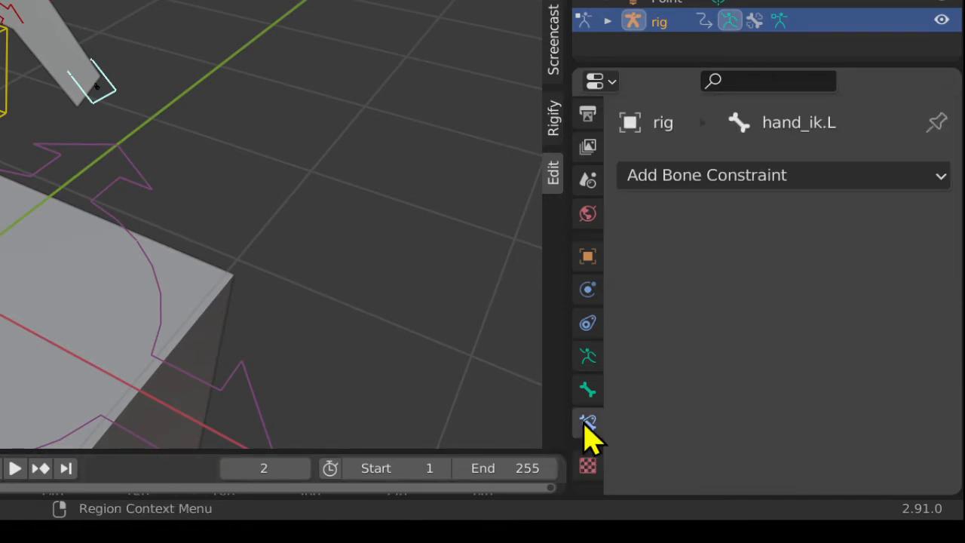
ctrl+middle_drag(746, 245, 737, 185)
click(730, 173)
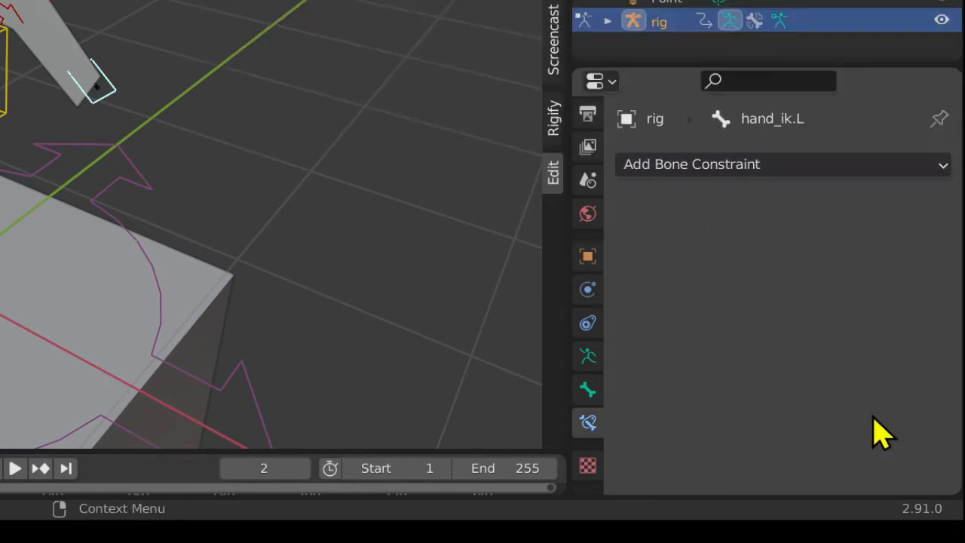
ctrl+middle_drag(754, 327, 682, 354)
drag(673, 65, 673, 11)
Add a Copy Location constraint to the hand_ik.L bone.
click(701, 66)
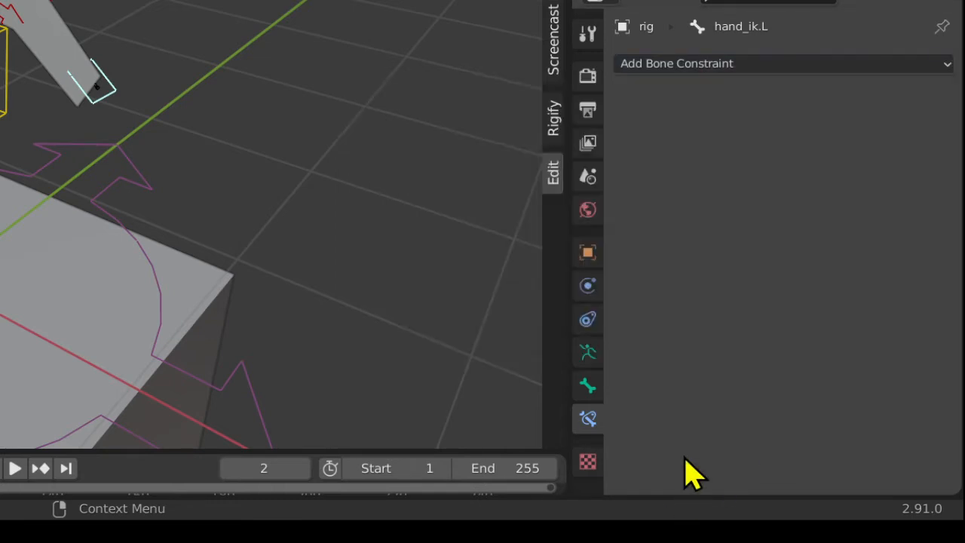
ctrl+middle_drag(689, 342, 757, 234)
click(693, 98)
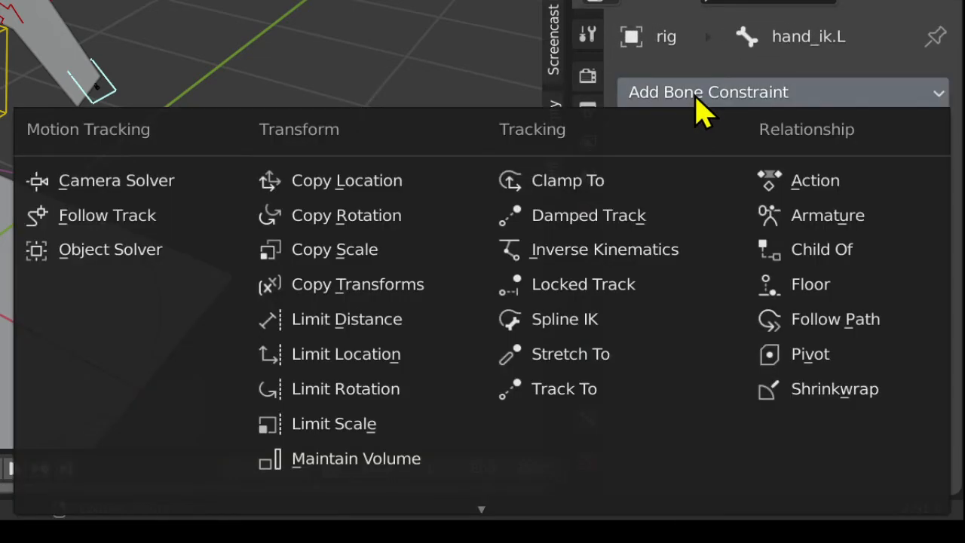
click(384, 188)
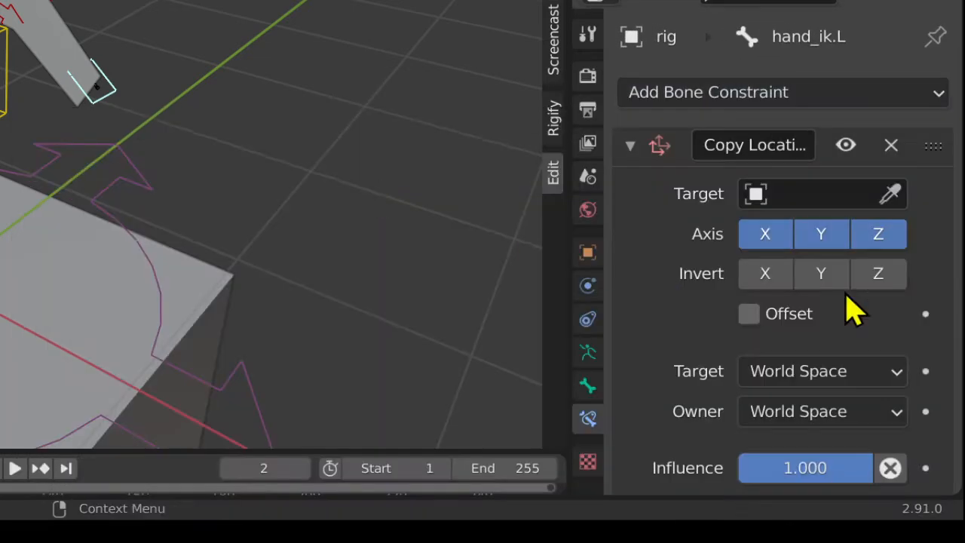
Set the hand_ik.L Copy Location constraint's target to Plane with the MAIN GAUCHE vertex group.
click(891, 194)
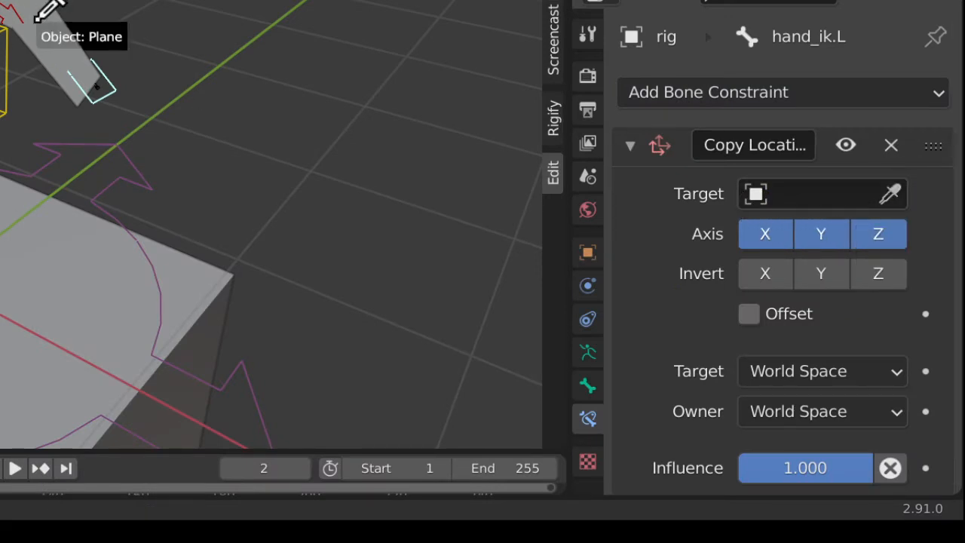
click(47, 54)
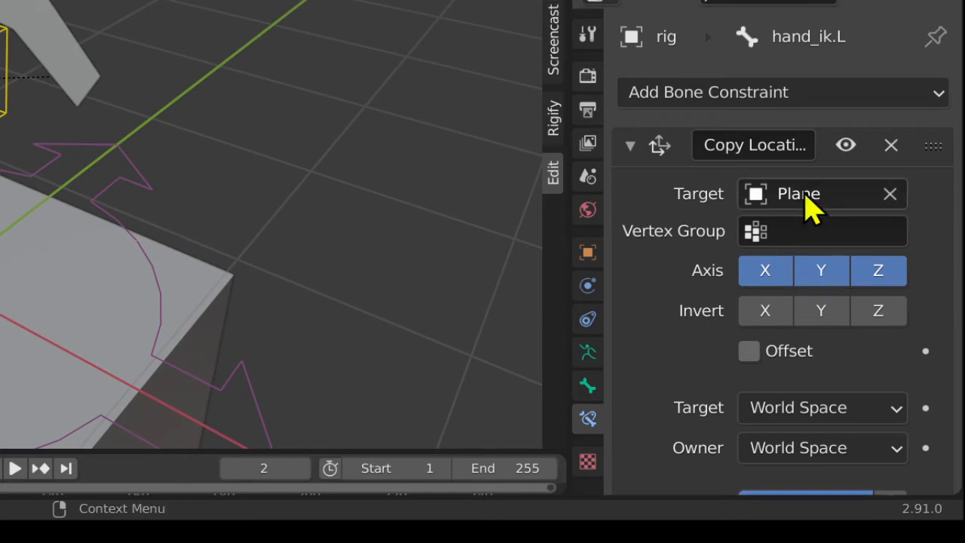
click(757, 235)
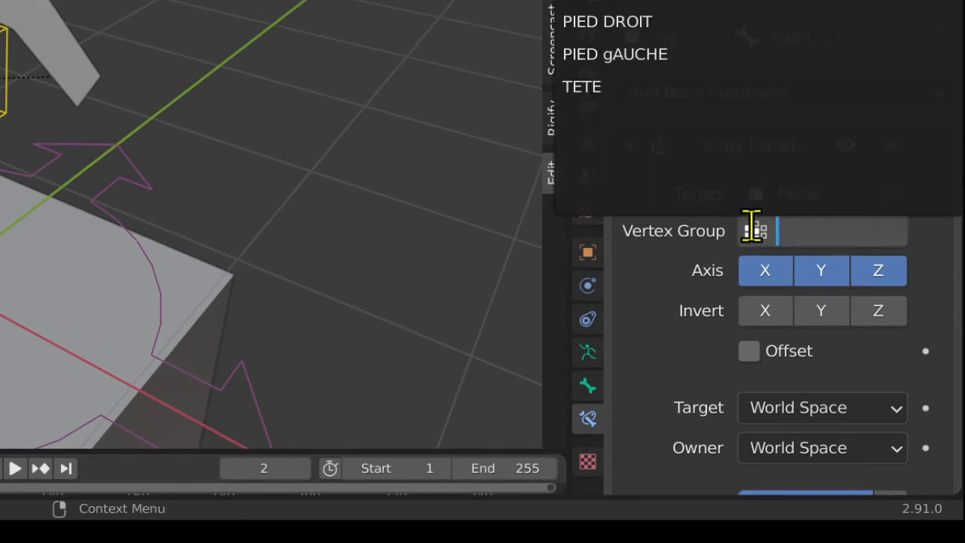
click(697, 3)
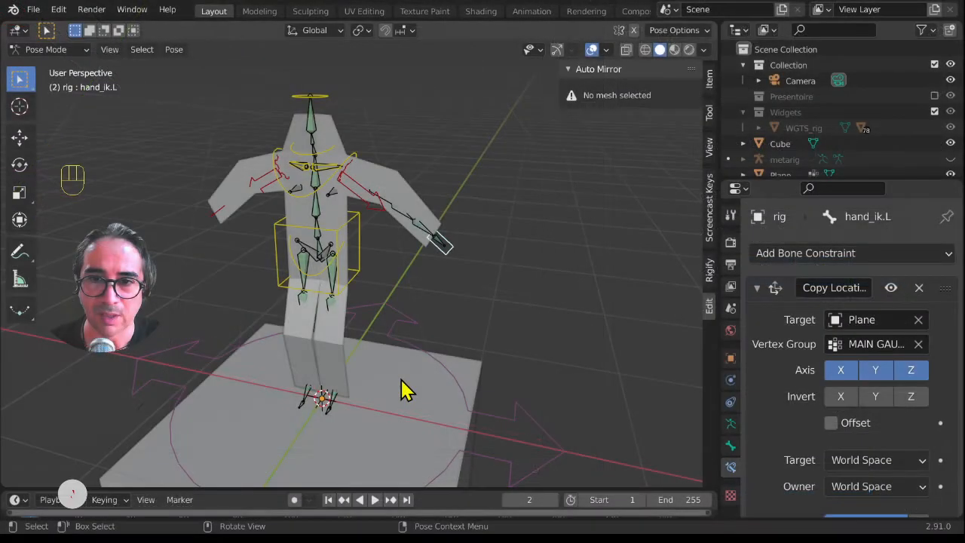
Select the hand_ik.R control bone and add a Copy Location constraint to it.
middle_drag(400, 389, 273, 268)
click(224, 251)
click(792, 253)
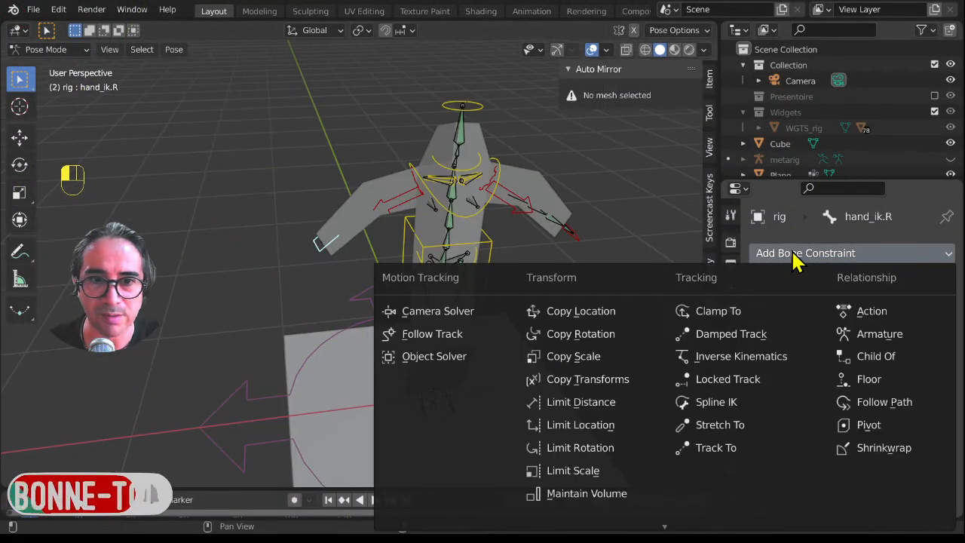
click(618, 316)
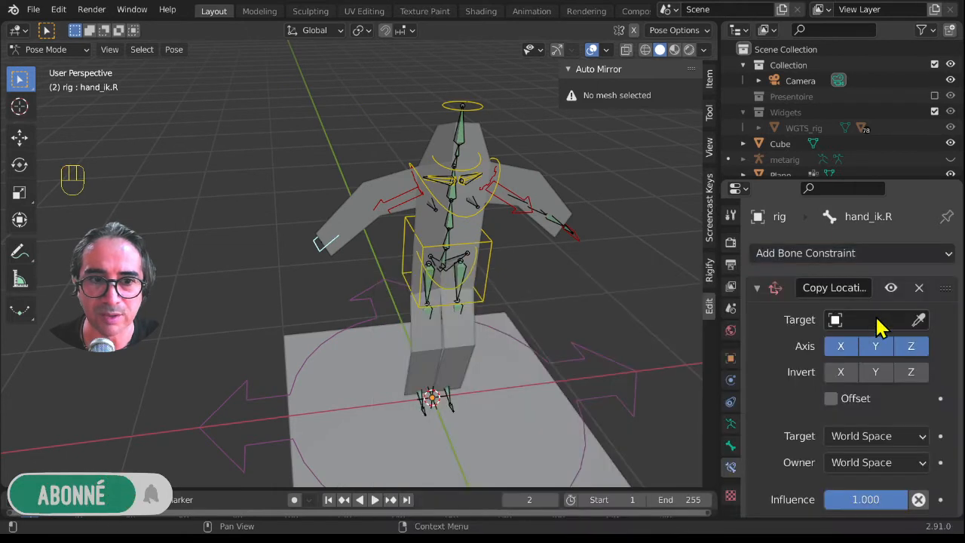
Set the hand_ik.R Copy Location constraint's target to Plane with the MAIN DROITE vertex group.
click(918, 320)
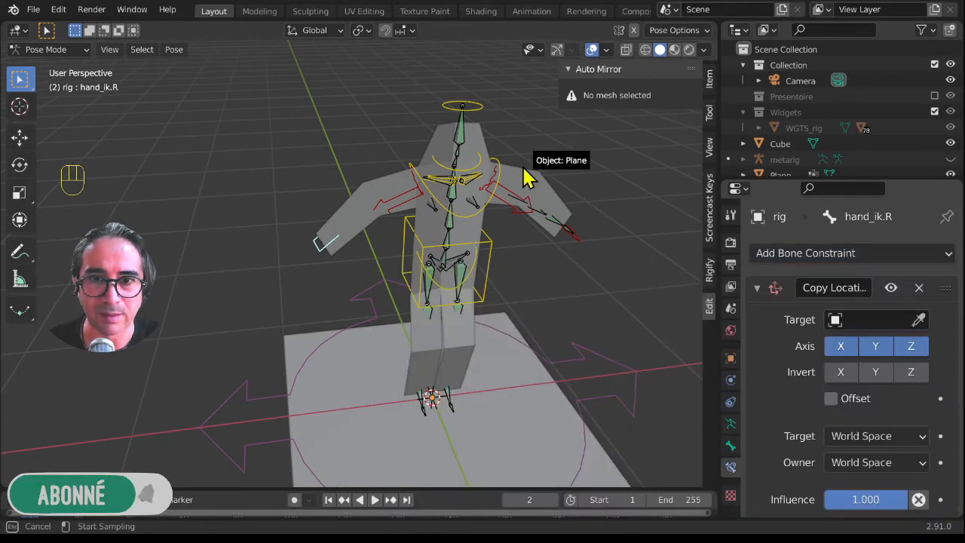
click(920, 321)
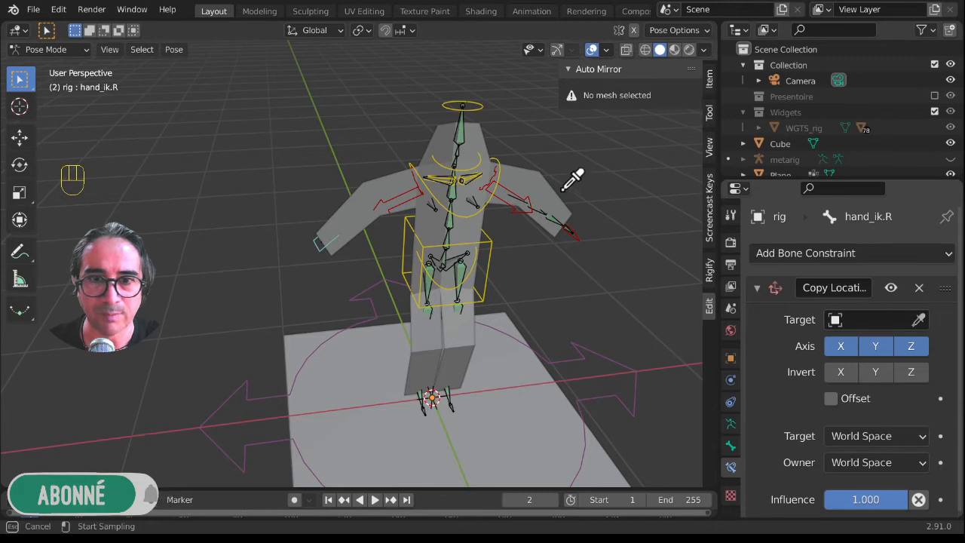
click(534, 183)
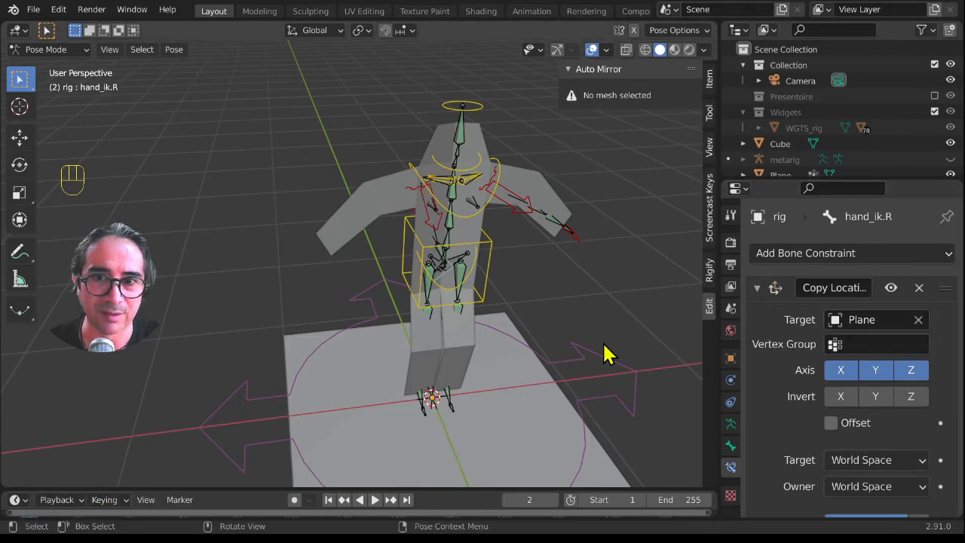
middle_drag(362, 271, 329, 261)
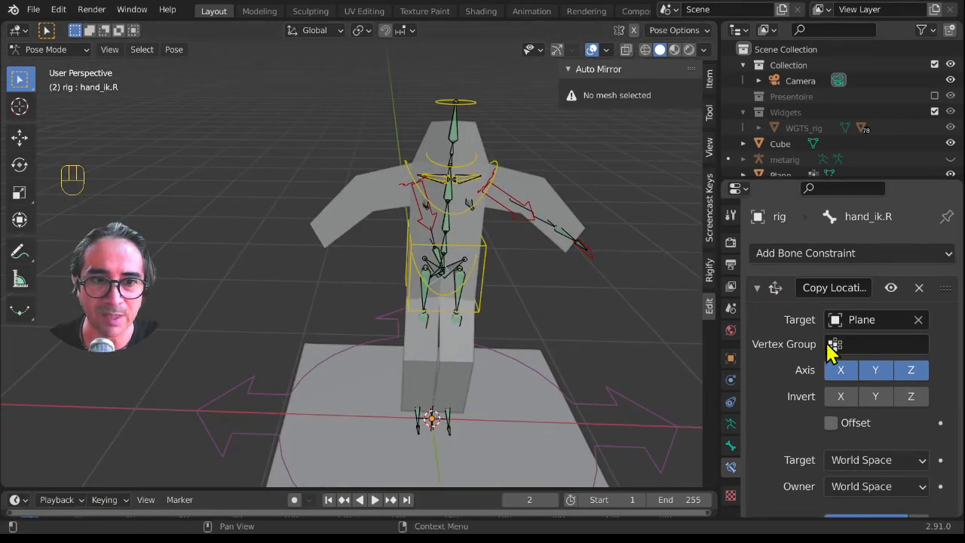
click(833, 346)
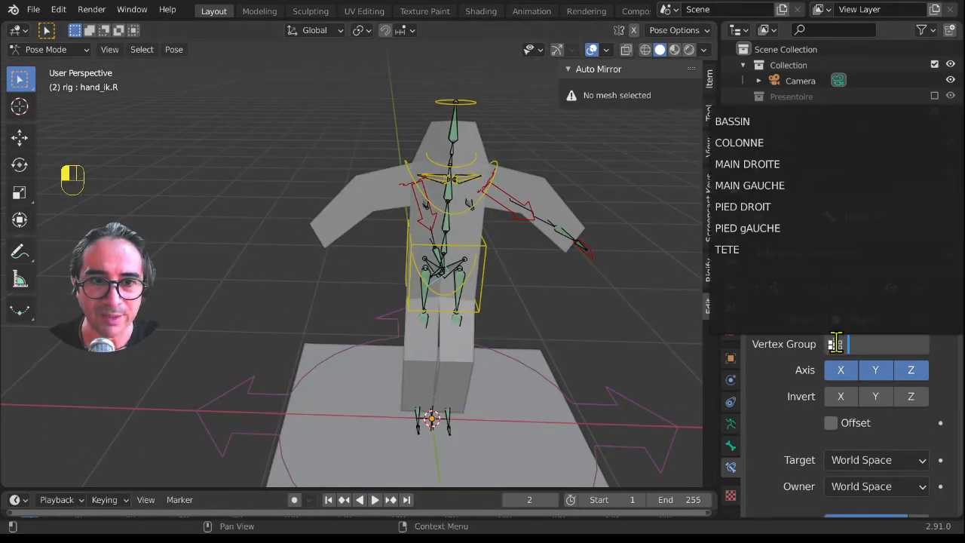
click(780, 165)
Try a Copy Location constraint on the neck bone, targeting Plane with the TETE vertex group.
middle_drag(343, 268, 448, 187)
click(471, 156)
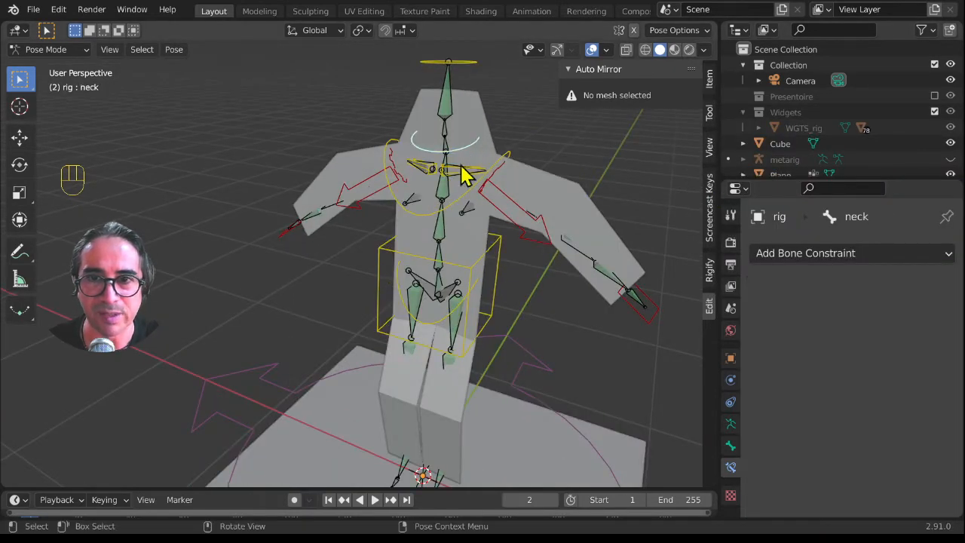
click(825, 260)
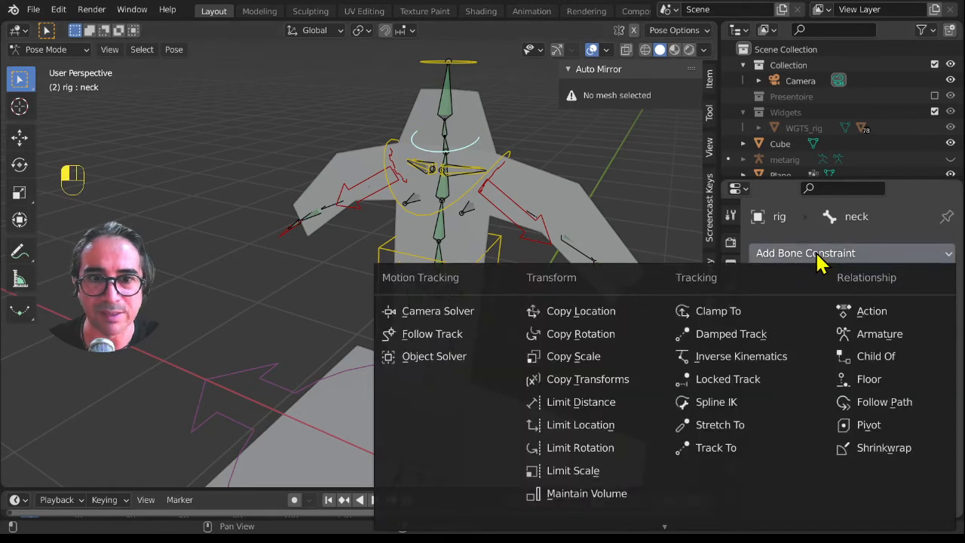
click(596, 312)
click(918, 320)
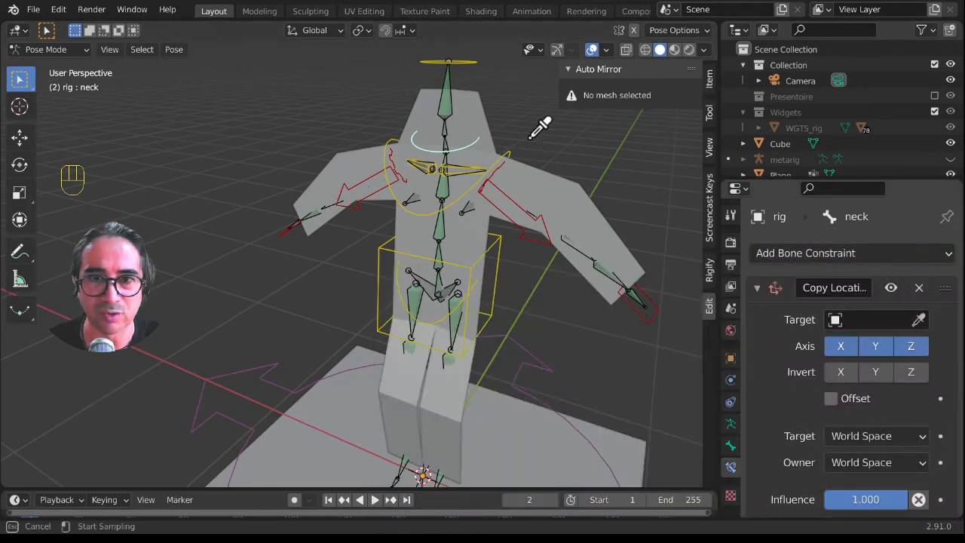
click(485, 108)
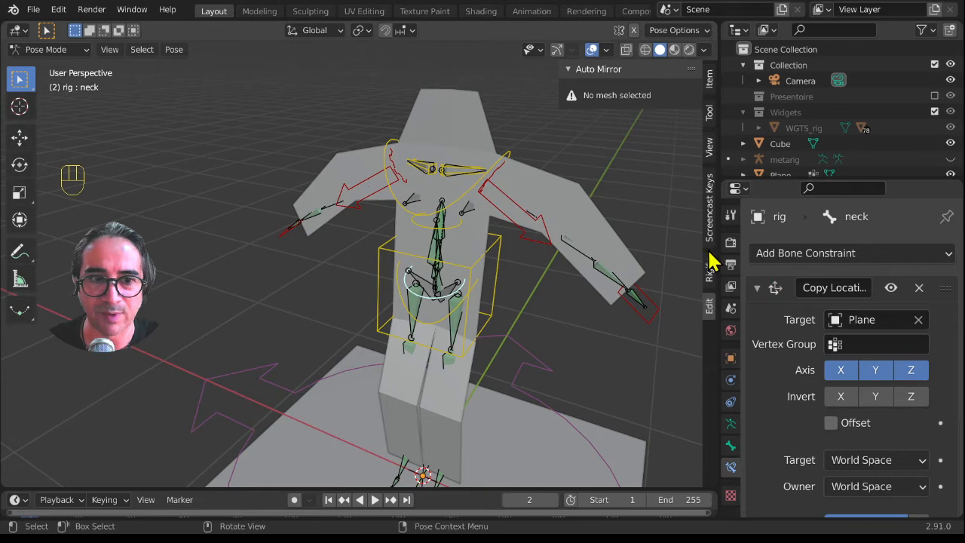
click(834, 344)
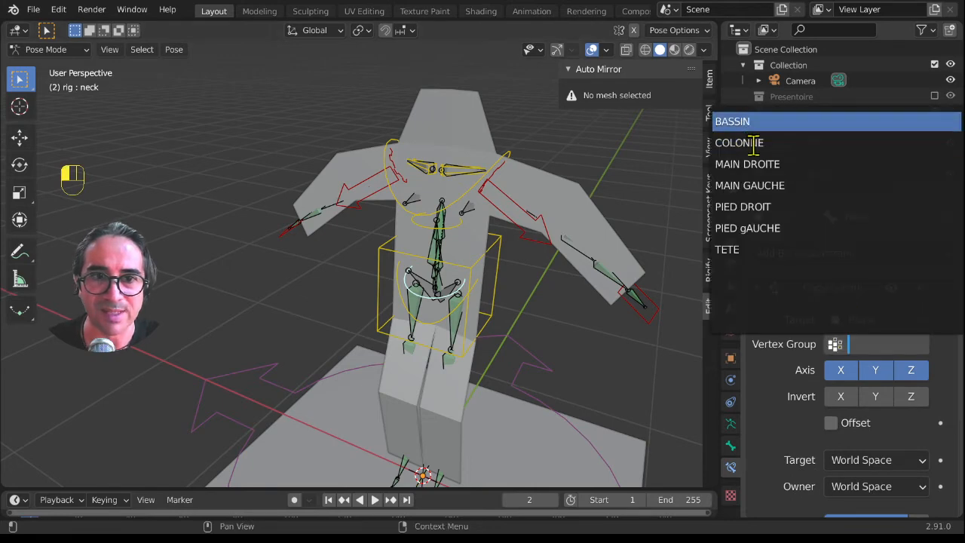
click(752, 249)
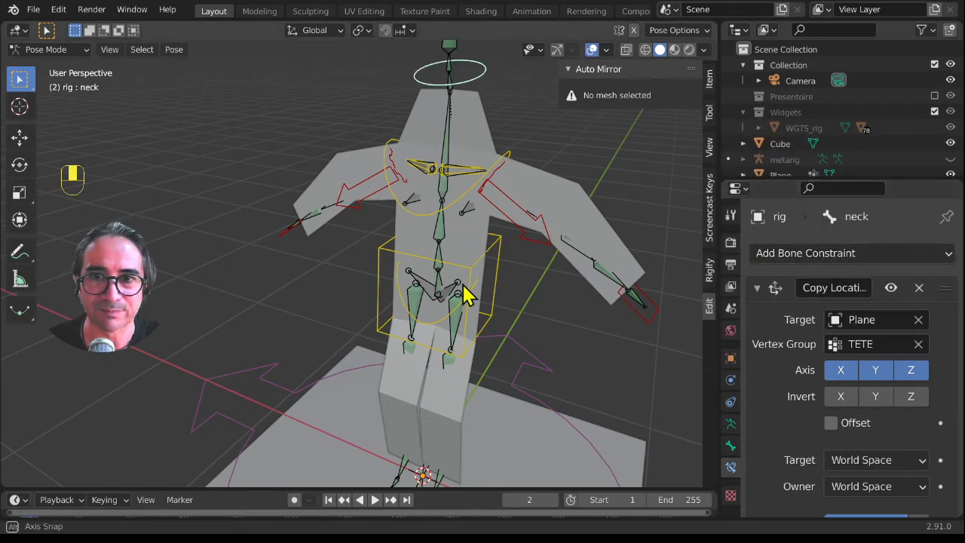
middle_drag(466, 294, 395, 189)
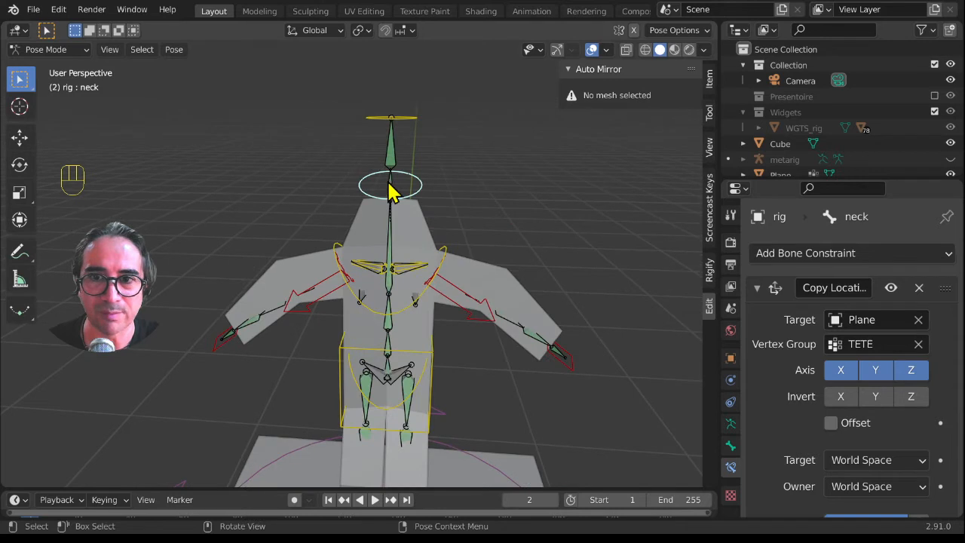
Clear the neck bone's Copy Location settings and remove that constraint.
click(918, 344)
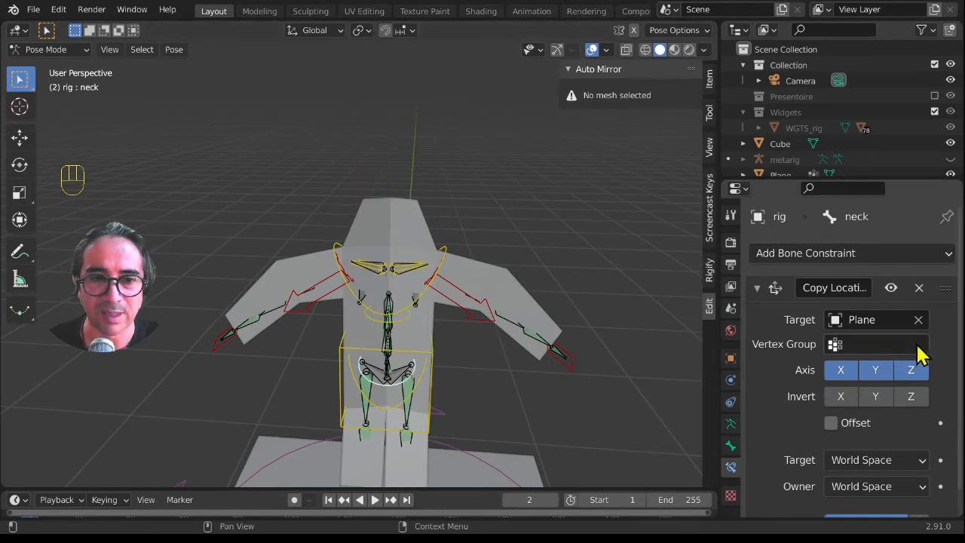
click(916, 320)
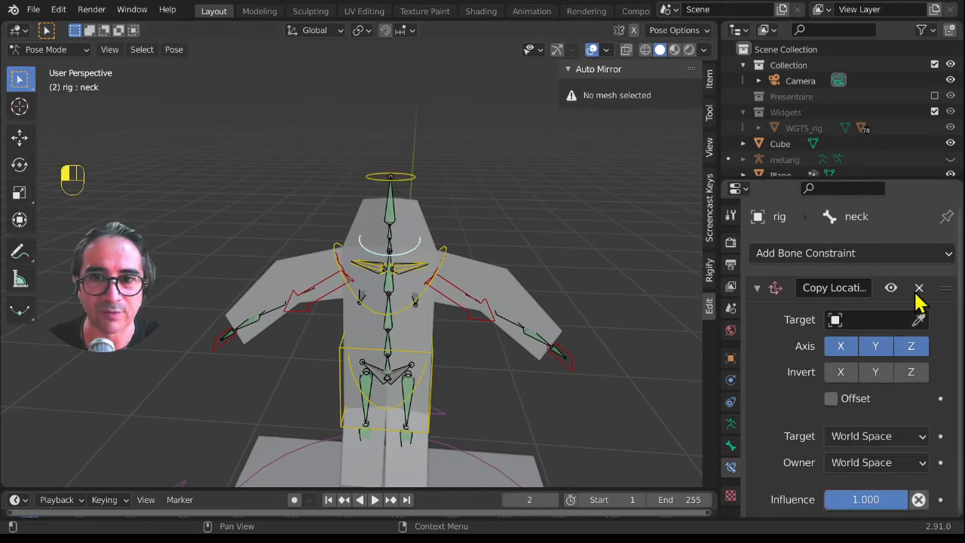
click(919, 287)
Add a Copy Location constraint to the head bone, targeting Plane with the TETE vertex group.
click(390, 178)
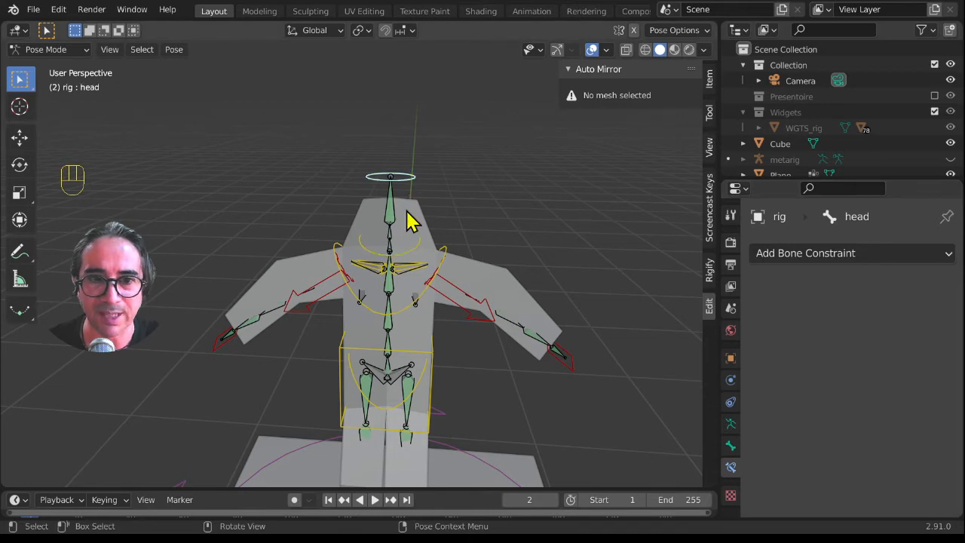
click(820, 256)
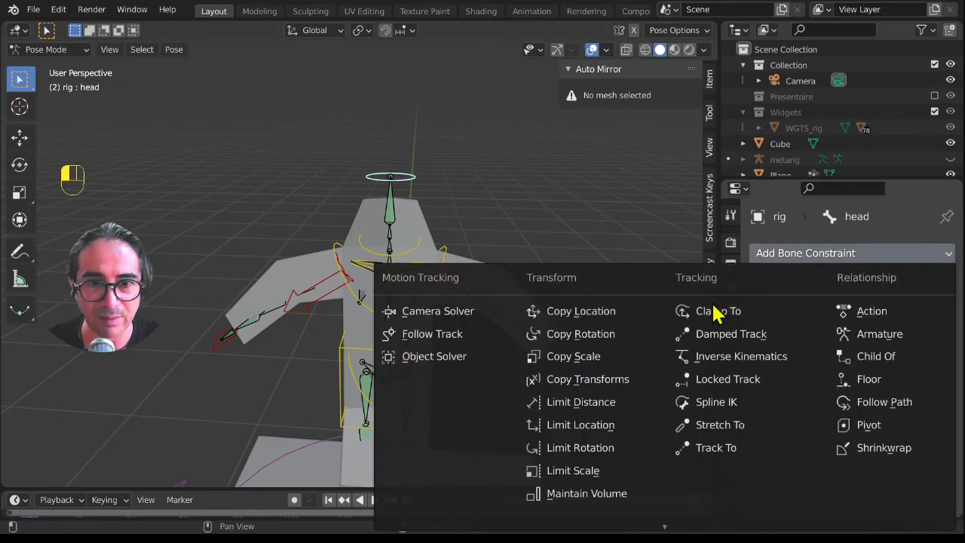
click(595, 310)
click(863, 319)
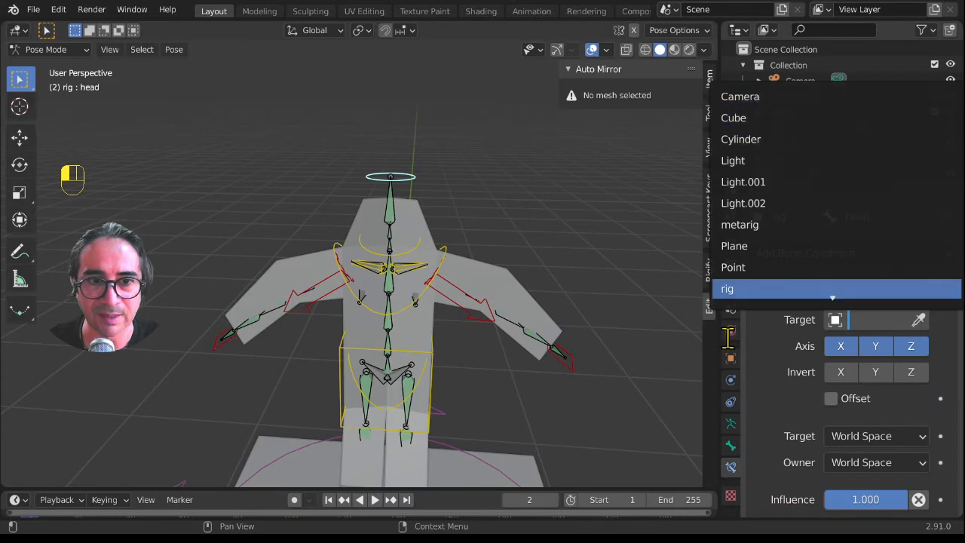
click(752, 254)
click(850, 343)
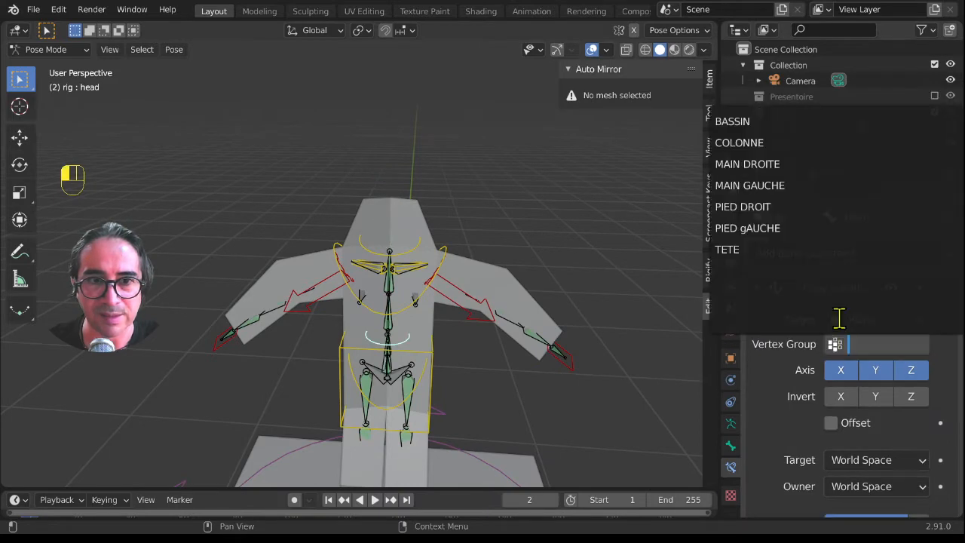
click(739, 254)
middle_drag(549, 302, 406, 234)
key(Tab)
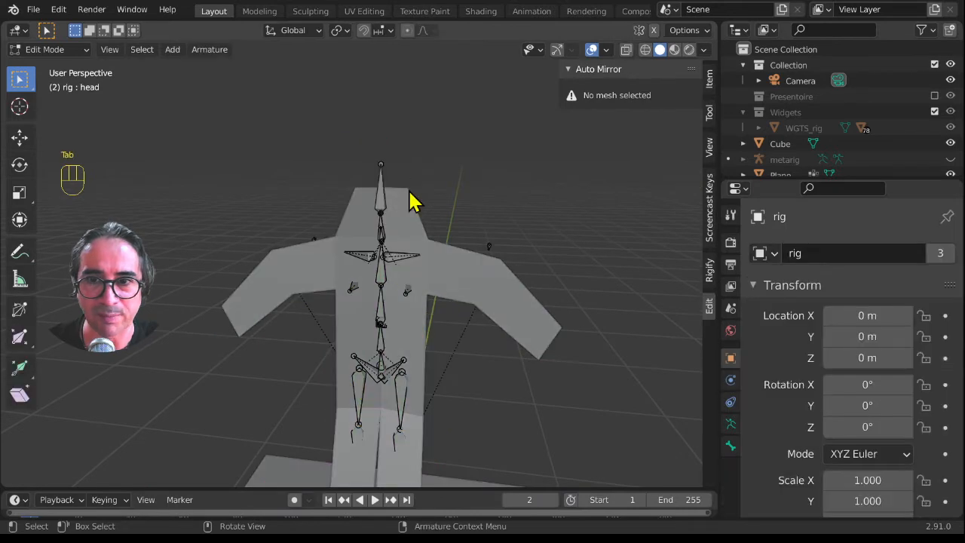
key(Tab)
scroll(419, 359, down, 1)
middle_drag(418, 388, 433, 375)
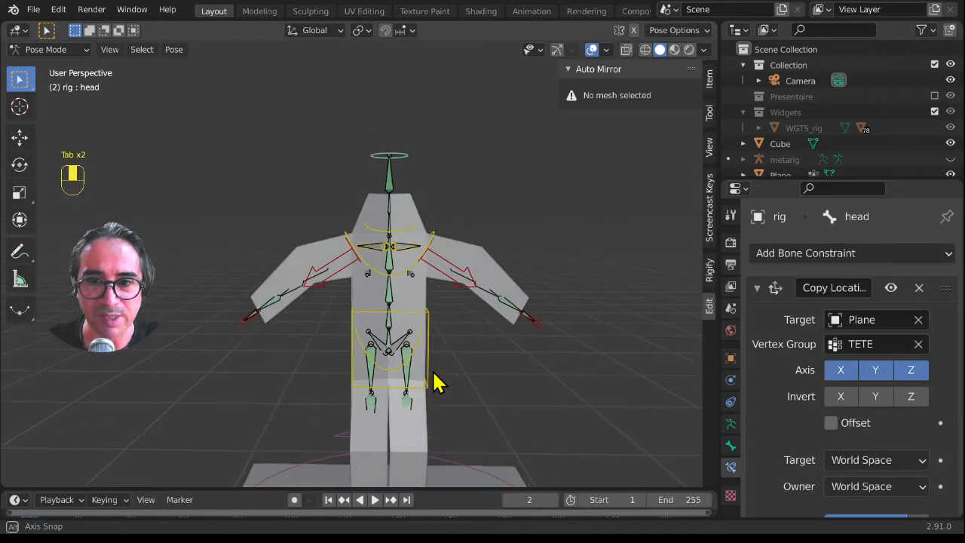
shift+middle_drag(441, 409, 450, 201)
scroll(439, 337, up, 1)
click(431, 273)
middle_drag(430, 270, 401, 279)
key(Tab)
key(Tab)
Display the rig's Leg.L (IK) and Leg.R (IK) layers so the foot controls can be selected.
middle_drag(437, 379, 459, 373)
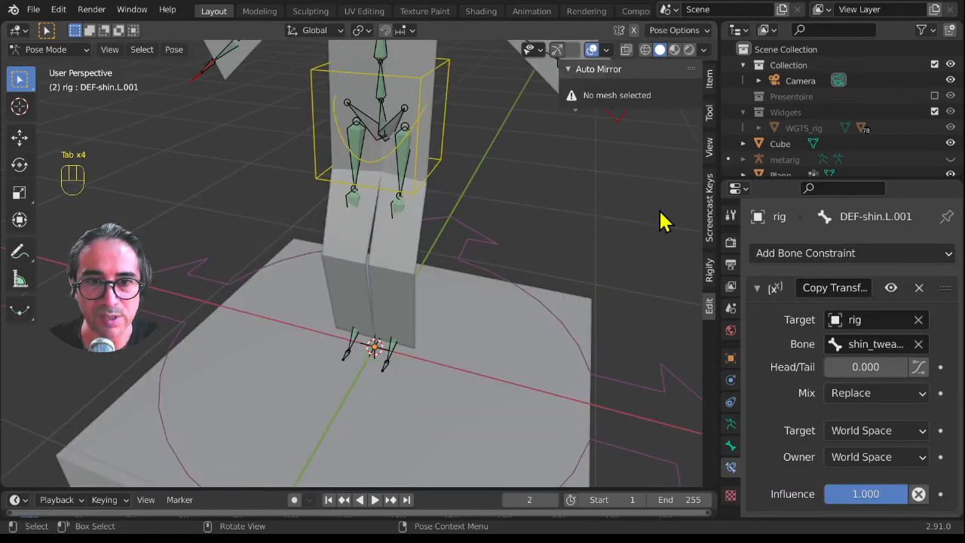
key(n)
key(n)
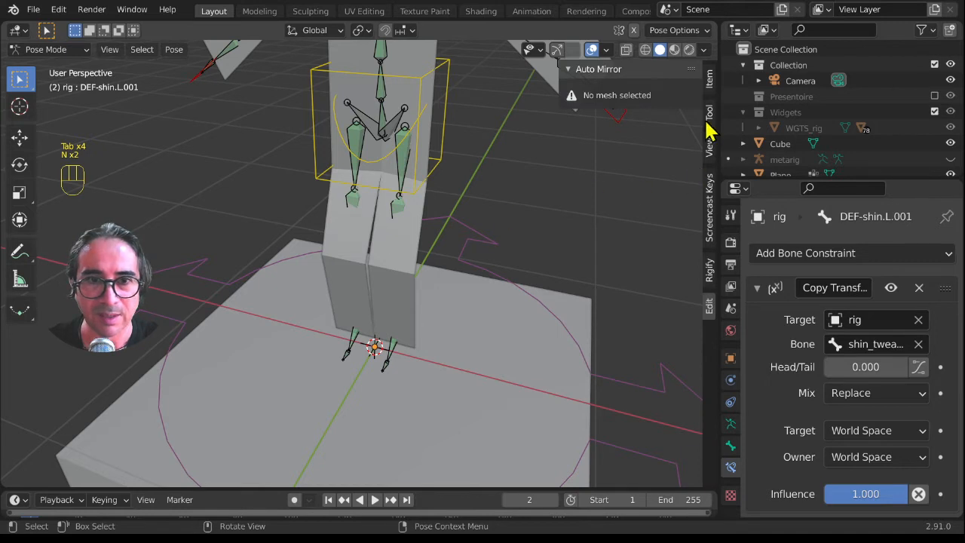
click(710, 82)
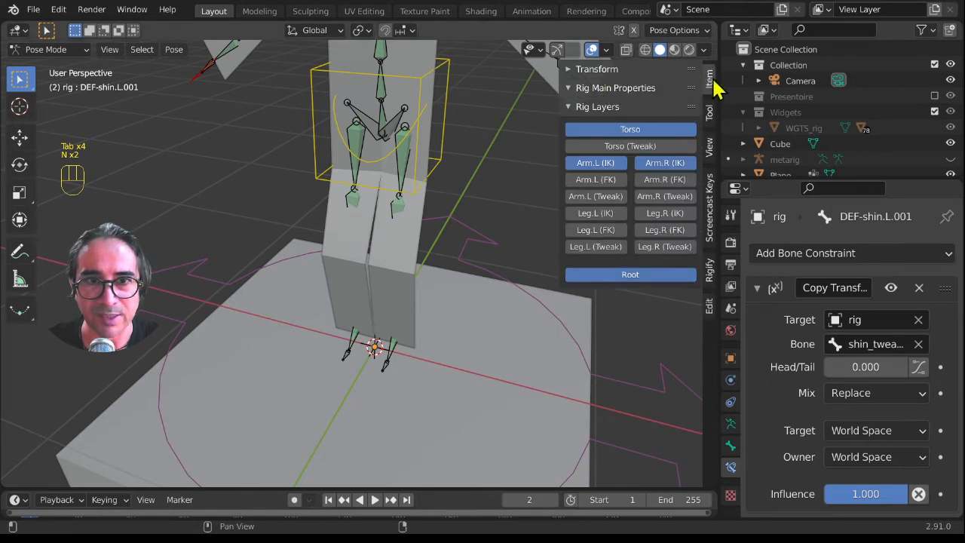
click(601, 215)
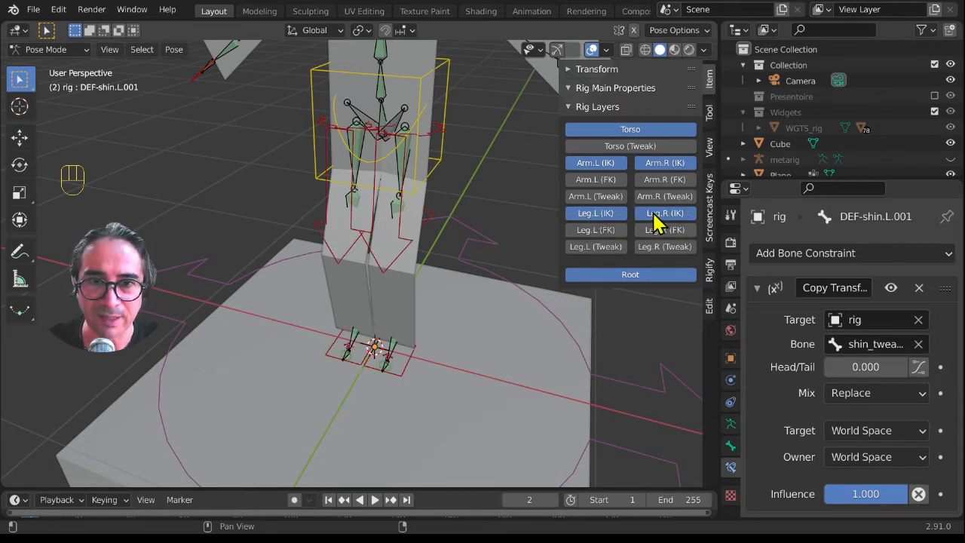
click(663, 214)
Select the foot_ik.L control bone and add a Copy Location constraint to it.
click(407, 376)
middle_drag(444, 422, 405, 405)
scroll(391, 353, up, 4)
middle_drag(352, 445, 370, 441)
click(825, 257)
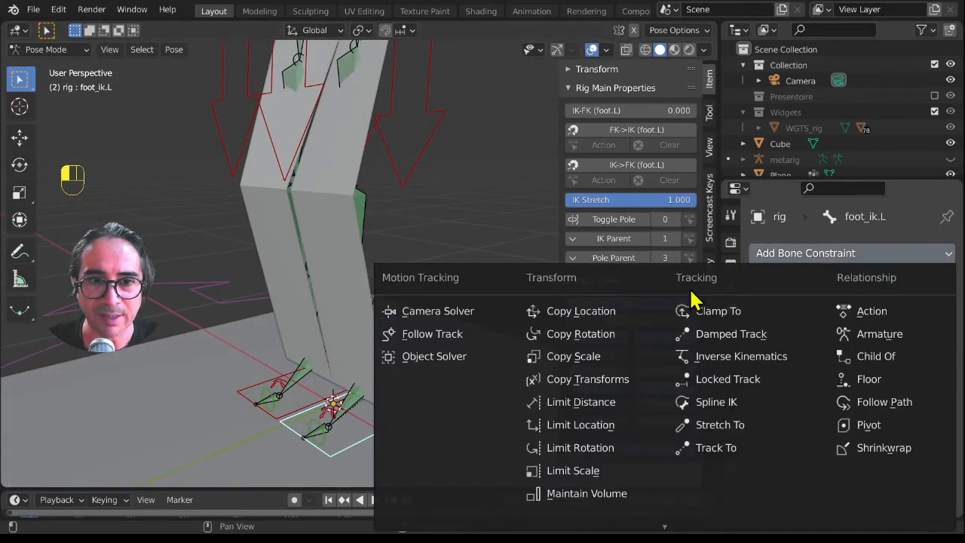
click(595, 312)
Set the foot_ik.L Copy Location constraint's target to Plane with the PIED gAUCHE vertex group.
click(887, 319)
click(739, 246)
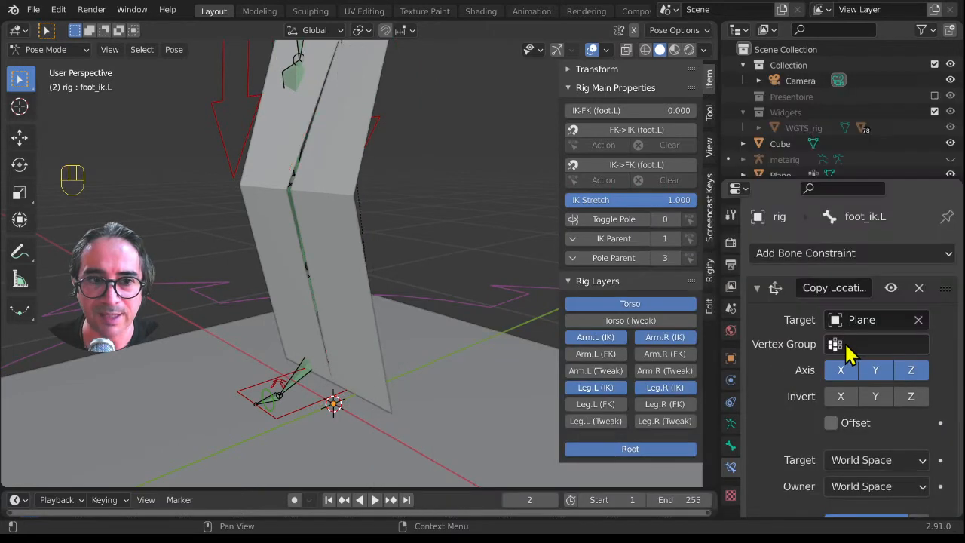
click(836, 344)
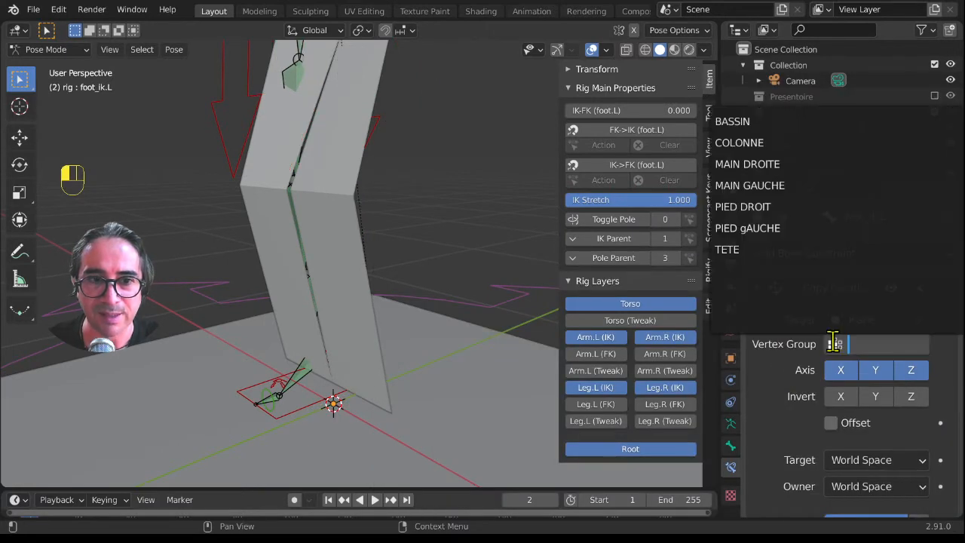
click(791, 228)
Add a Copy Location constraint to the foot_ik.R control bone, targeting Plane with the PIED DROIT vertex group.
click(297, 422)
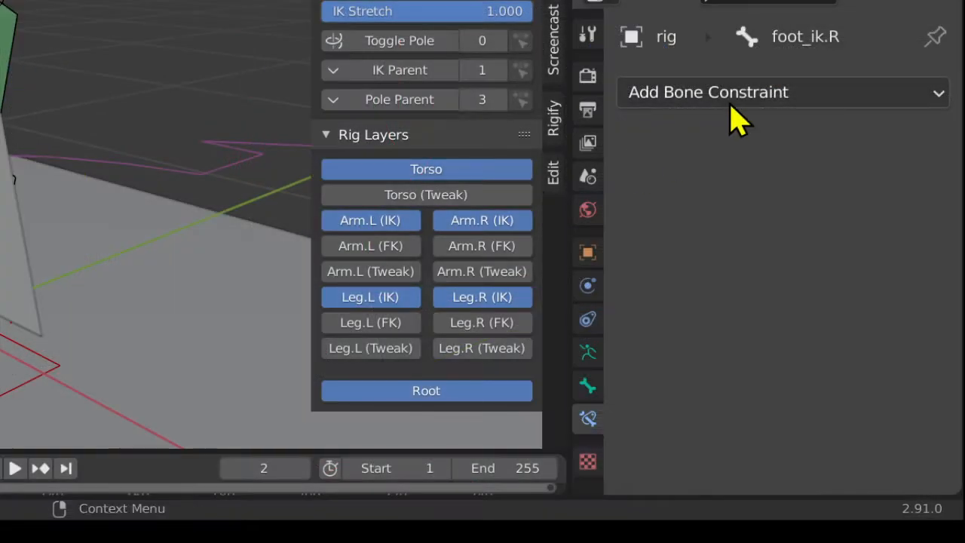
click(818, 255)
click(370, 187)
click(781, 193)
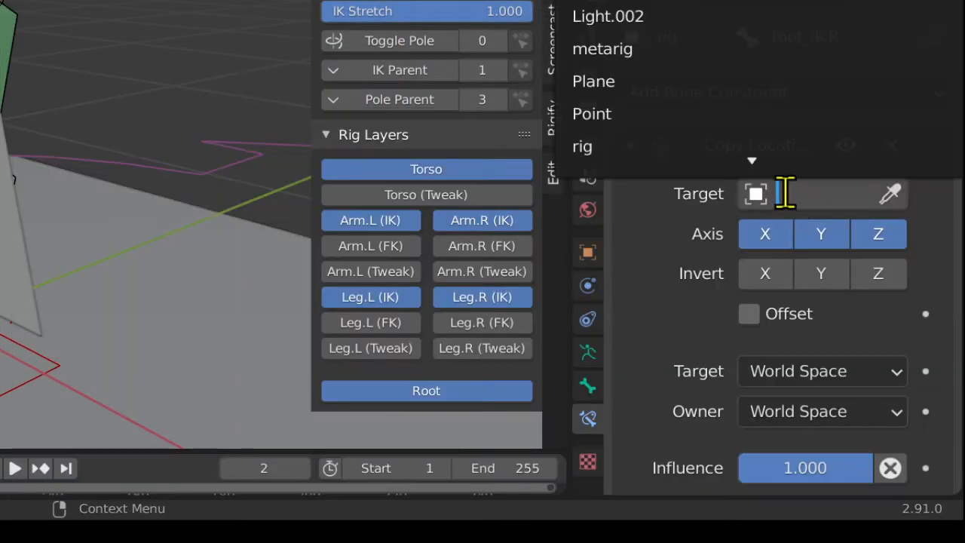
click(661, 80)
click(776, 230)
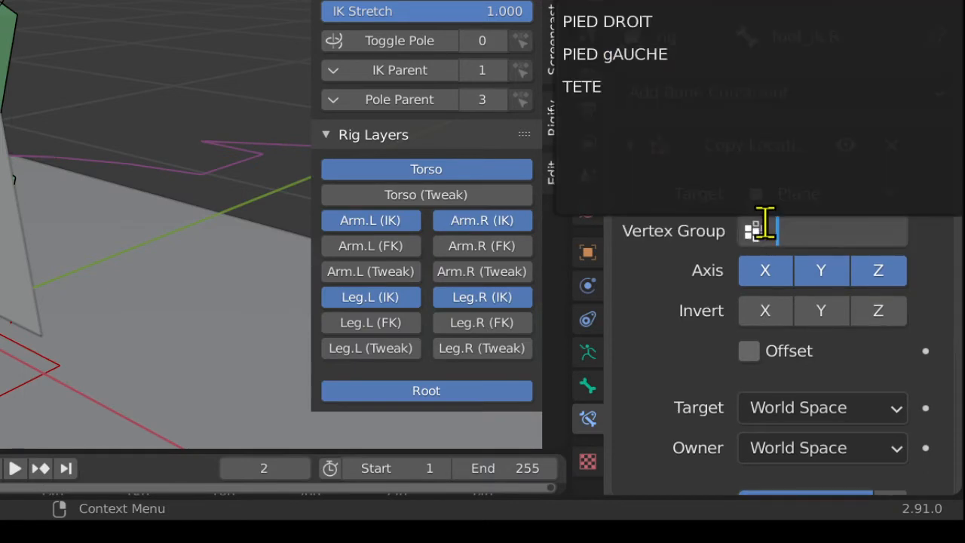
click(690, 22)
Switch the rig from Pose Mode to Object Mode and select the Plane character mesh.
middle_drag(172, 323, 128, 301)
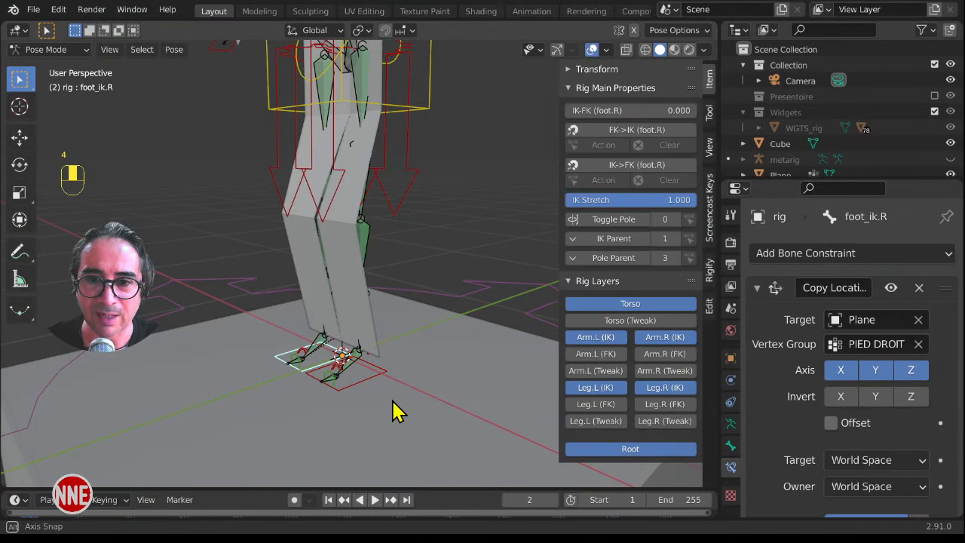
scroll(53, 348, down, 4)
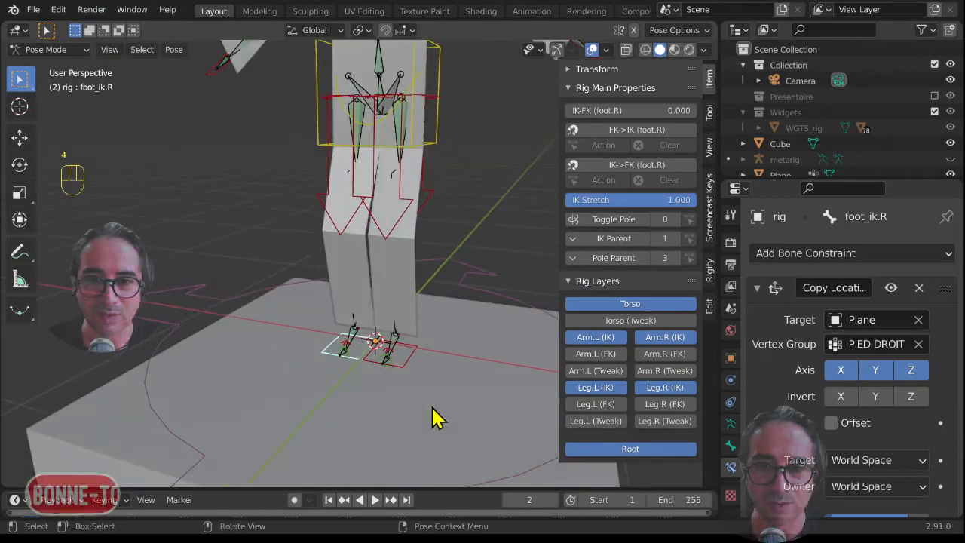
middle_drag(431, 409, 450, 400)
scroll(447, 362, down, 3)
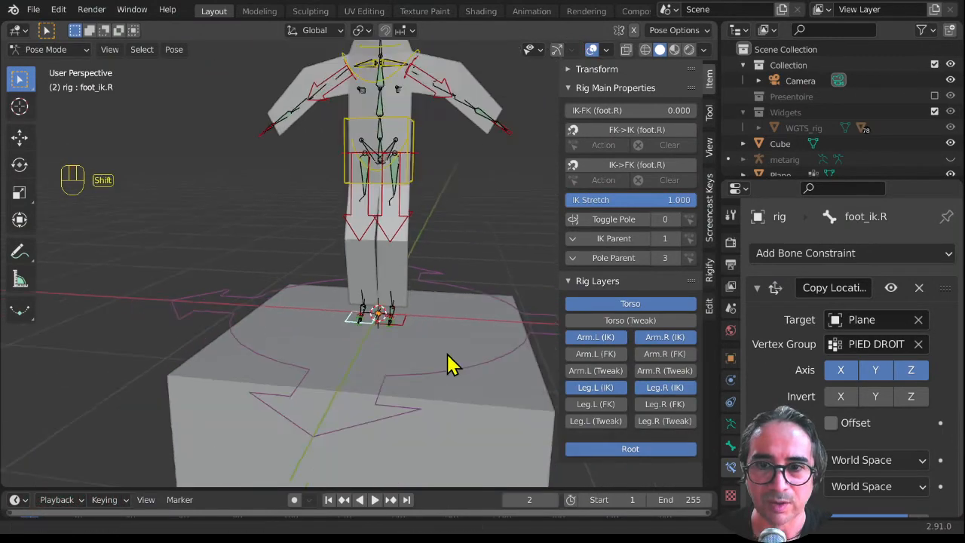
shift+middle_drag(409, 337, 408, 374)
middle_drag(389, 422, 446, 430)
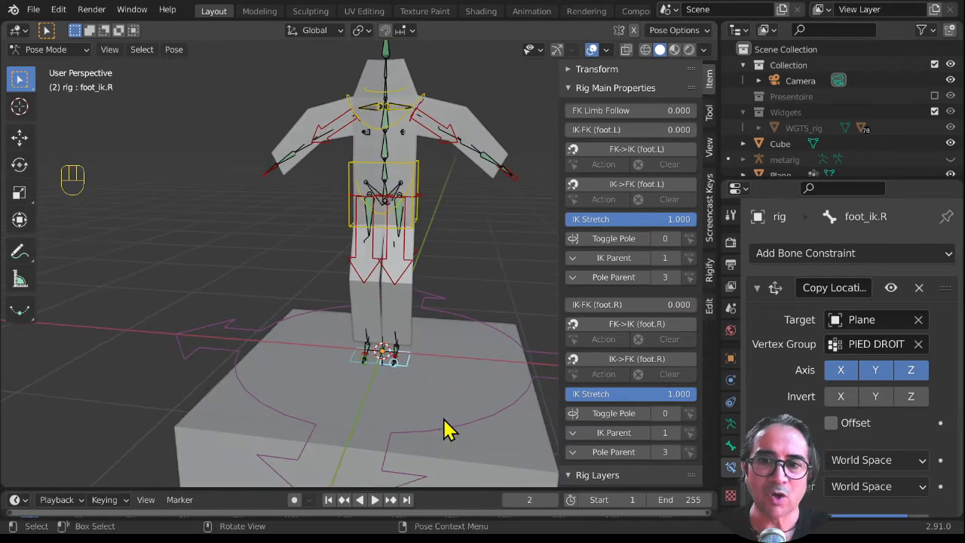
click(407, 75)
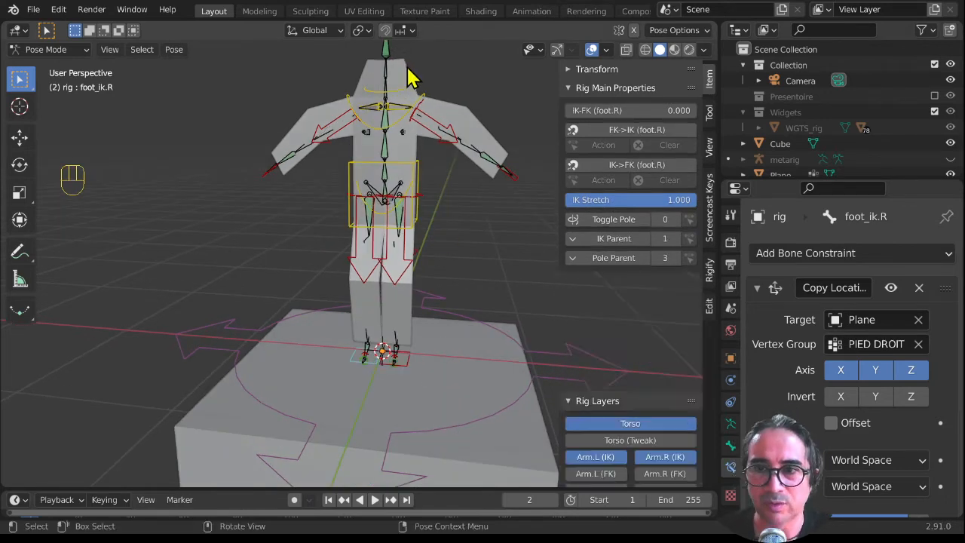
key(ctrl+Tab)
click(407, 69)
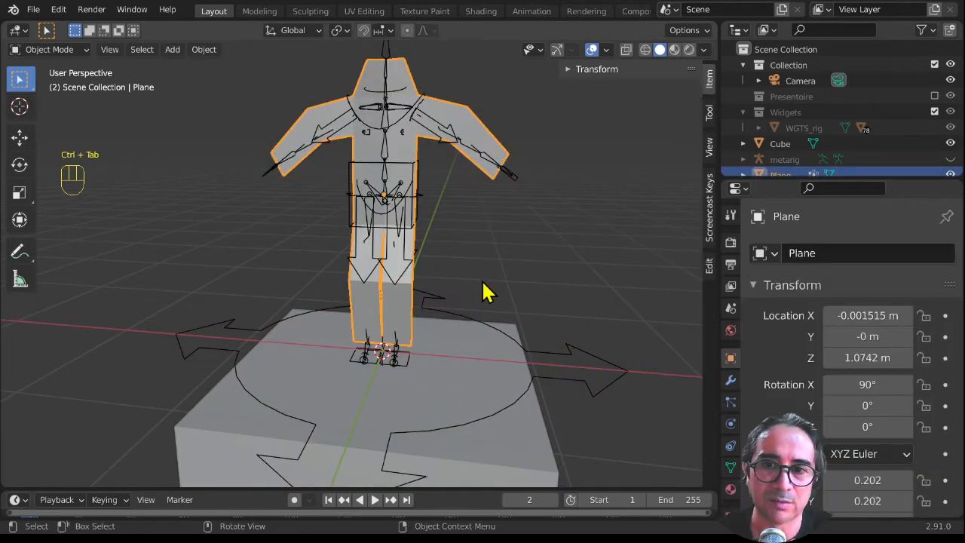
Enable Cloth physics on the Plane character mesh.
middle_drag(486, 291, 445, 301)
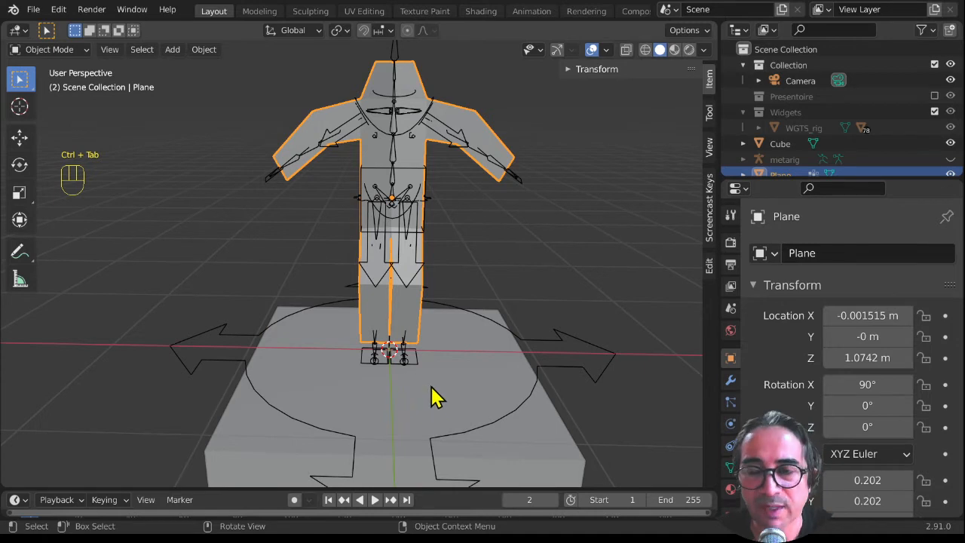
middle_drag(430, 394, 424, 394)
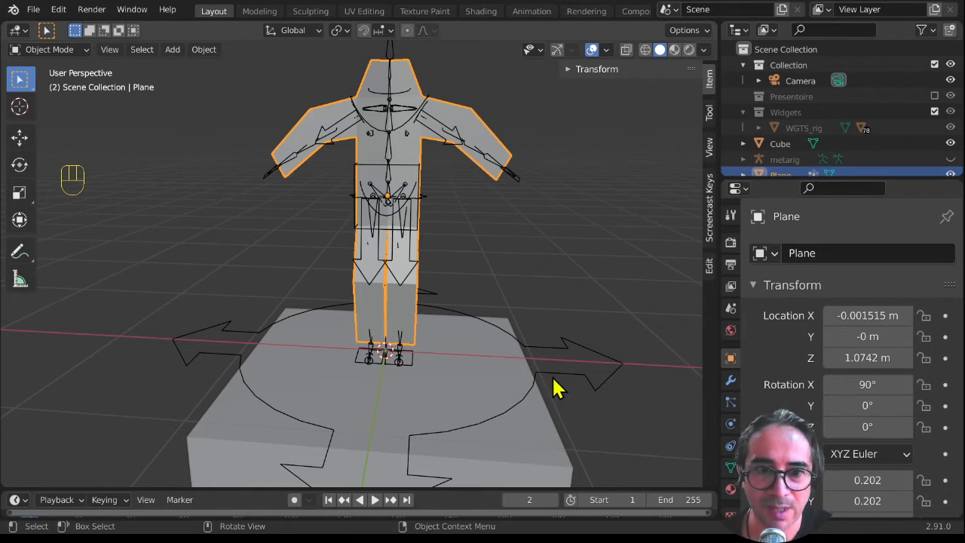
click(731, 425)
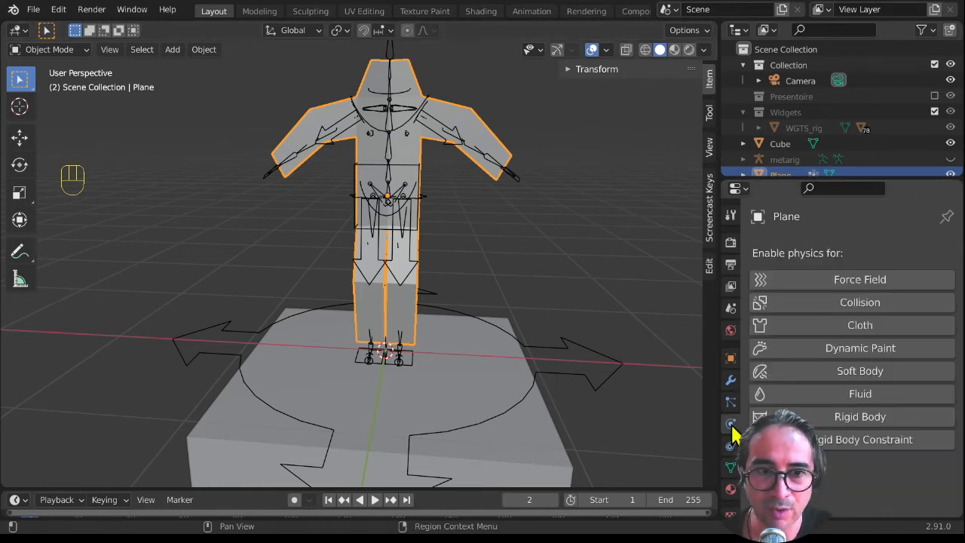
click(833, 331)
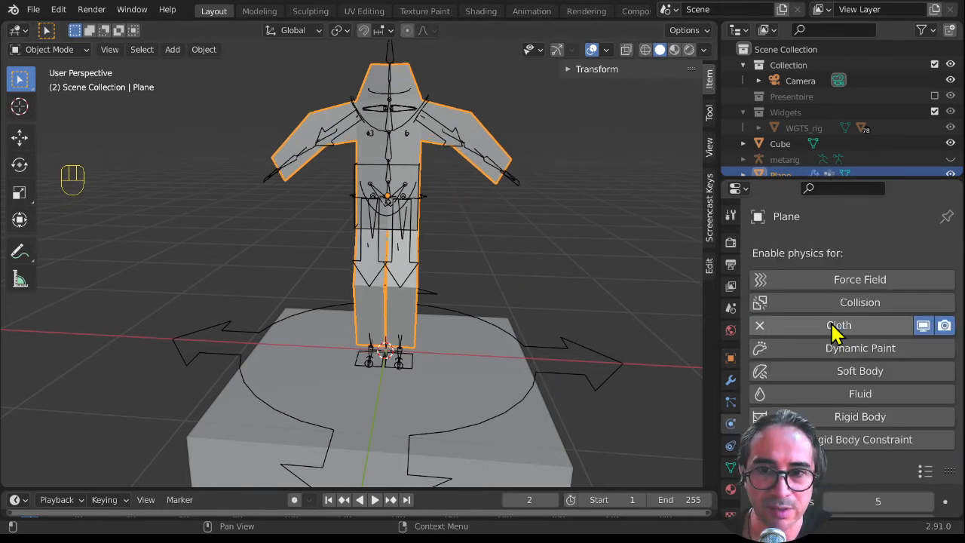
Enlarge the timeline and briefly test the cloth animation playback from frame 0.
drag(343, 483, 344, 457)
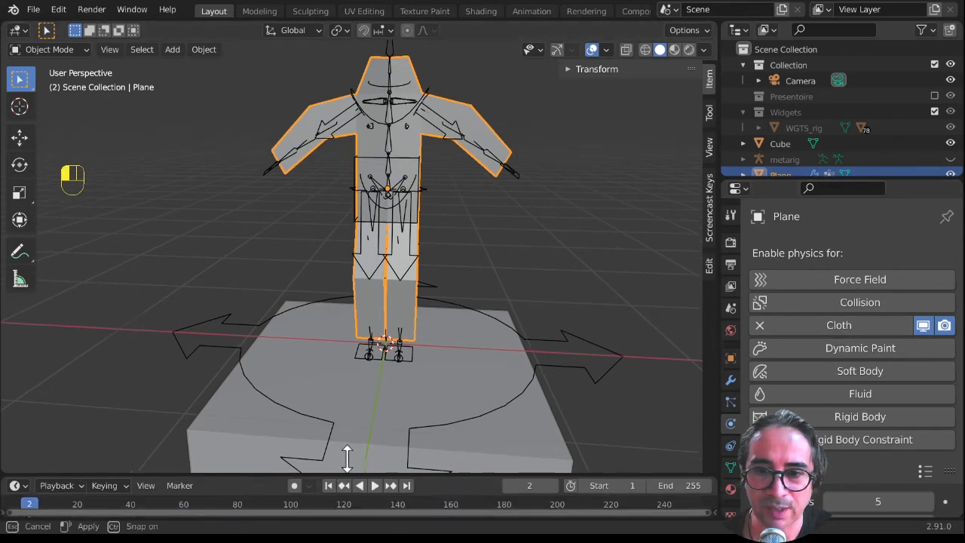
click(23, 494)
key(space)
key(space)
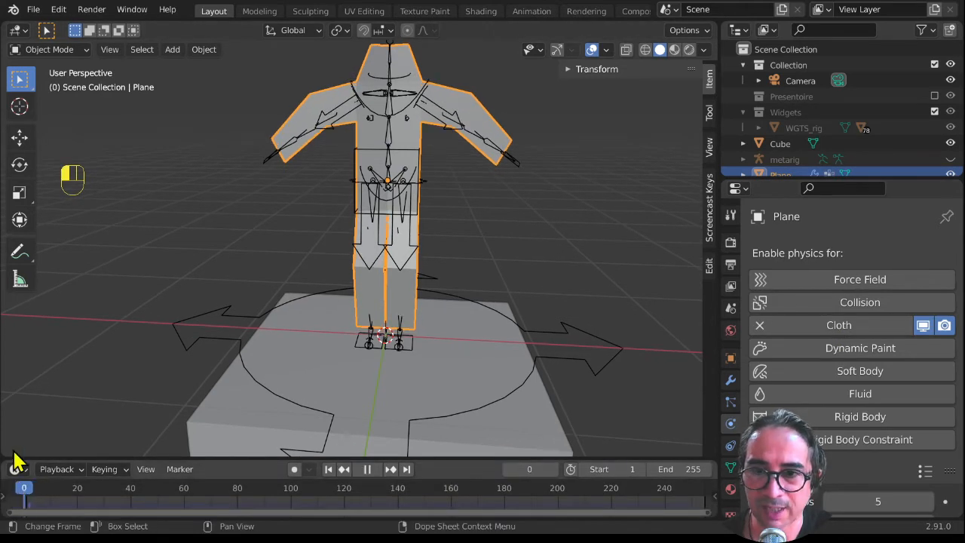
middle_drag(517, 375, 501, 279)
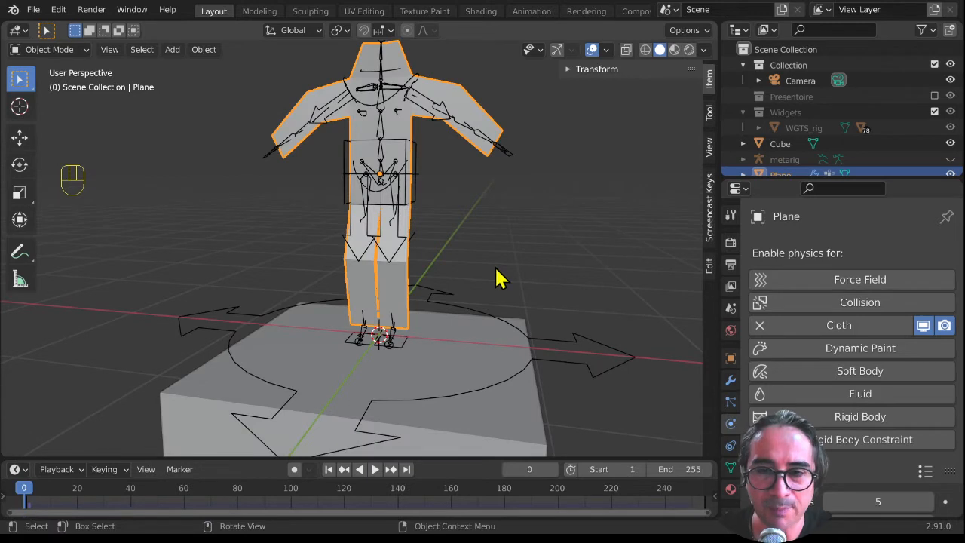
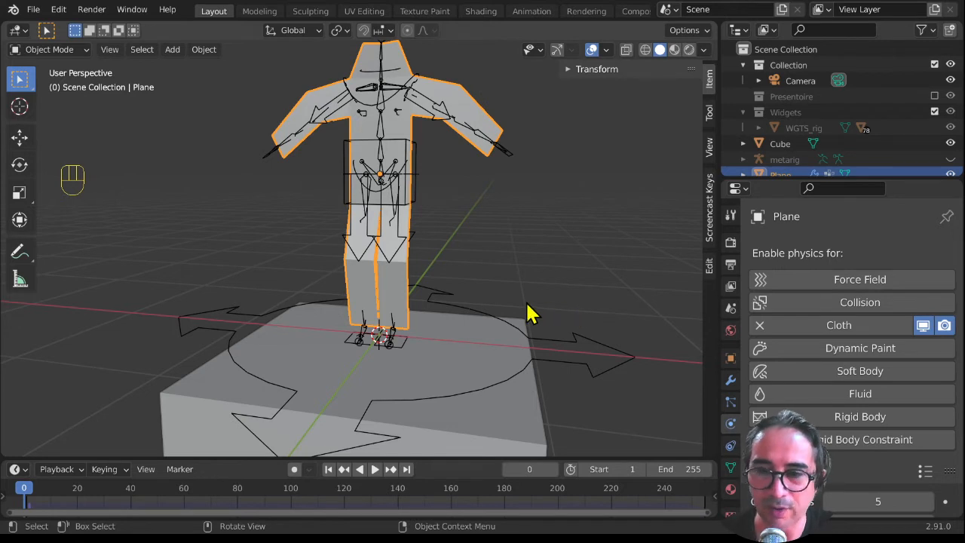
Add the rig to the mesh selection, pick its root control in Pose Mode and parent the mesh to that bone.
key(shift)
shift+click(446, 315)
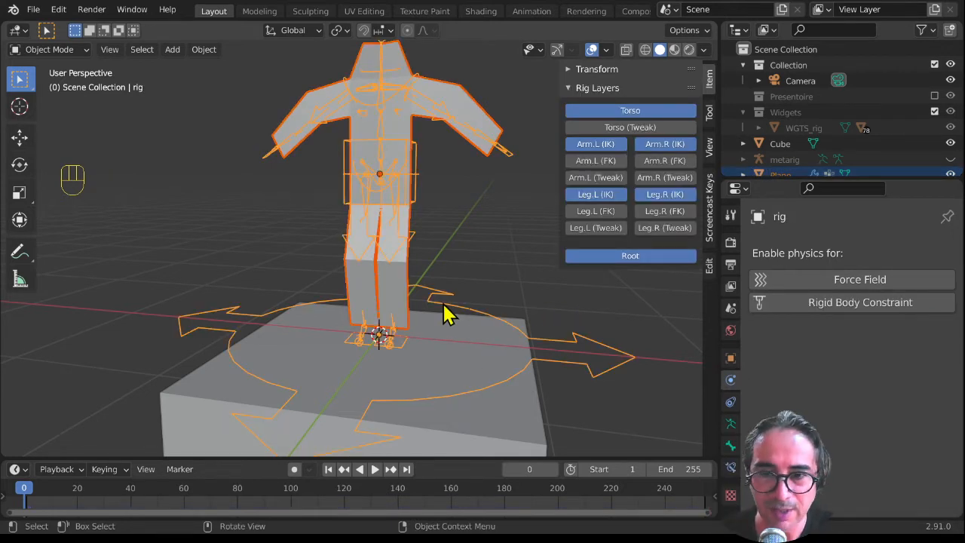
key(ctrl)
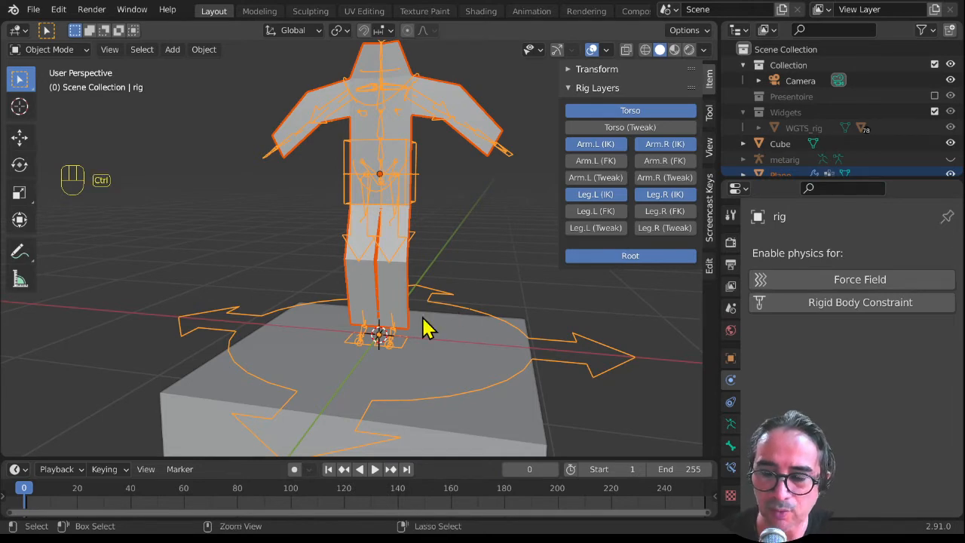
key(ctrl+Tab)
click(469, 393)
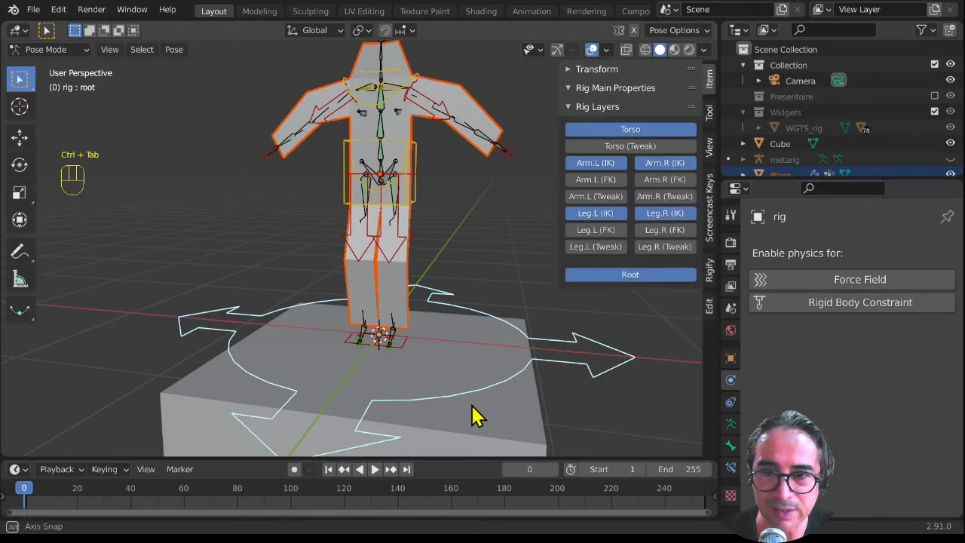
middle_drag(514, 312, 527, 312)
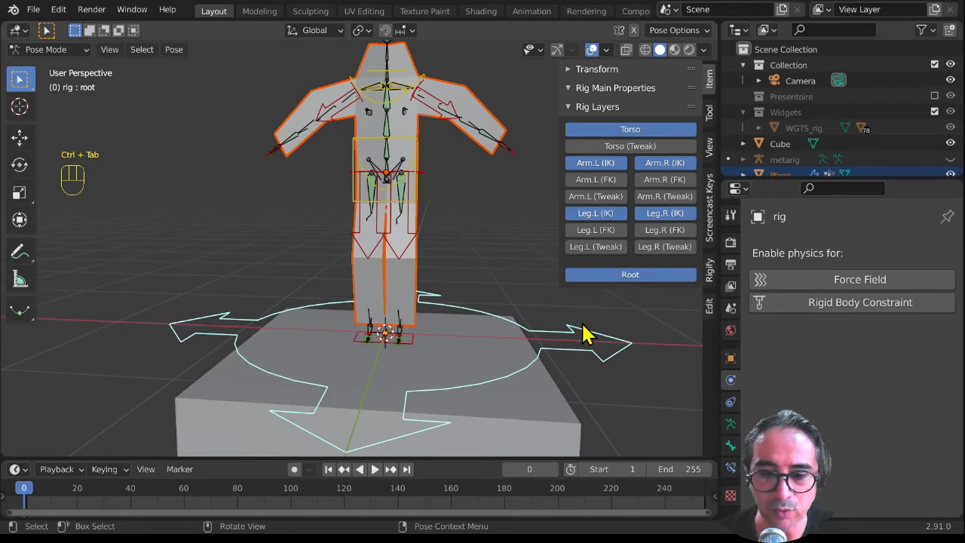
key(ctrl+p)
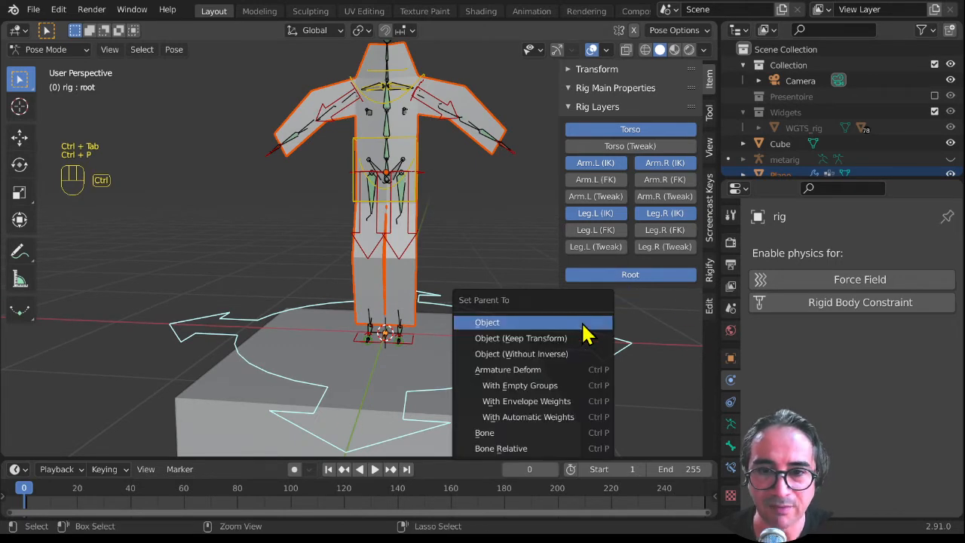
click(489, 432)
Try moving the rig's root control to check how the parented mesh behaves.
click(417, 134)
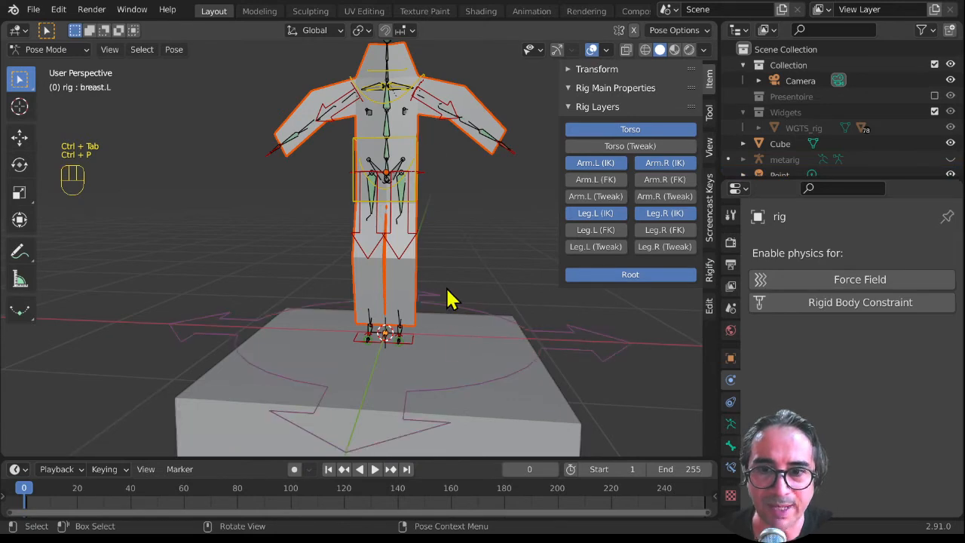
click(446, 405)
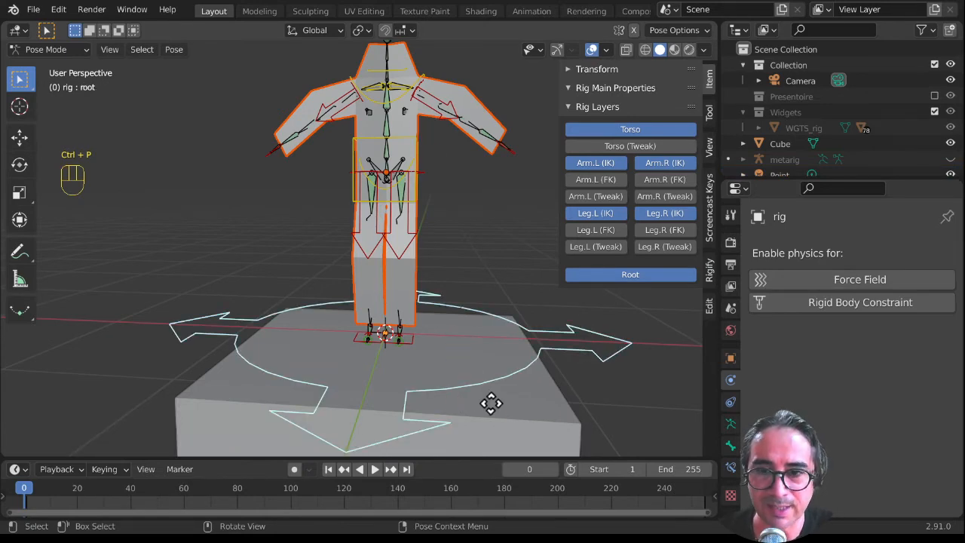
middle_drag(491, 403, 437, 402)
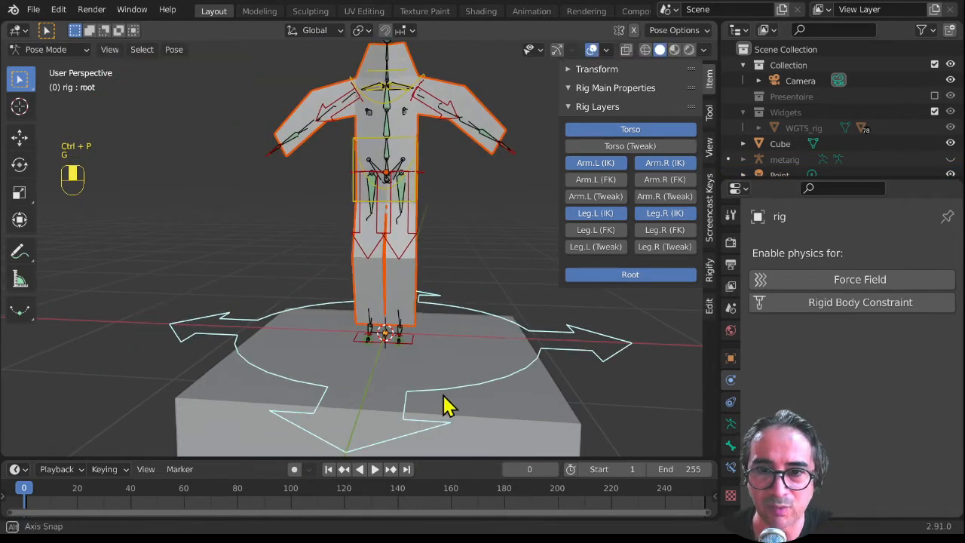
key(g)
Add a Copy Location constraint to the torso control, targeting the BASSIN vertex group of the Plane object.
middle_drag(593, 362, 523, 312)
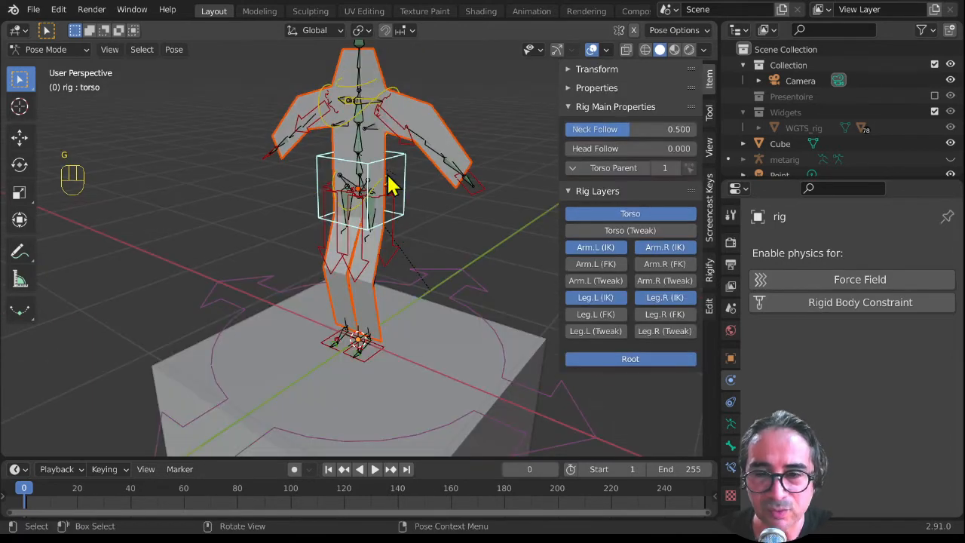
scroll(391, 184, up, 3)
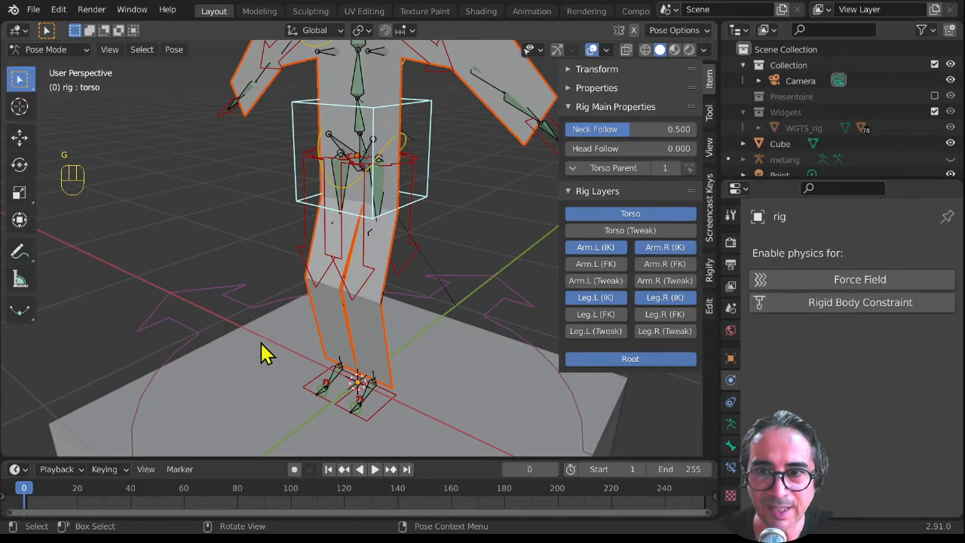
middle_drag(265, 351, 396, 361)
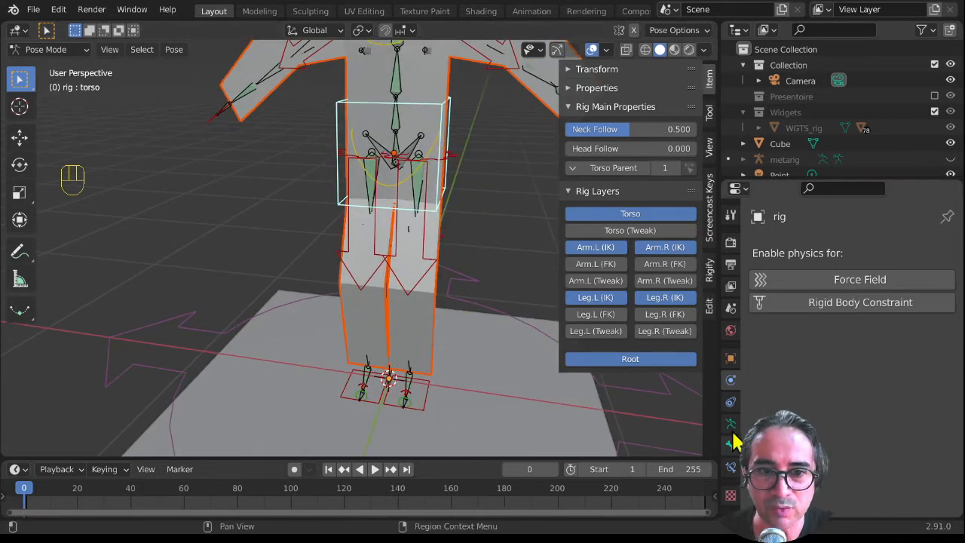
click(730, 468)
click(801, 255)
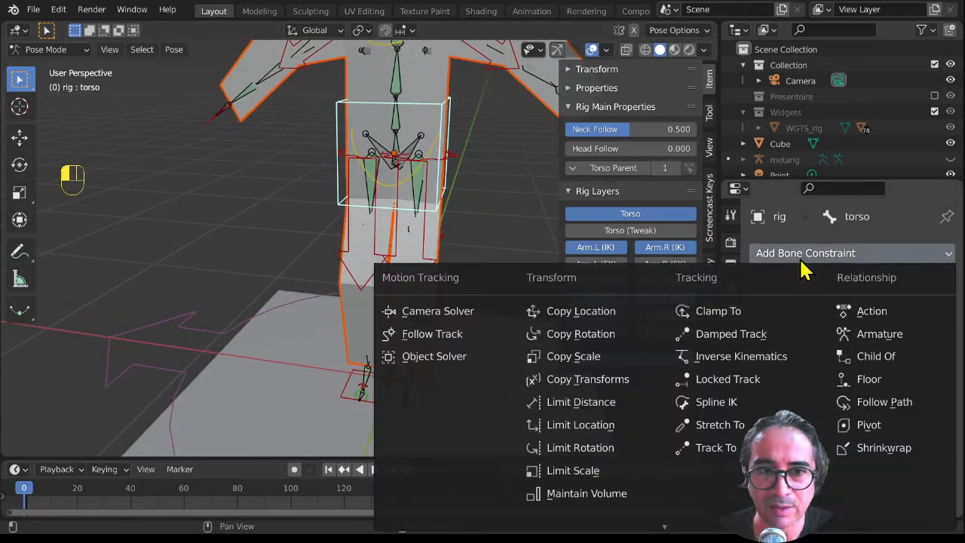
click(567, 311)
click(879, 320)
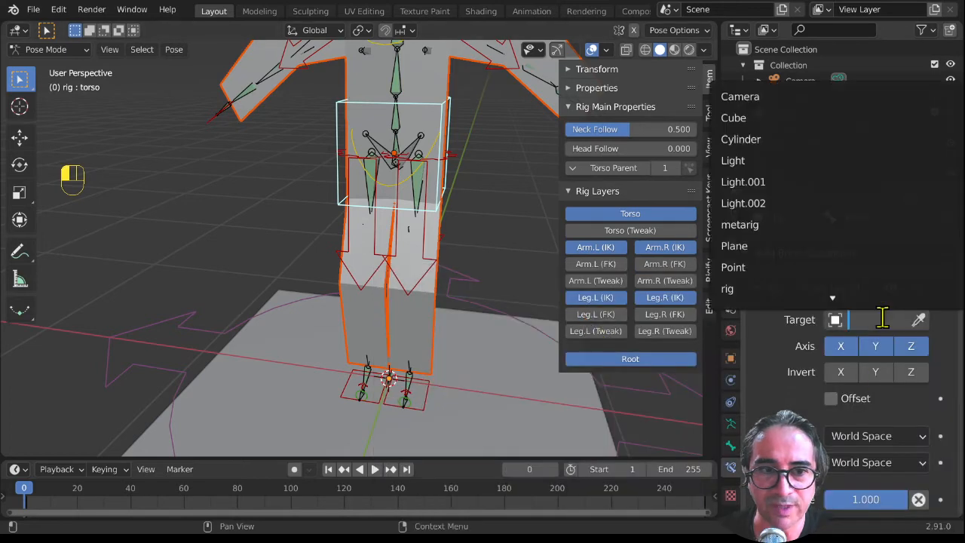
click(765, 247)
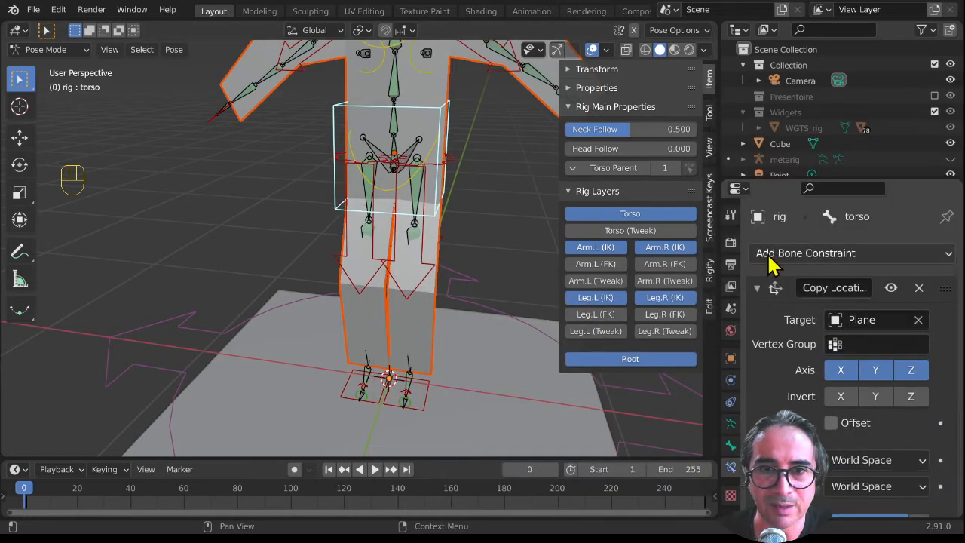
click(859, 345)
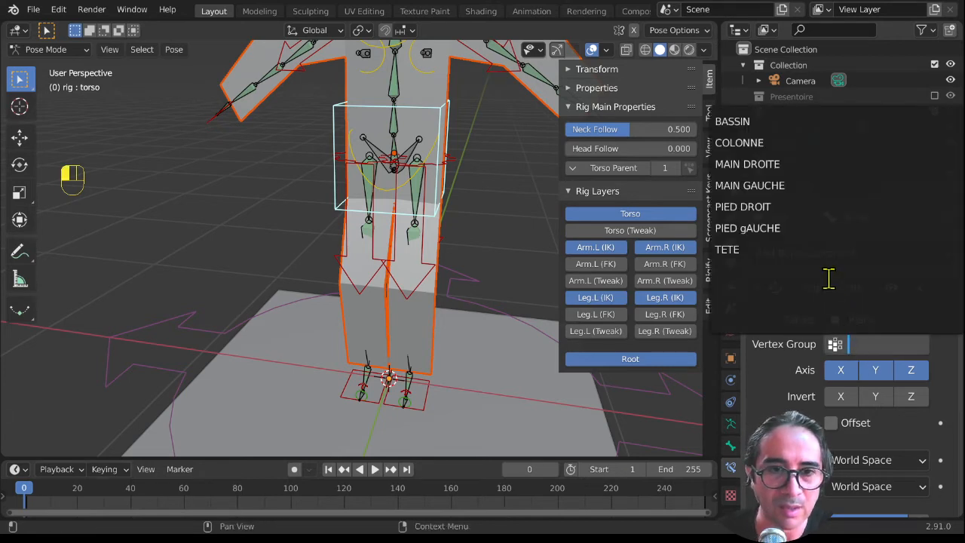
click(751, 128)
Leave the rig's pose editing and put the Plane mesh into Edit Mode.
middle_drag(490, 335, 426, 252)
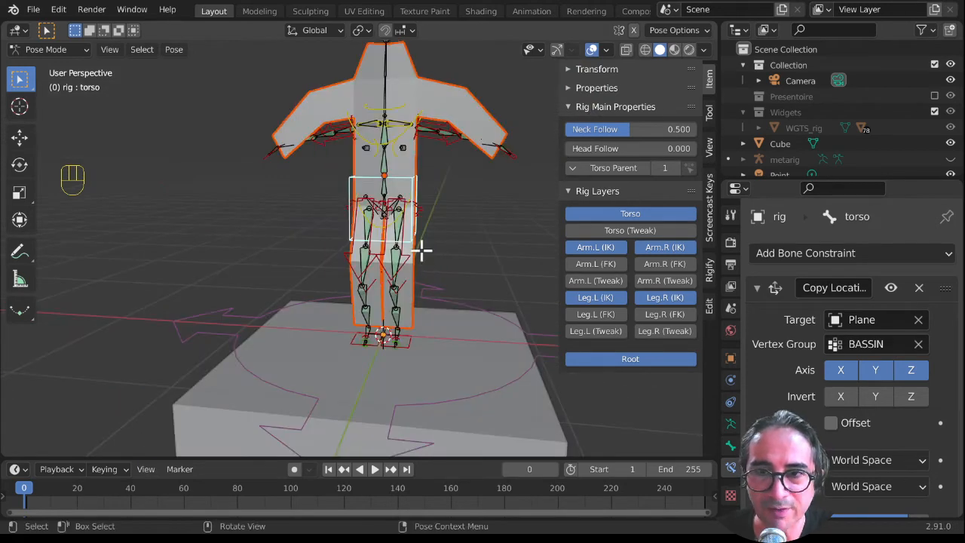
key(Tab)
key(Tab)
key(Tab)
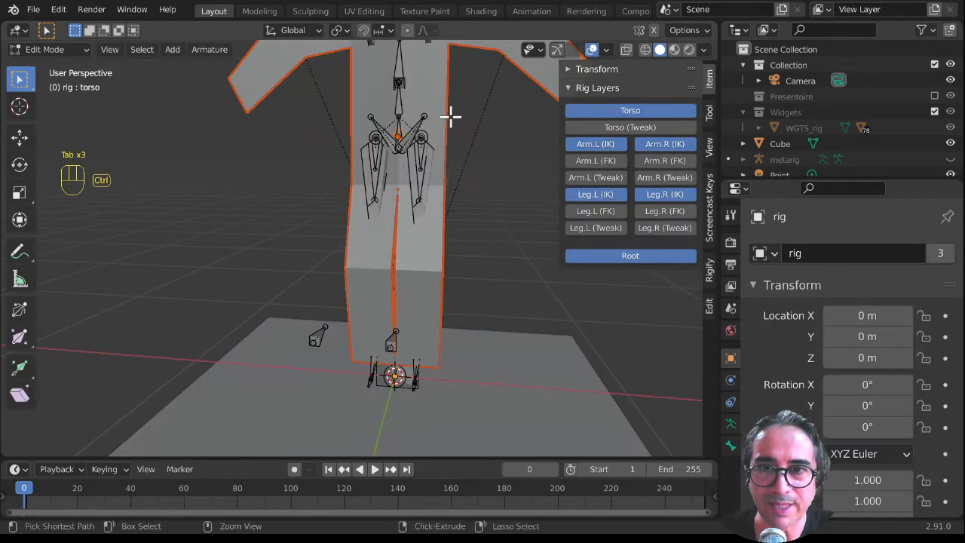
key(ctrl+Tab)
click(47, 49)
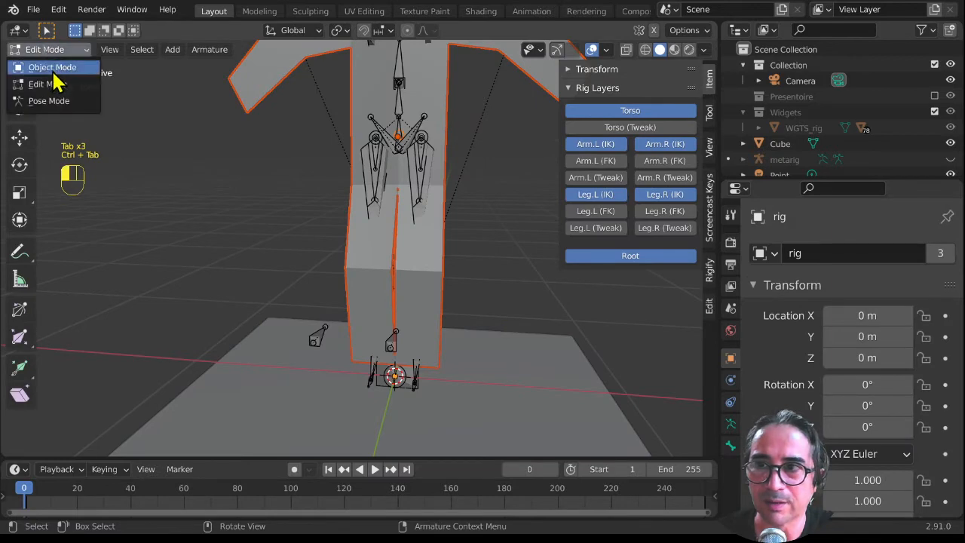
click(53, 67)
click(254, 97)
click(50, 49)
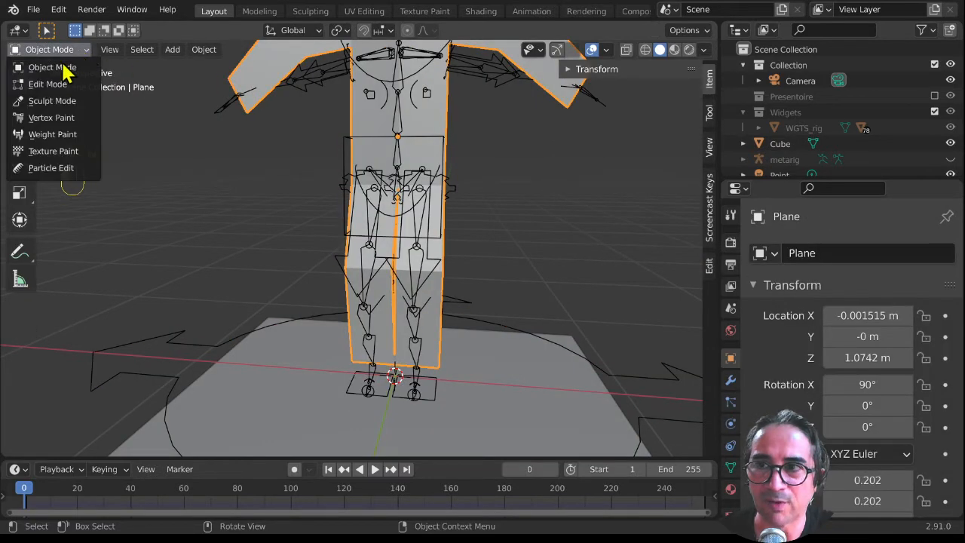
click(48, 83)
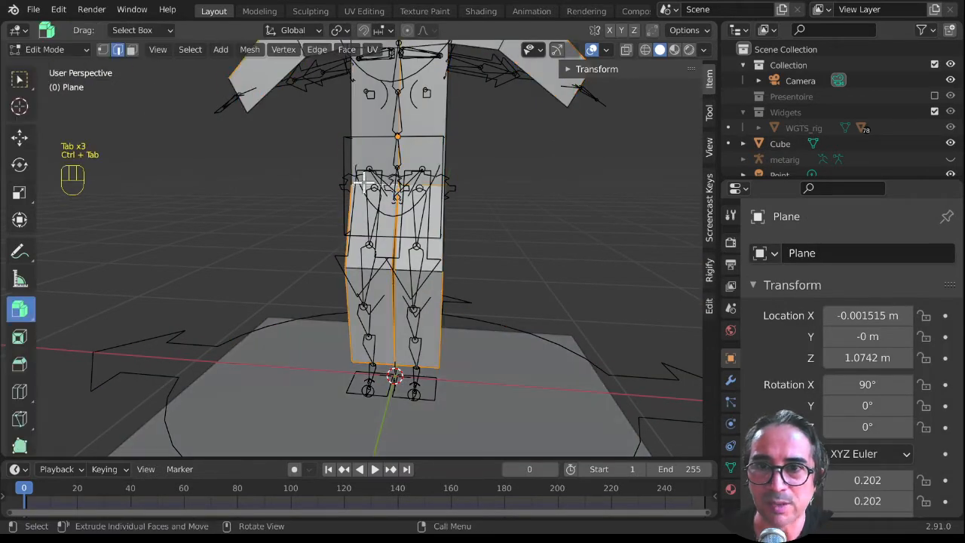
Move the mesh's hip edges along Z, with a last shift of about 0.065 m, and return to Object Mode.
click(409, 186)
shift+click(374, 187)
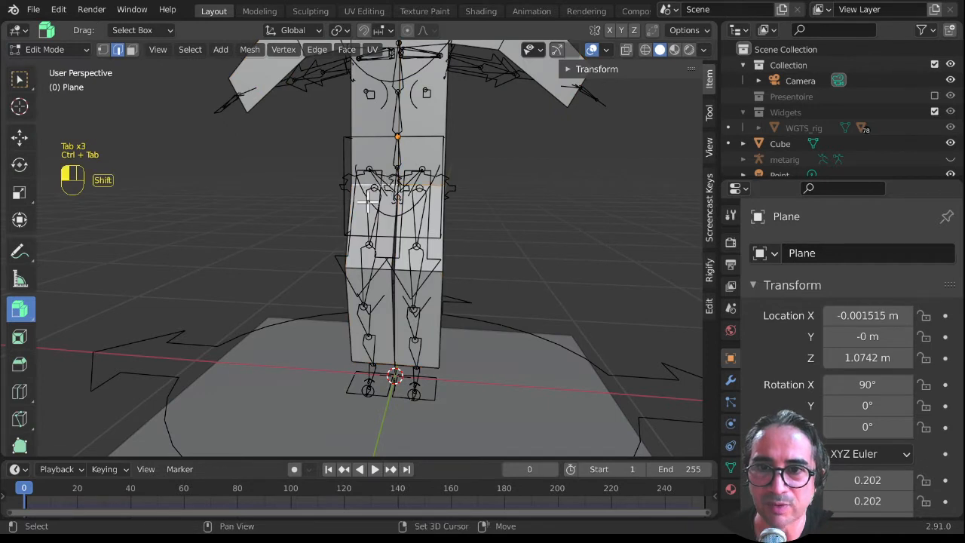
key(g)
key(z)
click(434, 218)
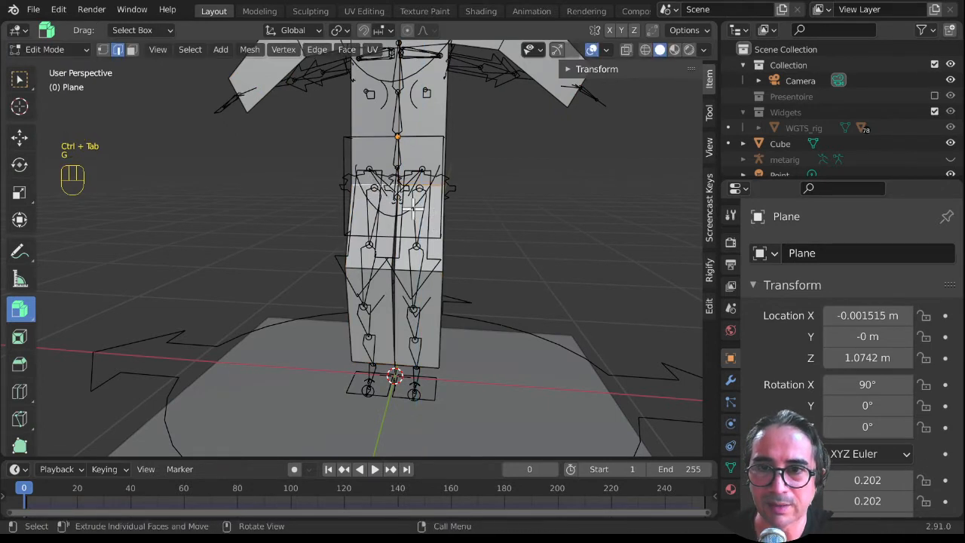
key(g)
key(z)
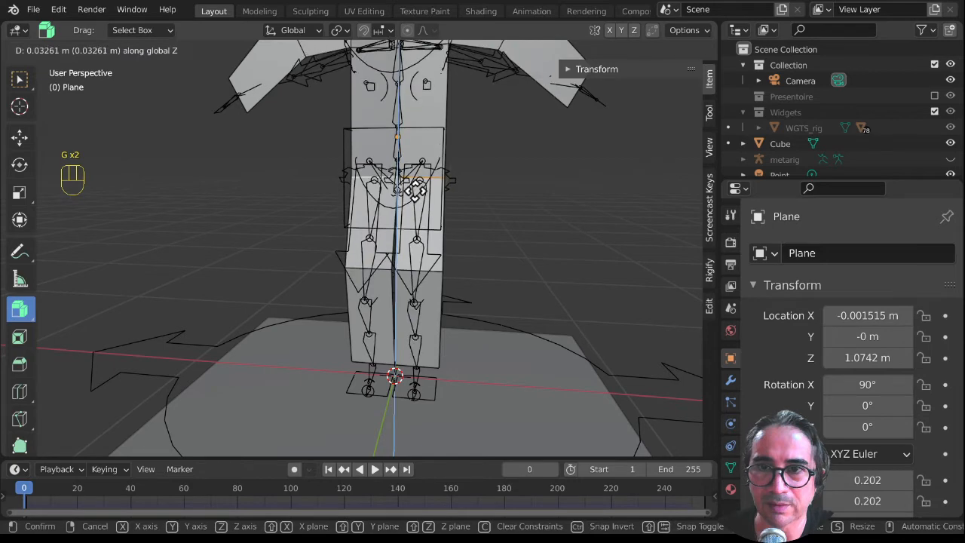
click(428, 198)
middle_drag(428, 197, 430, 274)
key(g)
key(z)
click(445, 256)
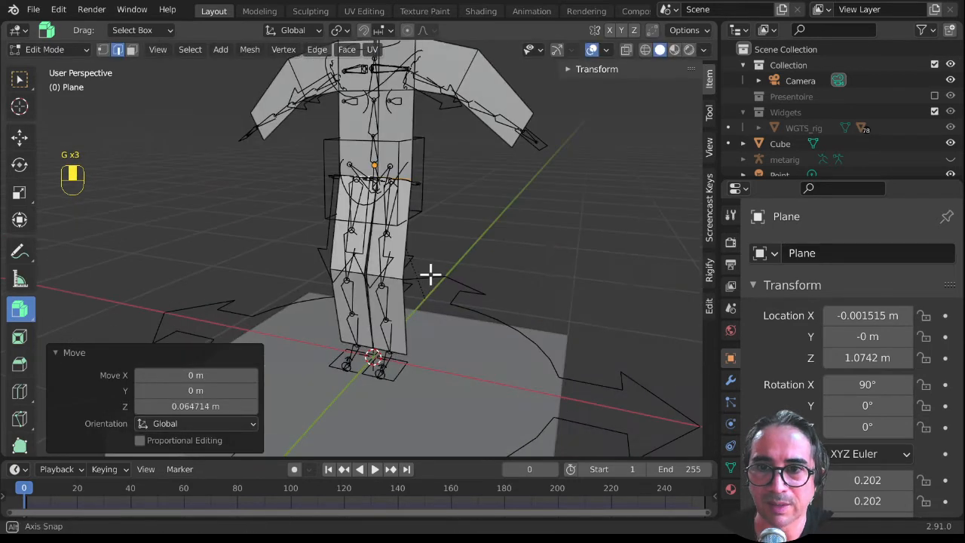
click(46, 49)
click(43, 67)
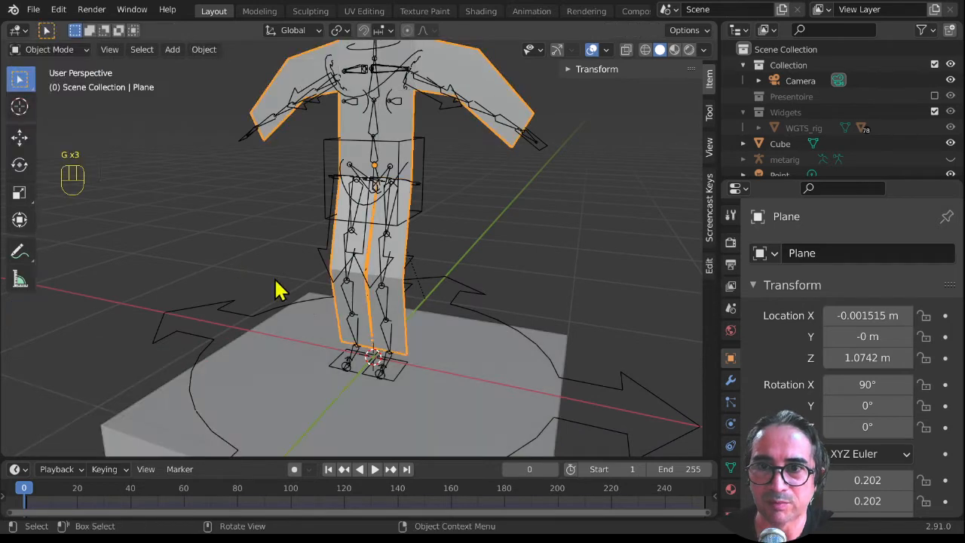
Enlarge the Properties editor and show the Plane mesh's physics settings.
middle_drag(308, 303, 356, 348)
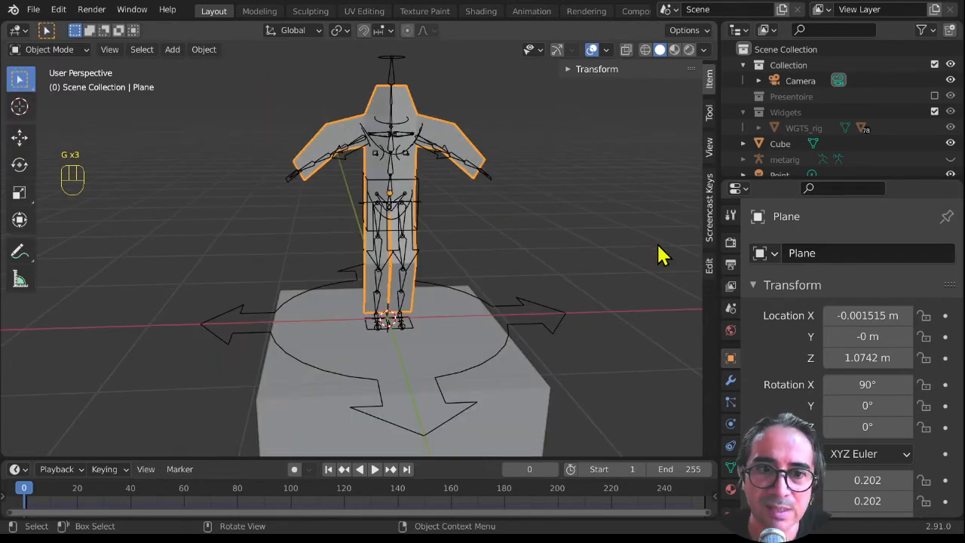
drag(809, 179, 808, 110)
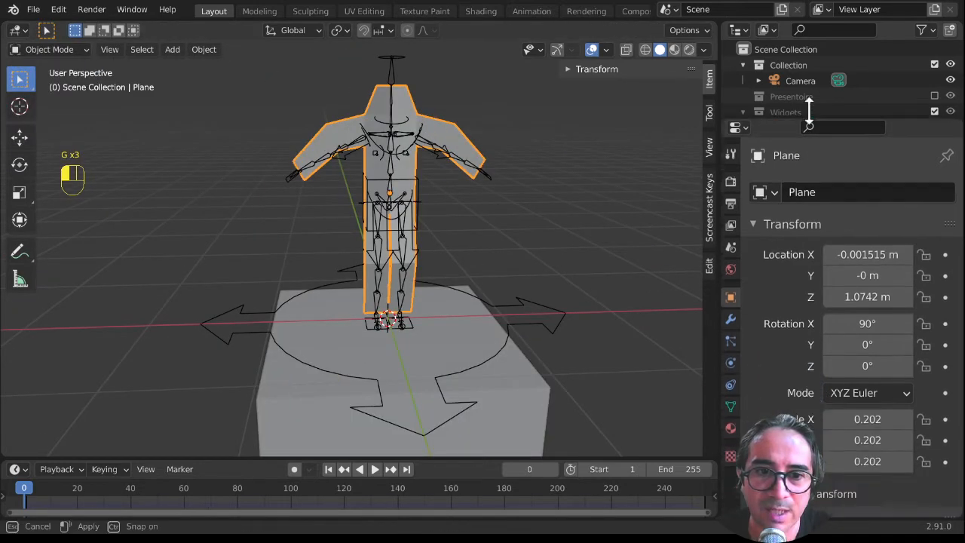
click(729, 354)
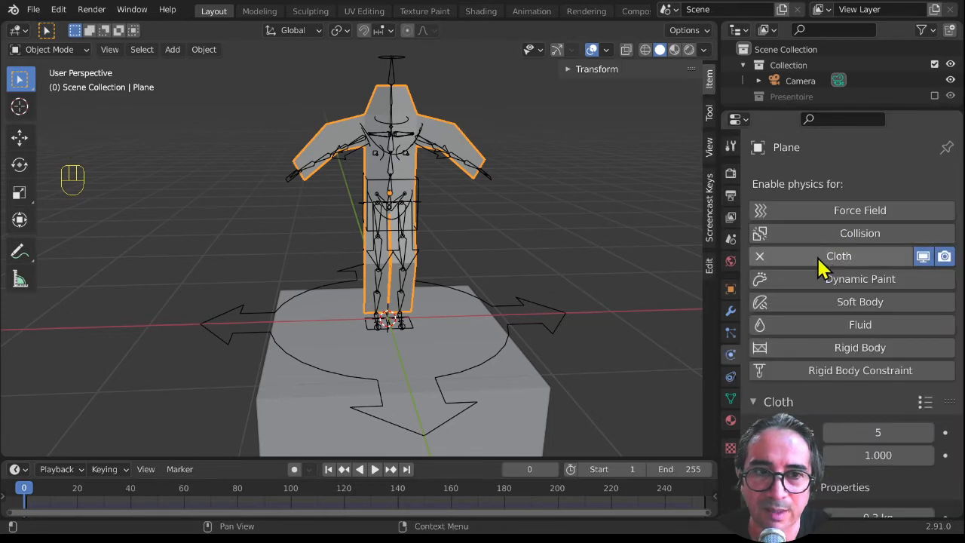
middle_drag(550, 416, 487, 249)
scroll(498, 416, up, 3)
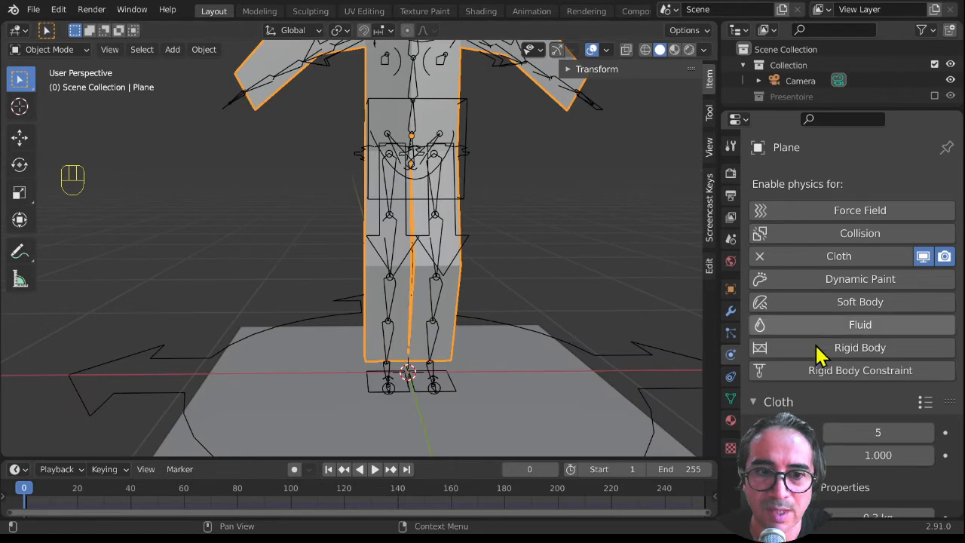
Set the Plane's cloth Pin Group to the COLONNE vertex group in the Shape settings.
scroll(819, 351, down, 10)
scroll(799, 362, down, 8)
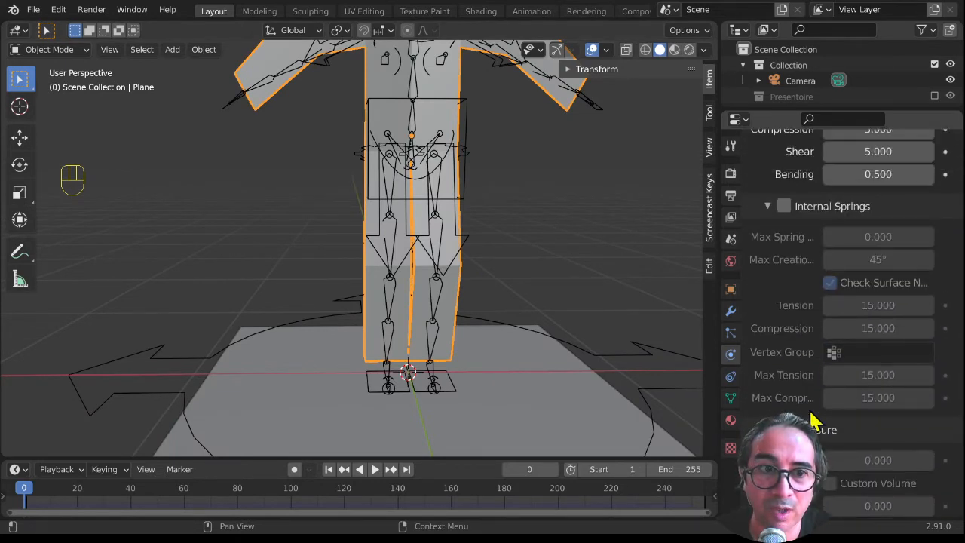
click(767, 209)
scroll(768, 229, up, 4)
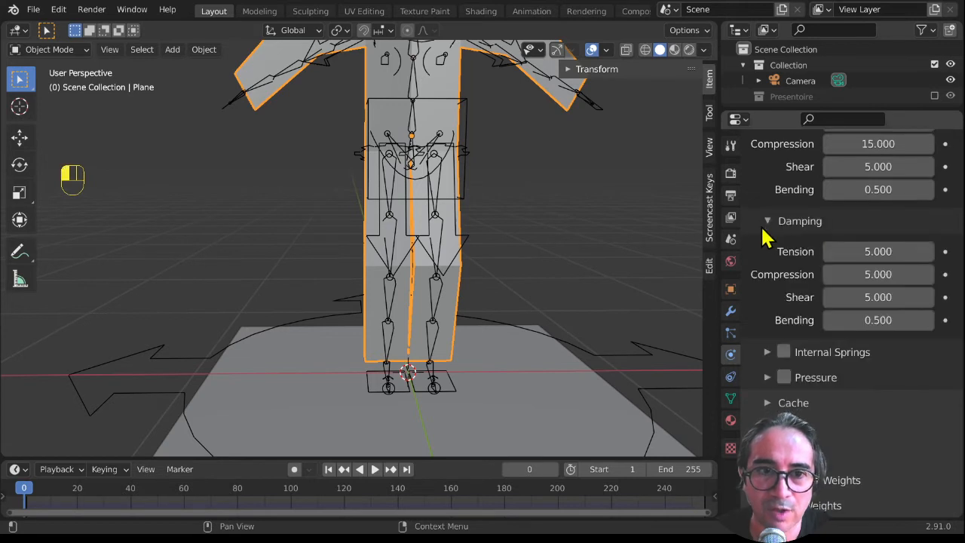
click(787, 428)
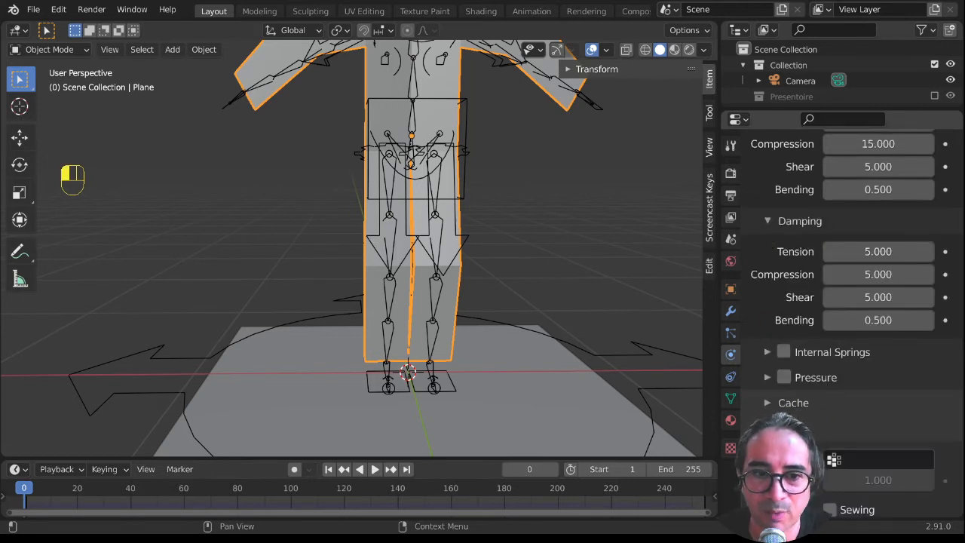
scroll(751, 422, down, 3)
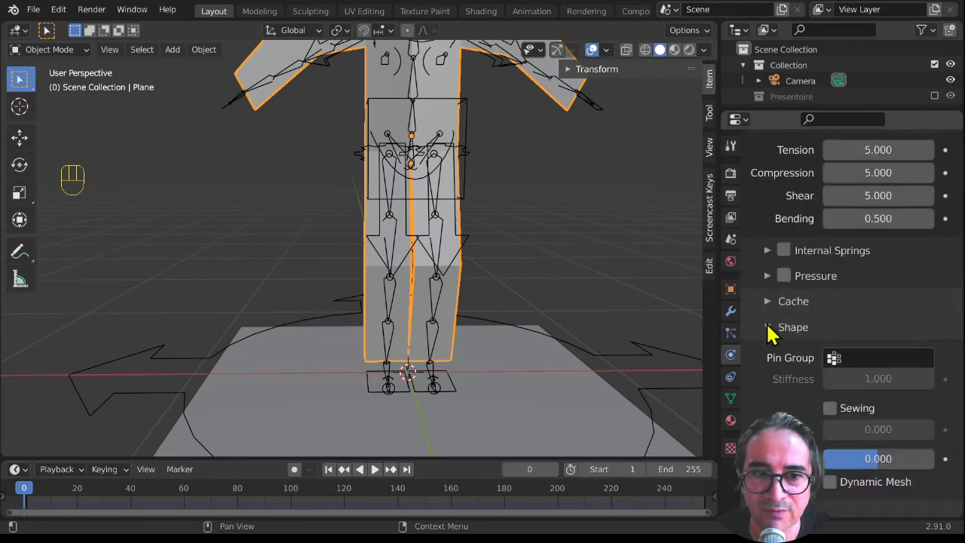
click(836, 360)
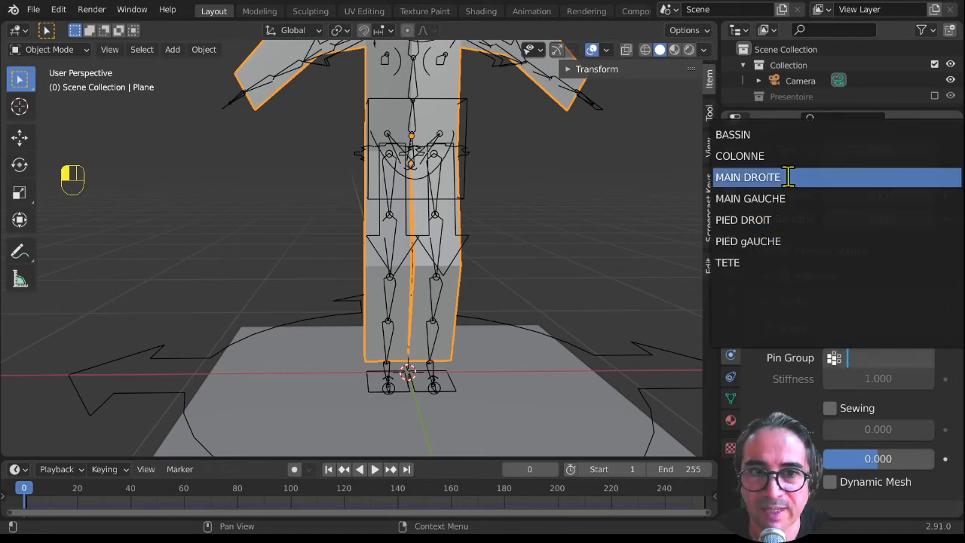
click(754, 155)
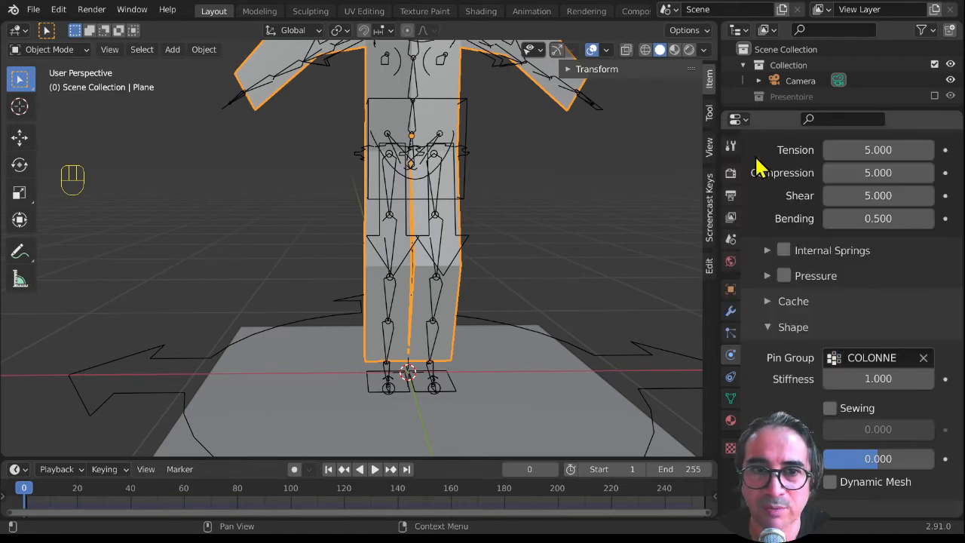
Play the cloth simulation to check how the pinned mesh behaves, stop it and return to frame 0.
scroll(538, 339, down, 3)
key(space)
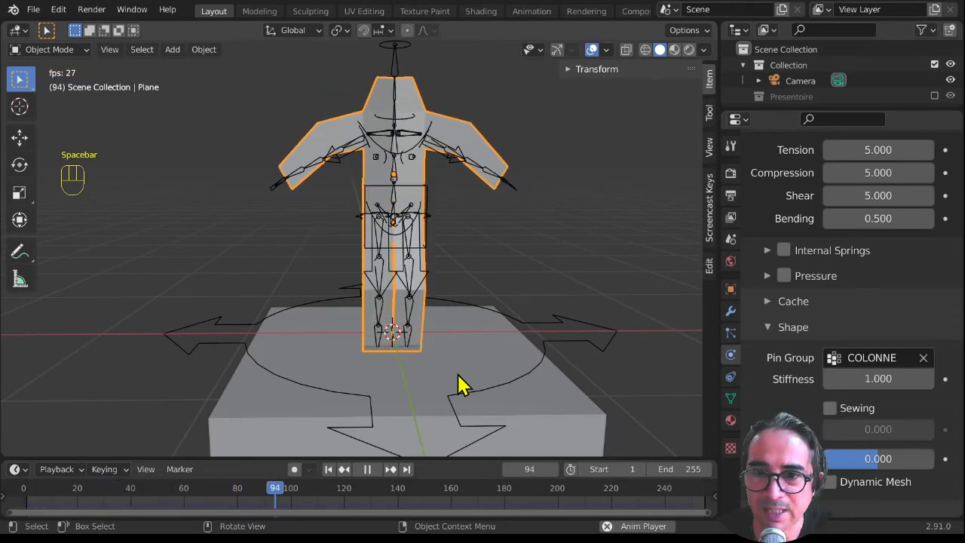
middle_drag(462, 384, 445, 384)
key(space)
drag(226, 499, 24, 495)
Put the rig in Pose Mode and add a Floor constraint targeting the Cube to the foot_ik.L bone.
click(416, 345)
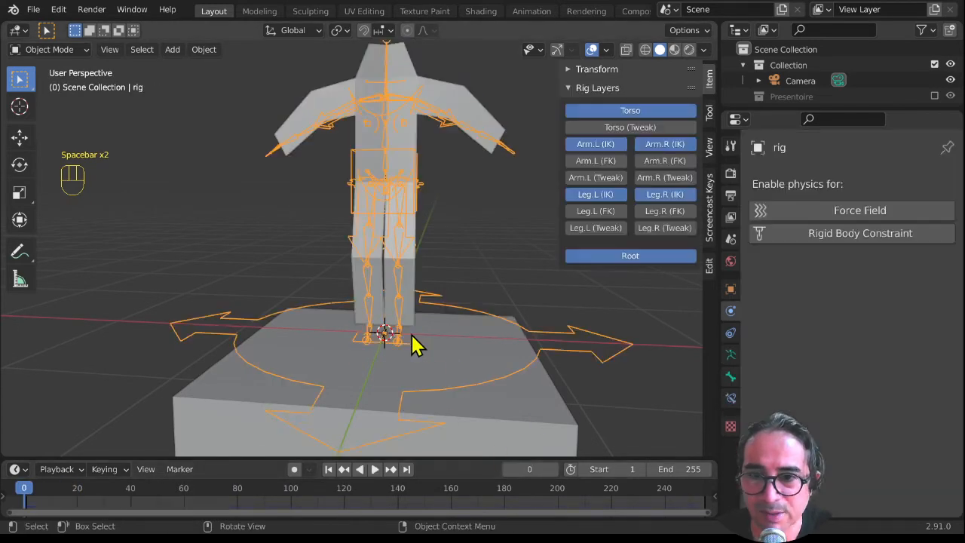
click(416, 349)
click(416, 350)
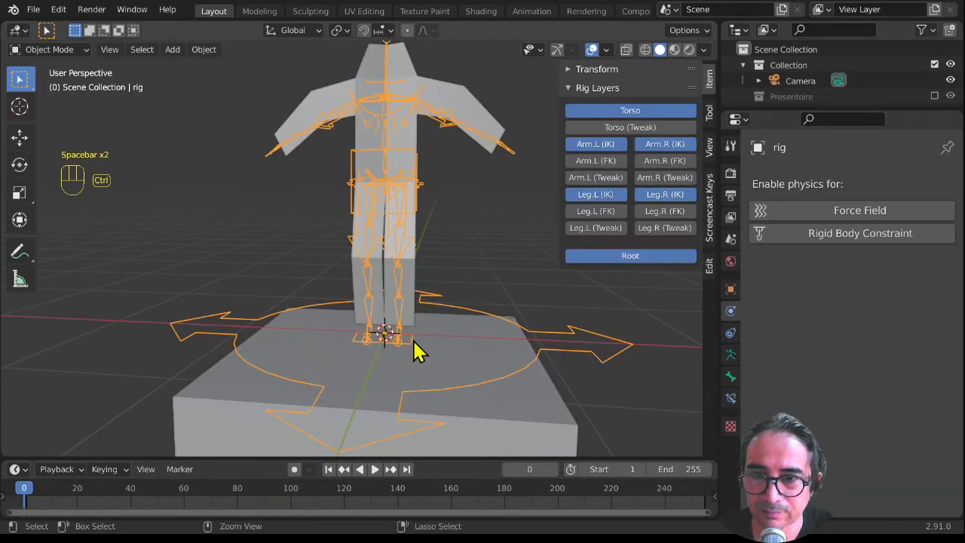
key(ctrl+Tab)
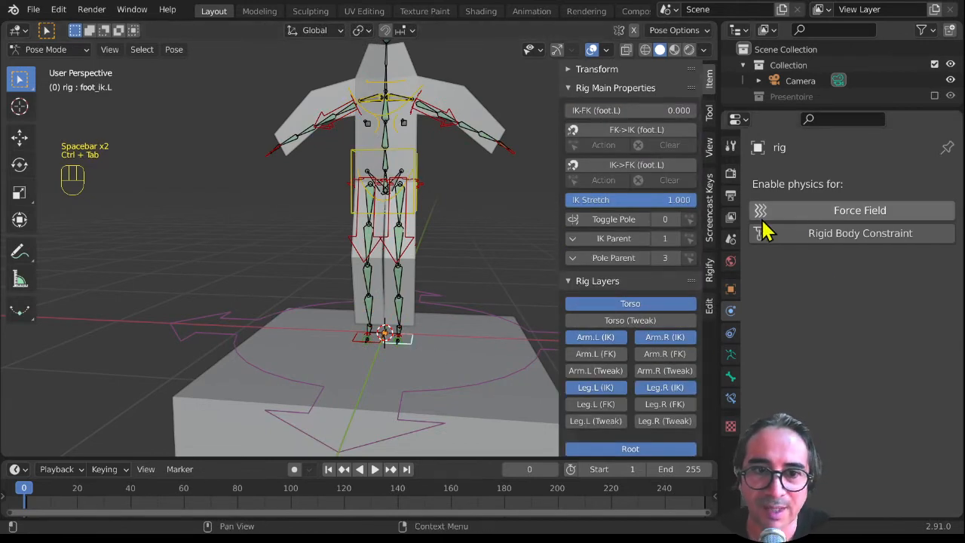
click(729, 400)
click(814, 188)
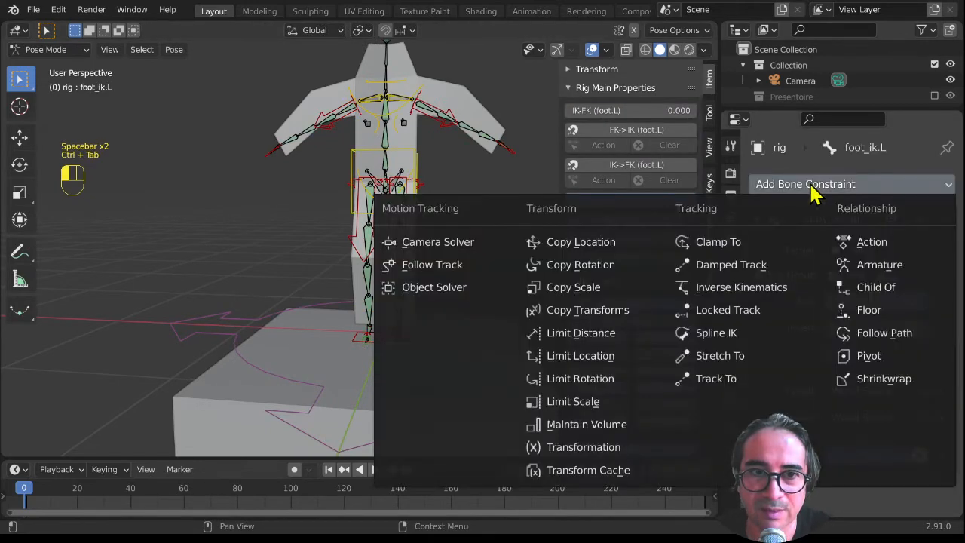
click(872, 311)
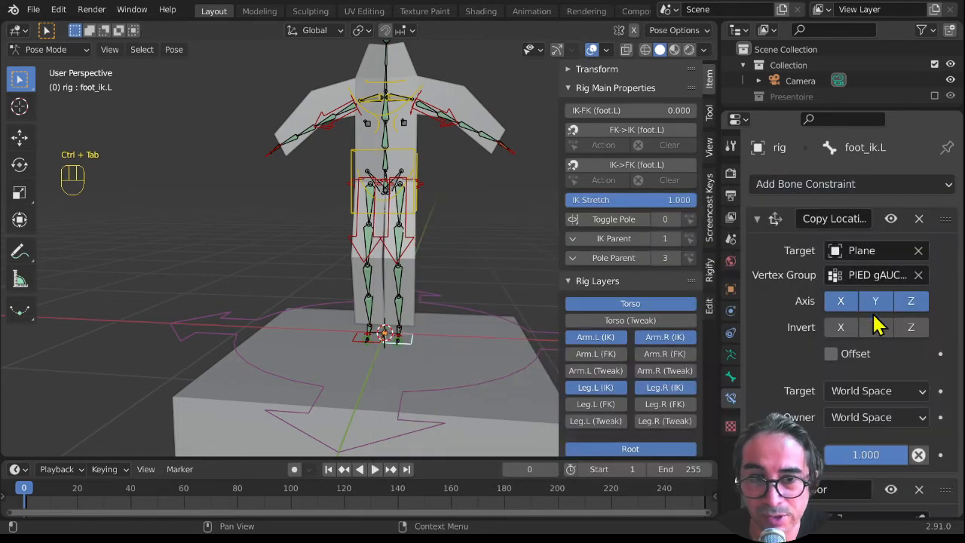
click(756, 219)
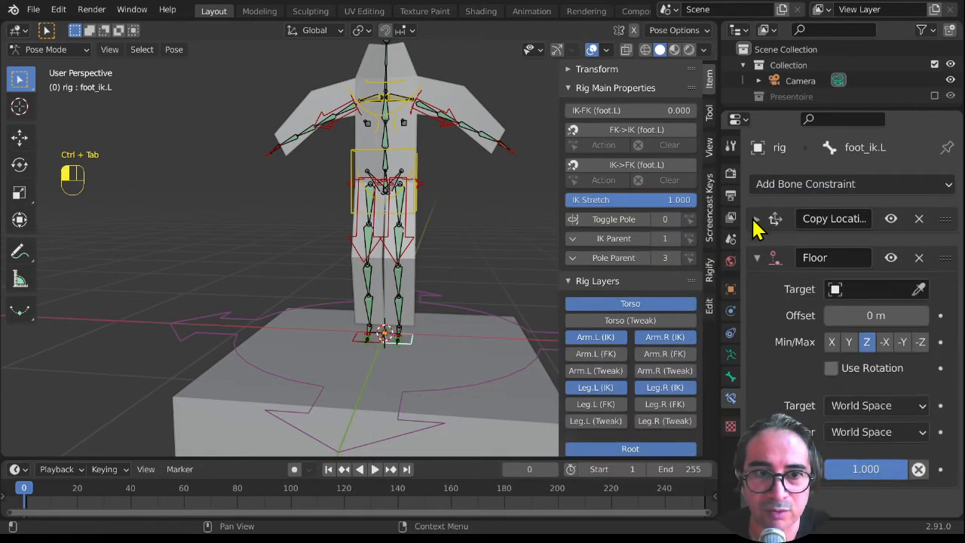
click(918, 280)
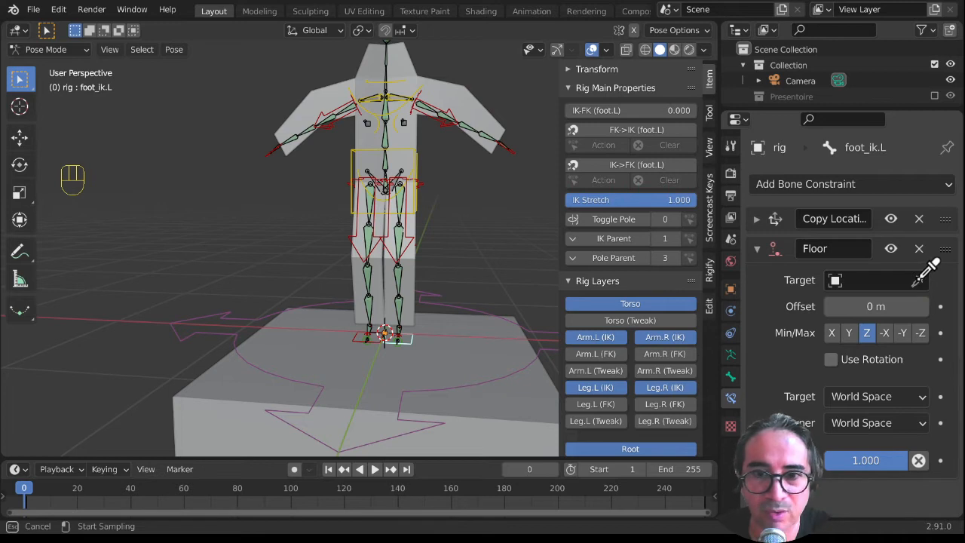
click(437, 369)
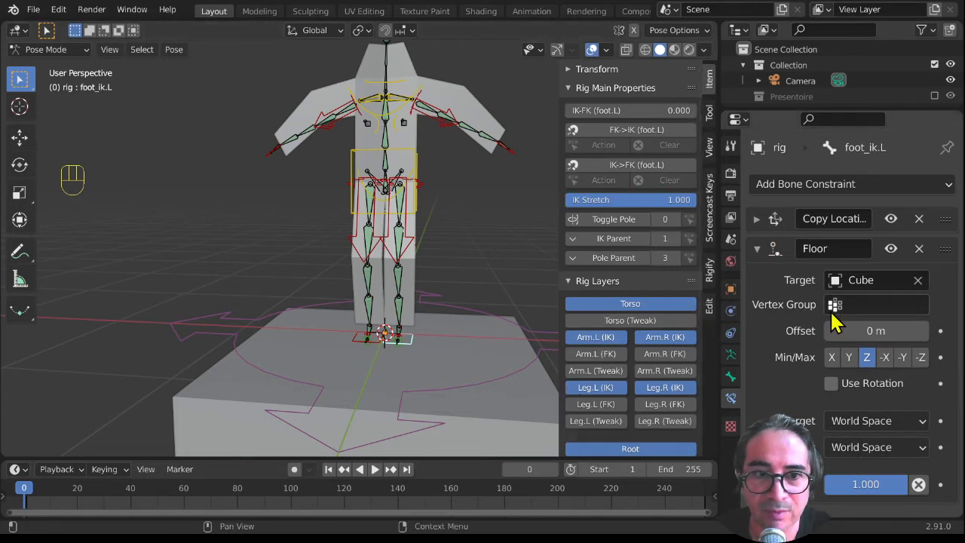
Return to Object Mode and raise the Cube along Z to about -1.02 m.
middle_drag(463, 405, 381, 404)
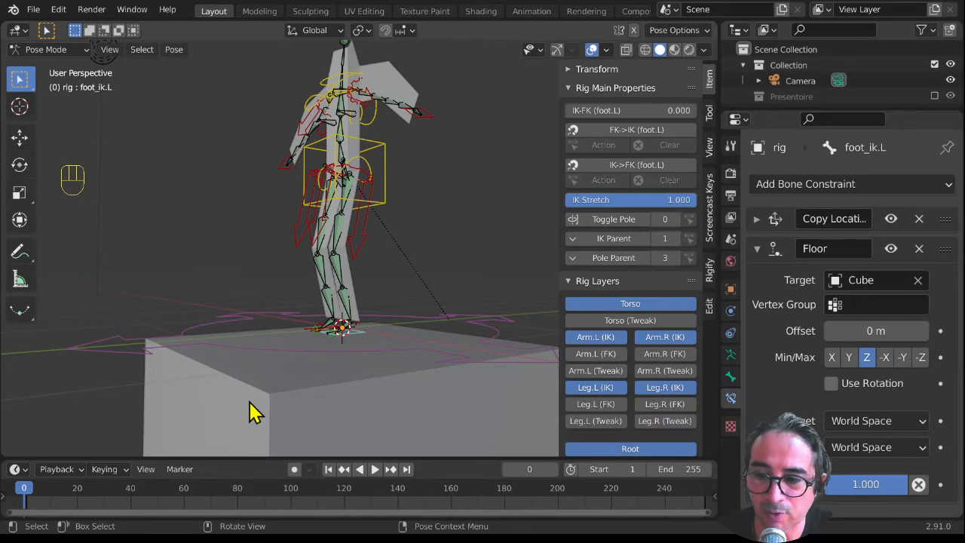
key(ctrl+Tab)
click(334, 428)
key(g)
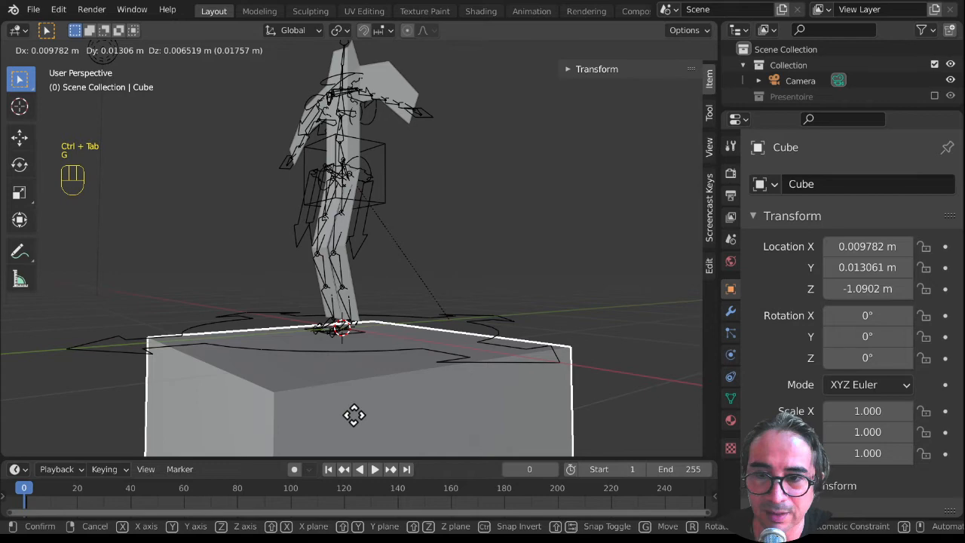
key(z)
click(316, 417)
Put the rig back in Pose Mode and reorder foot_ik.L's constraints so Floor comes before Copy Location.
click(377, 352)
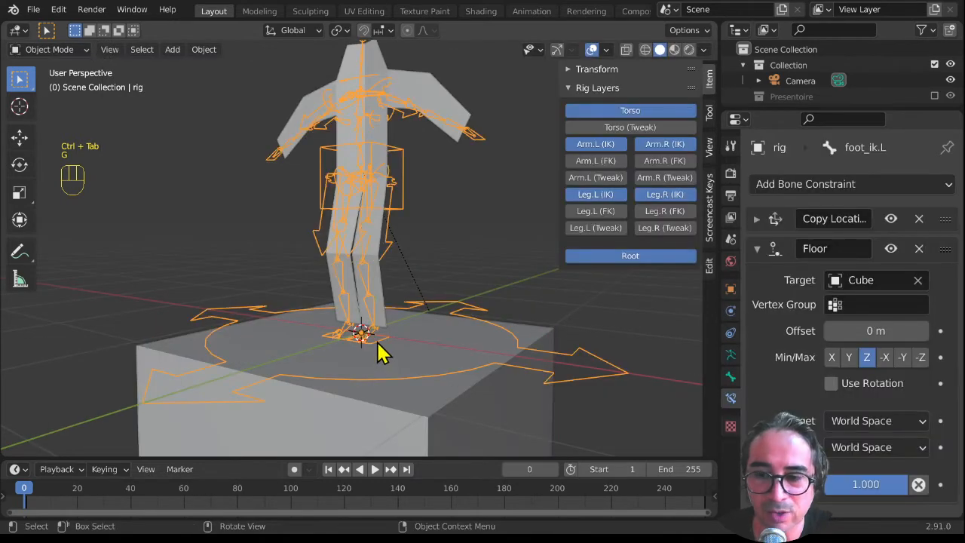
key(ctrl+Tab)
scroll(362, 356, up, 2)
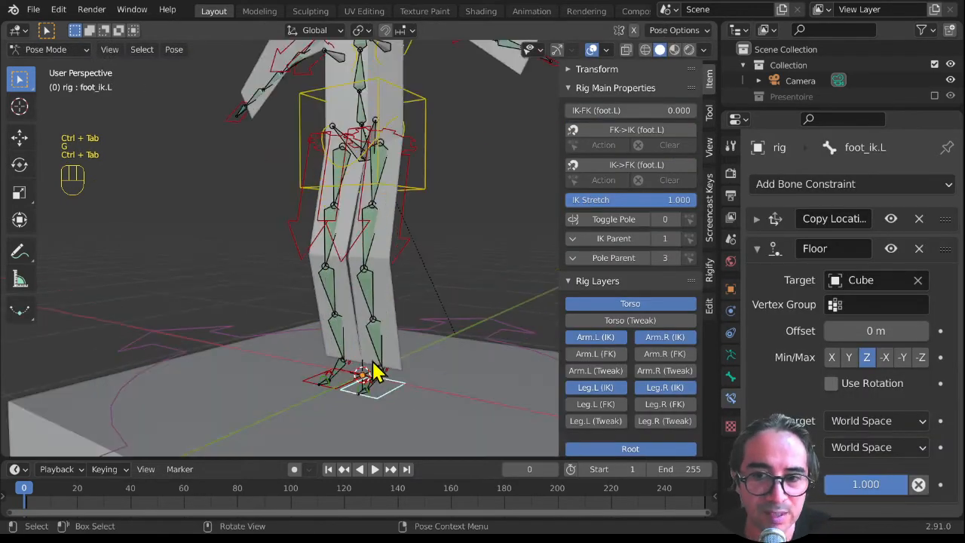
middle_drag(373, 361, 396, 364)
scroll(386, 391, down, 1)
scroll(386, 402, down, 1)
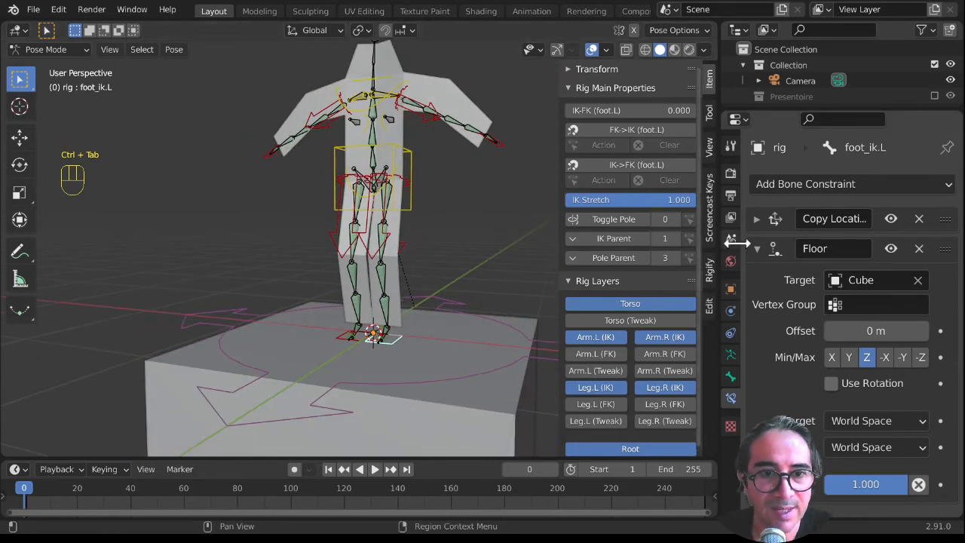
click(756, 249)
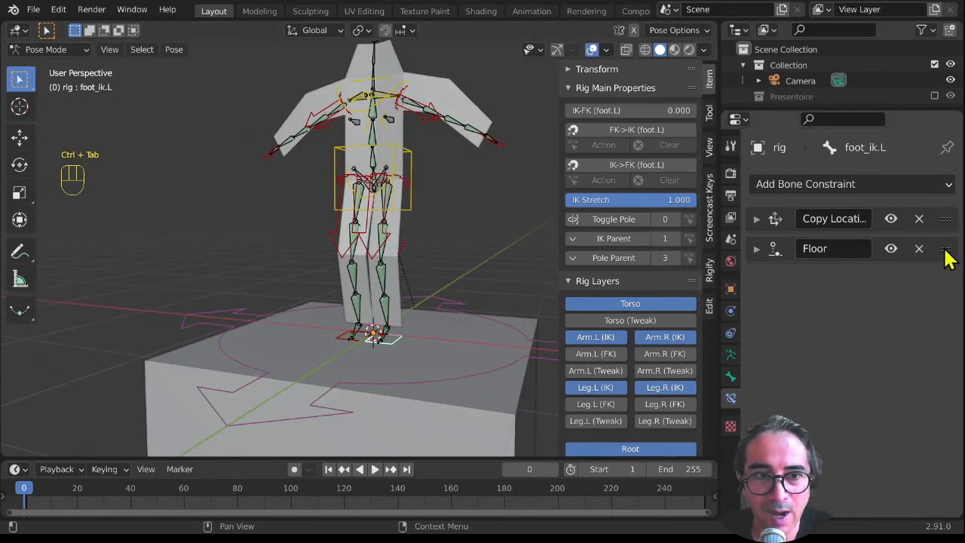
drag(945, 247, 941, 217)
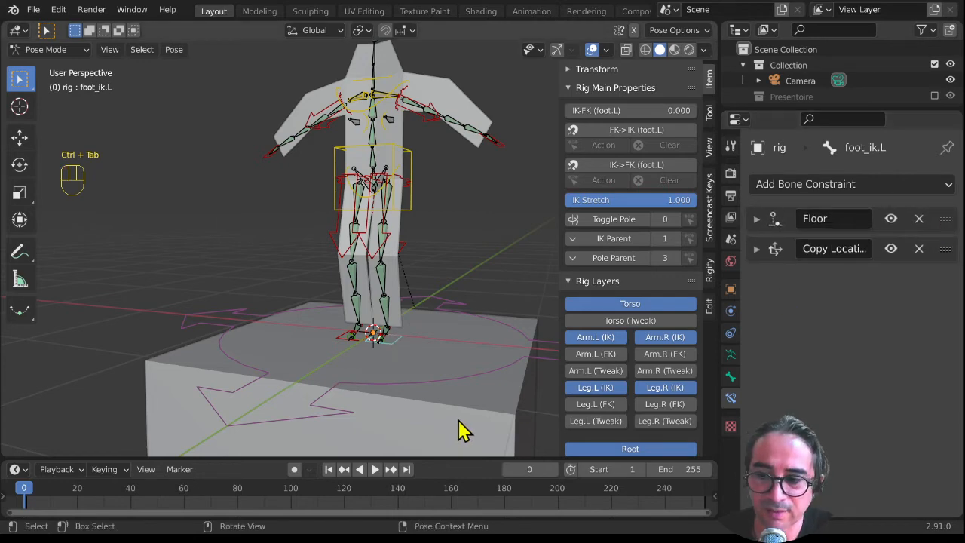
Try raising the Cube along Z in Object Mode to test the foot's Floor constraint, and cancel the move.
key(ctrl+Tab)
click(462, 426)
key(g)
key(z)
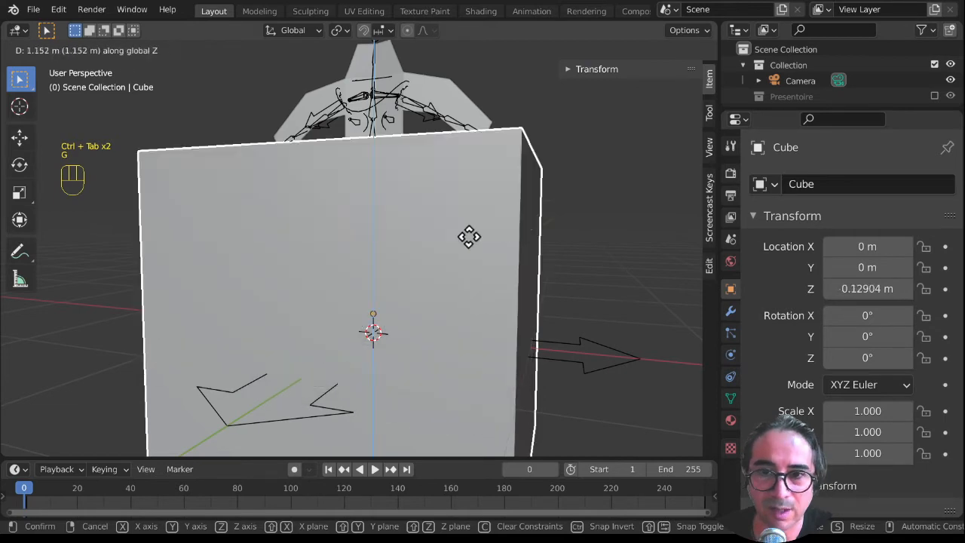
right_click(464, 241)
click(394, 345)
middle_drag(448, 403, 318, 343)
click(337, 381)
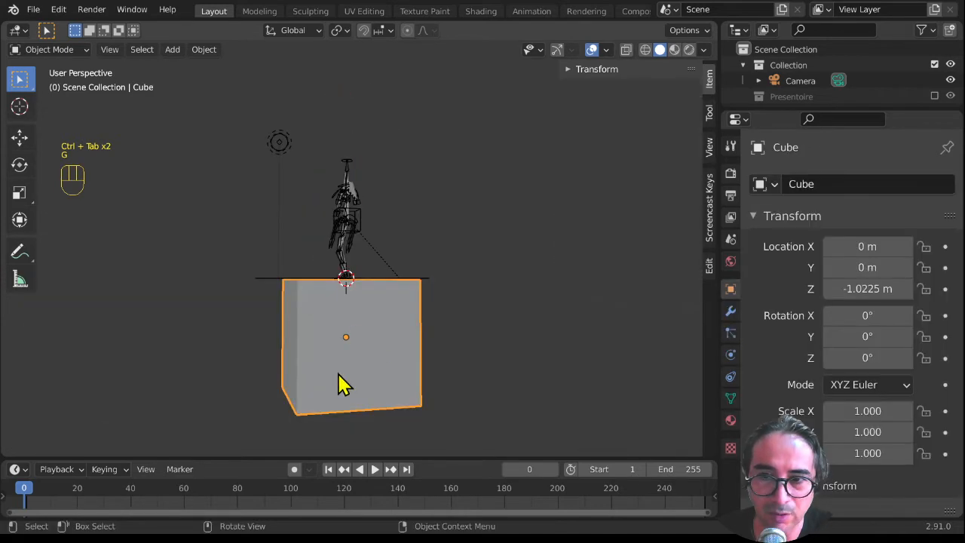
scroll(335, 400, up, 3)
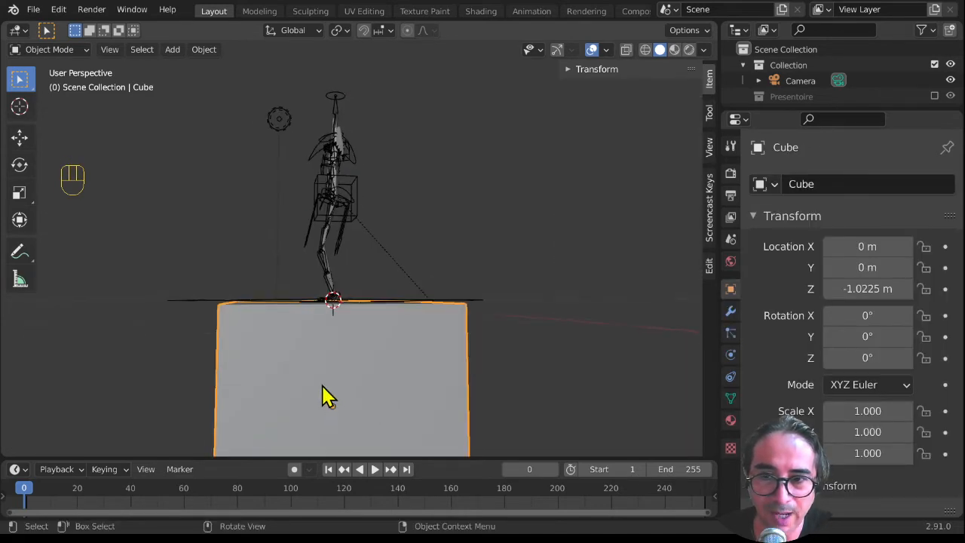
middle_drag(327, 397, 401, 386)
Try offsets of -3.8 m and 1.4 m on foot_ik.L's Floor constraint in Pose Mode, and delete the constraint.
click(396, 384)
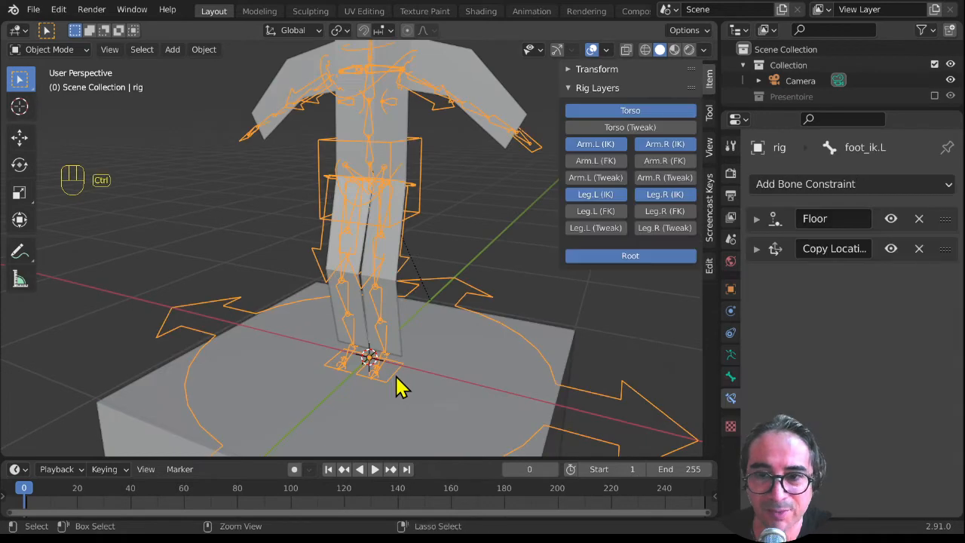
key(ctrl+Tab)
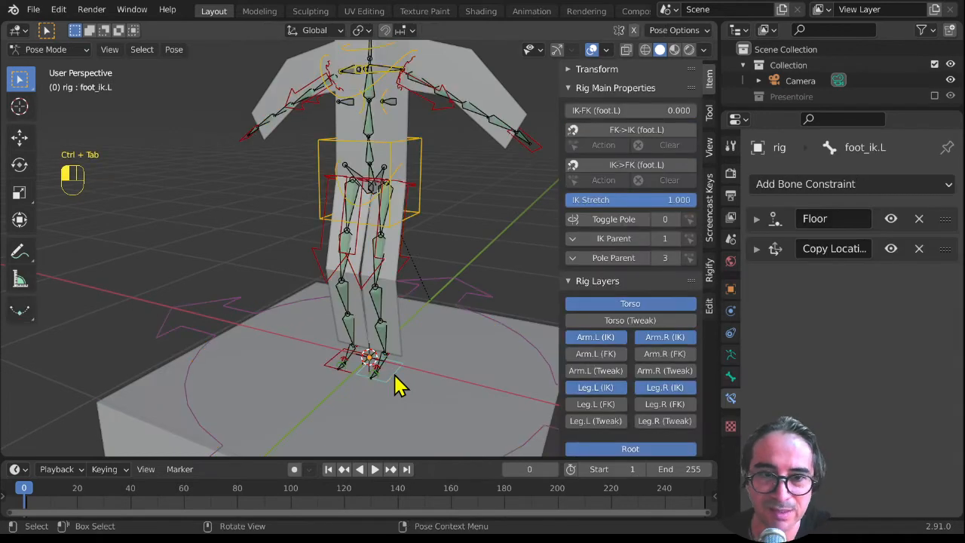
click(757, 219)
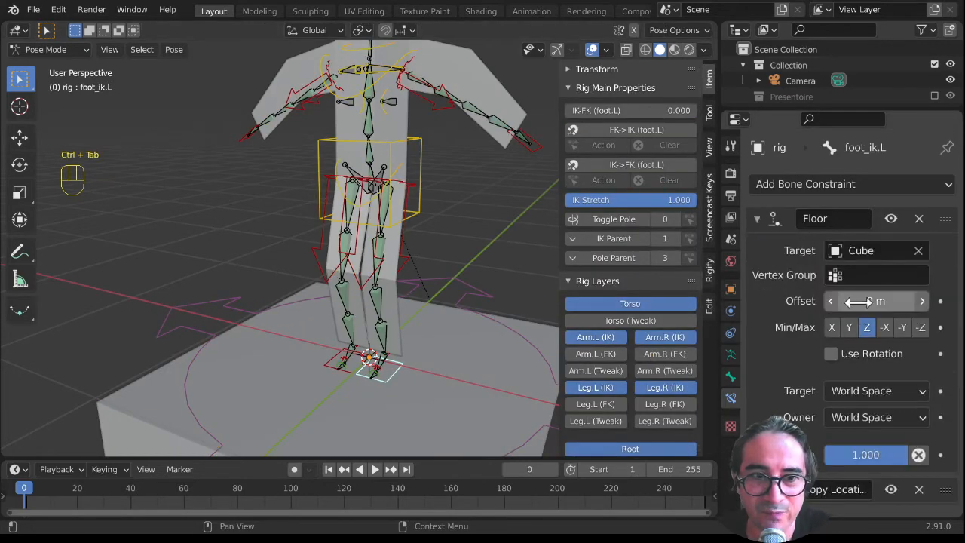
click(874, 300)
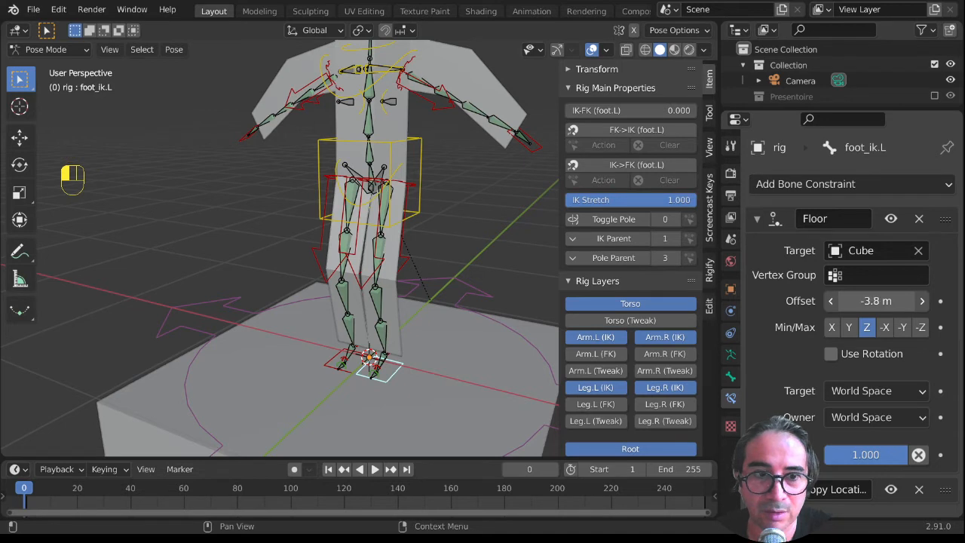
drag(875, 300, 790, 254)
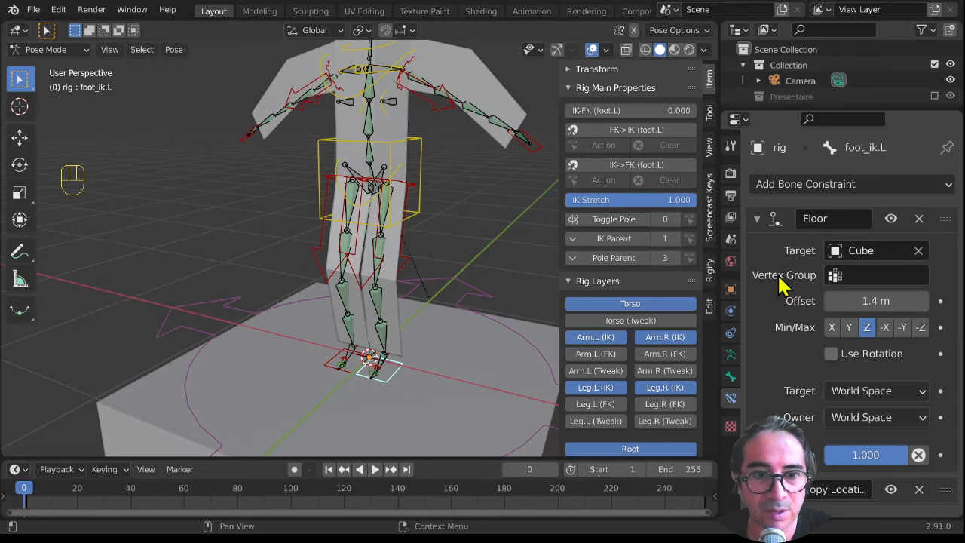
click(919, 217)
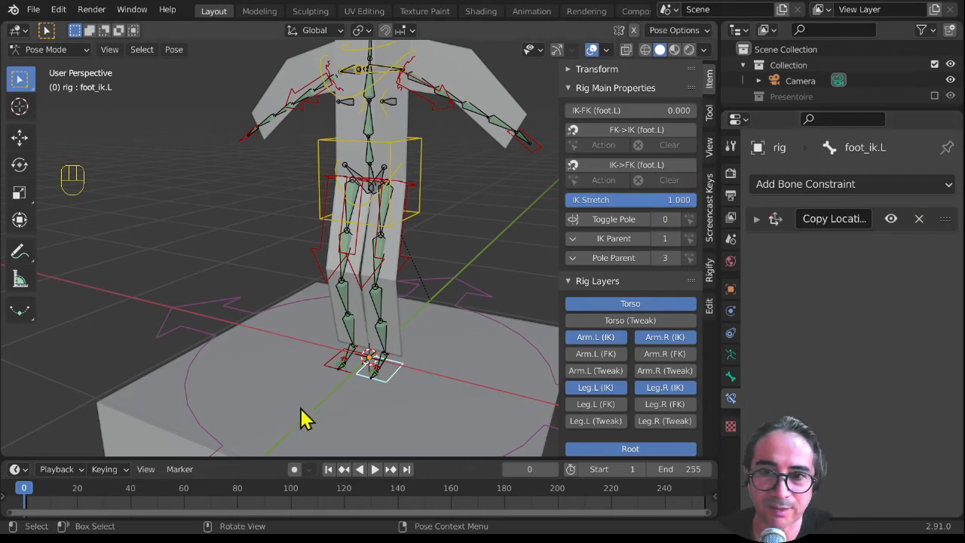
Switch to Object Mode and add a 2 m mesh plane at the world origin.
scroll(368, 395, down, 3)
middle_drag(369, 394, 383, 390)
key(shift+a)
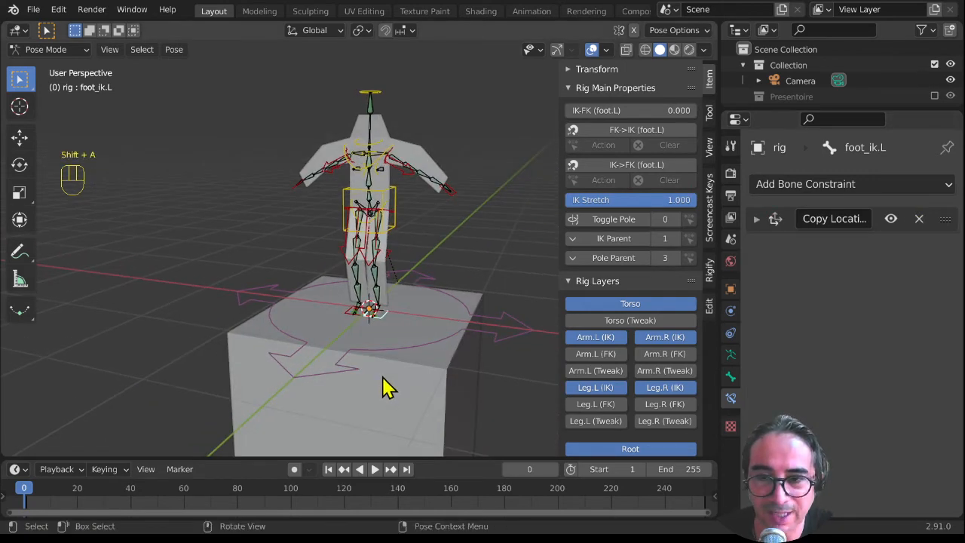
key(ctrl+Tab)
key(shift+a)
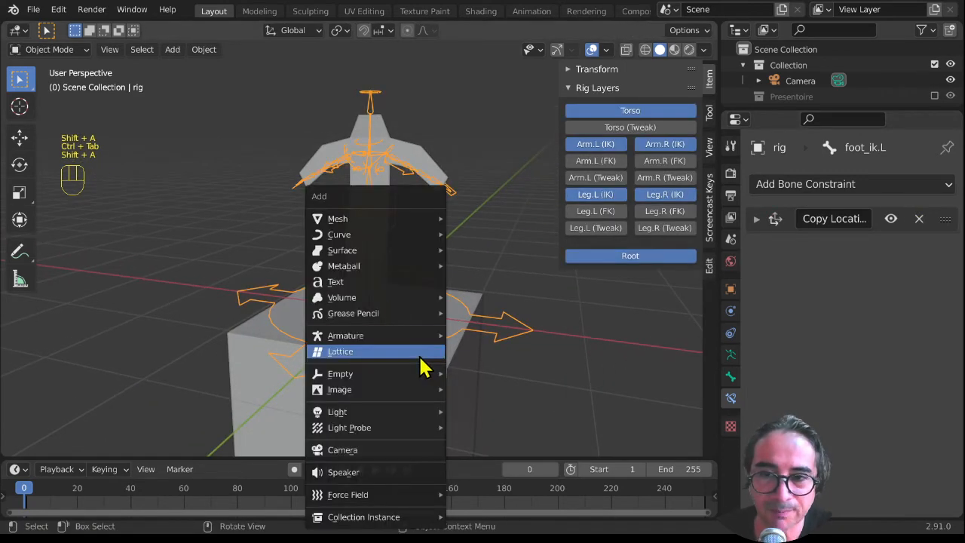
mouse_move(350, 218)
click(479, 219)
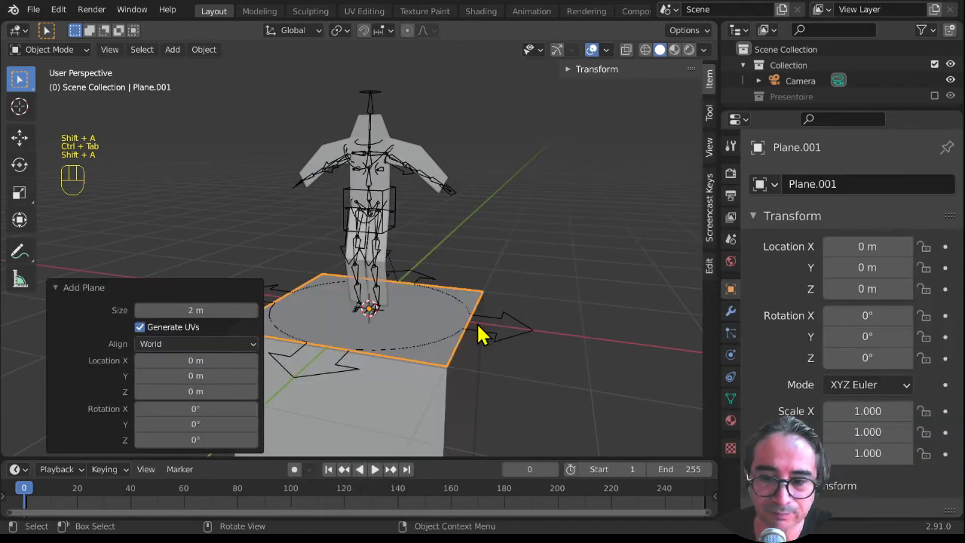
key(g)
key(z)
right_click(456, 410)
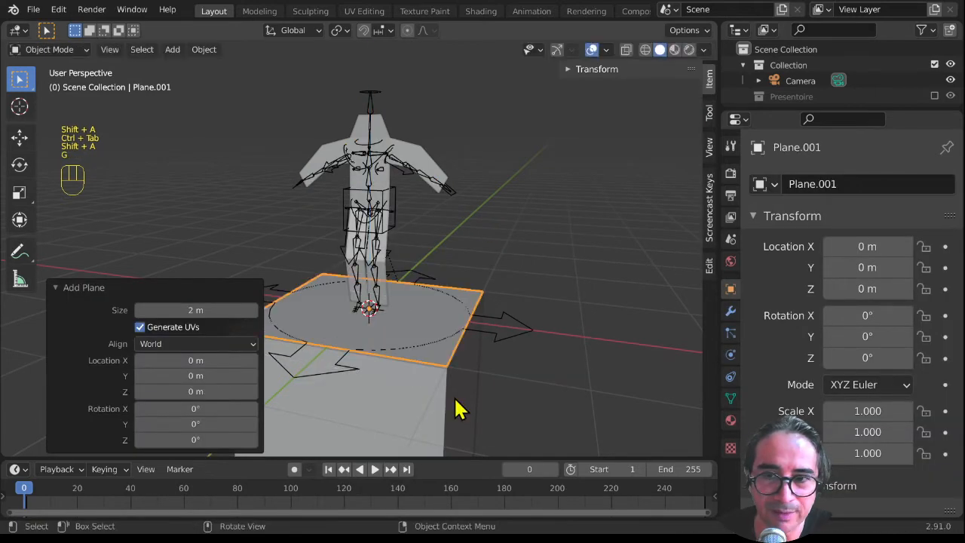
Put the rig in Pose Mode with X-Ray on and add a Floor constraint to the foot_ik.L bone.
middle_drag(457, 409, 389, 381)
click(386, 343)
key(ctrl+Tab)
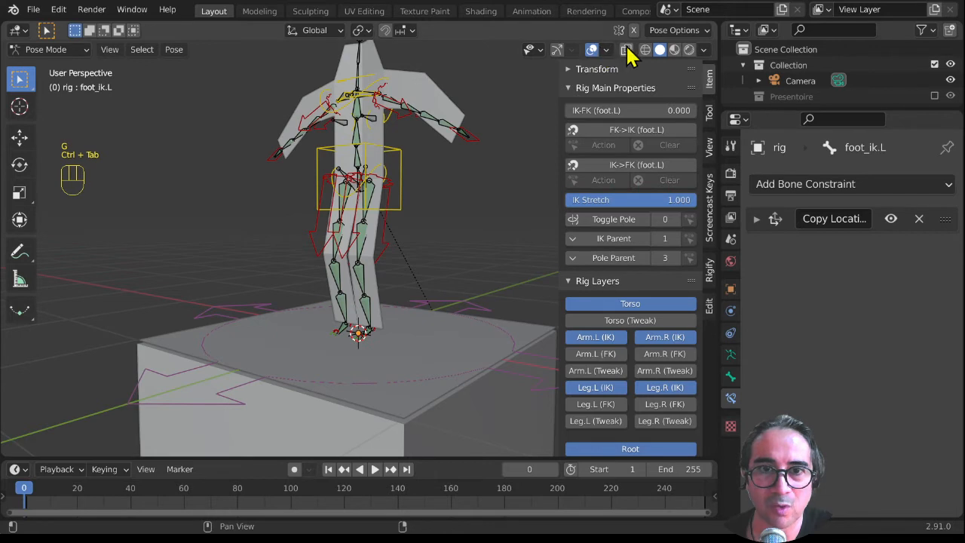
click(626, 50)
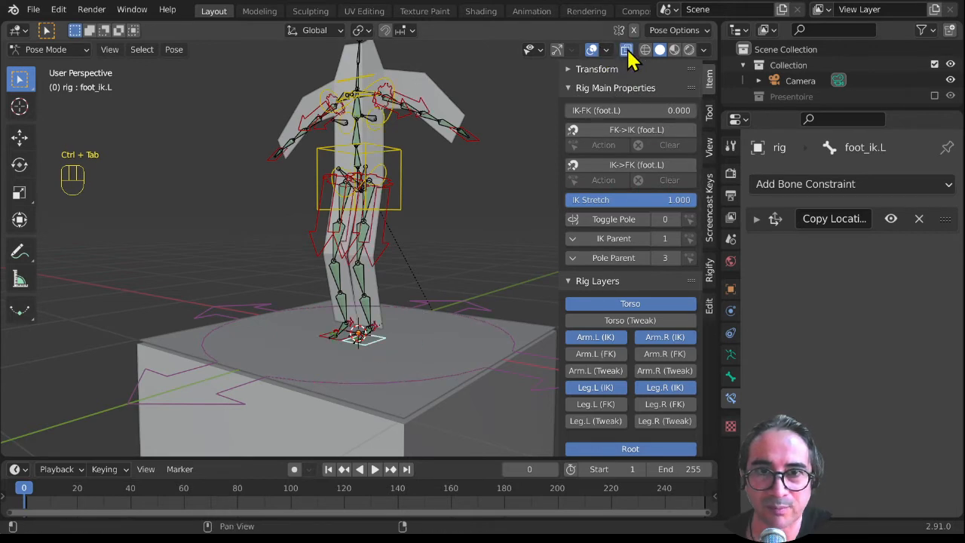
click(628, 50)
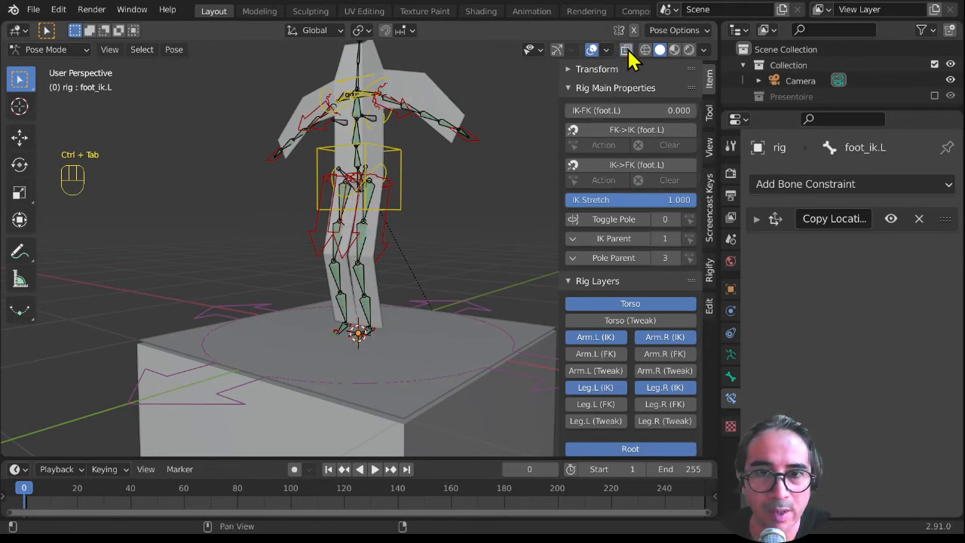
click(627, 50)
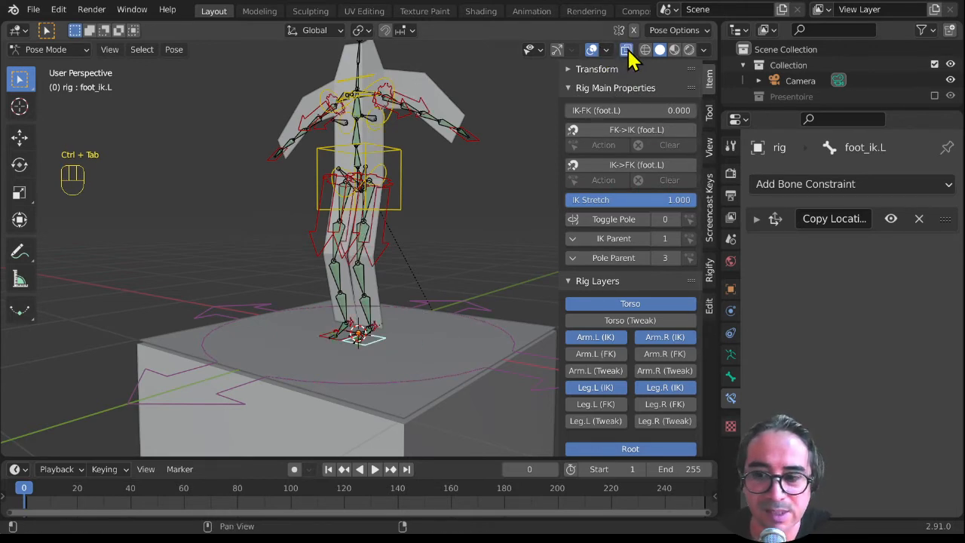
click(373, 342)
middle_drag(373, 342, 371, 404)
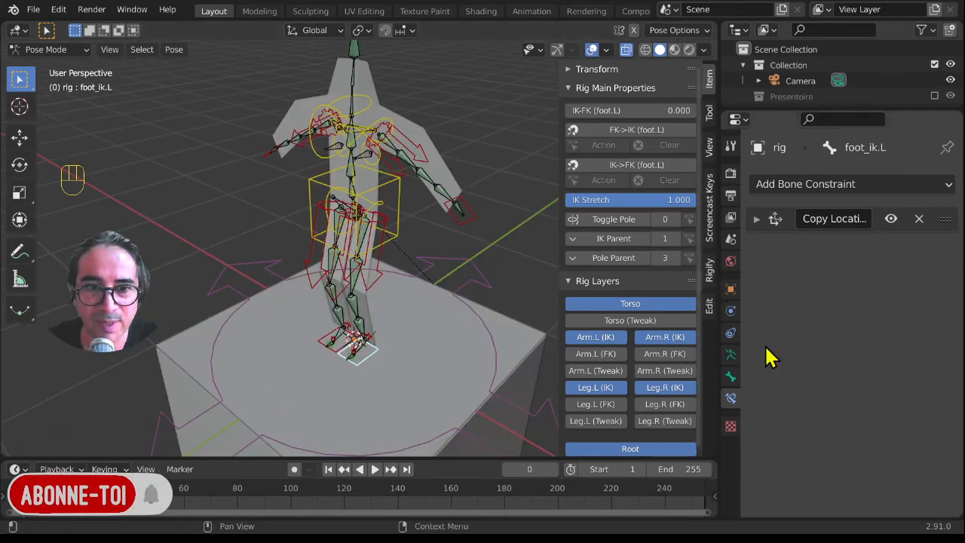
click(808, 187)
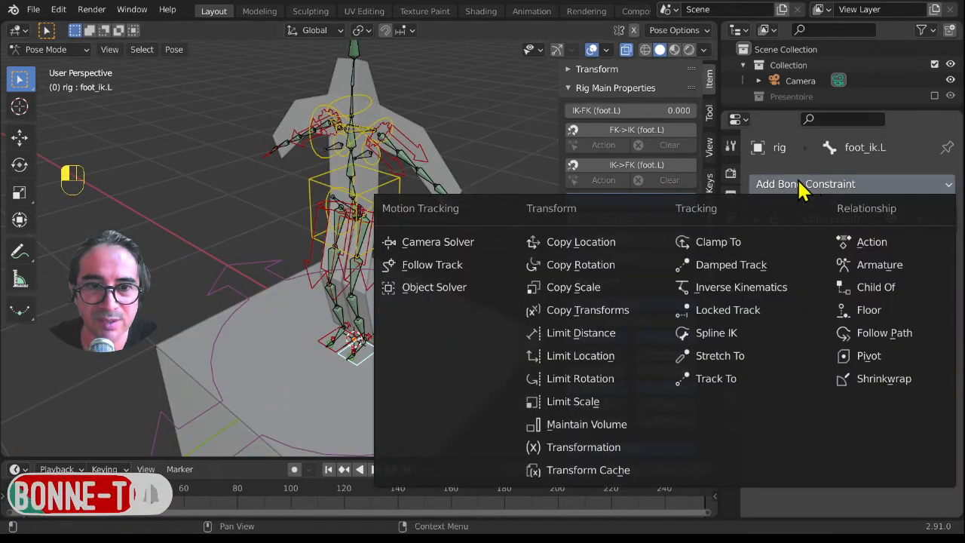
click(878, 315)
Try to sample the plane under the feet in the viewport as the target of foot_ik.L's Floor constraint.
click(909, 282)
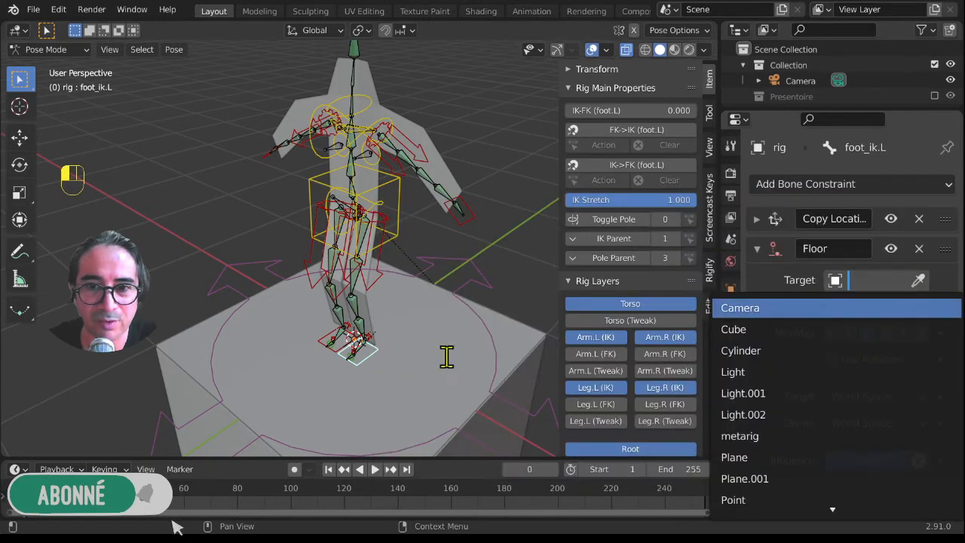
click(913, 283)
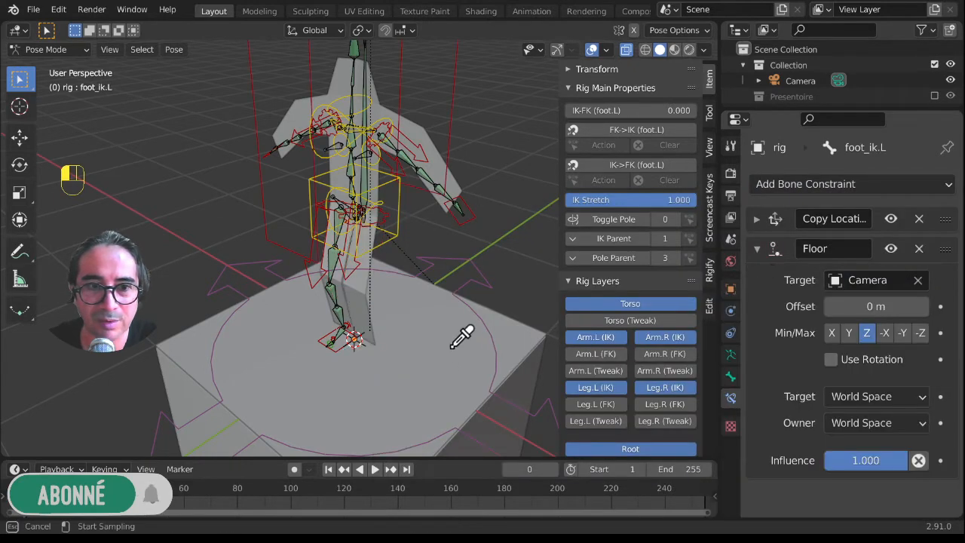
click(453, 349)
middle_drag(367, 439, 372, 405)
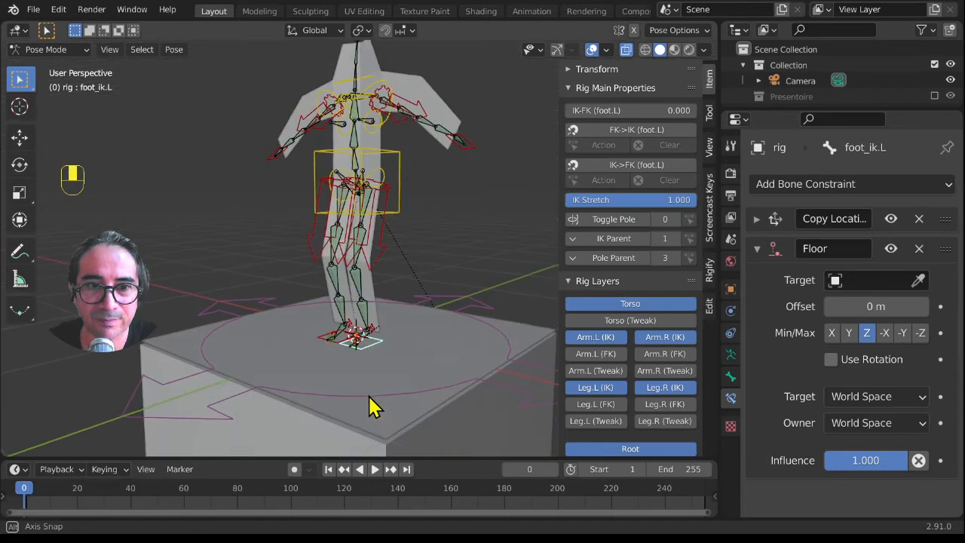
click(916, 281)
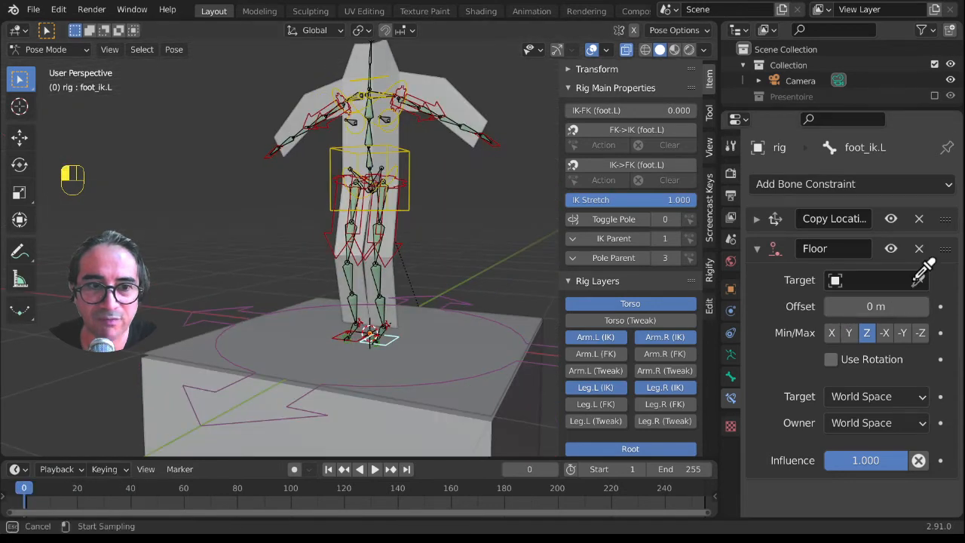
click(465, 336)
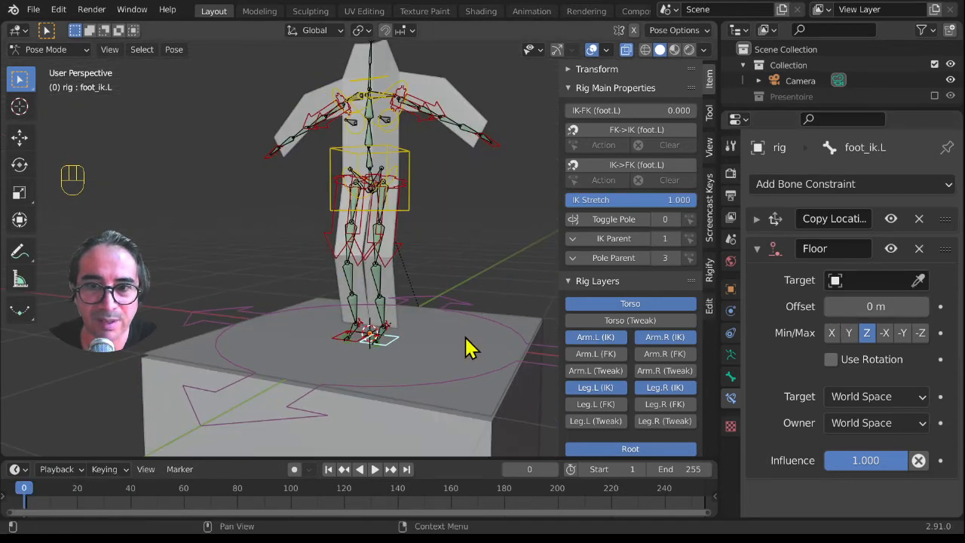
click(917, 280)
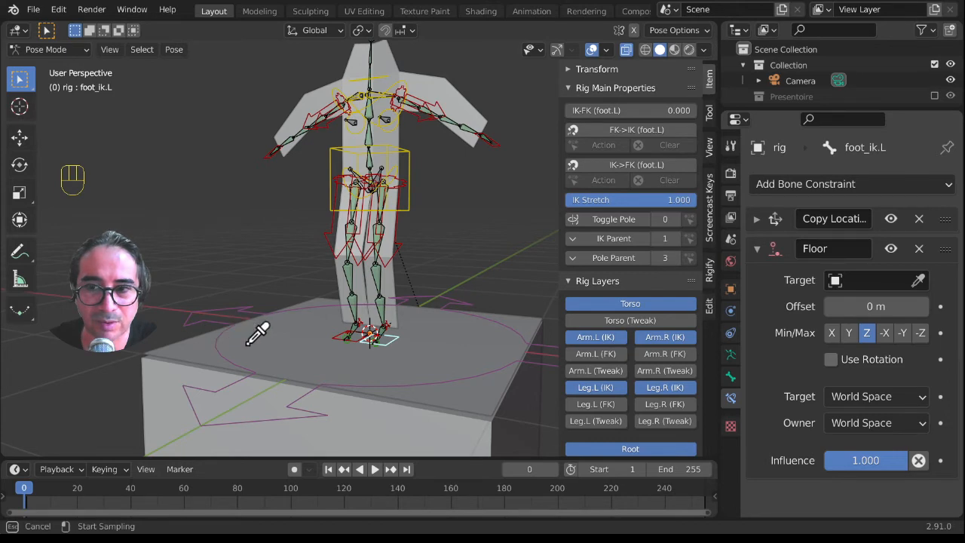
key(Escape)
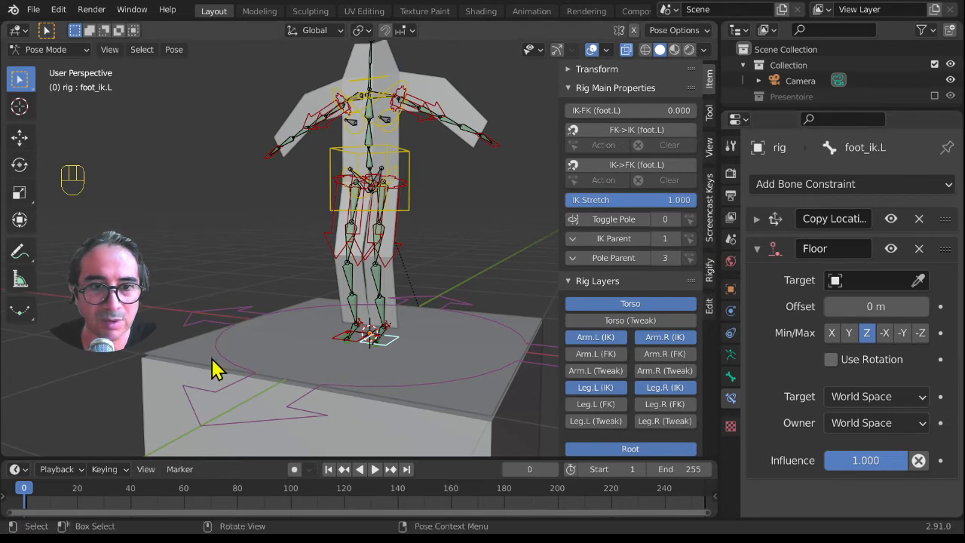
Switch to Object Mode and hide the Cube beneath the floor plane.
key(ctrl+Tab)
click(167, 391)
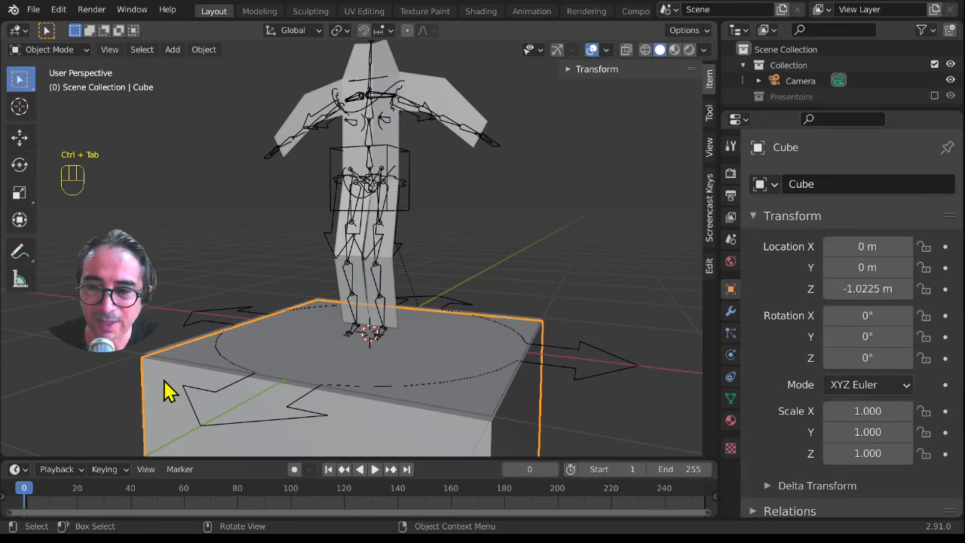
key(h)
click(180, 361)
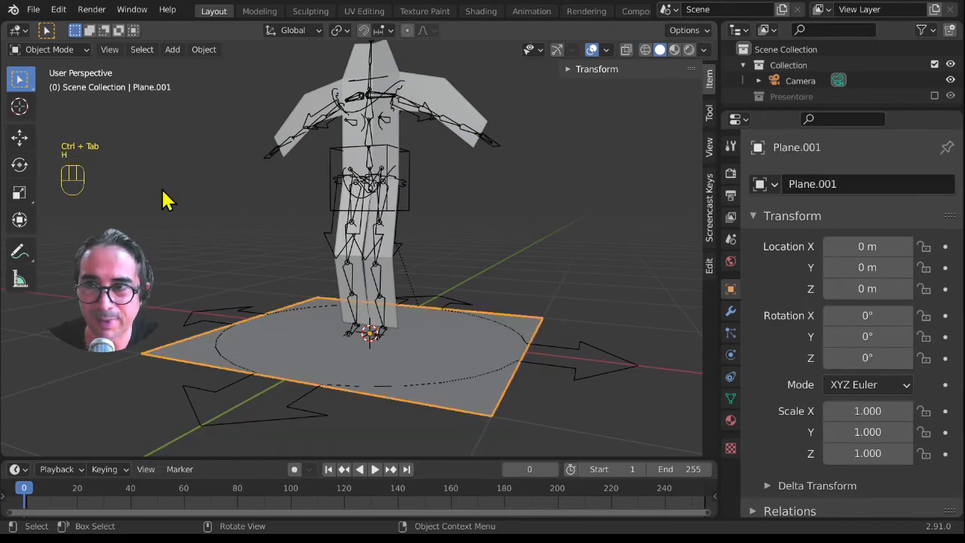
Return the rig to Pose Mode and set Plane.001 as the target of foot_ik.L's Floor constraint.
click(388, 345)
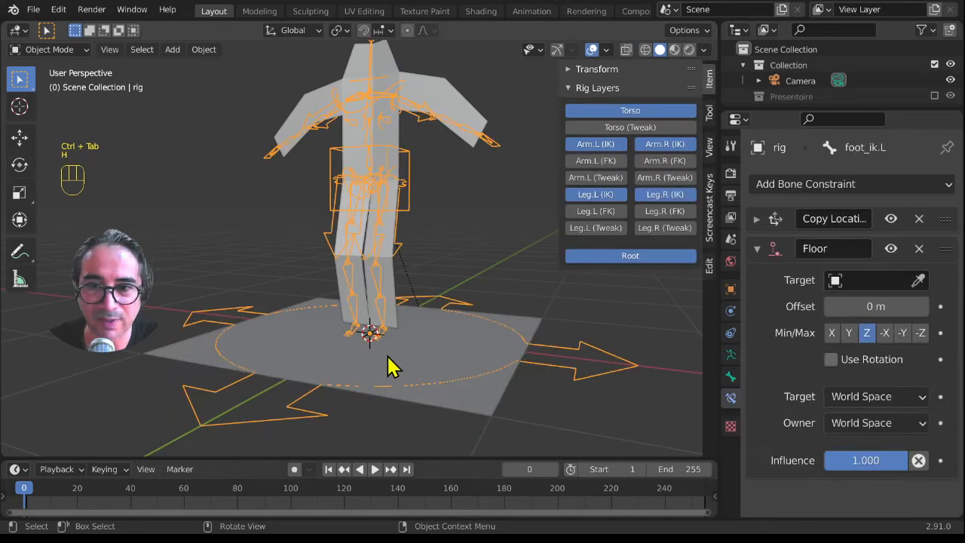
key(ctrl+Tab)
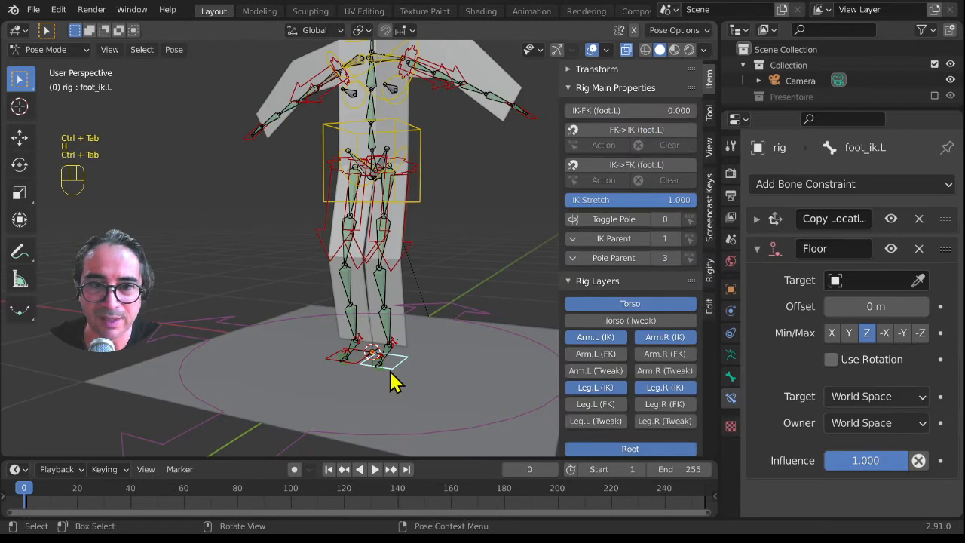
click(844, 285)
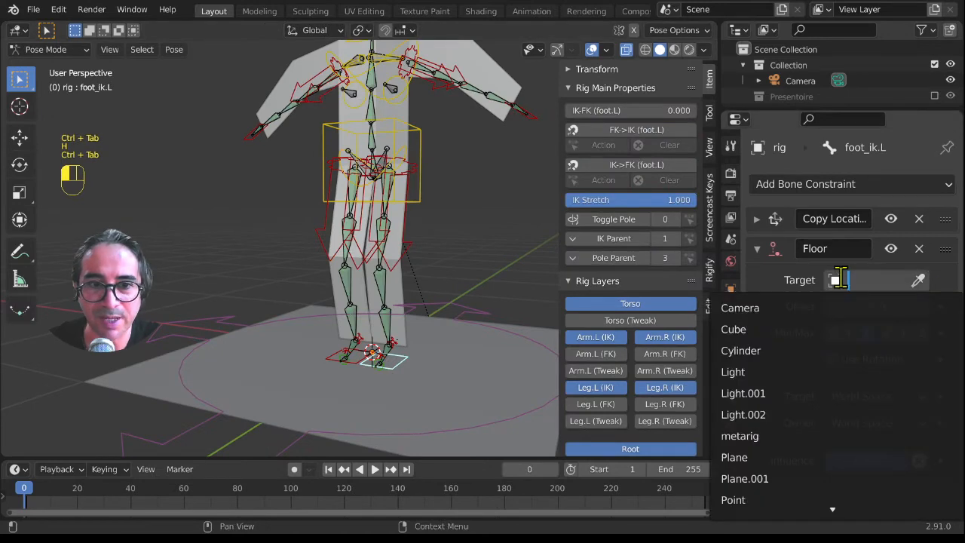
click(770, 490)
middle_drag(535, 383, 419, 371)
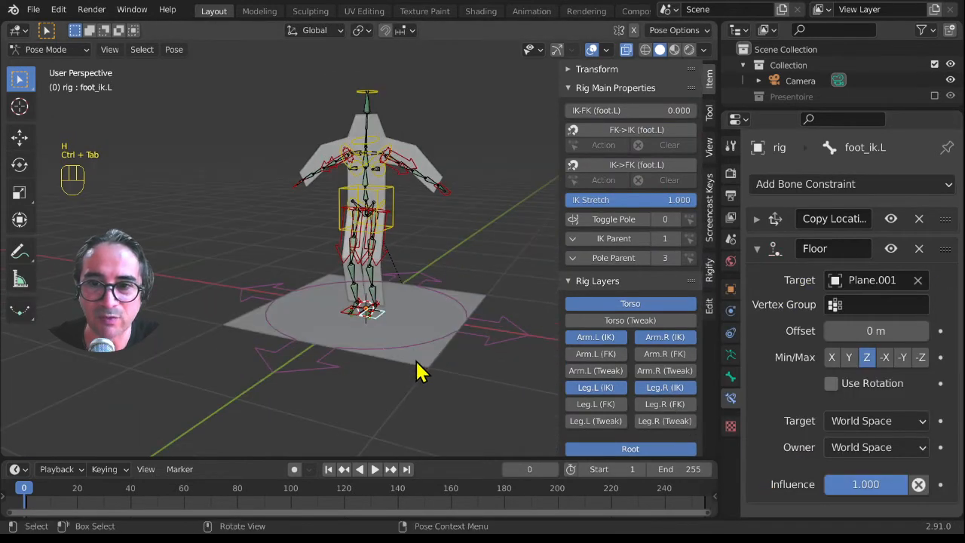
In Object Mode, move the whole rig about -0.10 m along Z to test the Floor constraint against the plane.
key(ctrl+Tab)
click(441, 348)
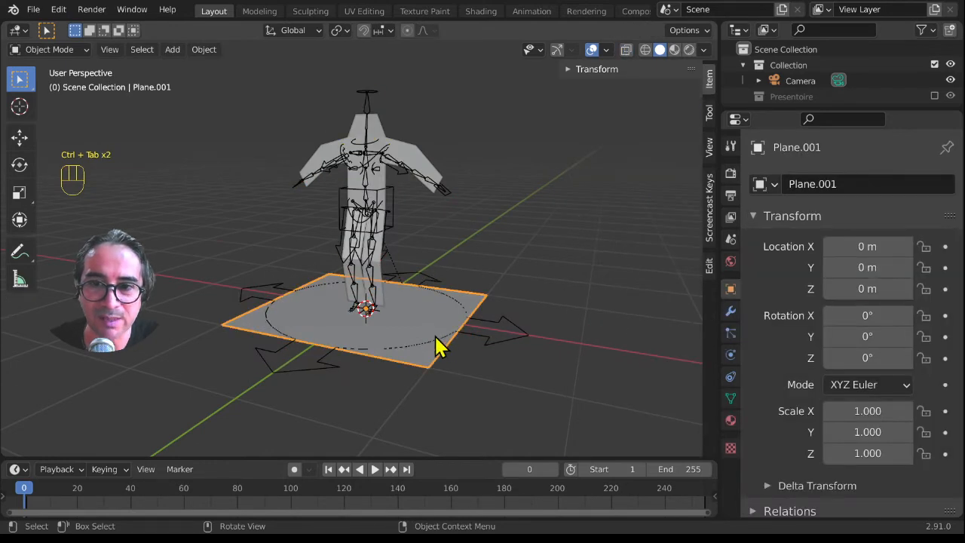
click(437, 349)
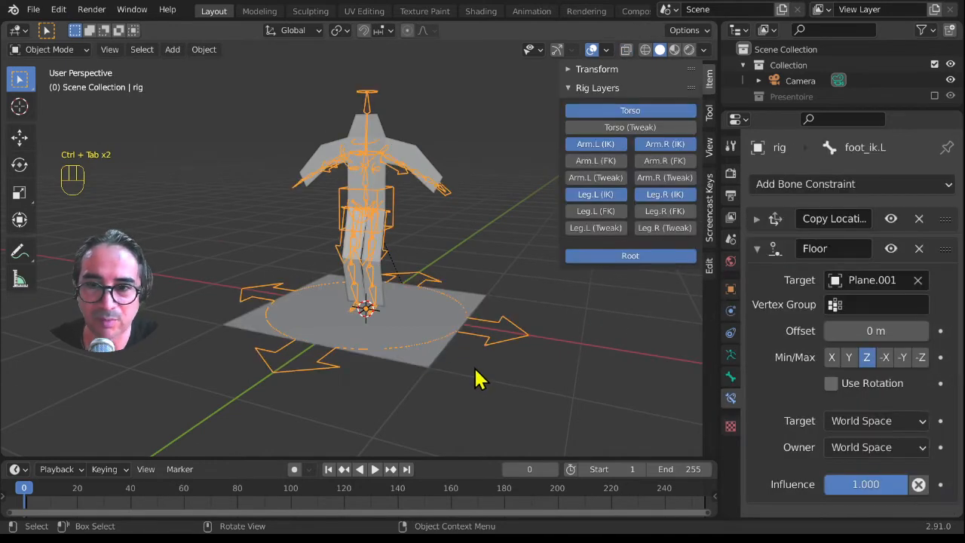
middle_drag(475, 377, 472, 340)
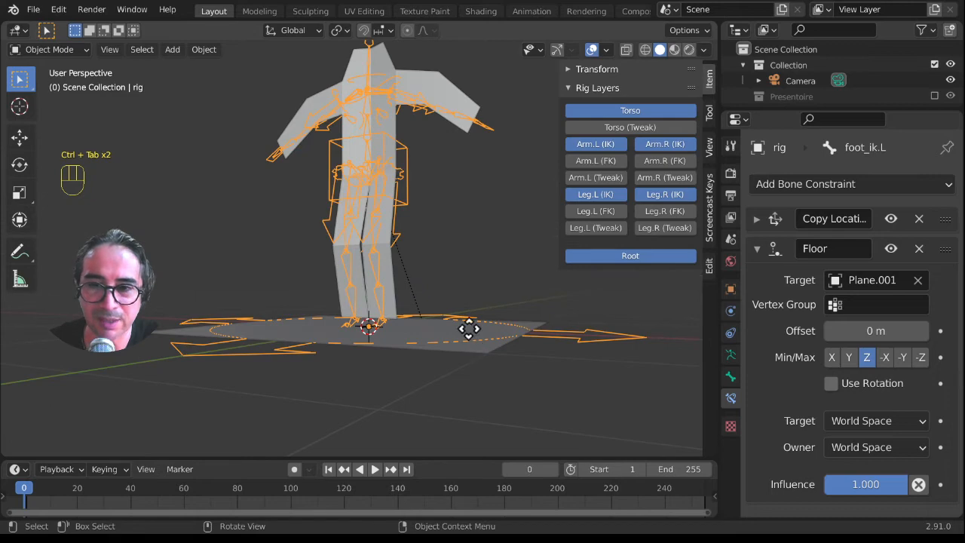
key(g)
key(z)
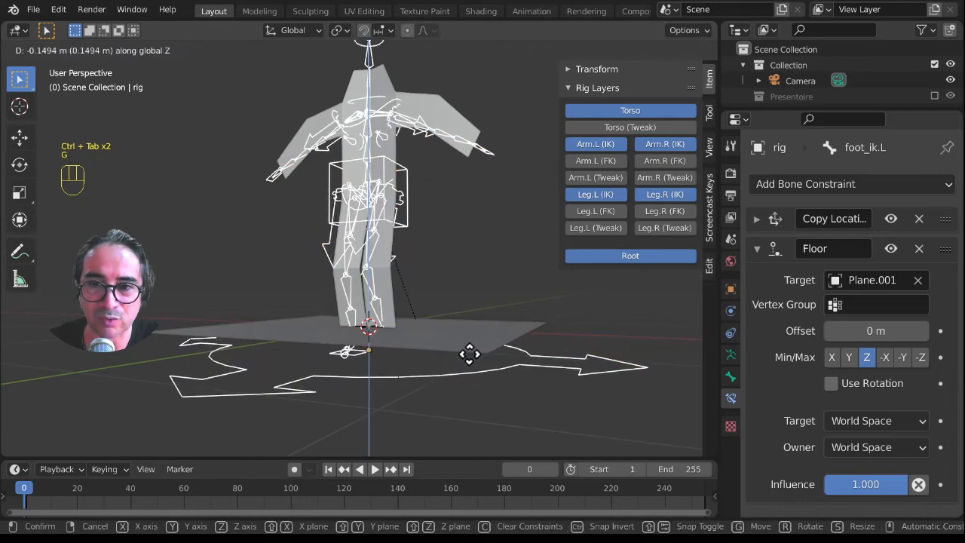
right_click(384, 375)
mouse_move(384, 366)
middle_down()
mouse_move(382, 388)
mouse_move(379, 360)
mouse_move(373, 366)
mouse_move(433, 369)
middle_up()
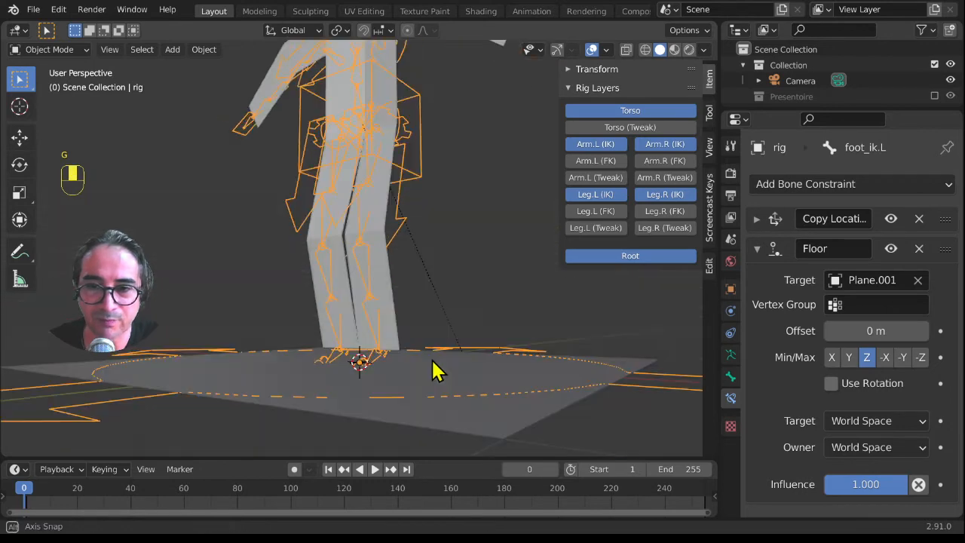
key(g)
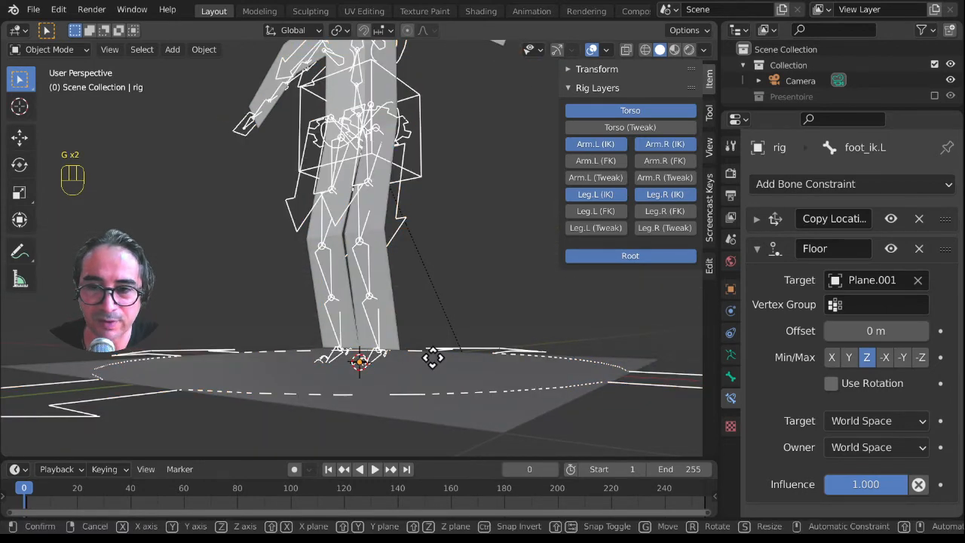
click(478, 404)
middle_drag(478, 405, 366, 333)
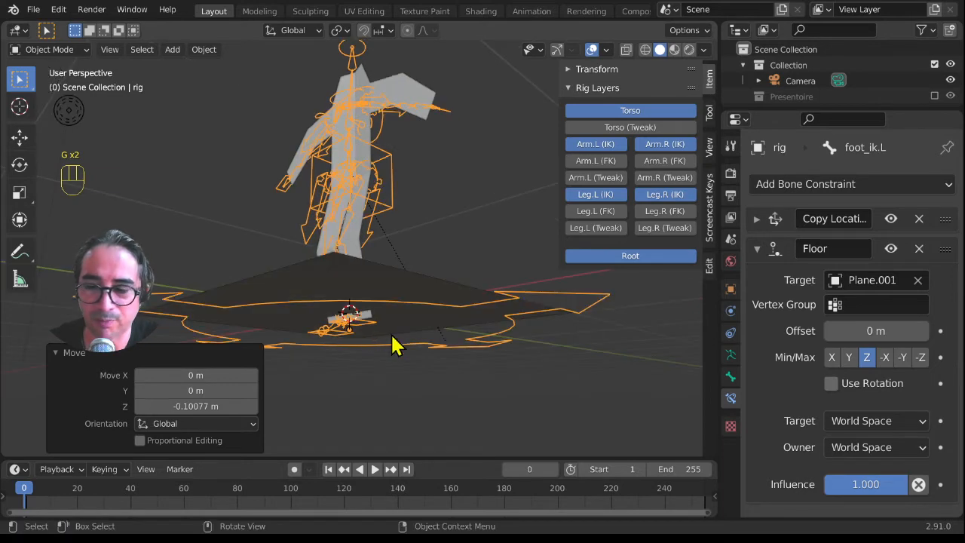
Put the rig back in Pose Mode and set the offset of foot_ik.L's Floor constraint to 0.085 m.
key(ctrl+Tab)
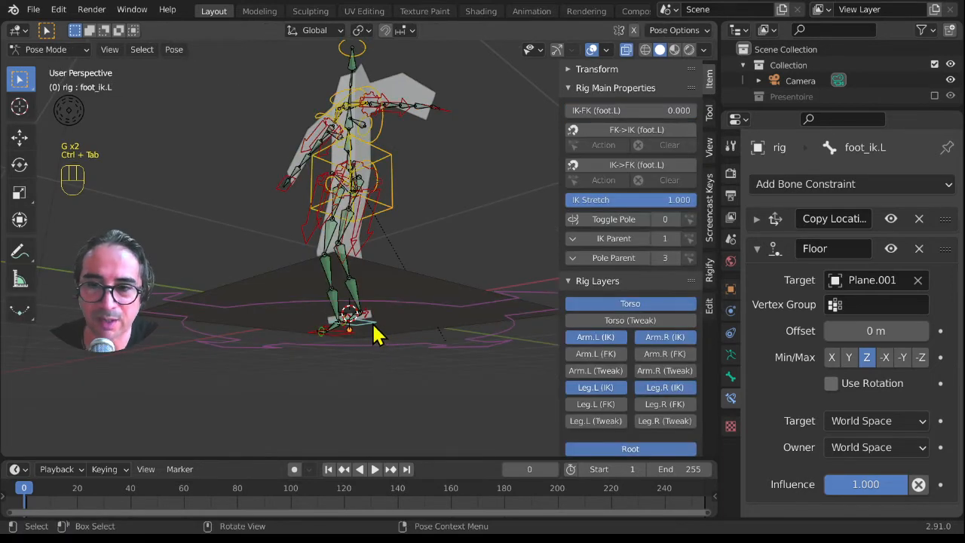
middle_drag(370, 334, 384, 359)
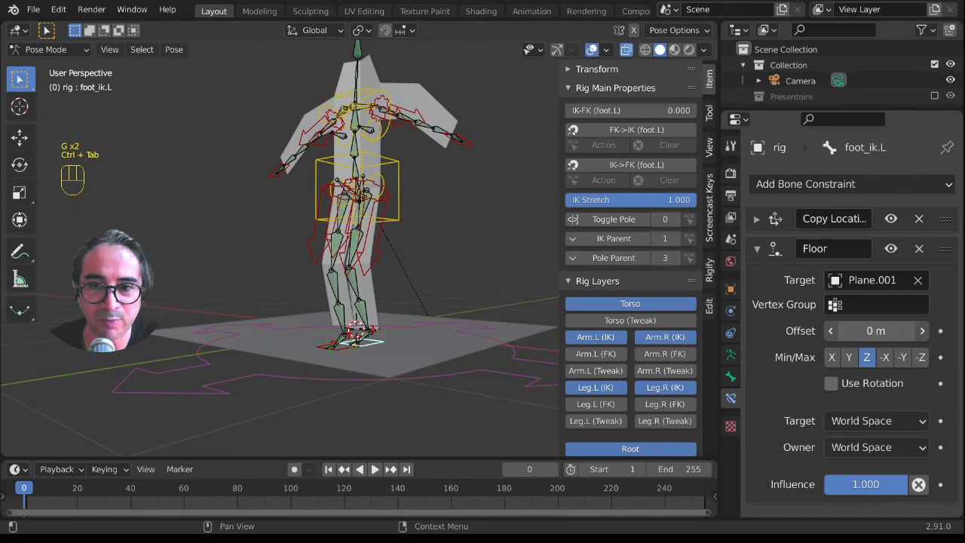
drag(876, 330, 866, 330)
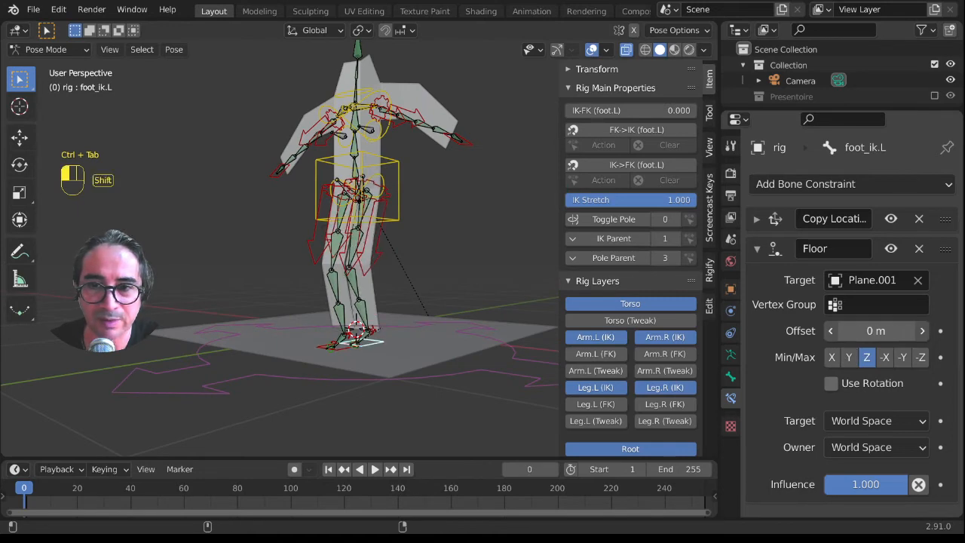
middle_drag(437, 370, 484, 370)
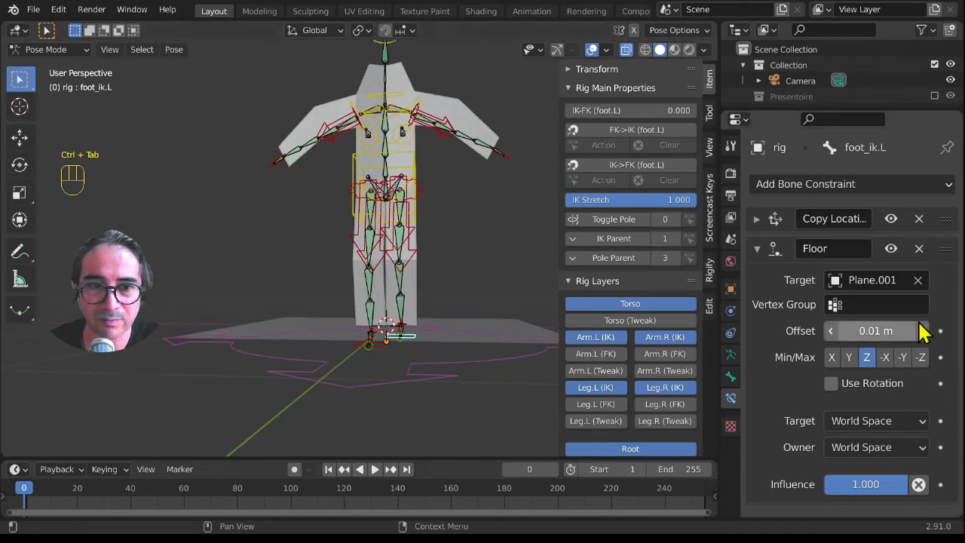
shift+drag(876, 330, 888, 330)
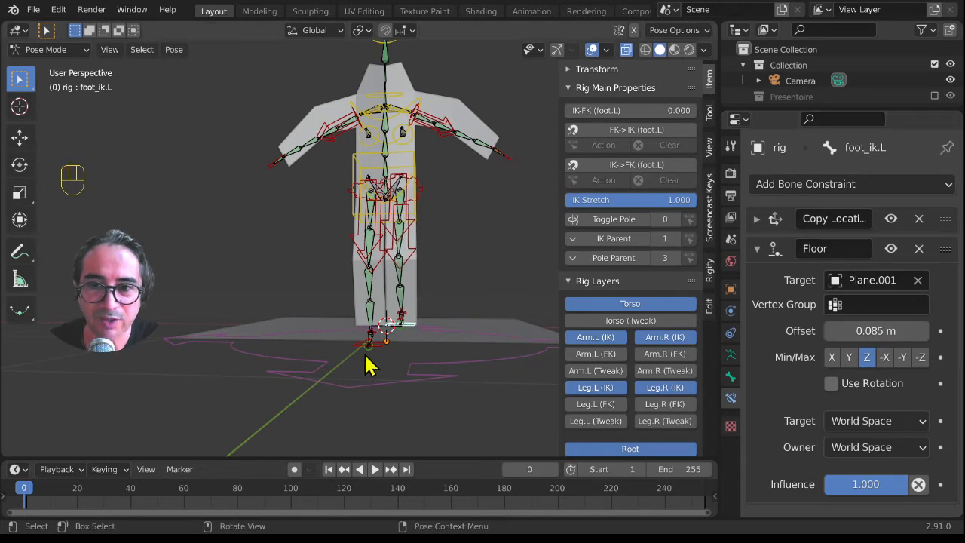
Add a Floor constraint to foot_ik.R below its Copy Location constraint.
click(376, 346)
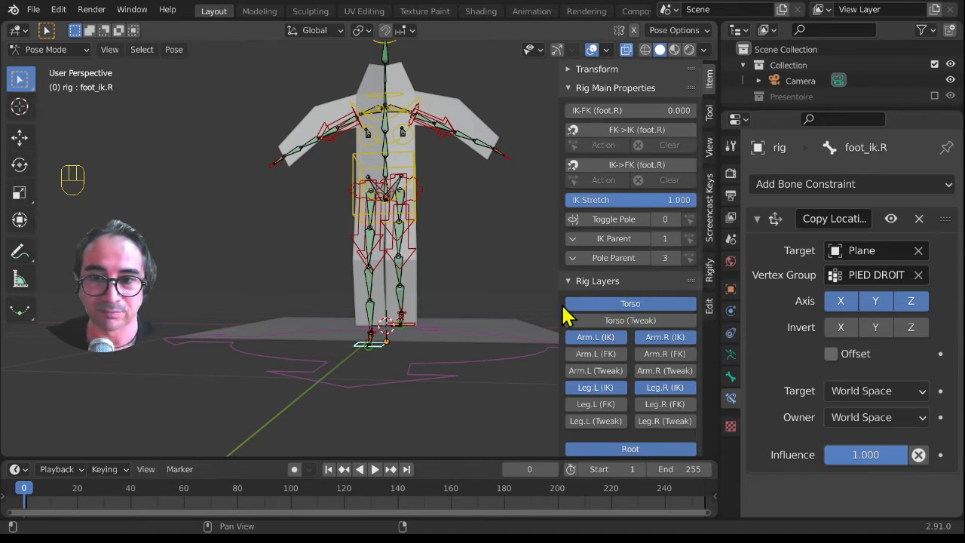
click(756, 220)
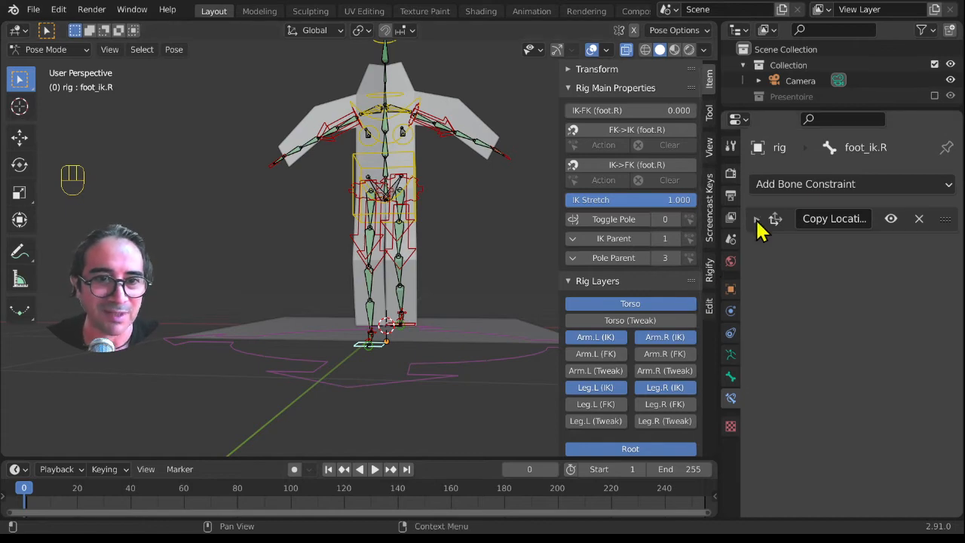
click(829, 193)
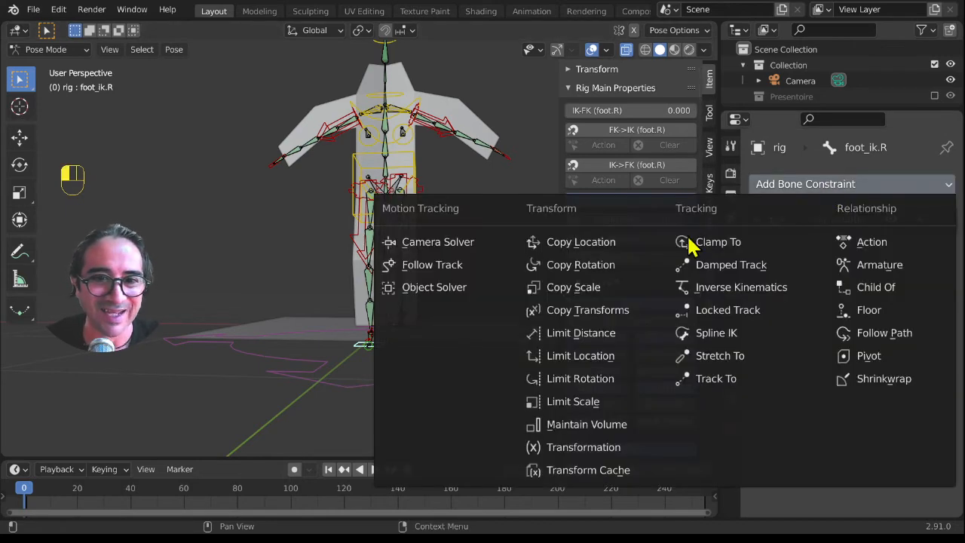
click(877, 312)
click(918, 280)
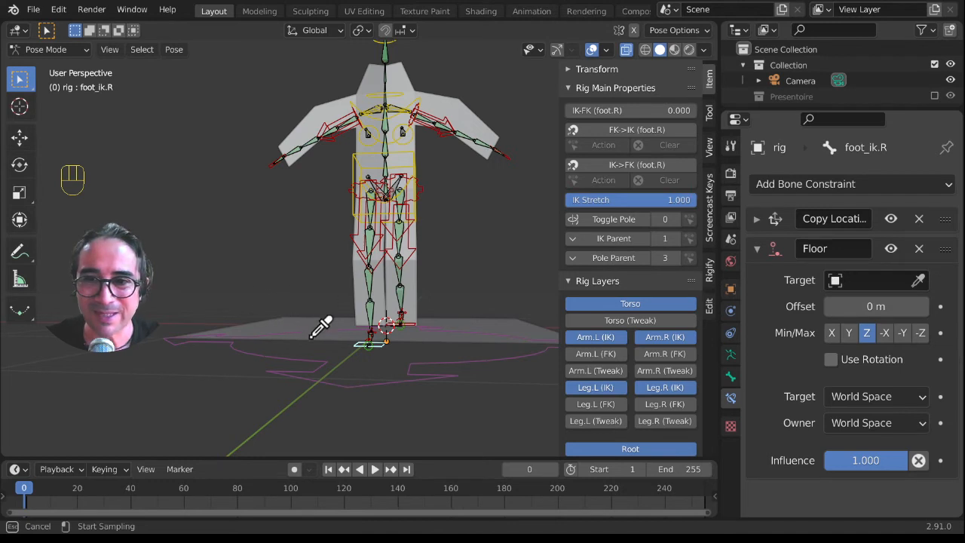
click(334, 341)
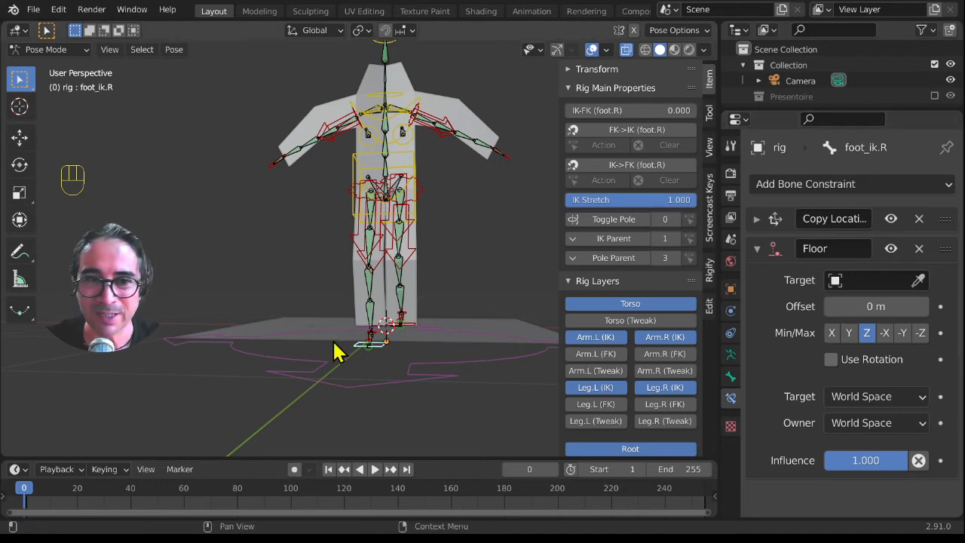
middle_drag(372, 410, 331, 434)
click(850, 283)
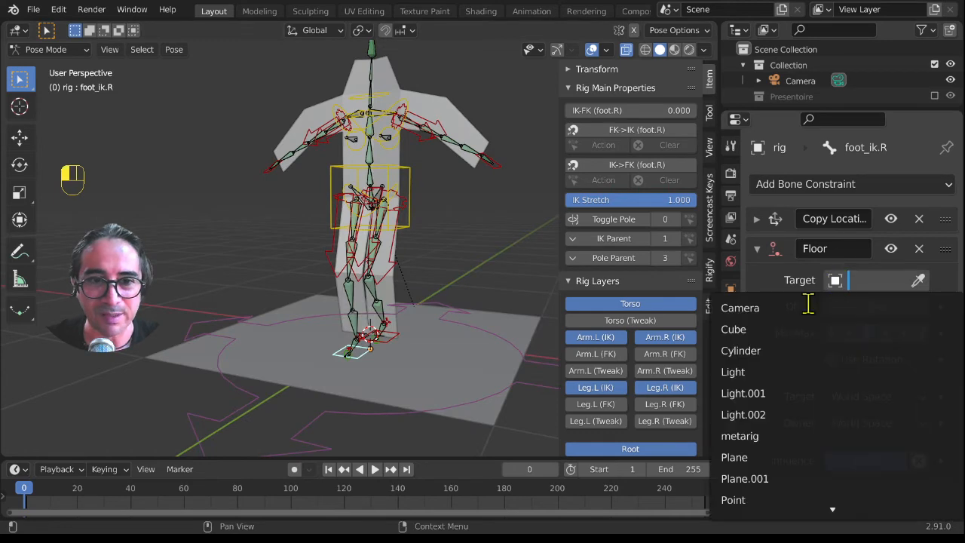
click(781, 393)
scroll(327, 349, down, 5)
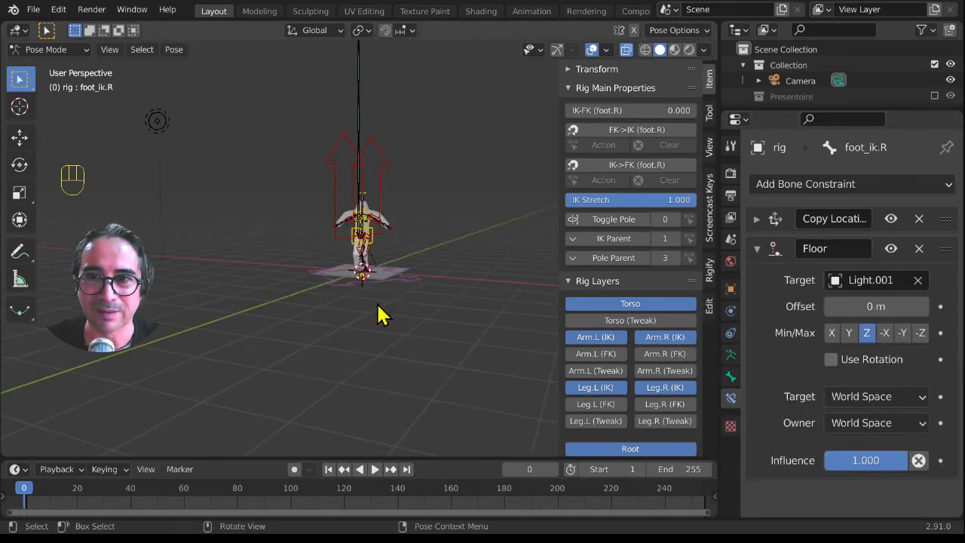
scroll(379, 315, up, 8)
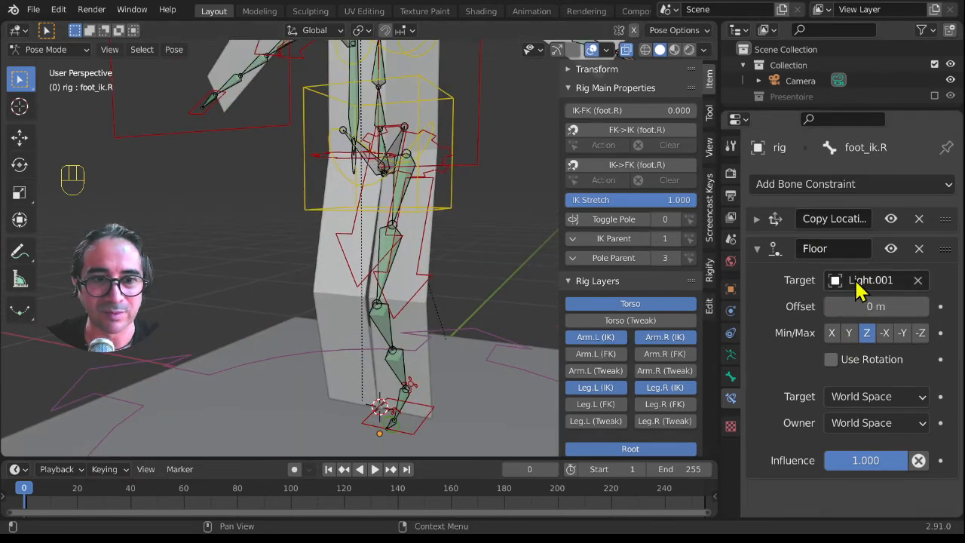
Set Plane.001 as the target of foot_ik.R's Floor constraint and raise its offset to about 0.096 m.
click(860, 289)
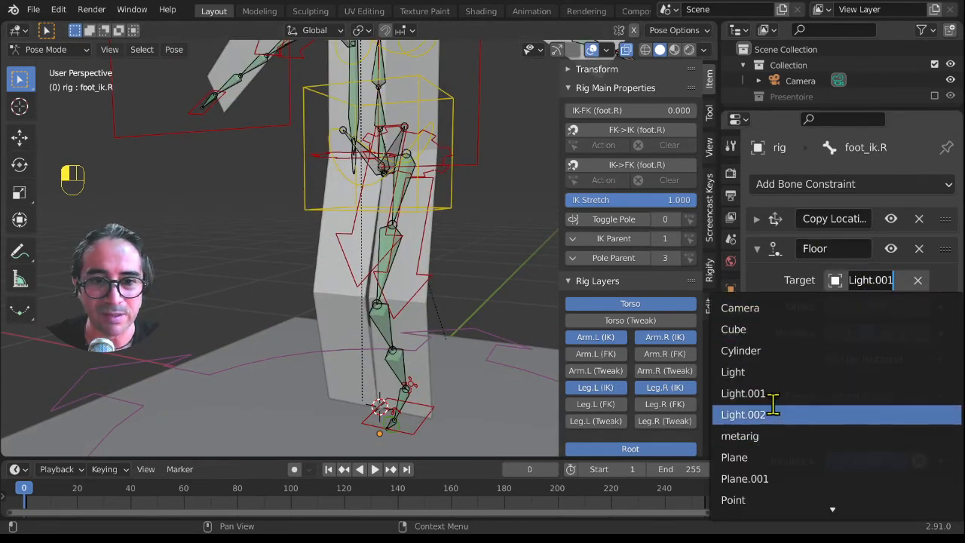
click(770, 480)
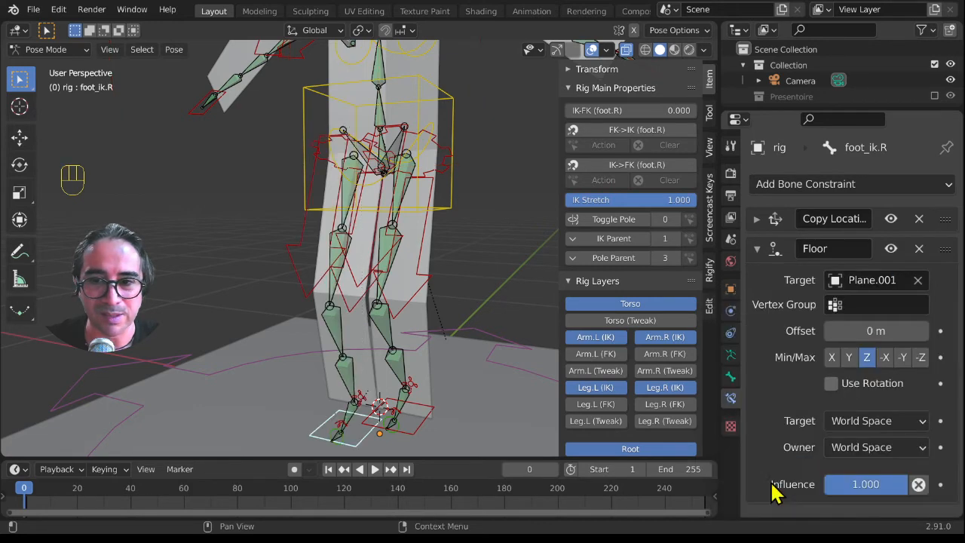
scroll(422, 399, down, 5)
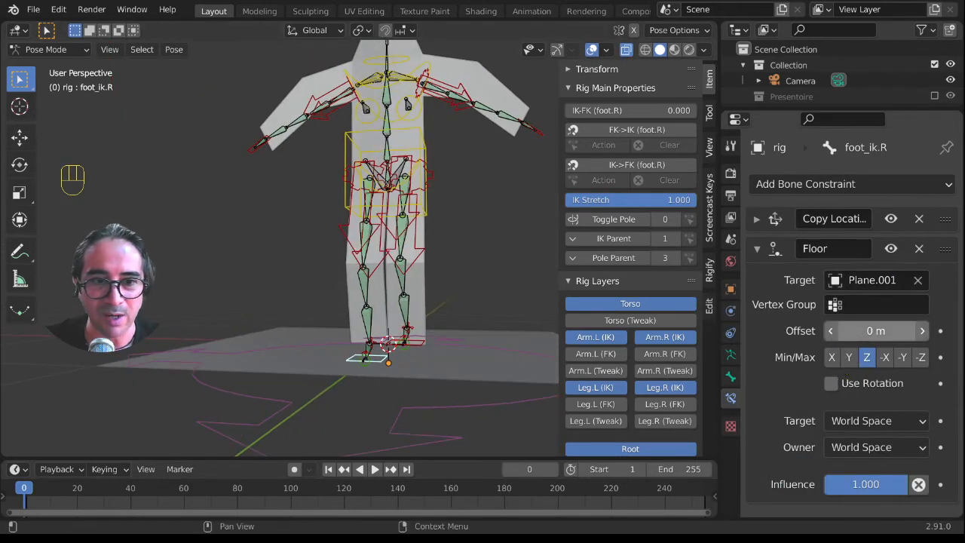
drag(874, 330, 912, 330)
Copy the 0.085 m Floor constraint offset from foot_ik.L to foot_ik.R.
click(419, 351)
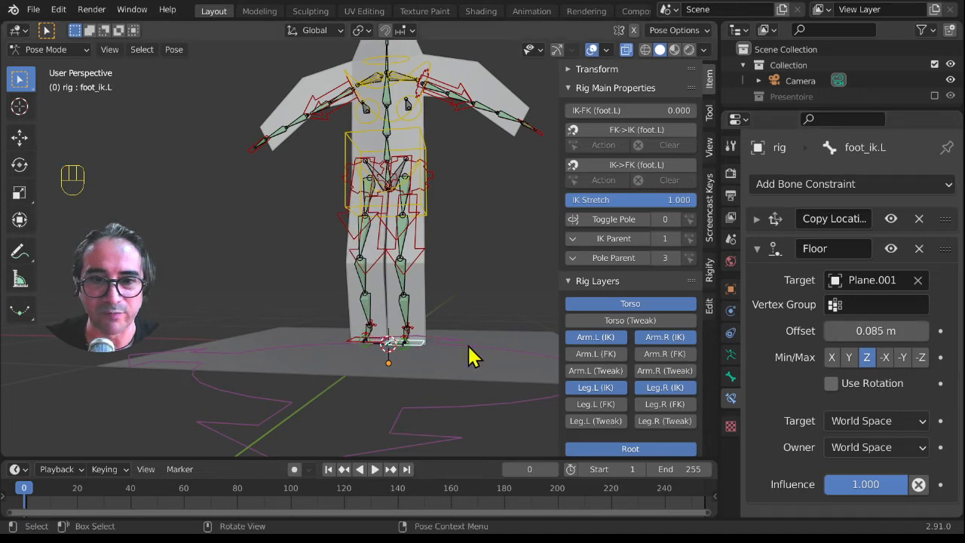
key(ctrl+c)
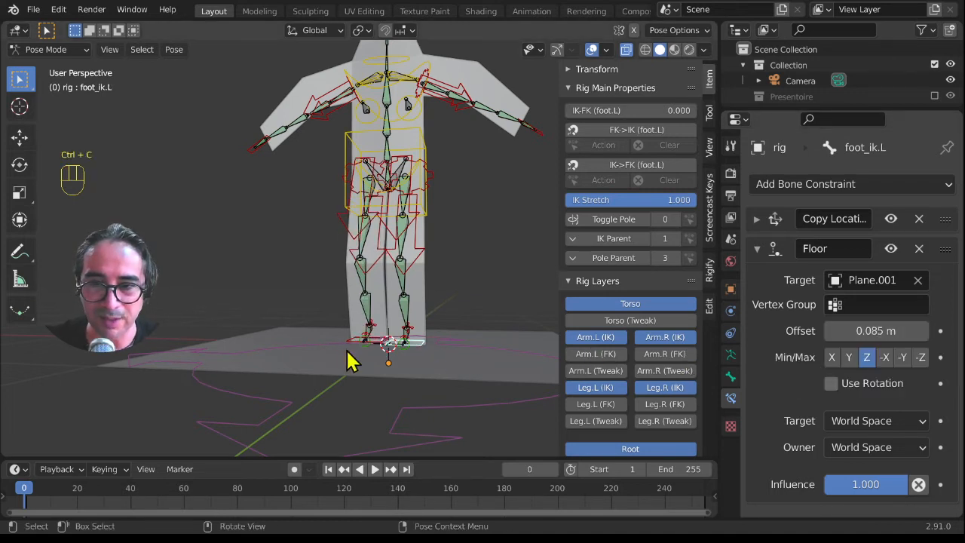
click(350, 353)
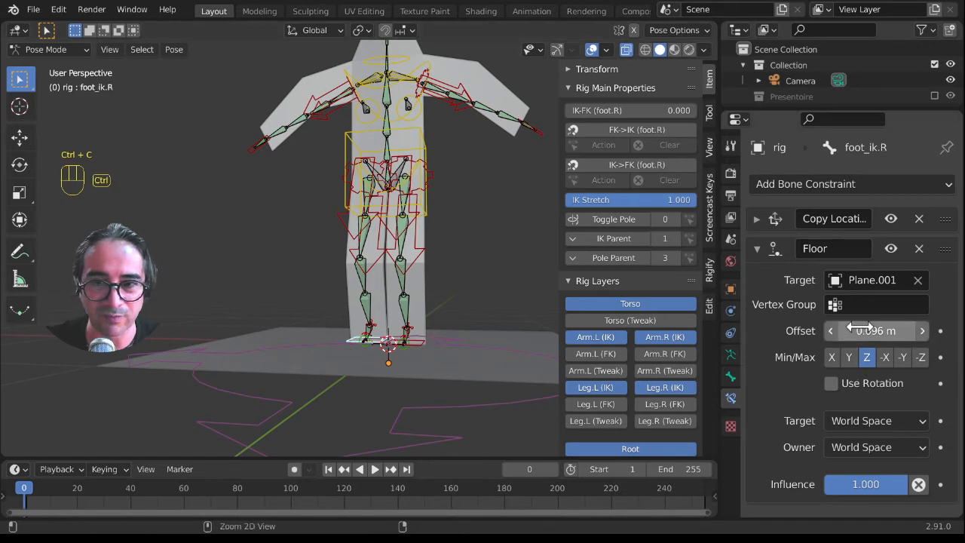
key(ctrl+v)
Switch to Object Mode, select Plane.001 and try moving it along Z.
middle_drag(249, 403, 390, 388)
key(ctrl+Tab)
click(443, 338)
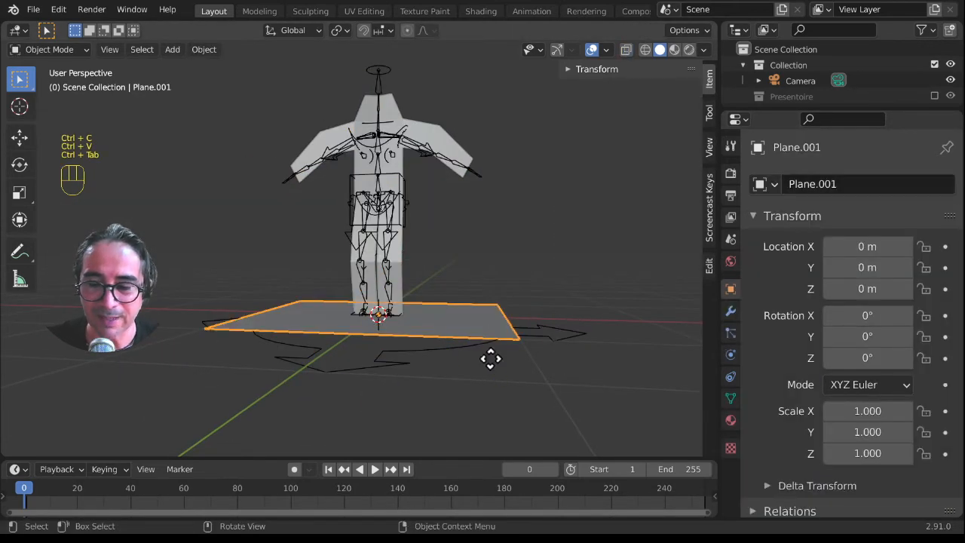
key(g)
key(z)
right_click(531, 346)
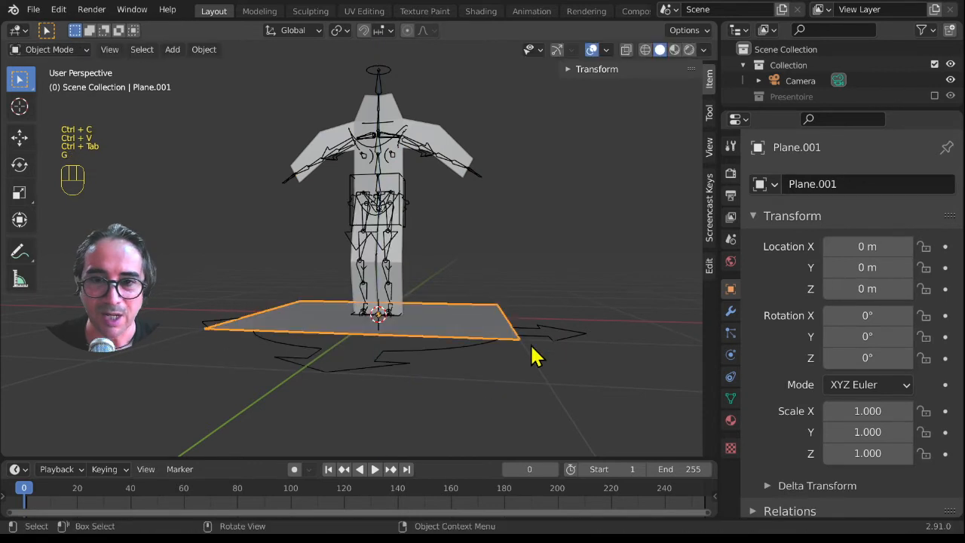
Select the rig and try moving it along Z and freely to test the feet against the floor plane.
click(552, 336)
key(g)
key(z)
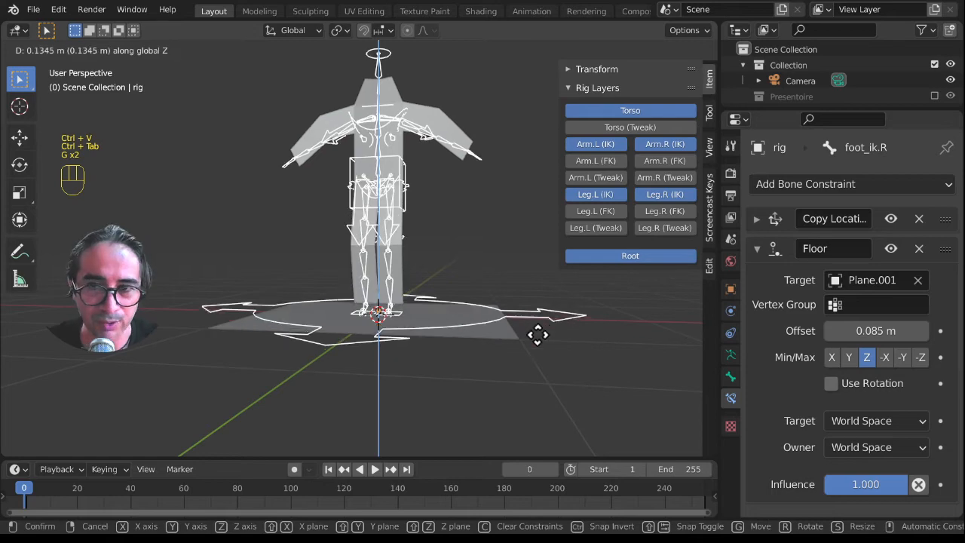
right_click(538, 353)
middle_drag(538, 353, 455, 364)
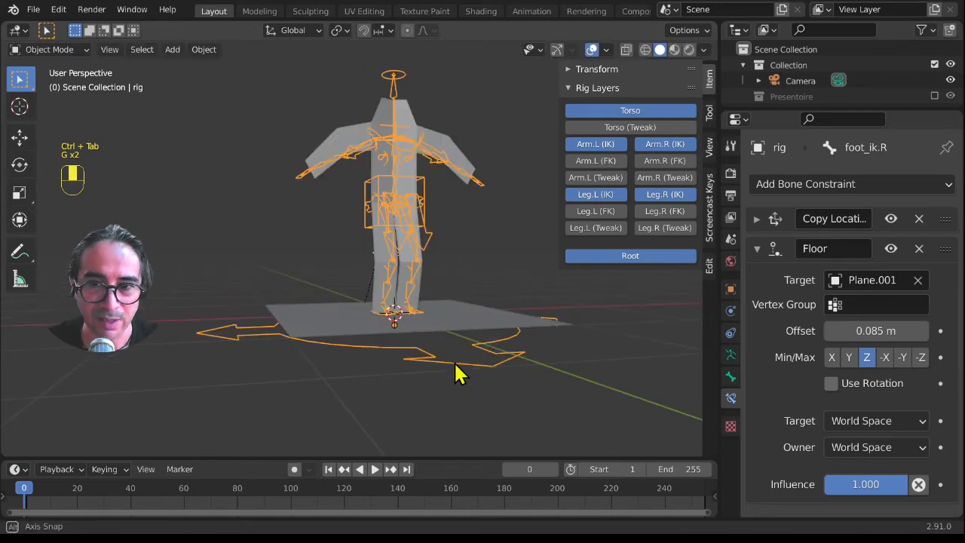
key(g)
right_click(429, 351)
middle_drag(450, 382, 420, 384)
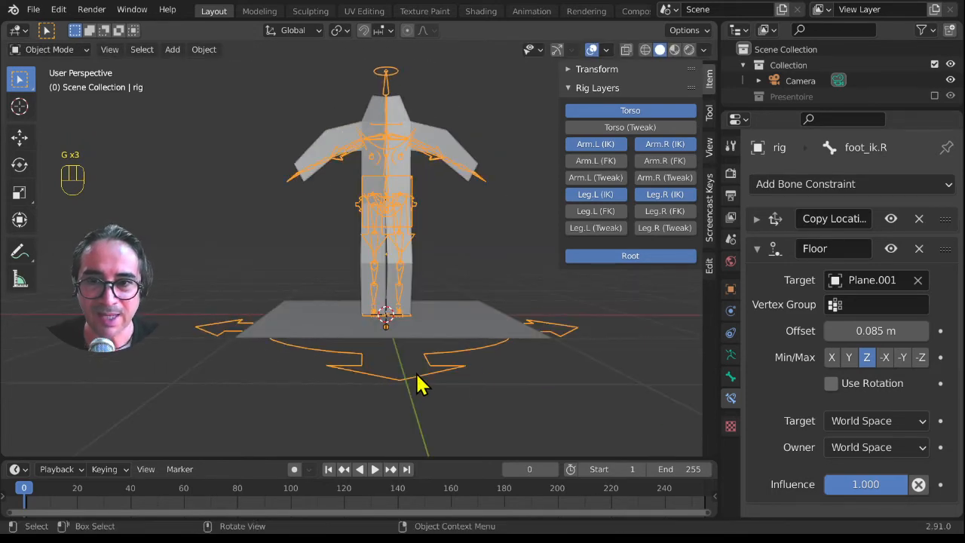
key(g)
right_click(549, 406)
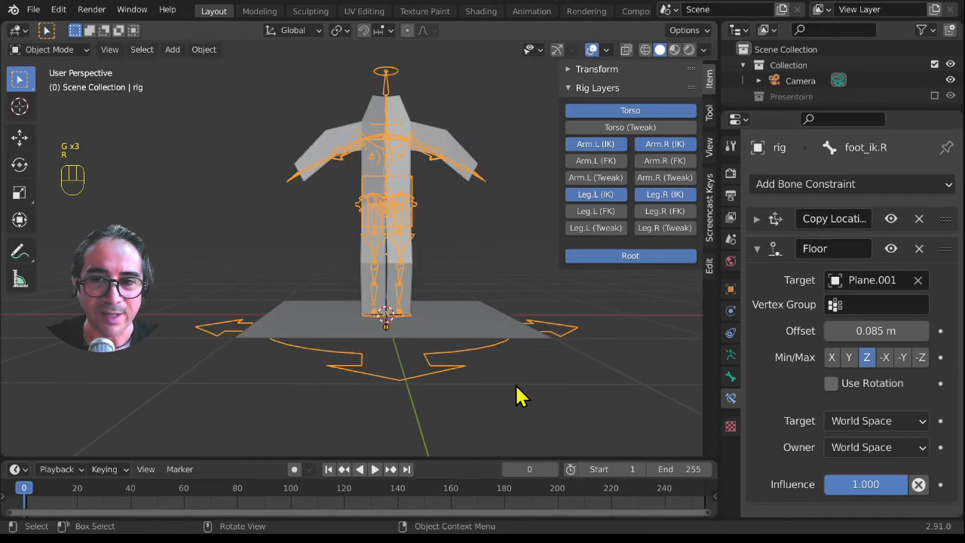
middle_drag(518, 395, 497, 405)
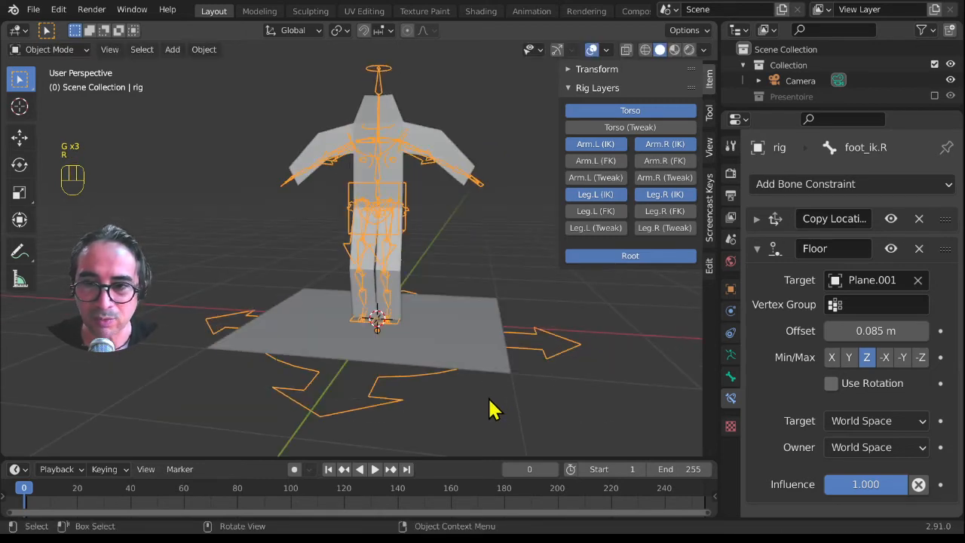
Play the animation and move the rig about 0.06 m in X, 0.05 m in Y and 0.29 m in Z.
key(space)
middle_drag(493, 405, 461, 400)
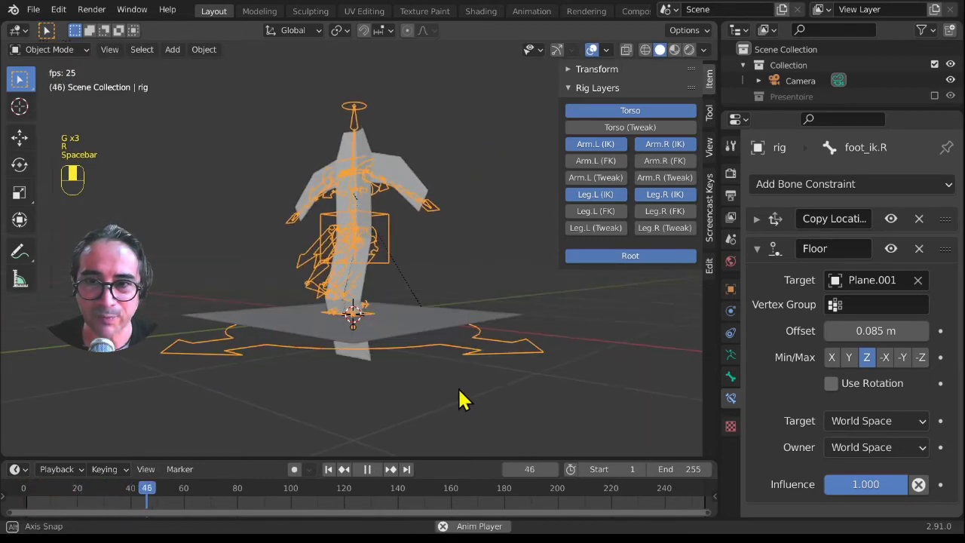
key(g)
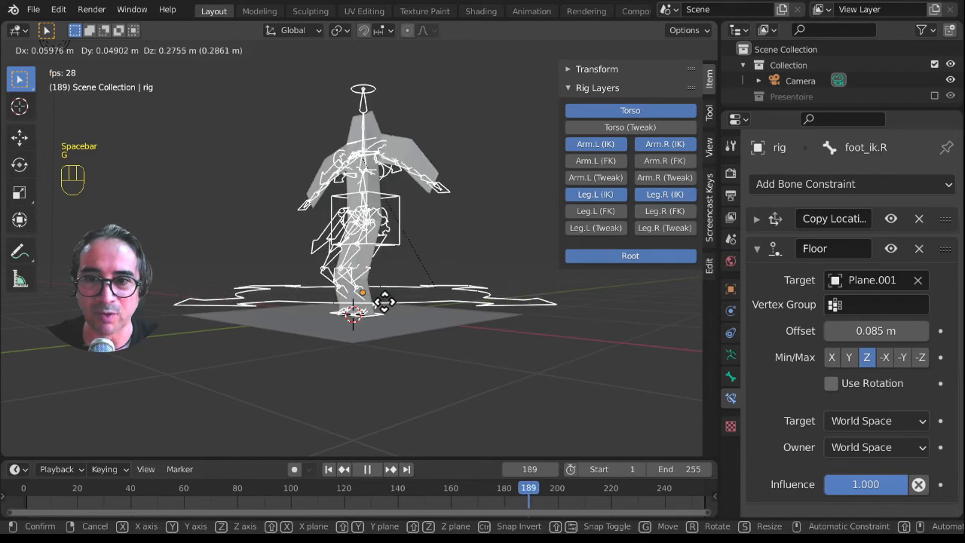
click(389, 312)
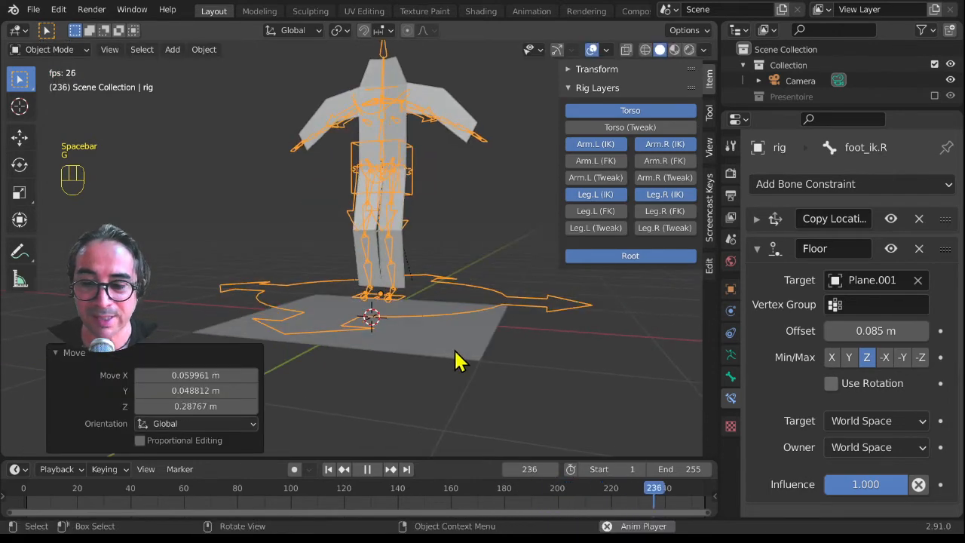
Try rotating the rig about Z, and move it about -0.03 m in X, 0.01 m in Y and 0.36 m in Z.
key(r)
key(z)
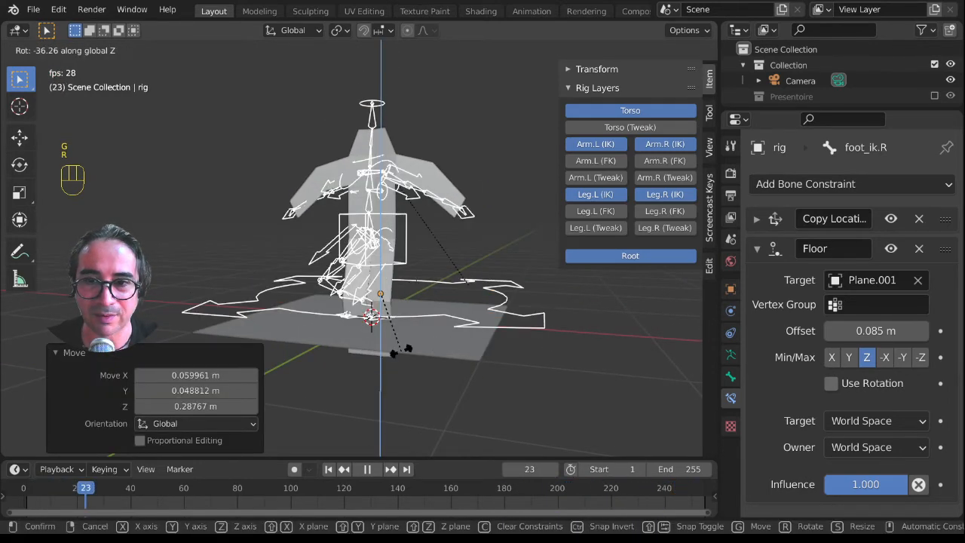
click(490, 347)
key(space)
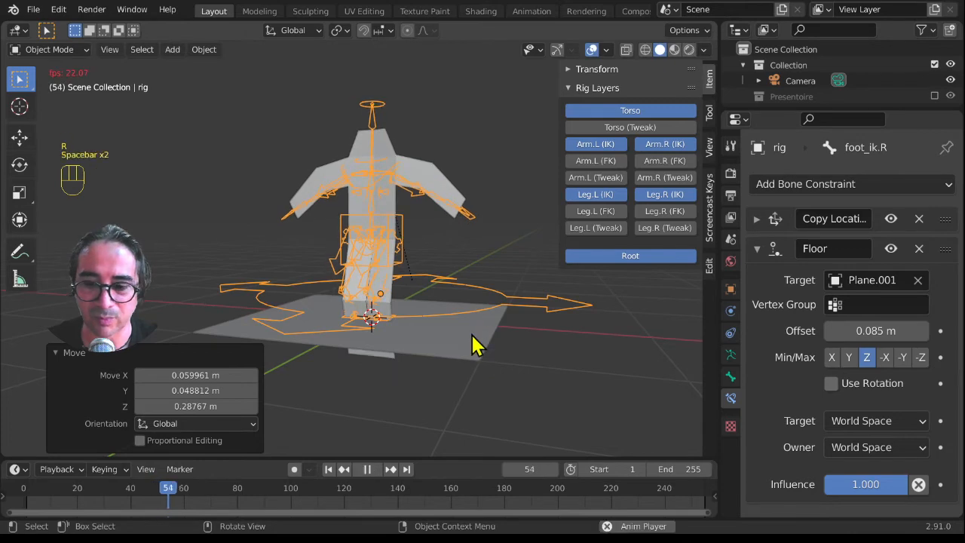
key(g)
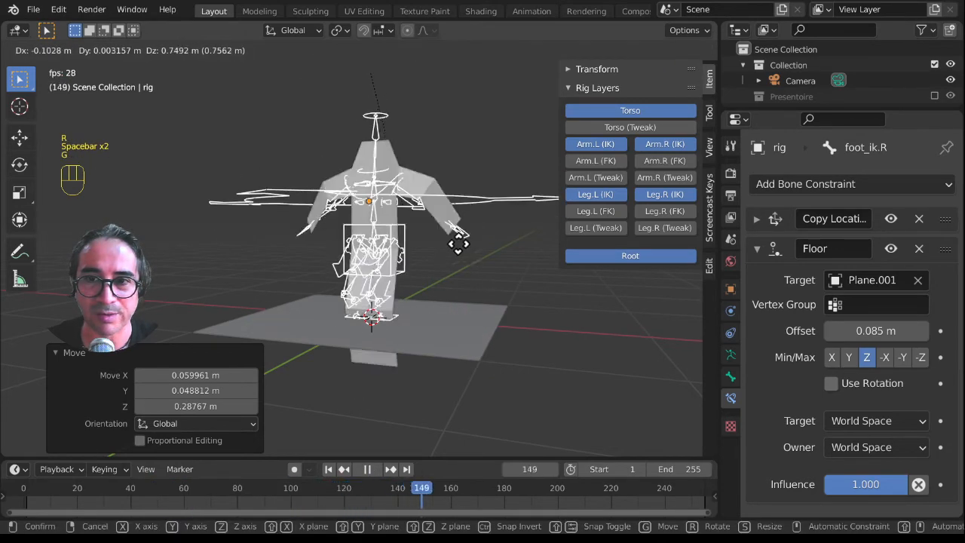
click(464, 290)
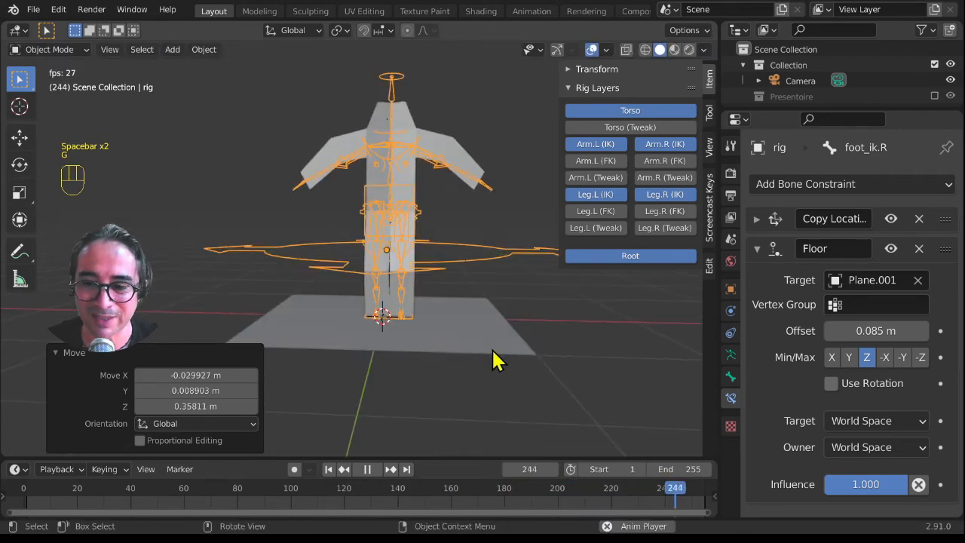
Rotate the rig about -64.7° around Z and move it about 0.33 m in X, 0.06 m in Y and 0.30 m in Z.
key(r)
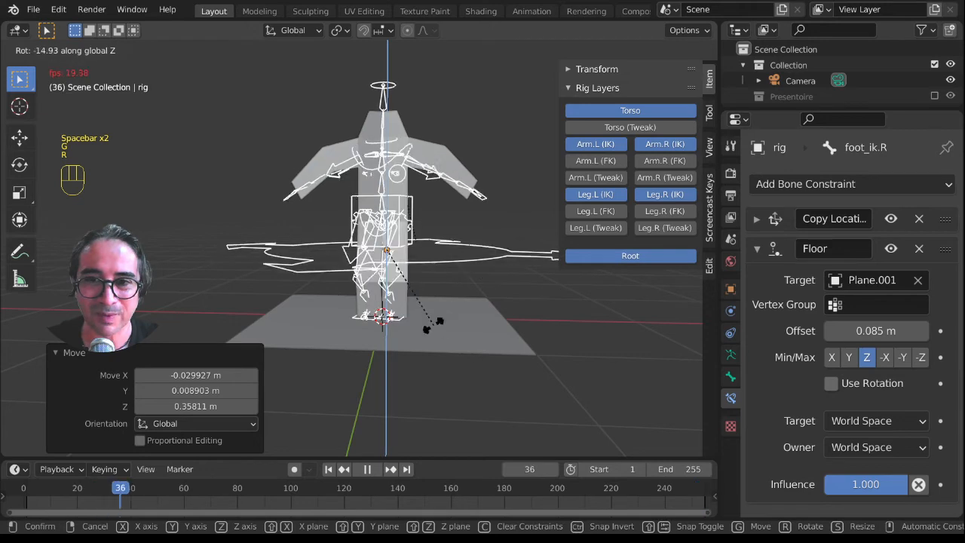
click(366, 343)
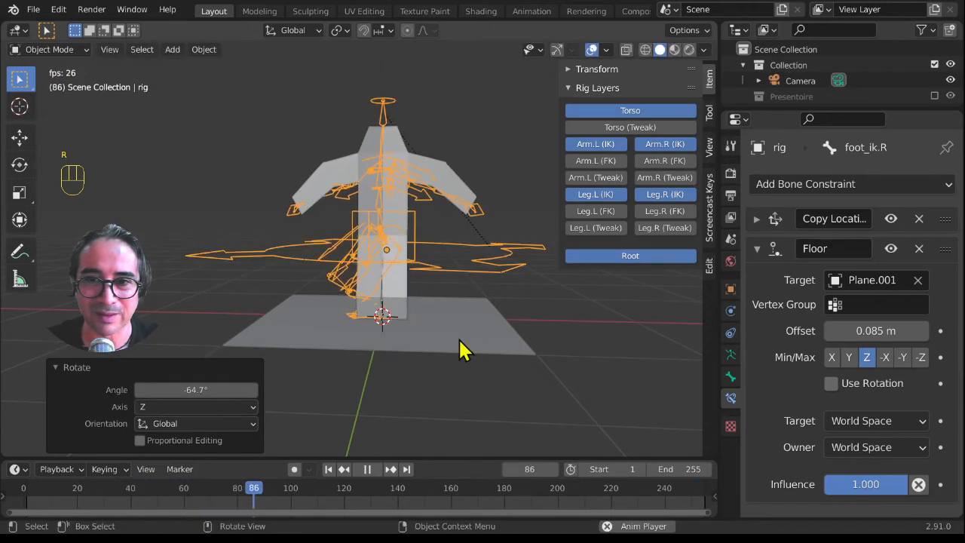
key(g)
click(425, 360)
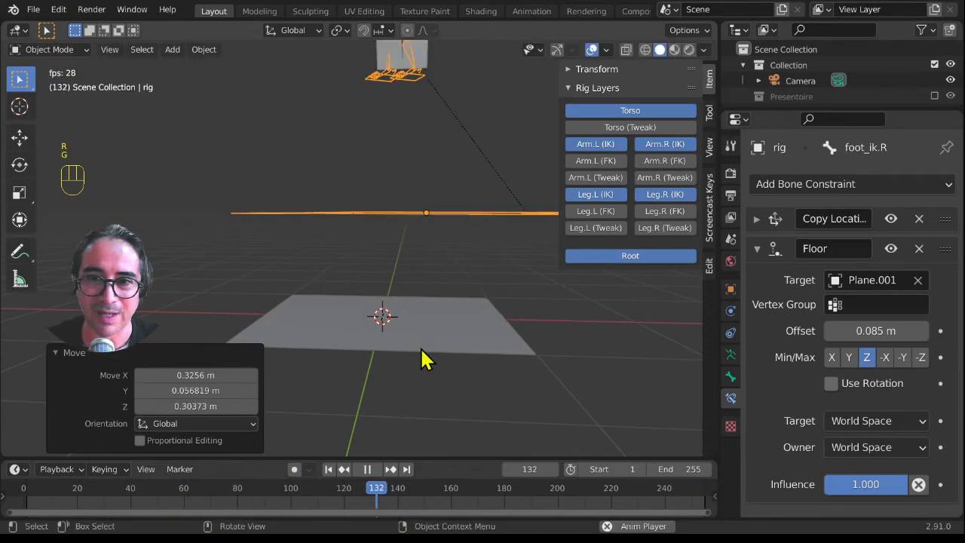
key(r)
key(z)
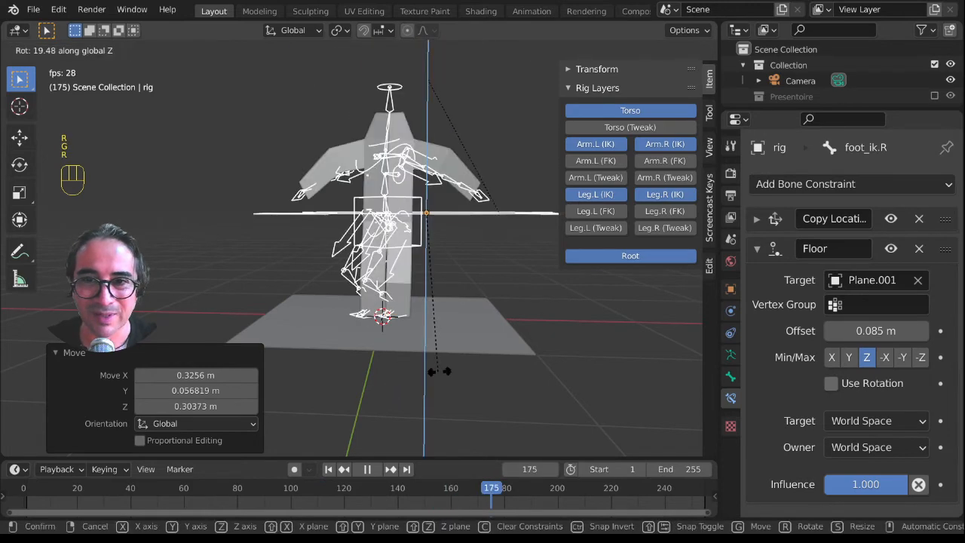
right_click(484, 381)
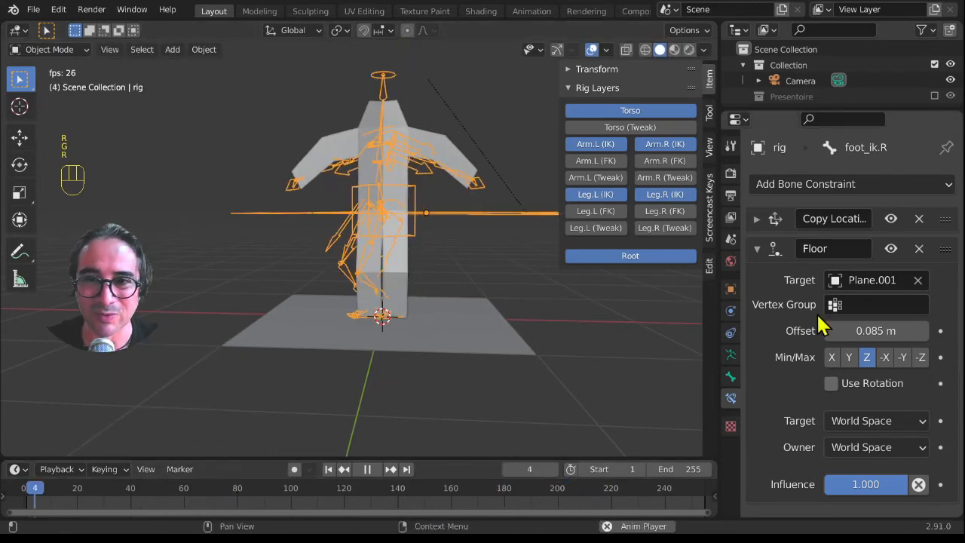
Stop the playback and clear the rig's rotation and location.
key(space)
key(alt+r)
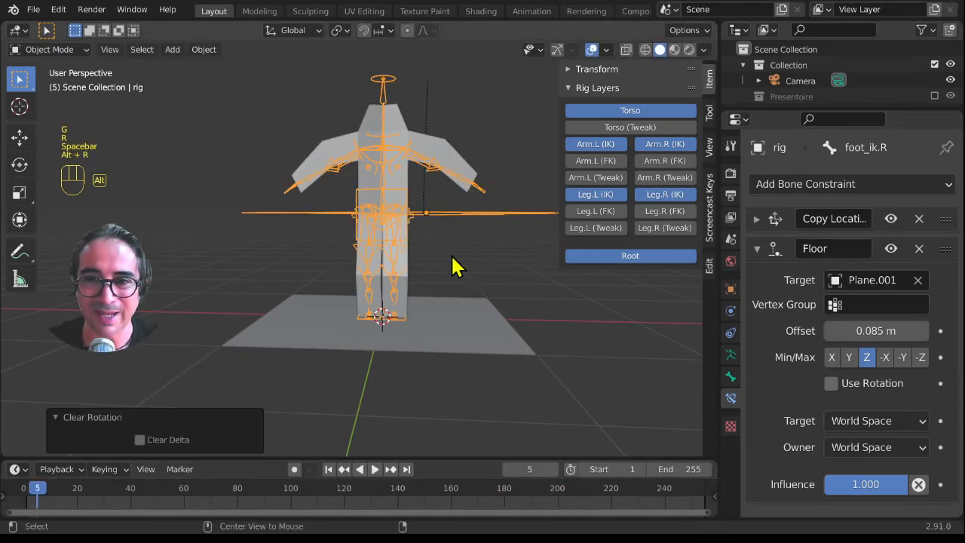
key(alt+g)
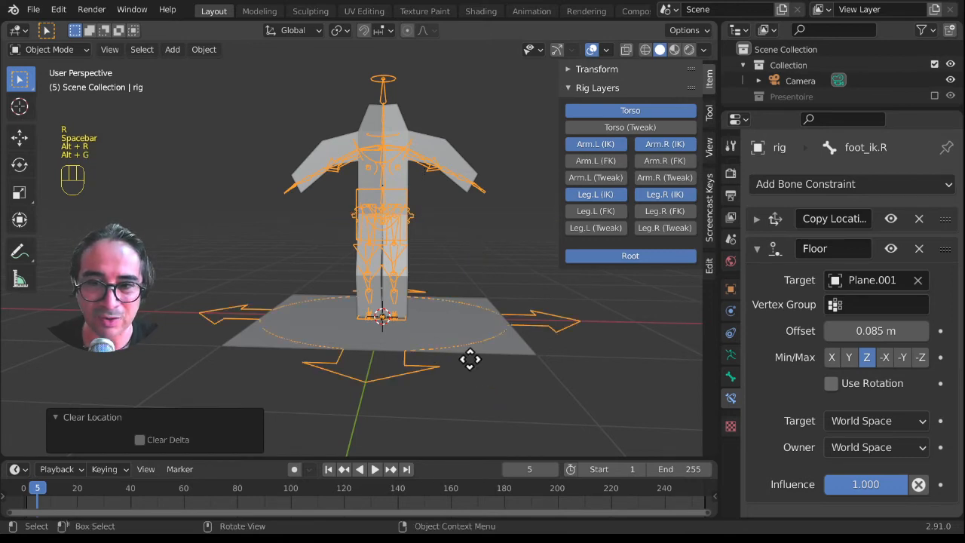
Play the animation while moving the rig about 0.44 m upward along Z, and stop the playback.
key(g)
key(space)
key(g)
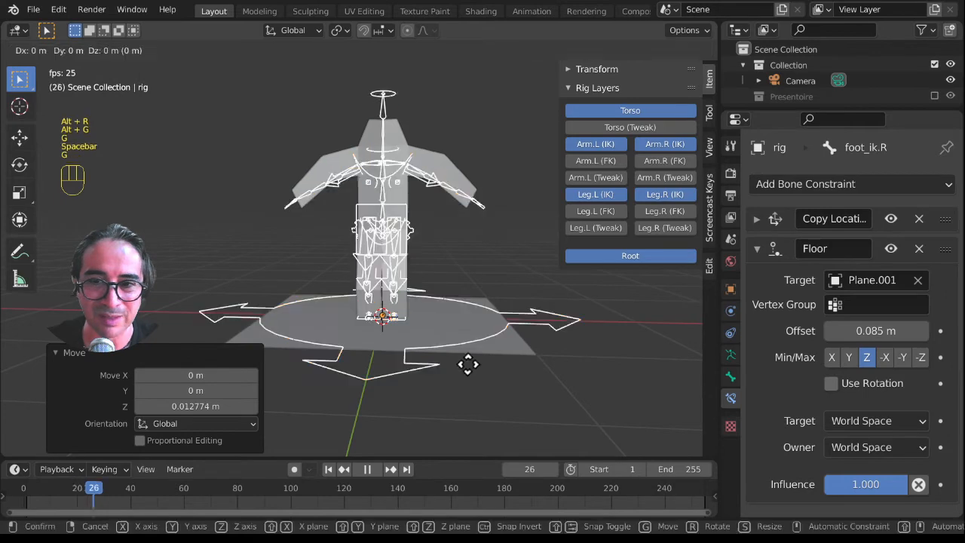
key(z)
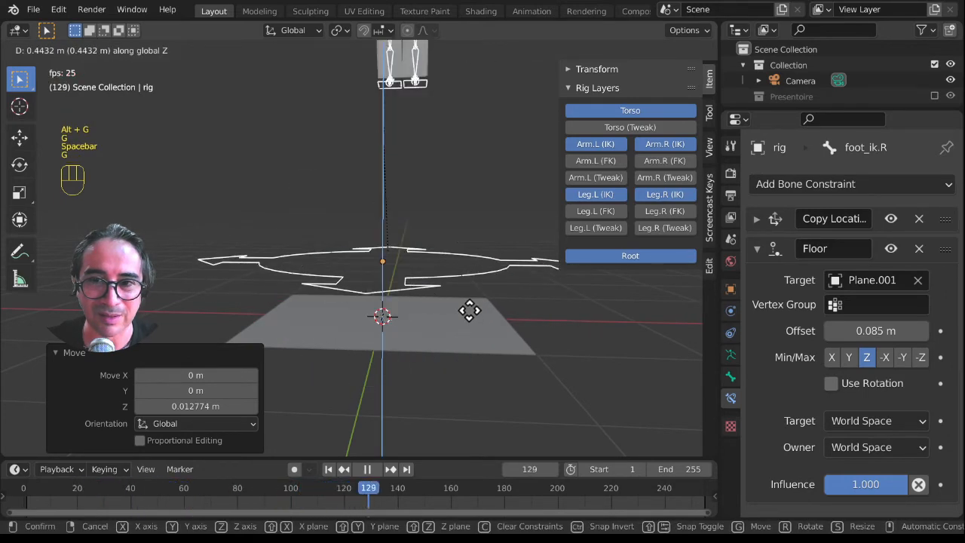
click(469, 310)
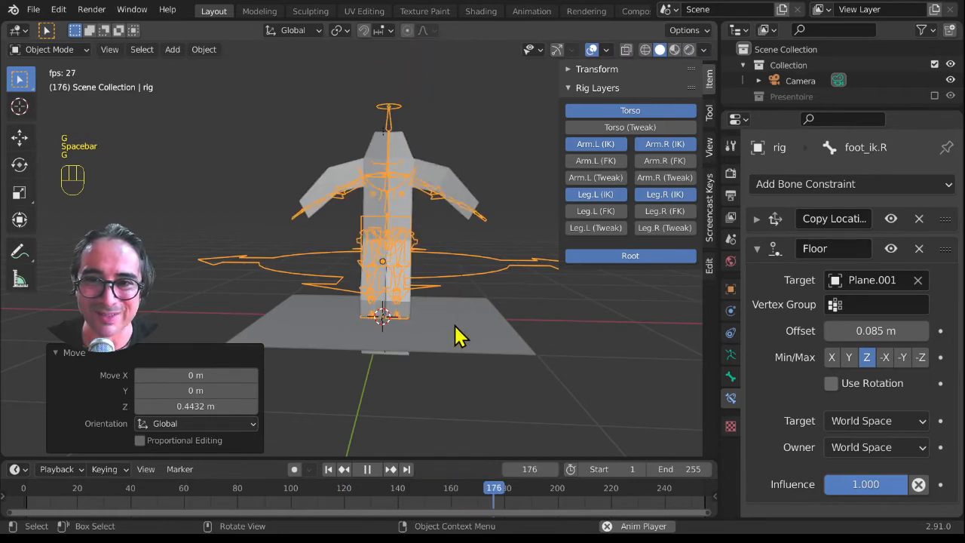
key(space)
Put the body mesh in Weight Paint mode with its vertex groups shown, and set the brush strength to 0.460.
click(435, 190)
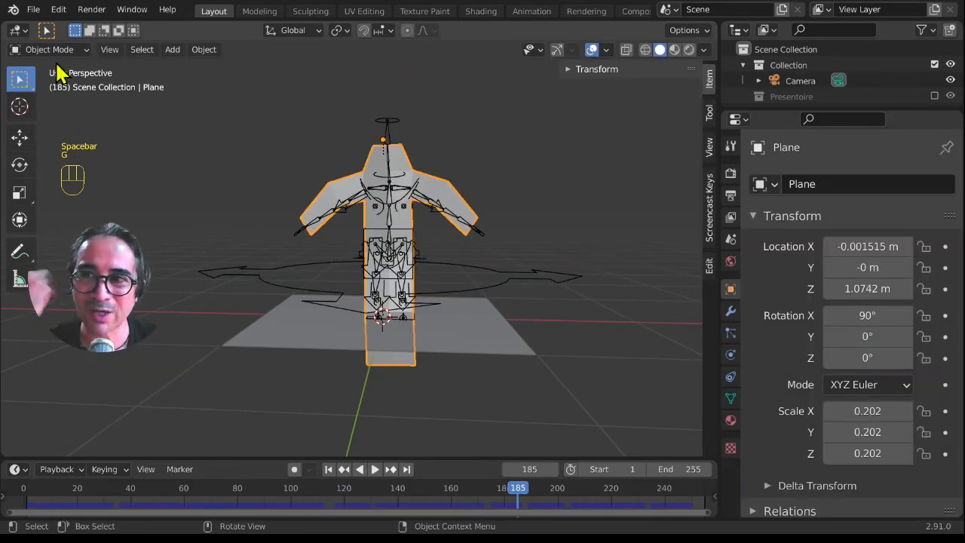
click(51, 49)
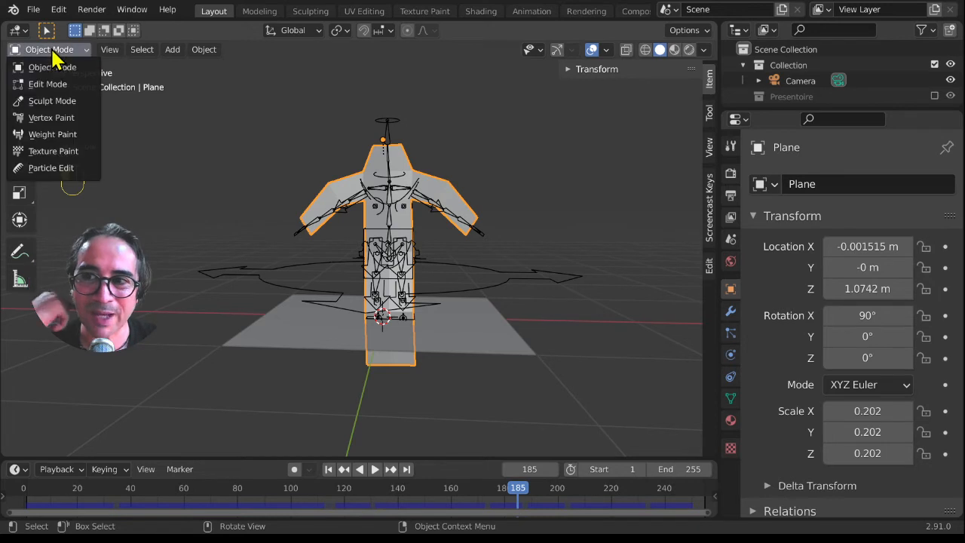
click(61, 135)
click(730, 399)
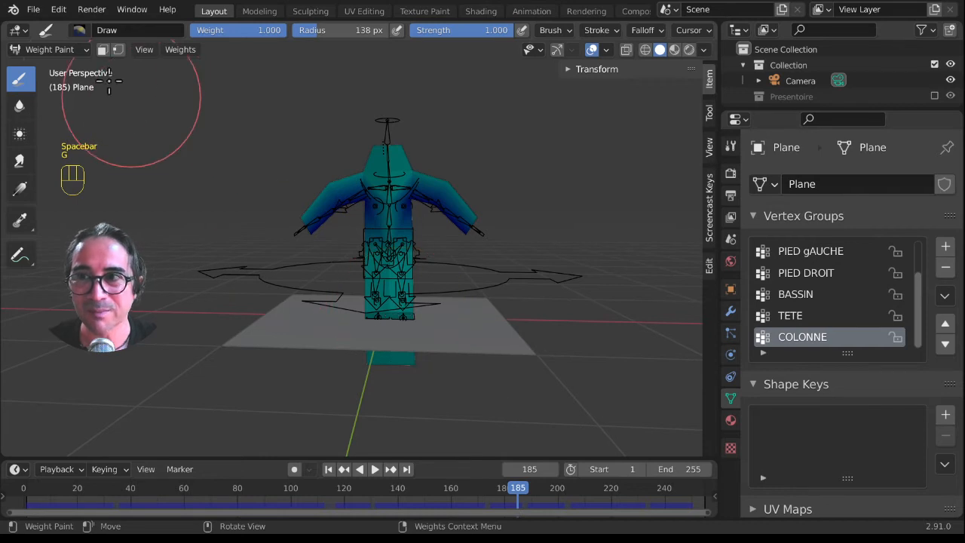
click(52, 49)
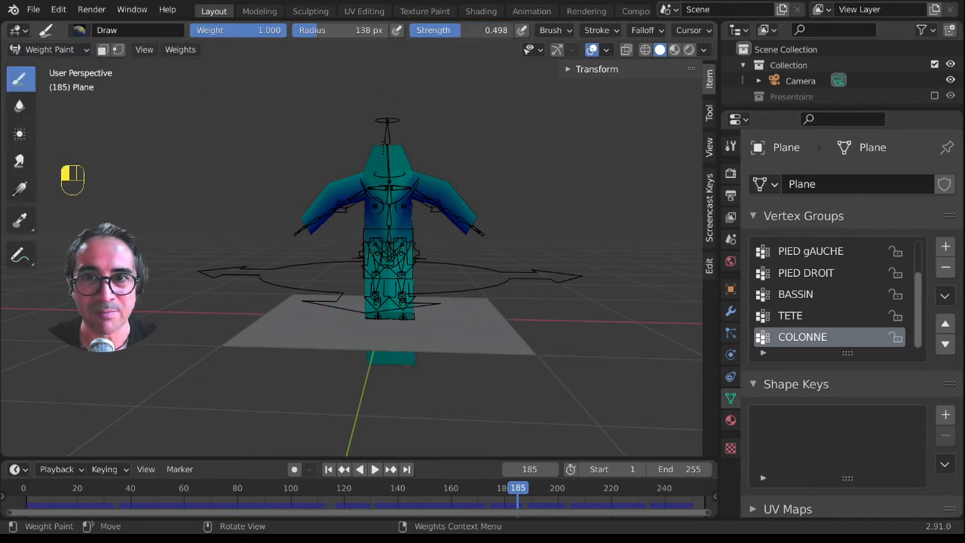
scroll(385, 368, up, 1)
middle_drag(386, 368, 412, 369)
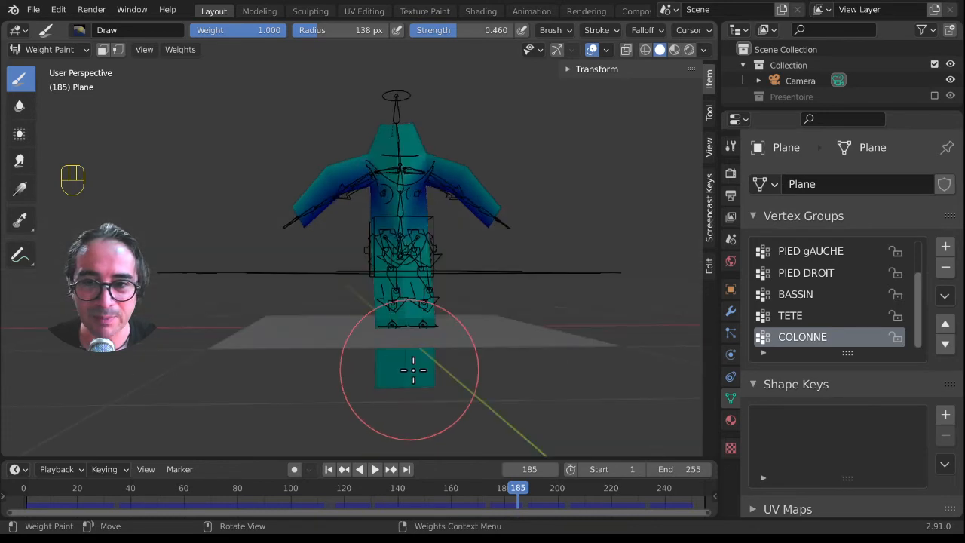
Paint more COLONNE weight over the body mesh's legs and torso, and return to frame 0.
click(413, 368)
mouse_move(413, 369)
mouse_down()
mouse_move(394, 310)
mouse_move(390, 384)
mouse_move(422, 326)
mouse_move(407, 264)
mouse_up()
click(407, 263)
click(401, 233)
mouse_move(433, 307)
middle_down()
mouse_move(377, 315)
mouse_move(422, 299)
middle_up()
click(381, 191)
click(22, 492)
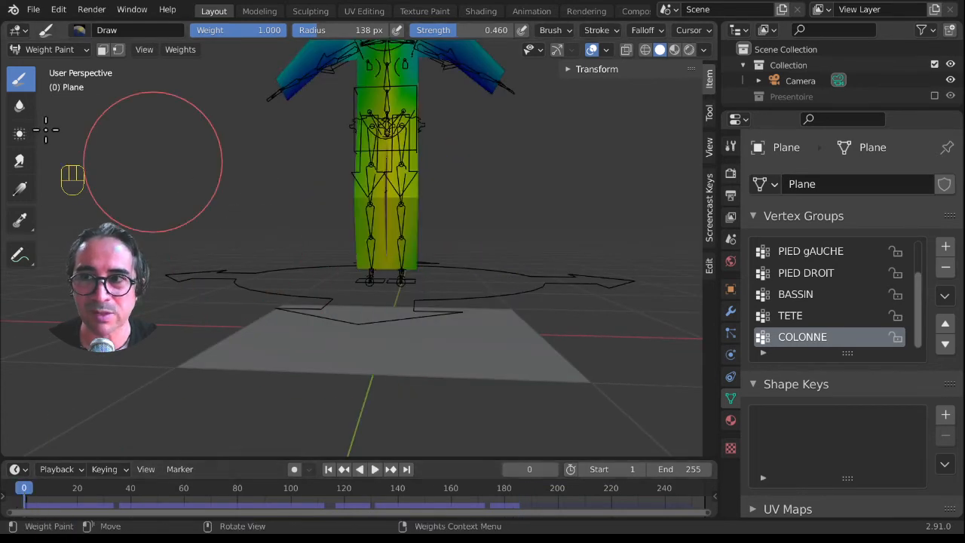
Return to Object Mode, move the rig about -0.37 m along Z, and play the animation.
click(33, 50)
click(44, 66)
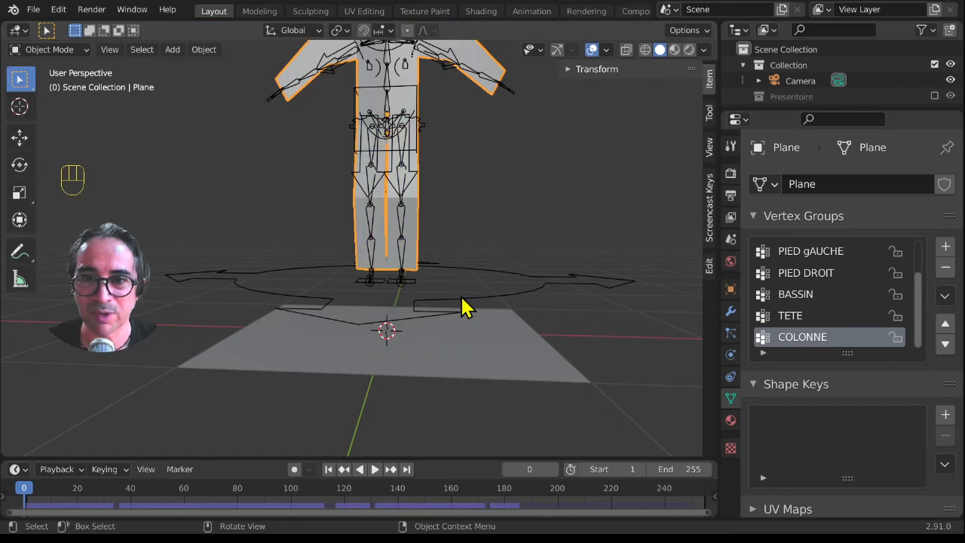
click(463, 308)
key(g)
key(z)
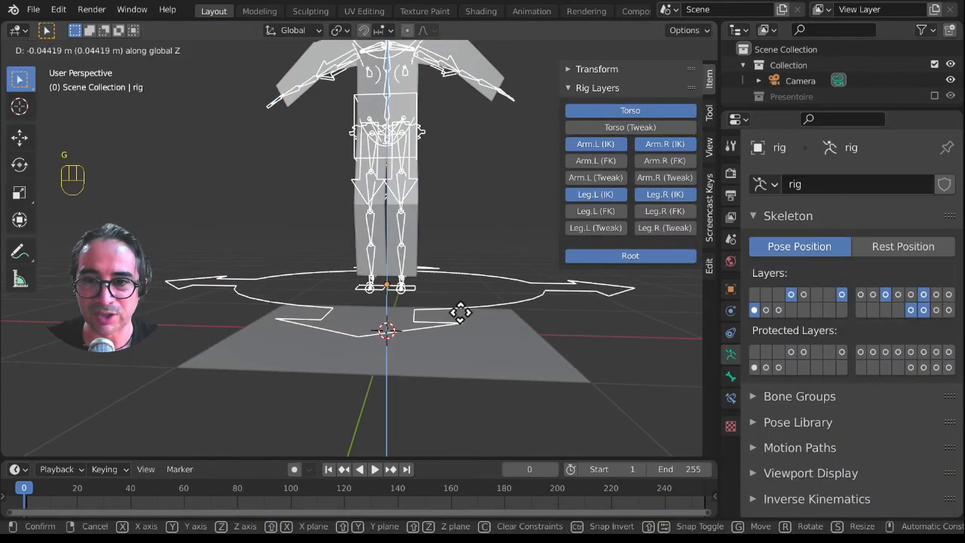
click(459, 358)
key(space)
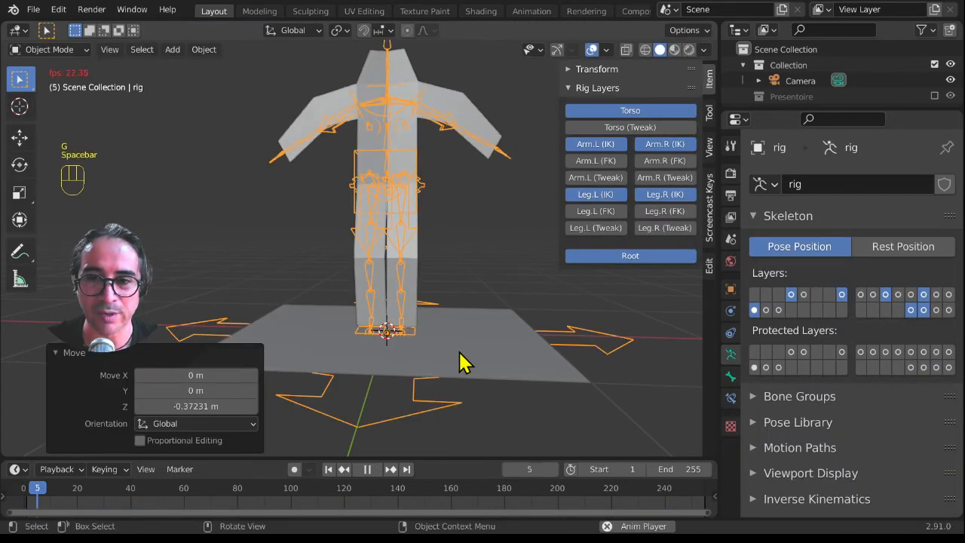
Move the playing rig about -0.13 m along Z and rotate it about -48.8° around Z.
key(g)
key(z)
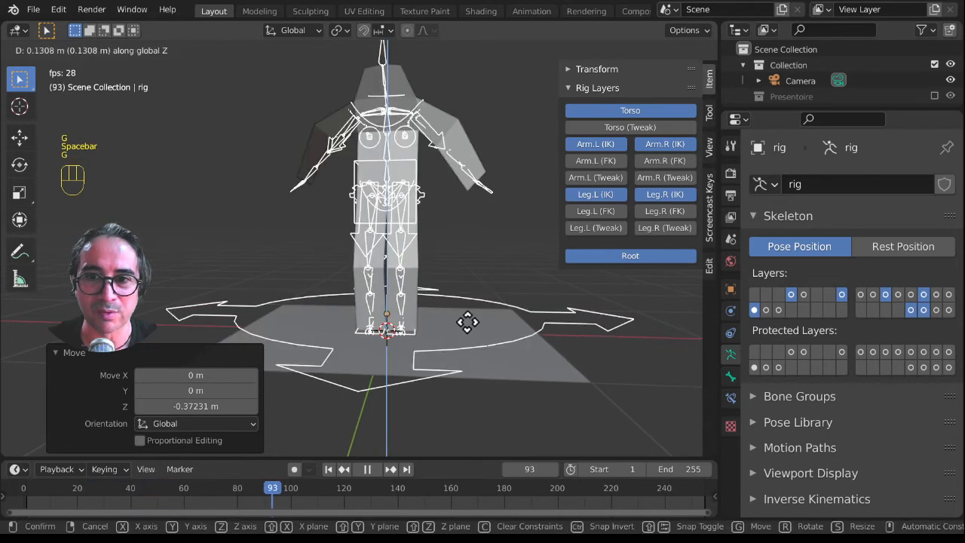
click(470, 369)
middle_drag(523, 360, 487, 370)
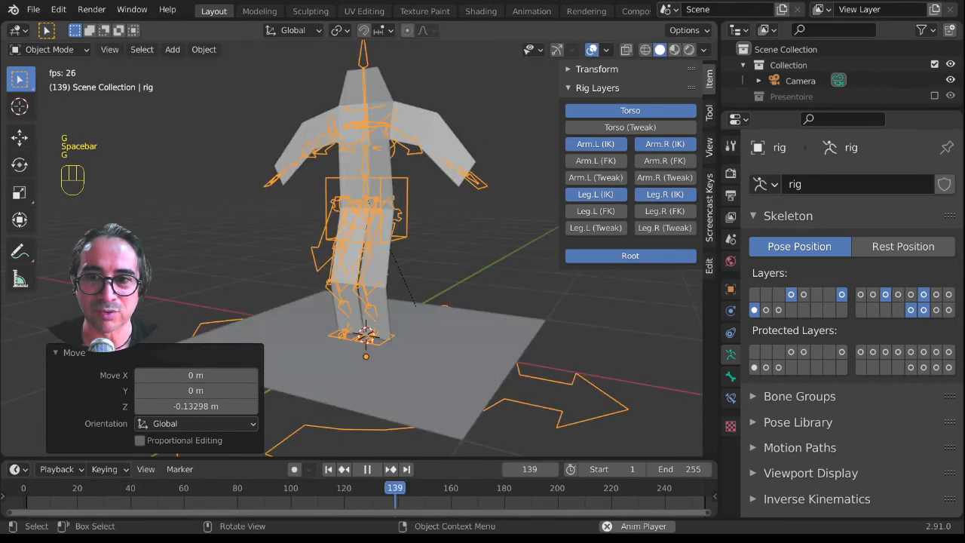
key(r)
key(z)
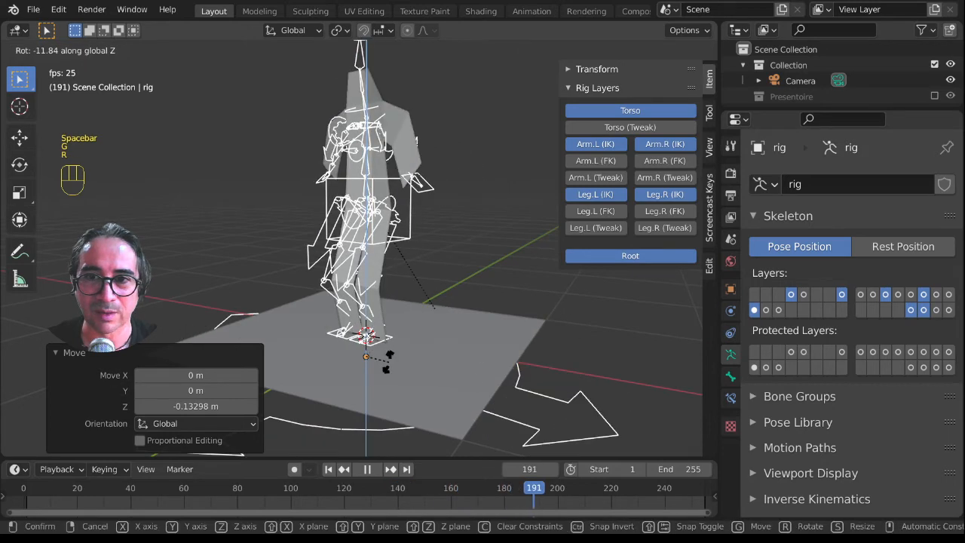
click(463, 390)
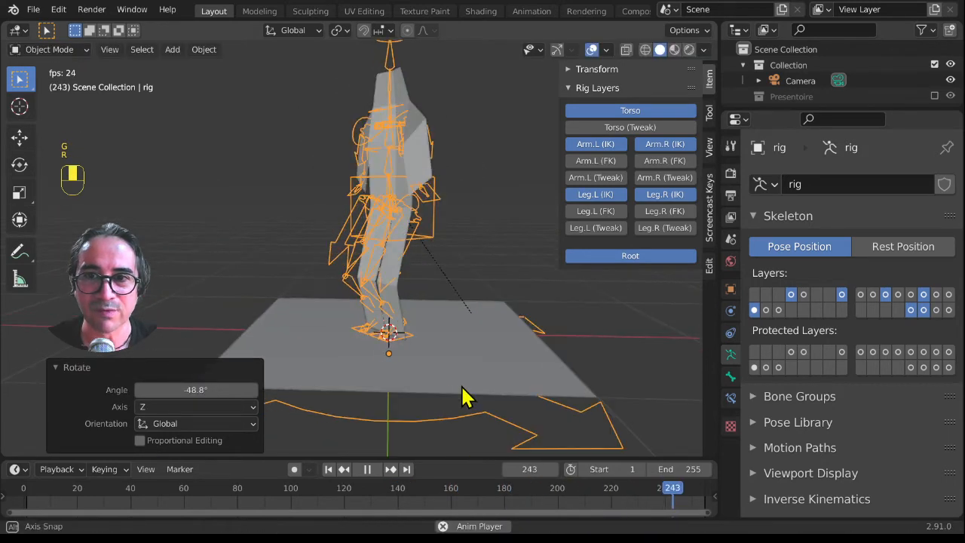
Hide the body mesh to expose the selected rig, and make the timeline area taller.
click(469, 118)
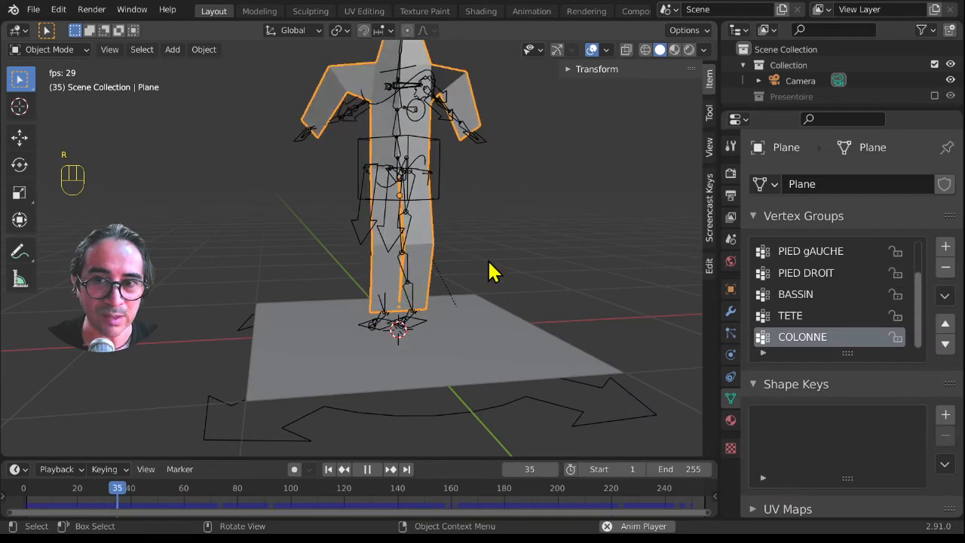
scroll(503, 301, down, 1)
middle_drag(506, 306, 457, 319)
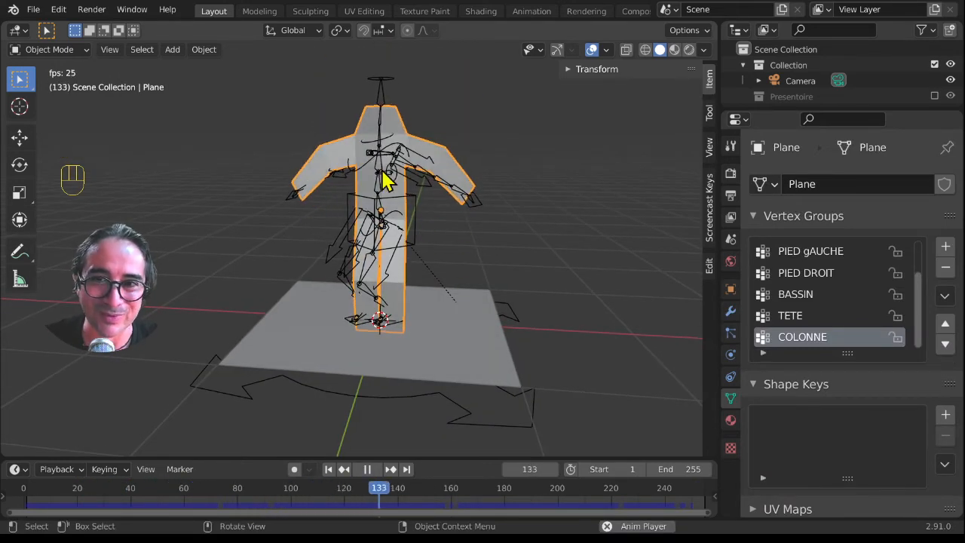
key(h)
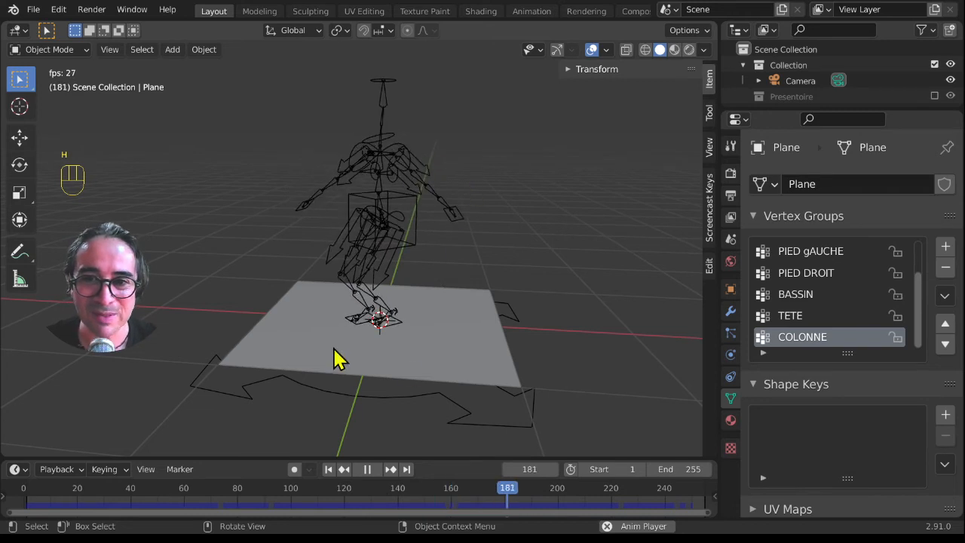
middle_drag(333, 348, 429, 388)
click(430, 388)
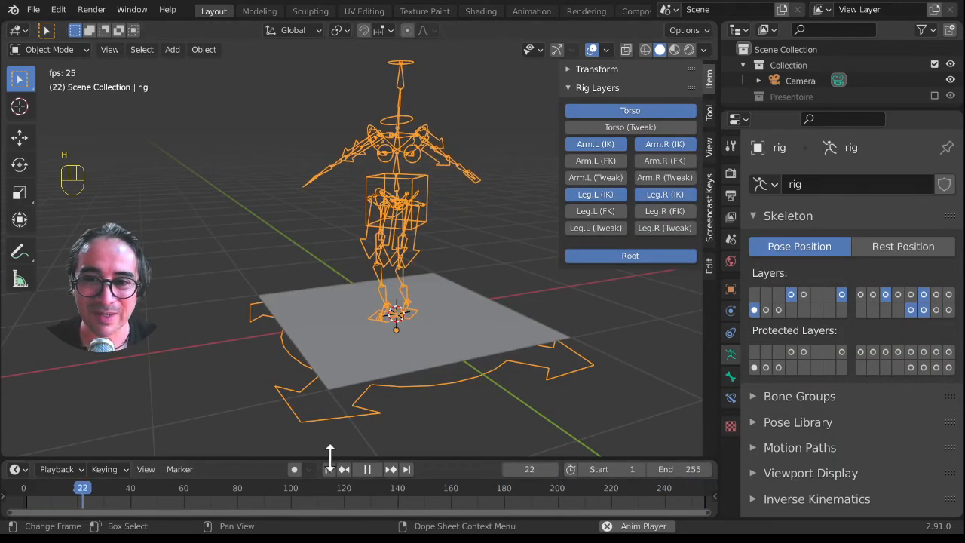
drag(330, 452, 330, 394)
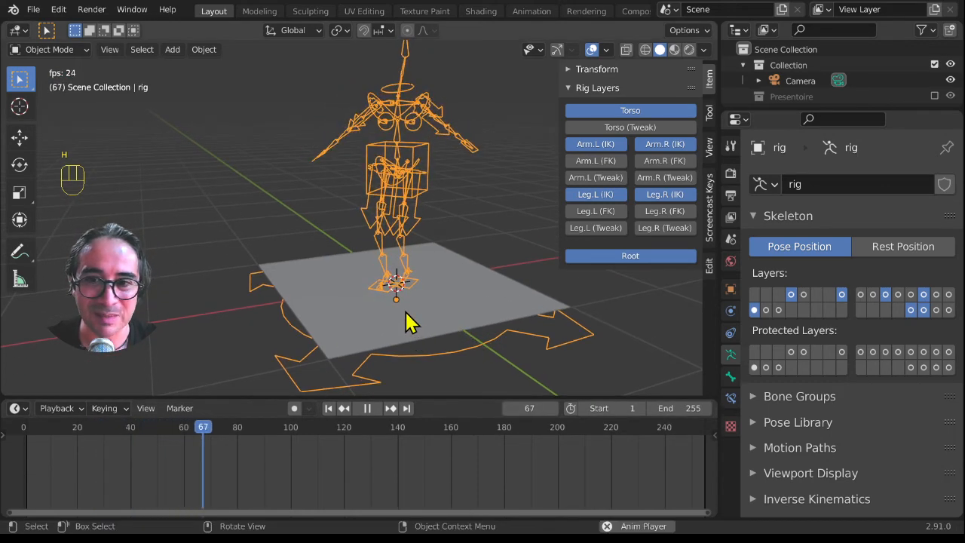
Stop the playback and reveal all hidden objects in the scene.
key(space)
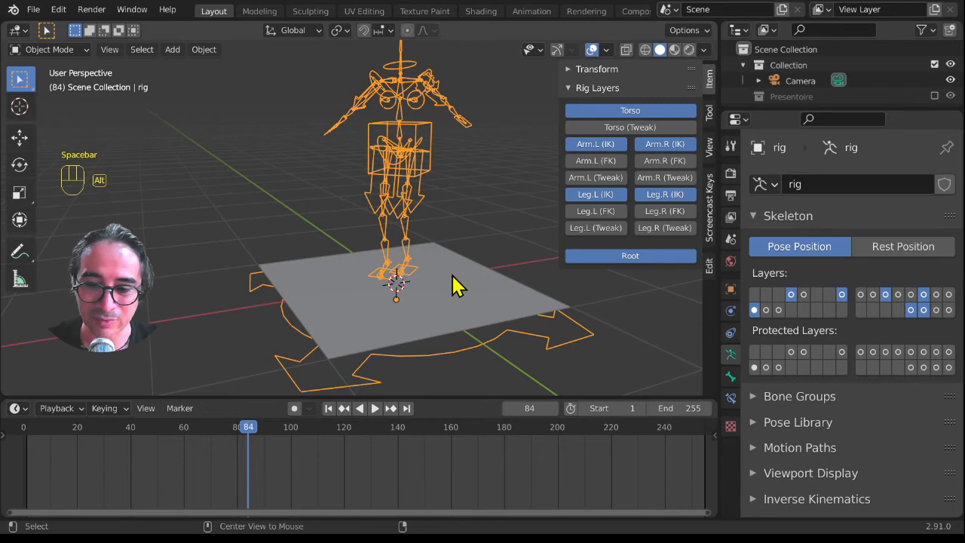
key(alt+h)
click(398, 241)
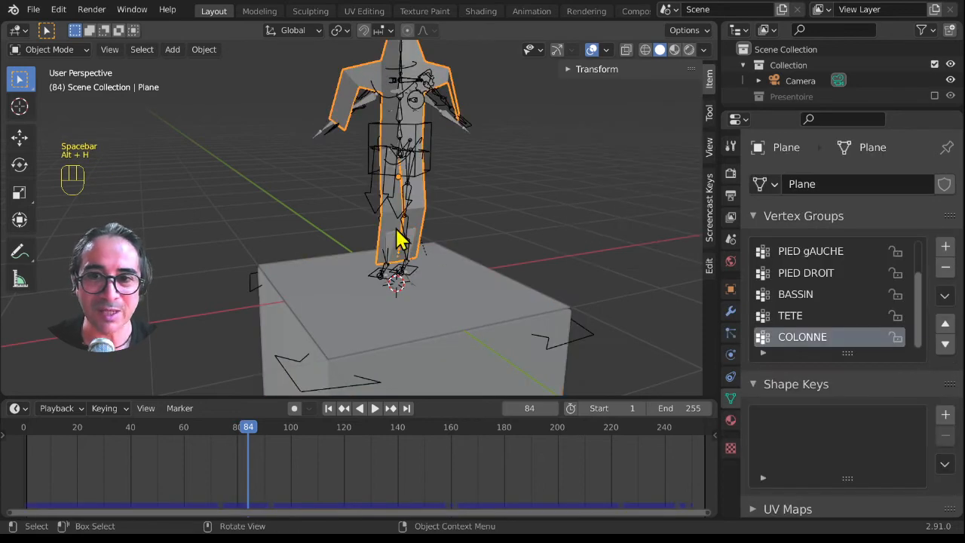
middle_drag(398, 241, 377, 301)
Parent the cube to the rig's root bone with the Bone option.
click(426, 351)
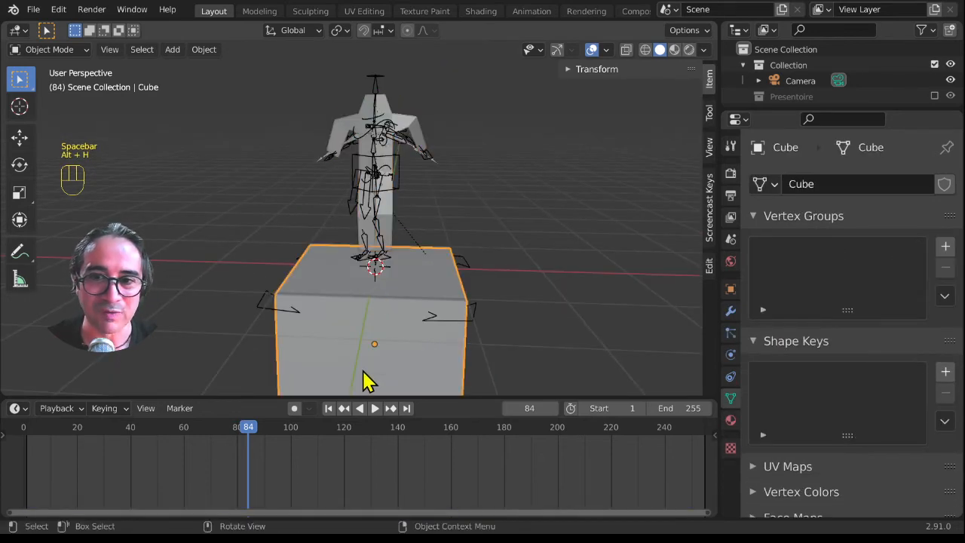
scroll(367, 382, up, 2)
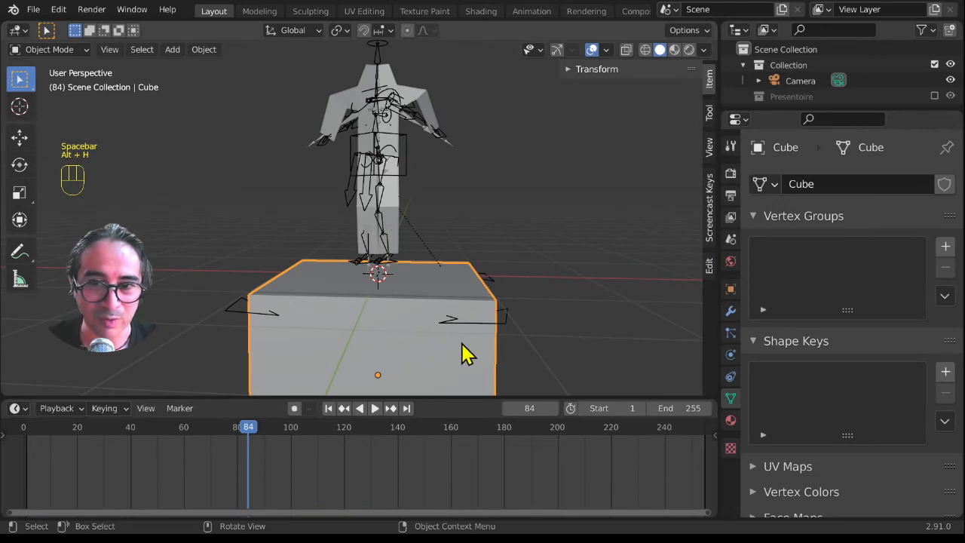
shift+click(509, 330)
key(ctrl+Tab)
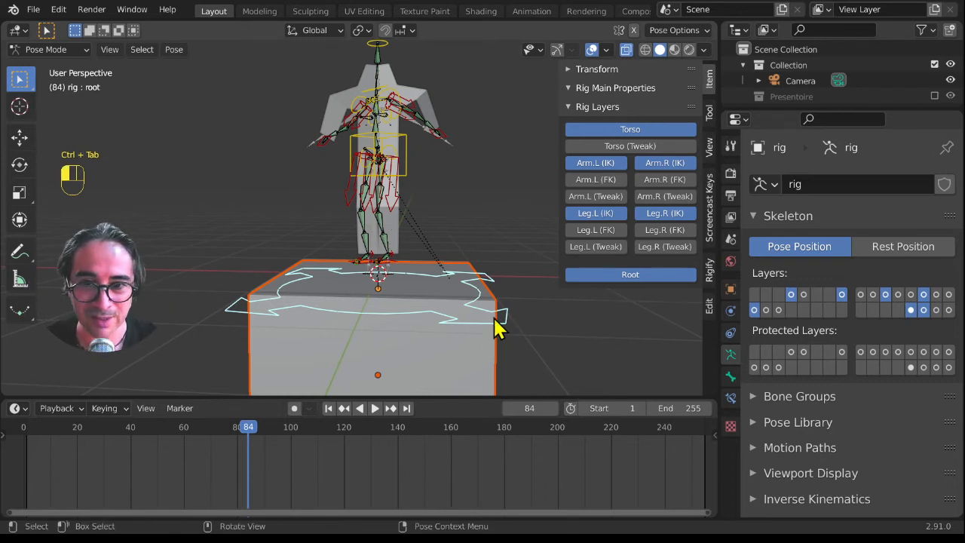
key(ctrl+p)
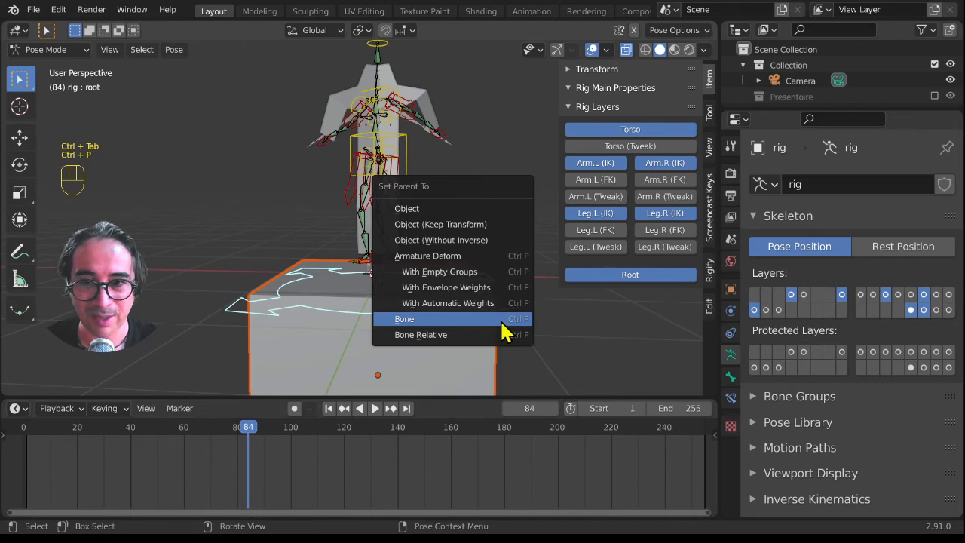
click(502, 319)
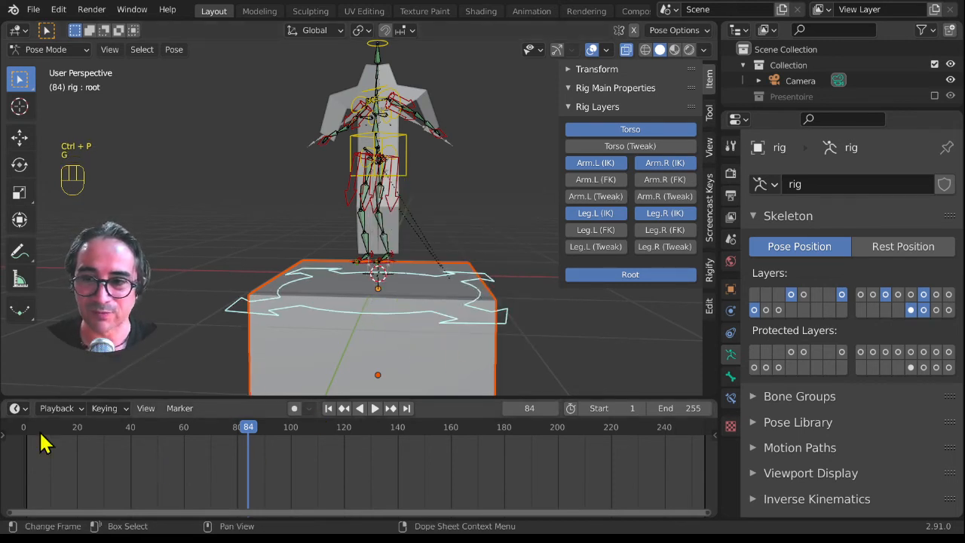
Play the simulation from frame 0 and try moving the root bone together with the cube.
click(19, 428)
key(space)
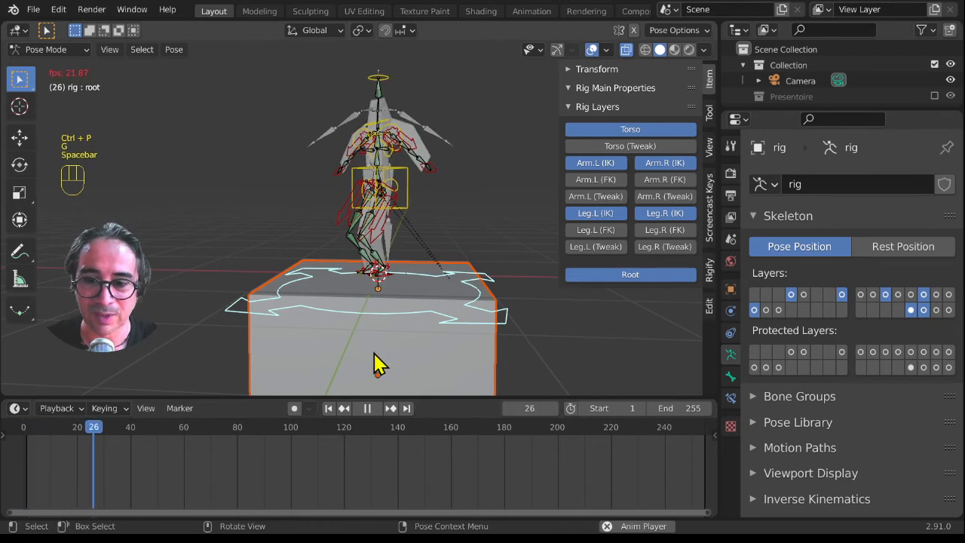
key(g)
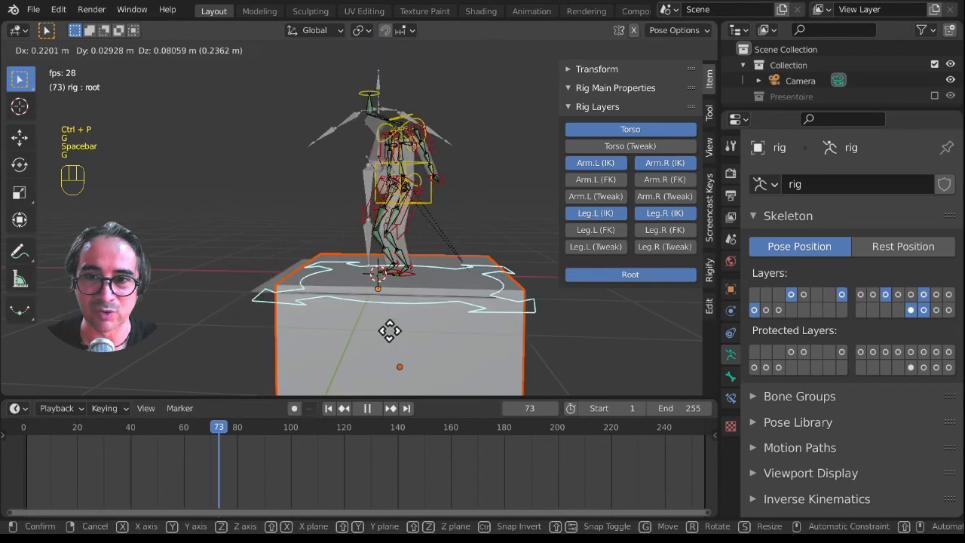
click(381, 343)
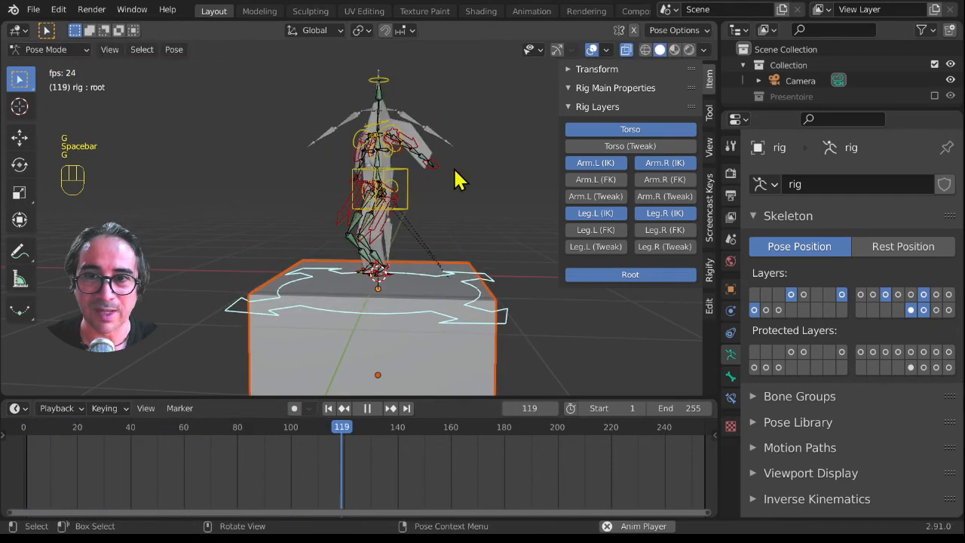
Return to Object Mode and delete the metarig.
key(ctrl+Tab)
click(442, 146)
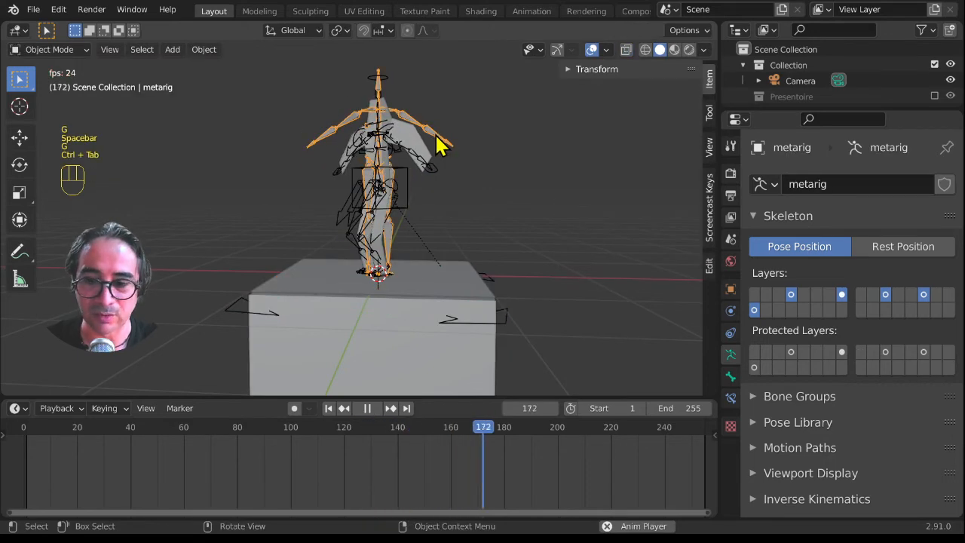
key(x)
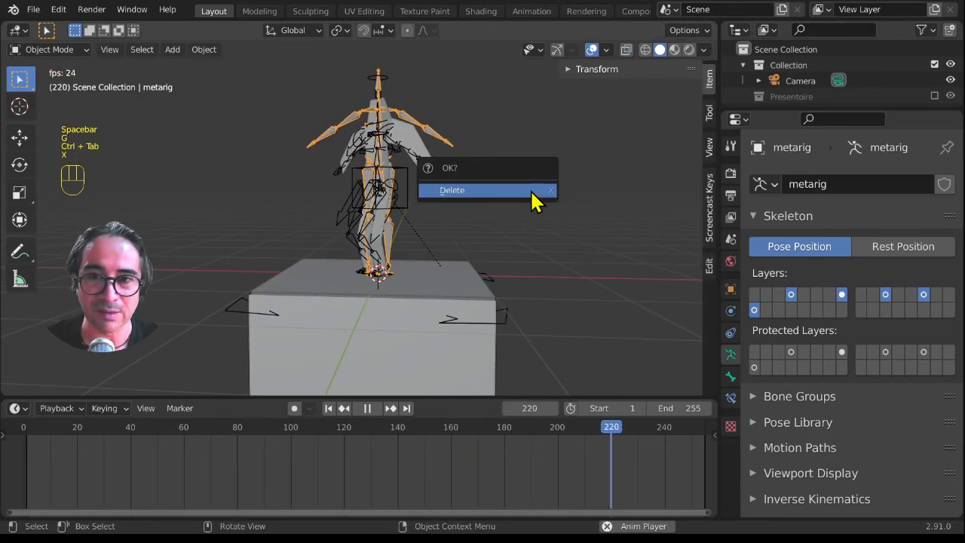
click(529, 201)
Move the body mesh Plane into the Widgets collection.
click(417, 139)
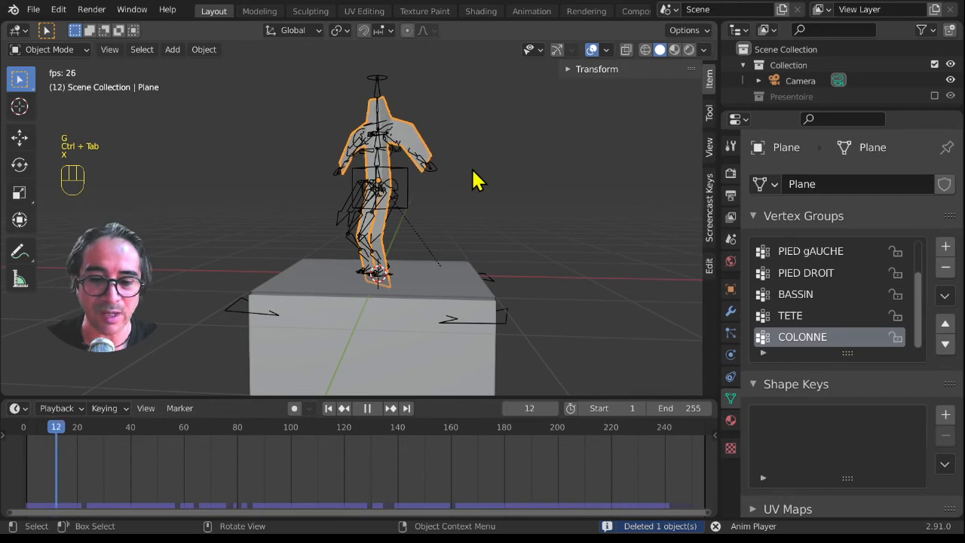
key(m)
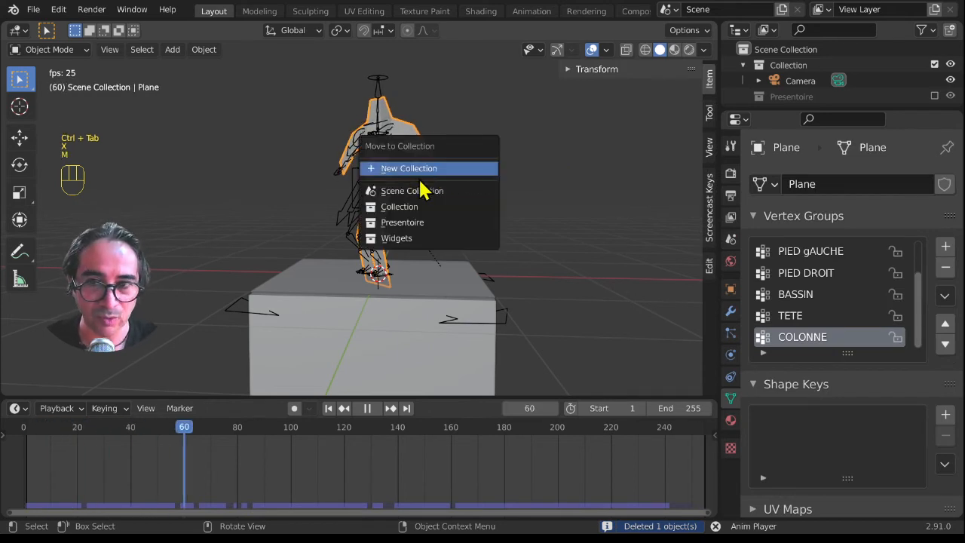
click(392, 239)
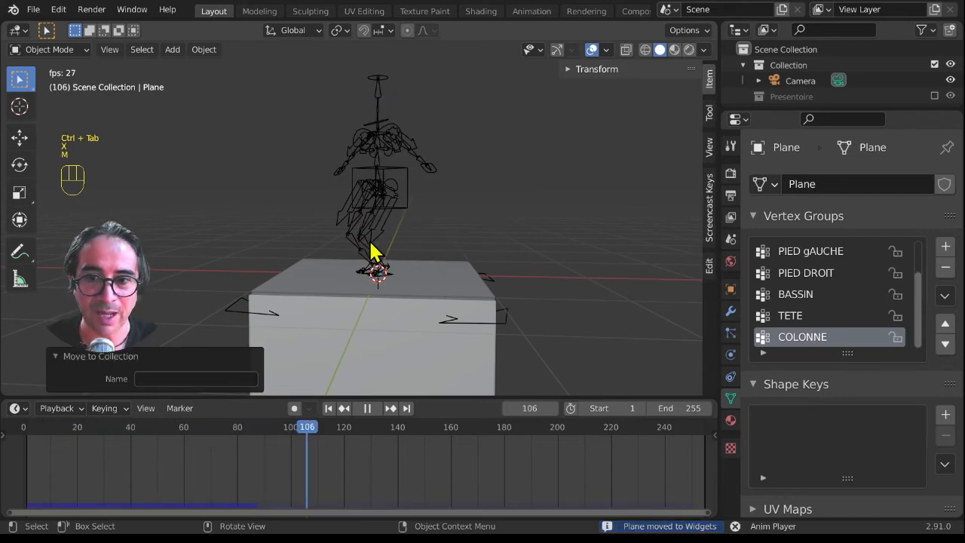
Switch the rig to Pose Mode and rotate its root bone 56.5° about global Z.
click(422, 295)
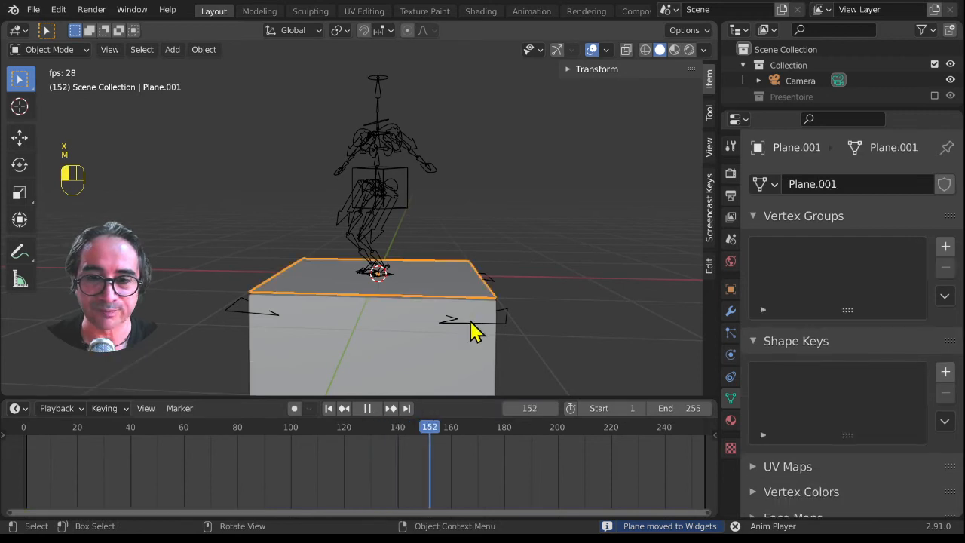
click(473, 325)
click(487, 331)
key(ctrl+Tab)
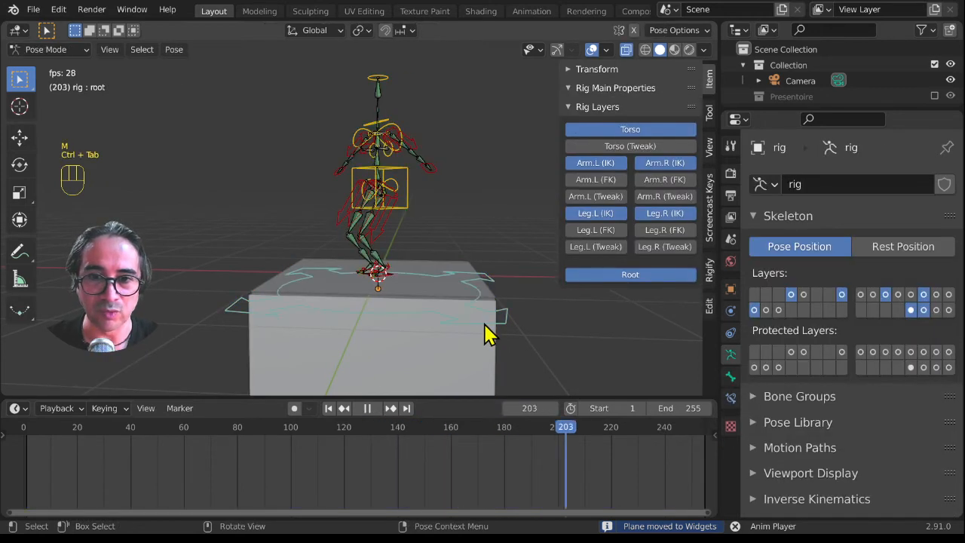
key(r)
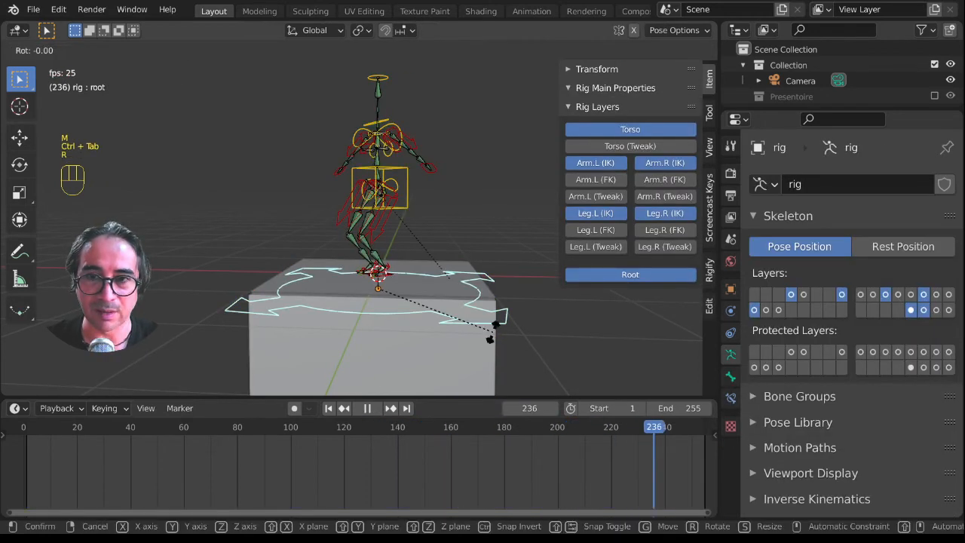
click(517, 312)
Rotate the root bone about global Z by 32° and again by -27°.
key(r)
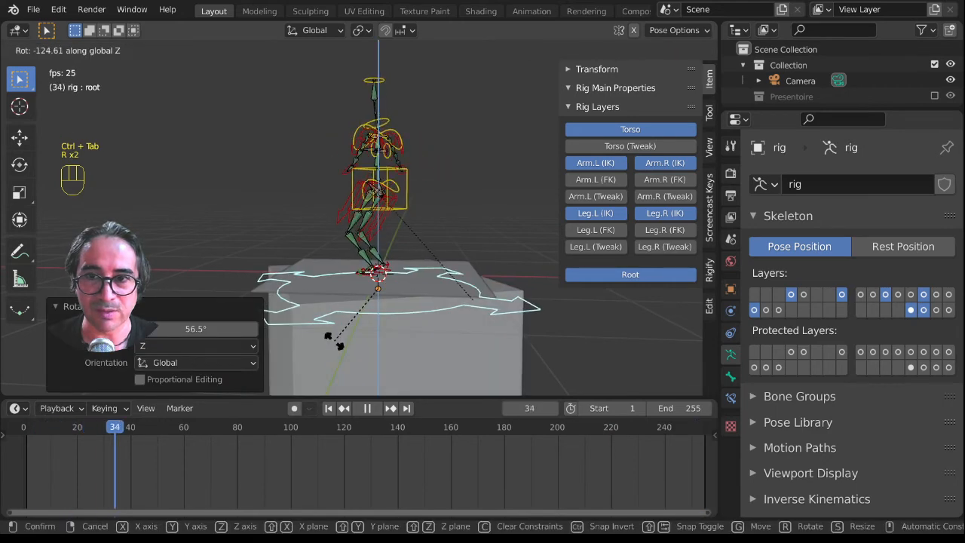
click(475, 309)
key(r)
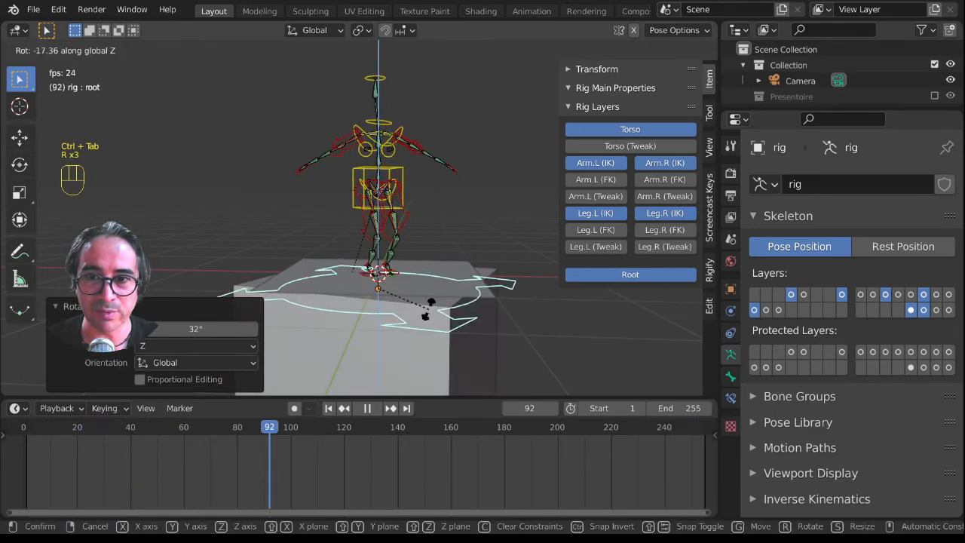
click(426, 316)
Move the root bone -0.00444 m along global Z and rotate it 15.8° about global Z.
key(g)
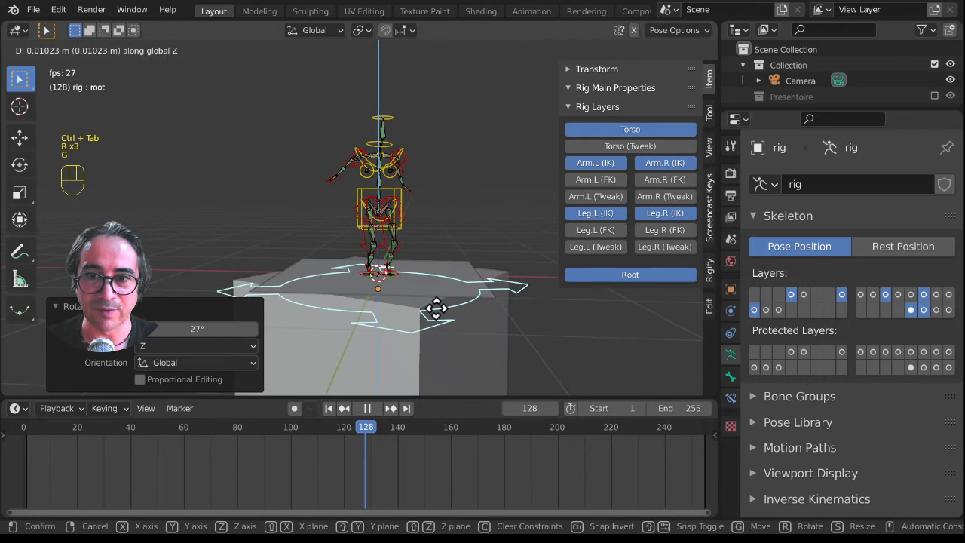
click(451, 335)
key(r)
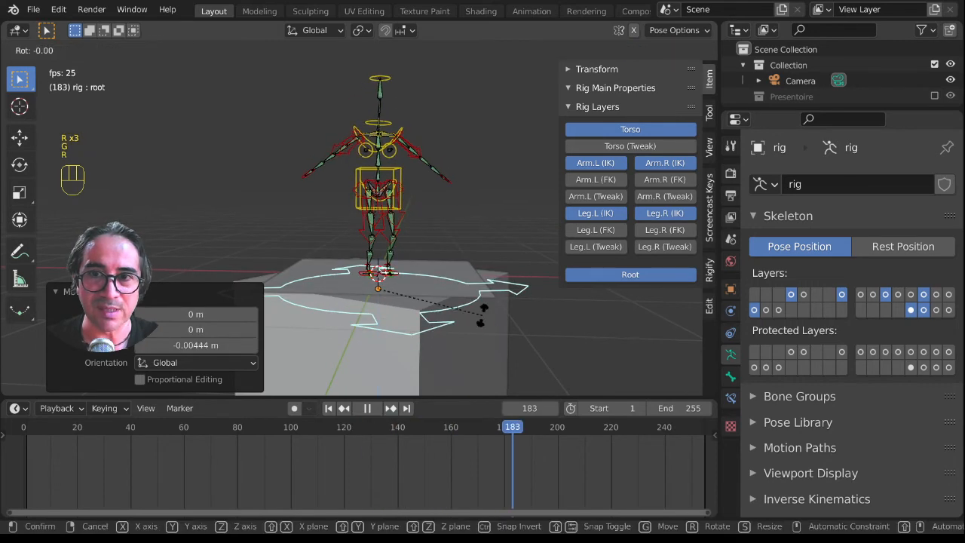
click(464, 303)
Try tilting the root bone freely and rotate it -17.2° about global Z.
key(r)
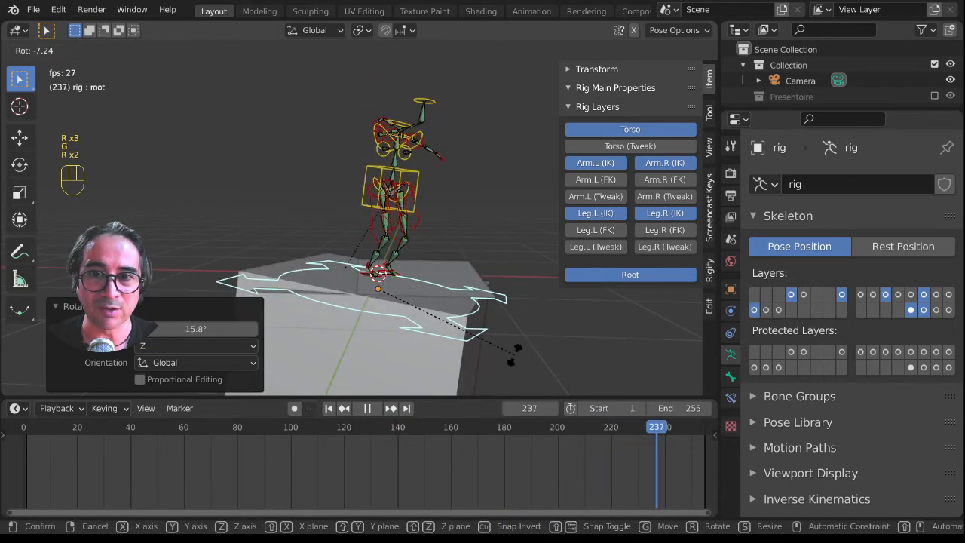
right_click(514, 354)
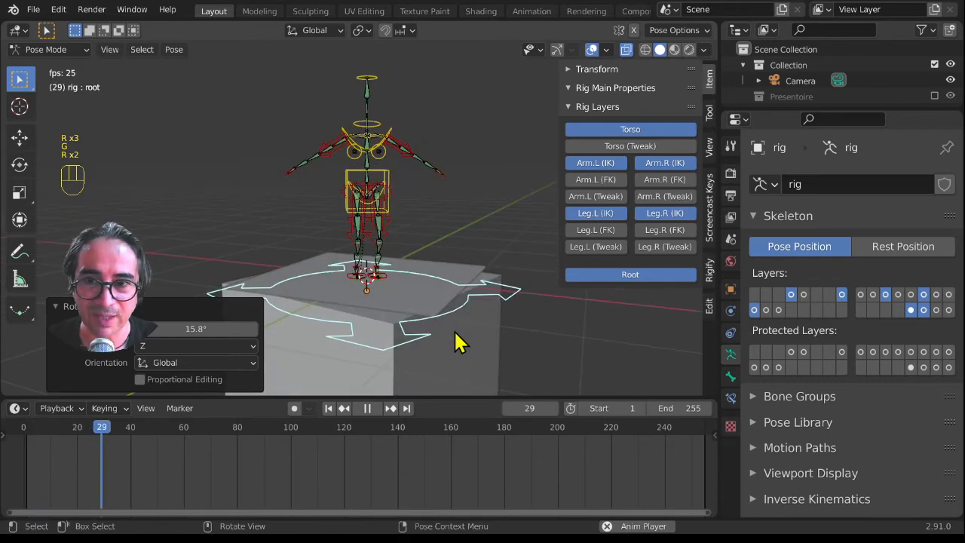
key(r)
click(398, 375)
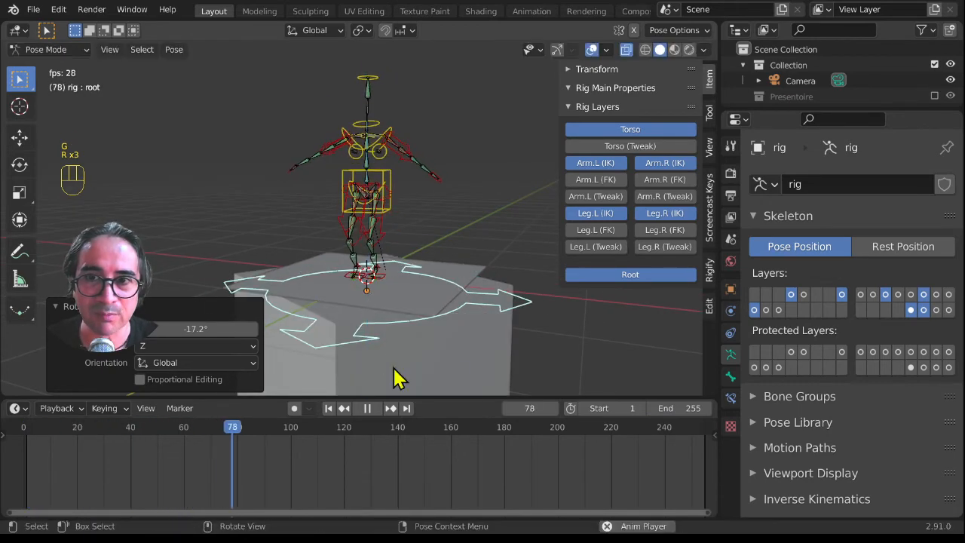
key(r)
right_click(461, 344)
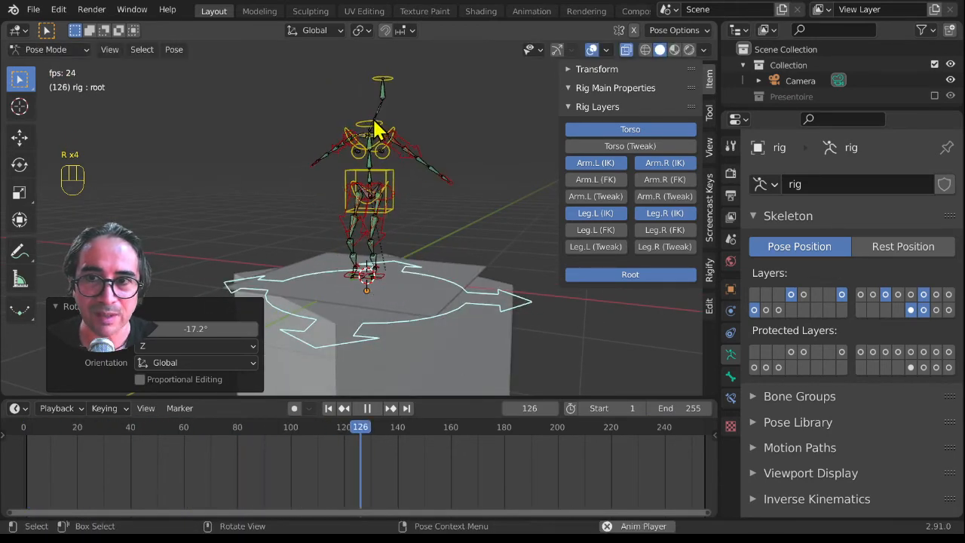
Set Head Follow to 0.532 on the head bone and test it by rotating the root bone.
click(372, 80)
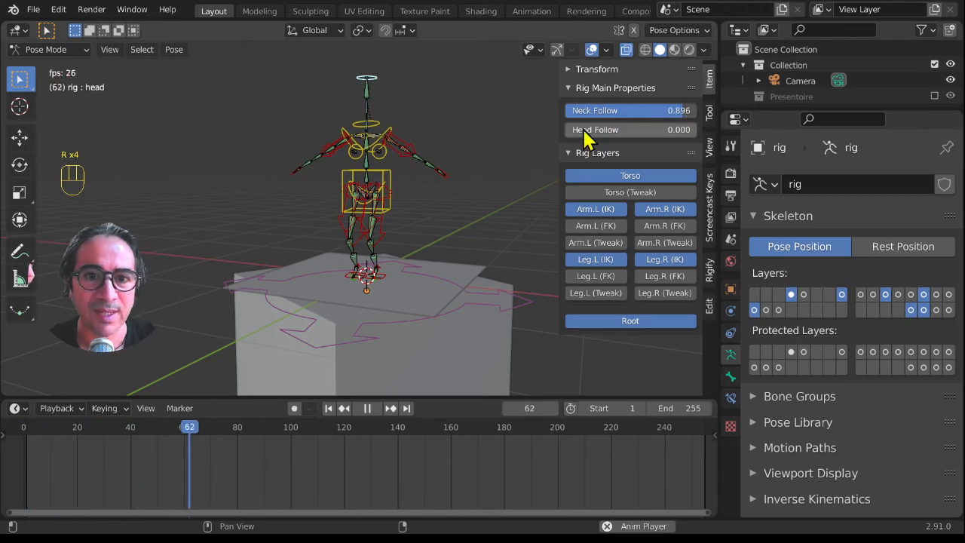
drag(569, 129, 639, 129)
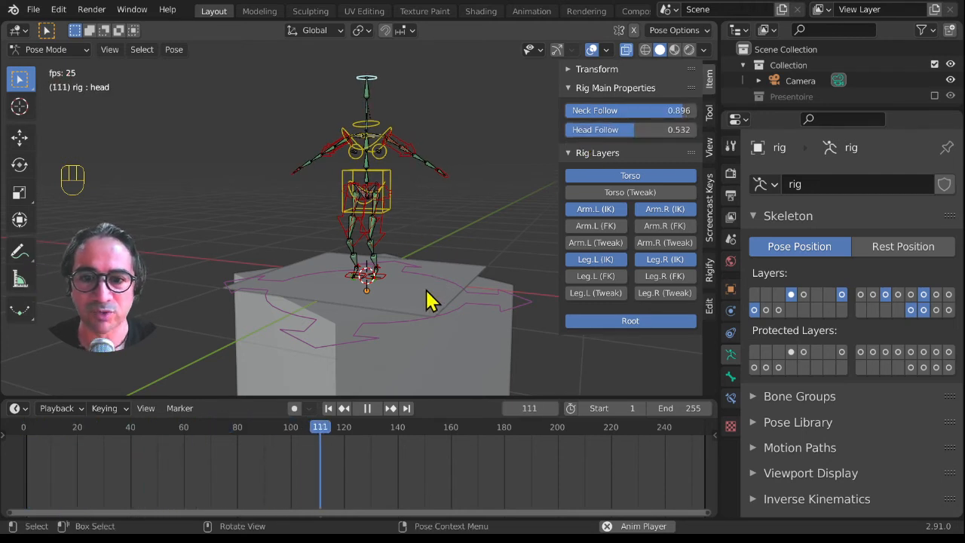
click(463, 319)
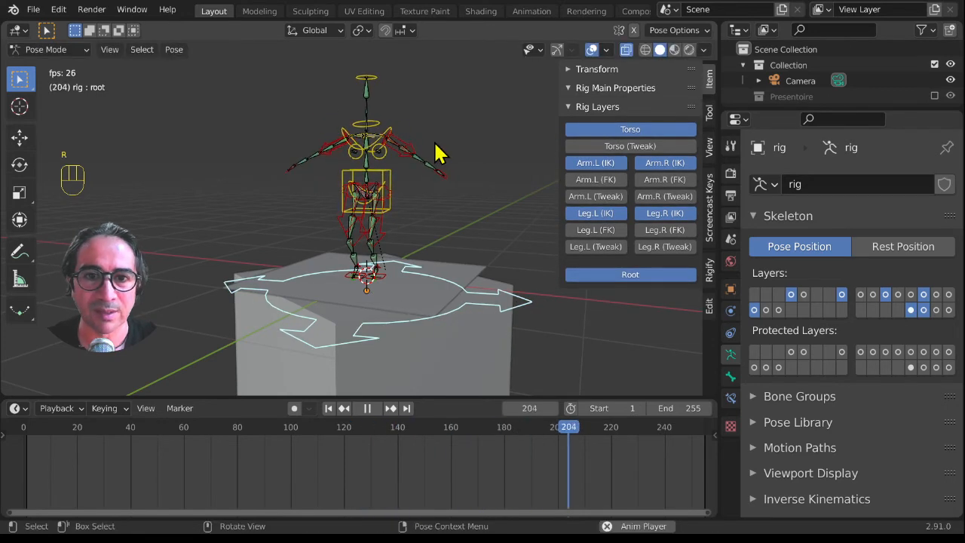
Set IK-FK to 0.521 for the left hand and 0.581 for the right, and show both FK arm layers.
click(450, 181)
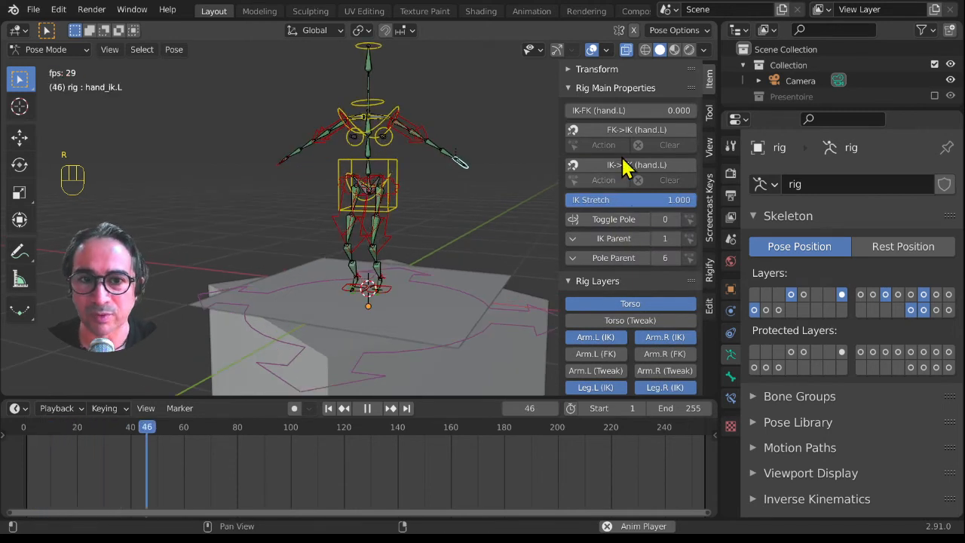
drag(581, 111, 641, 111)
scroll(593, 376, down, 2)
click(595, 313)
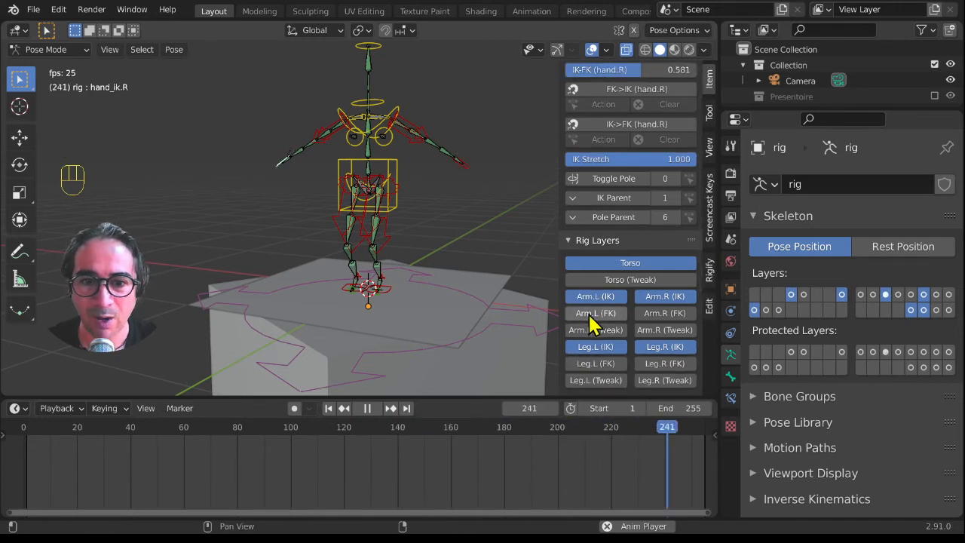
click(649, 314)
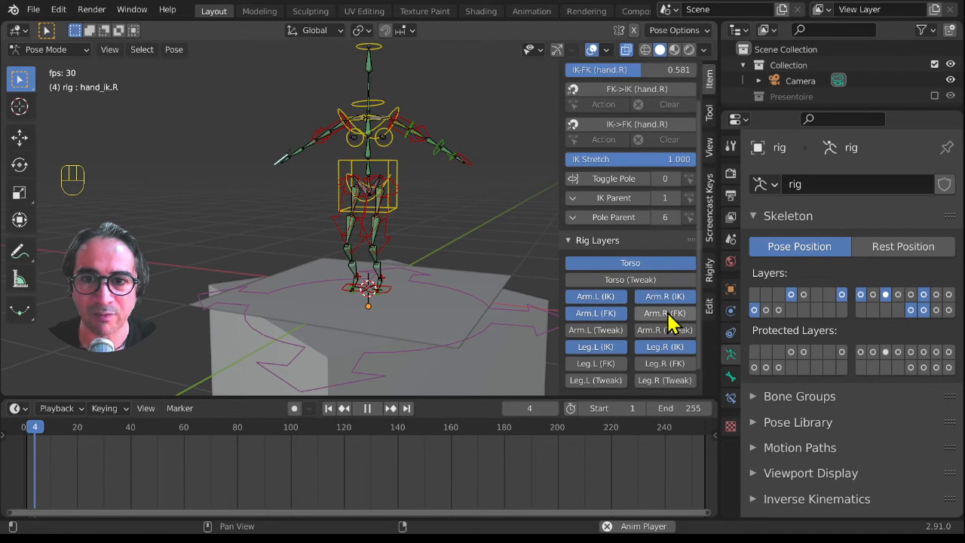
Raise the left FK arm by rotating its upper arm bone 62.9° and its forearm bone 30.1° in the view.
click(417, 149)
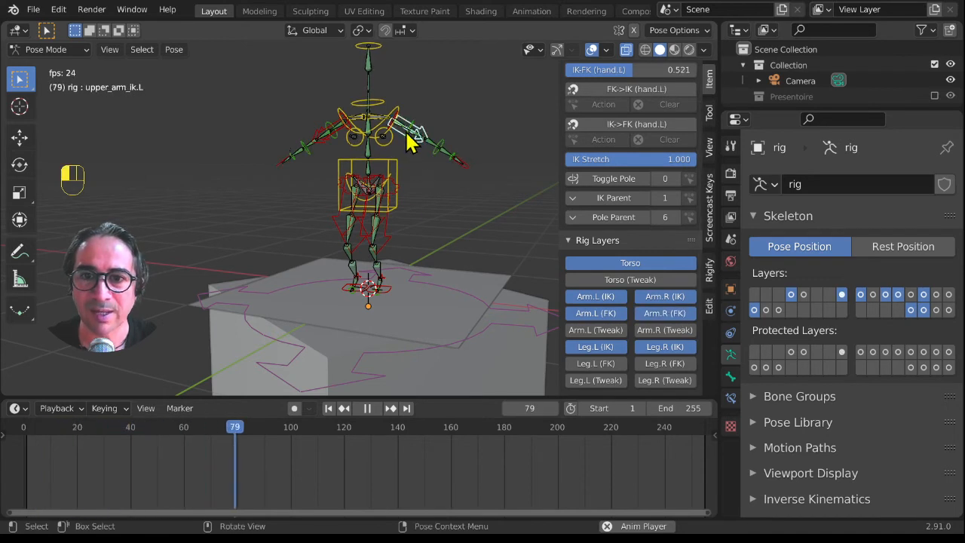
click(408, 143)
key(r)
click(439, 99)
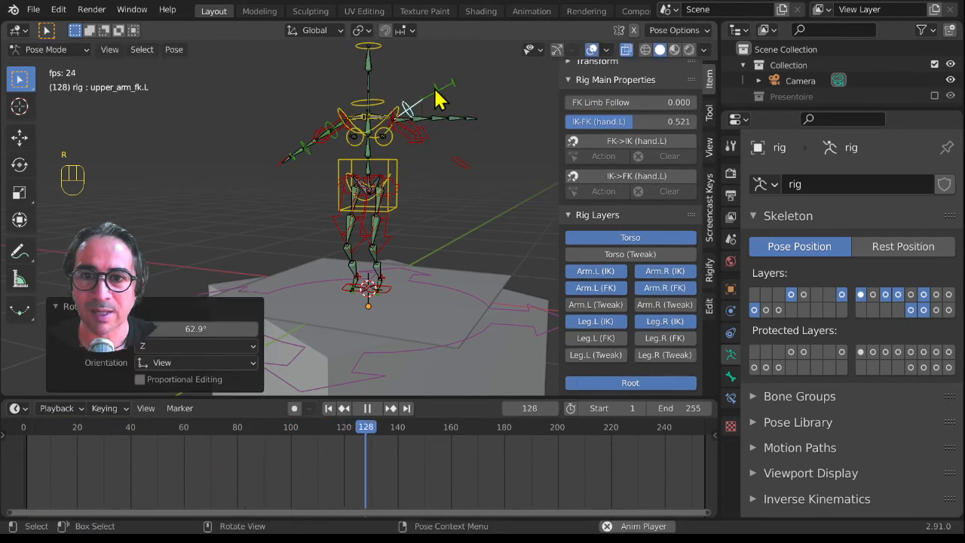
click(422, 96)
key(r)
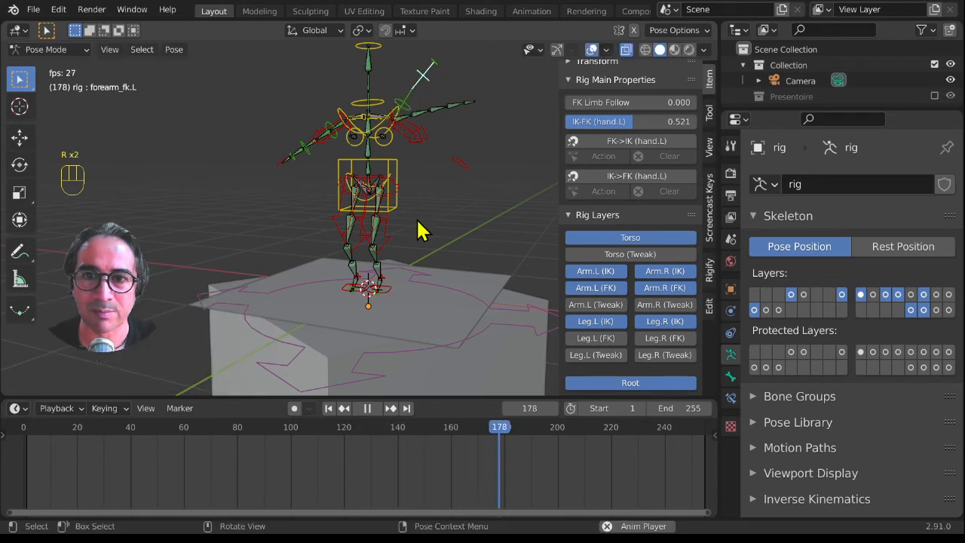
click(399, 123)
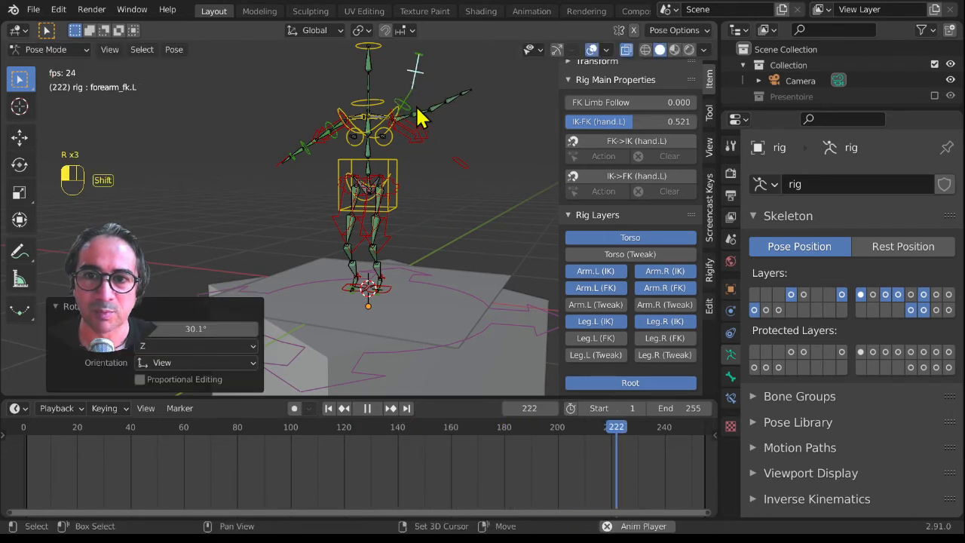
Copy the pose of the left FK upper arm and forearm and paste it flipped onto the right arm.
click(424, 120)
key(r)
key(ctrl+c)
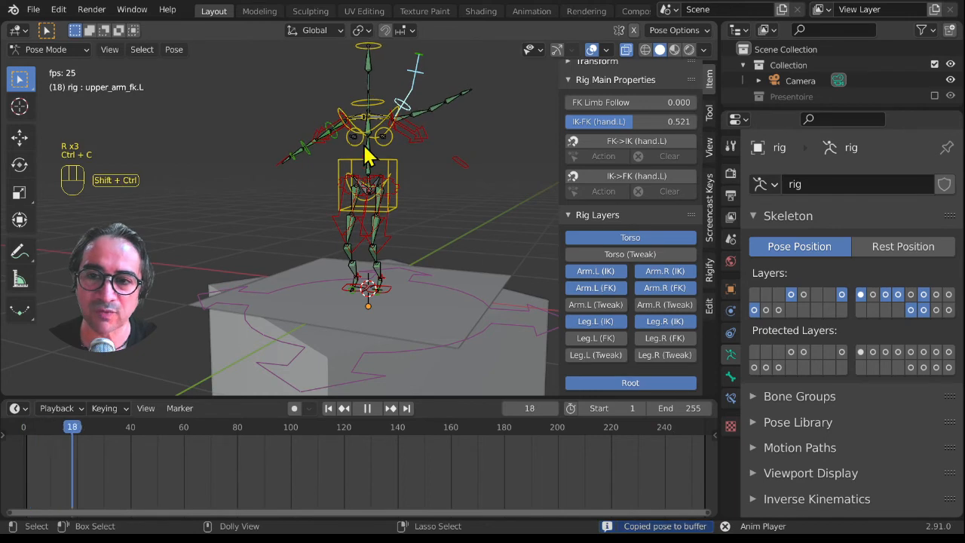
key(ctrl+shift+v)
shift+middle_drag(387, 230, 422, 287)
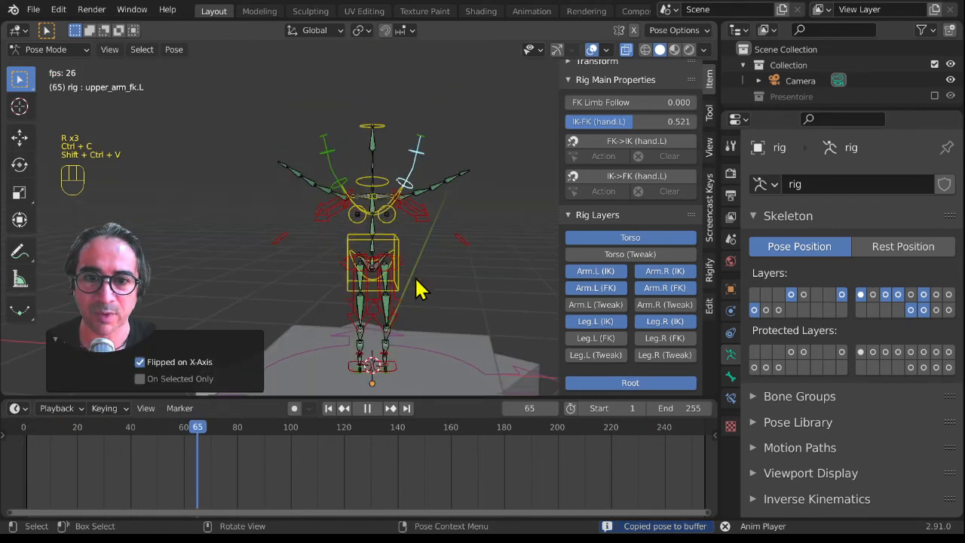
Hide the IK and FK layers of both arms.
click(602, 287)
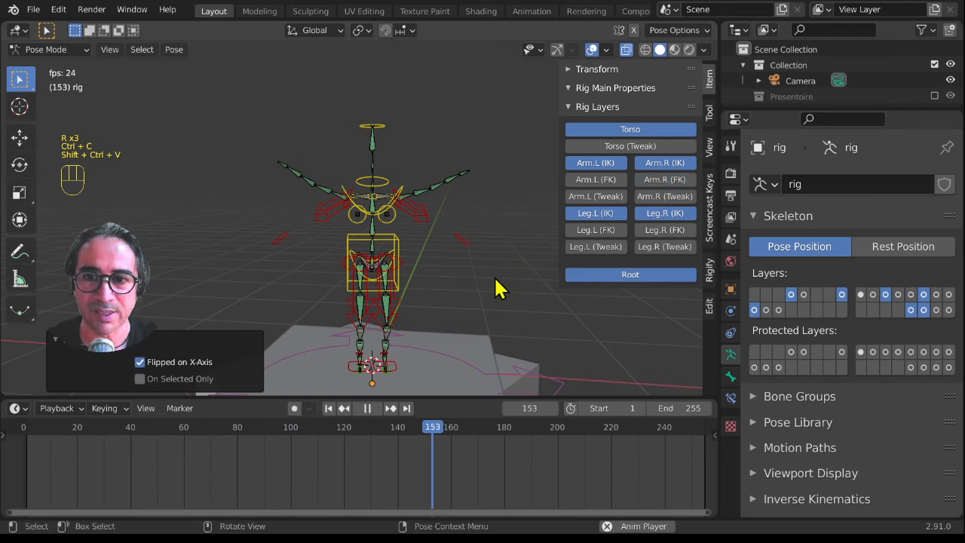
click(655, 165)
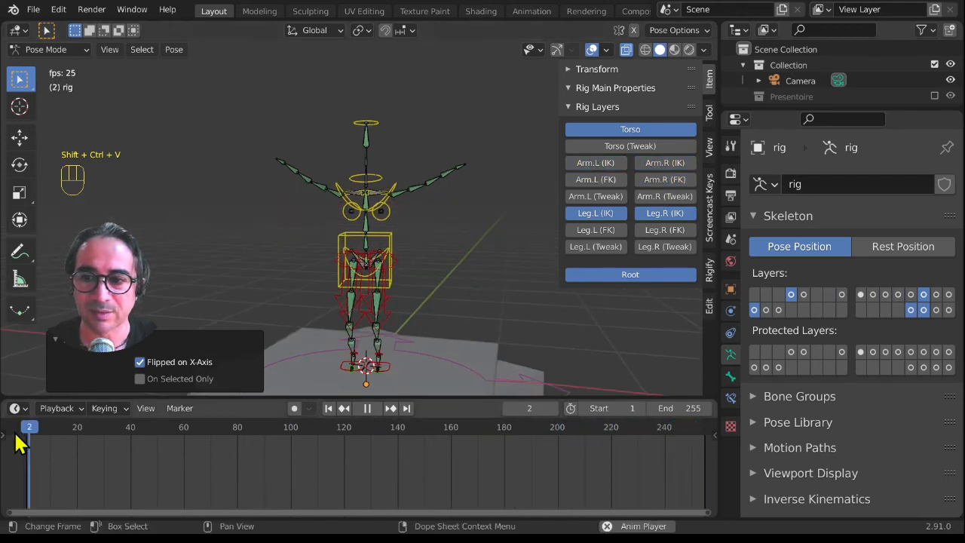
Raise the root bone 0.12197 m along global Z and try tilting it freely.
click(437, 367)
key(g)
key(z)
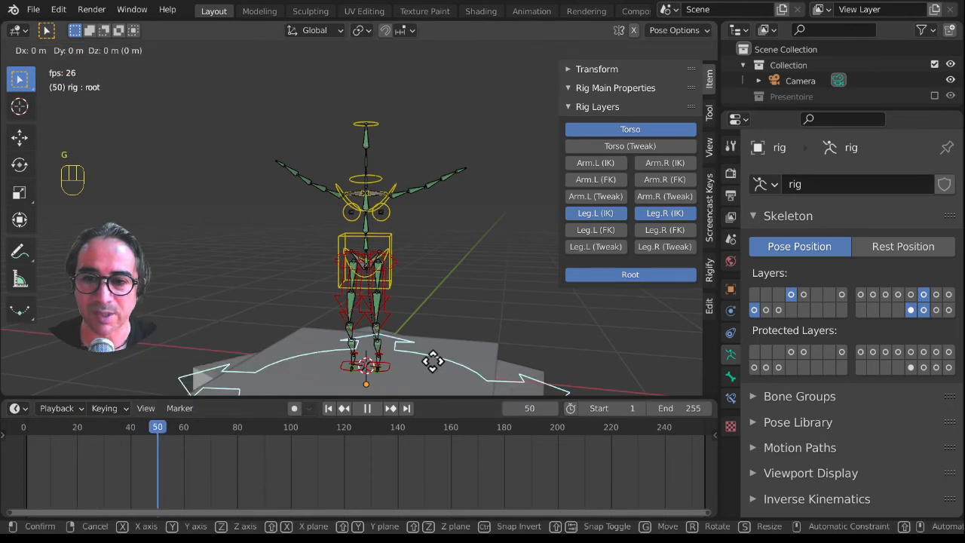
click(422, 350)
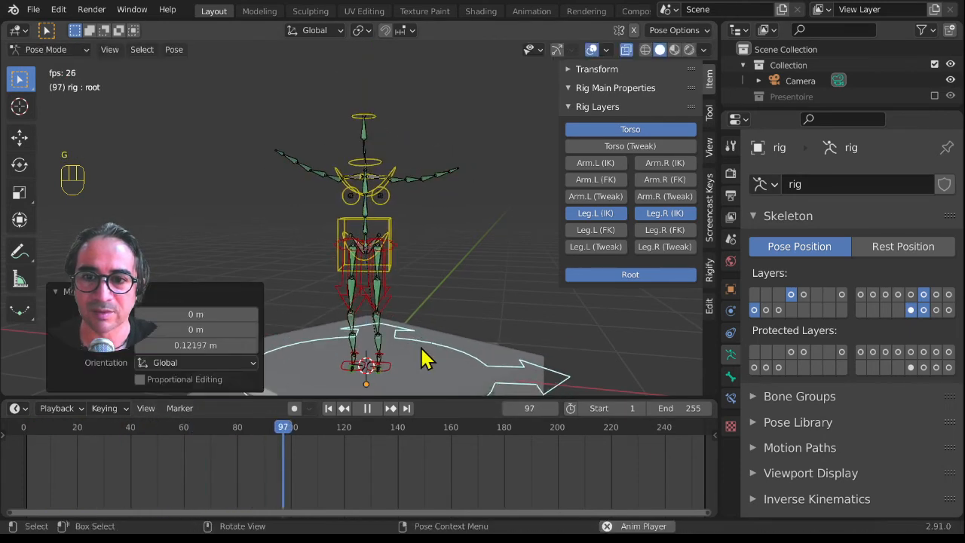
key(r)
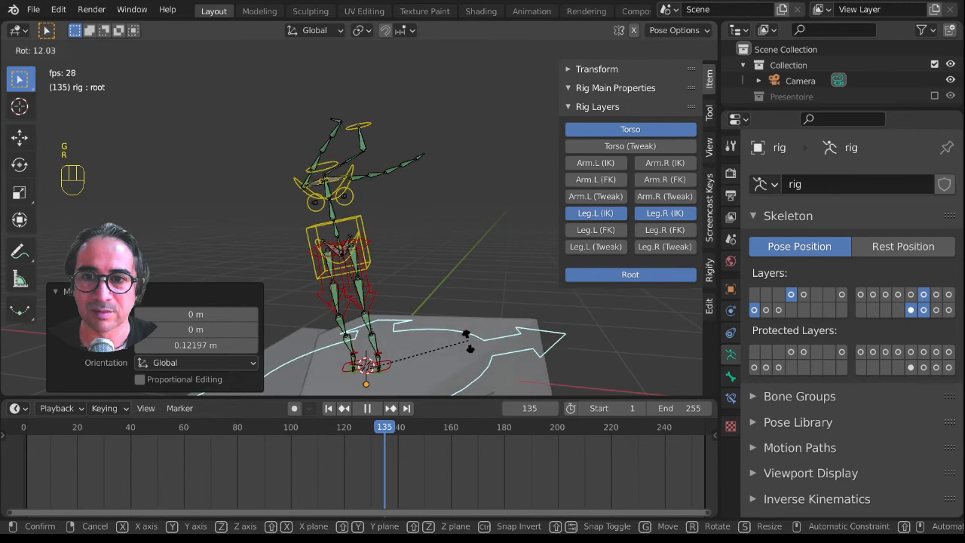
click(463, 351)
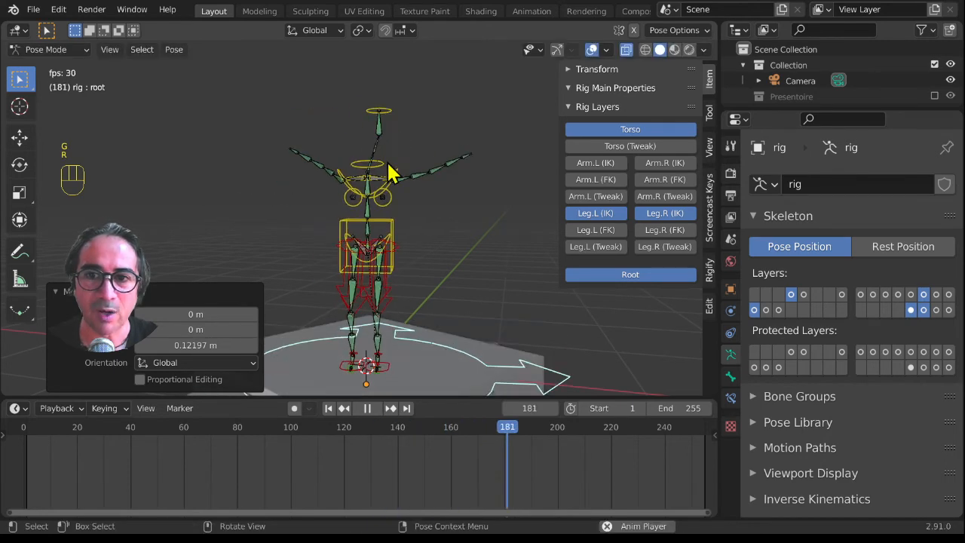
Lower the influence of the head bone's Copy Location constraint to 0.152.
click(368, 121)
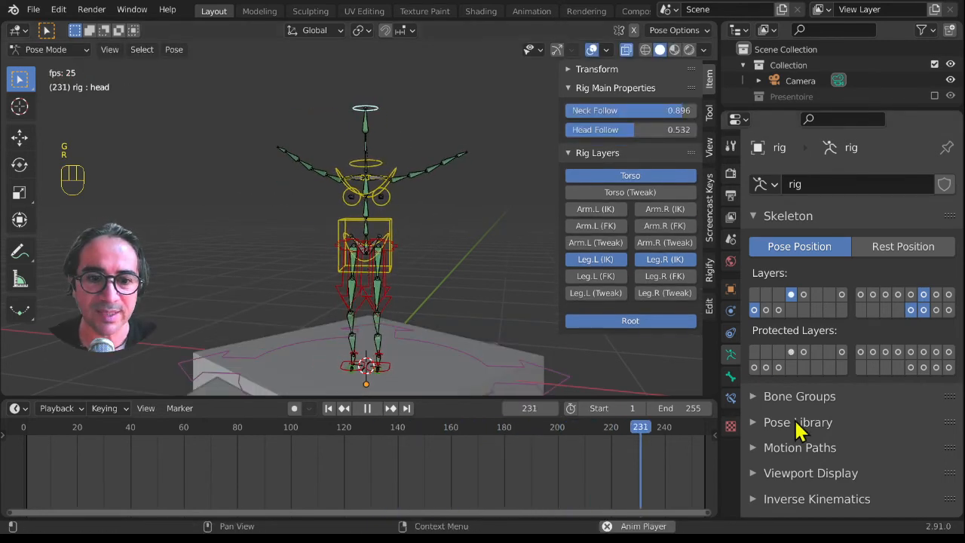
click(730, 398)
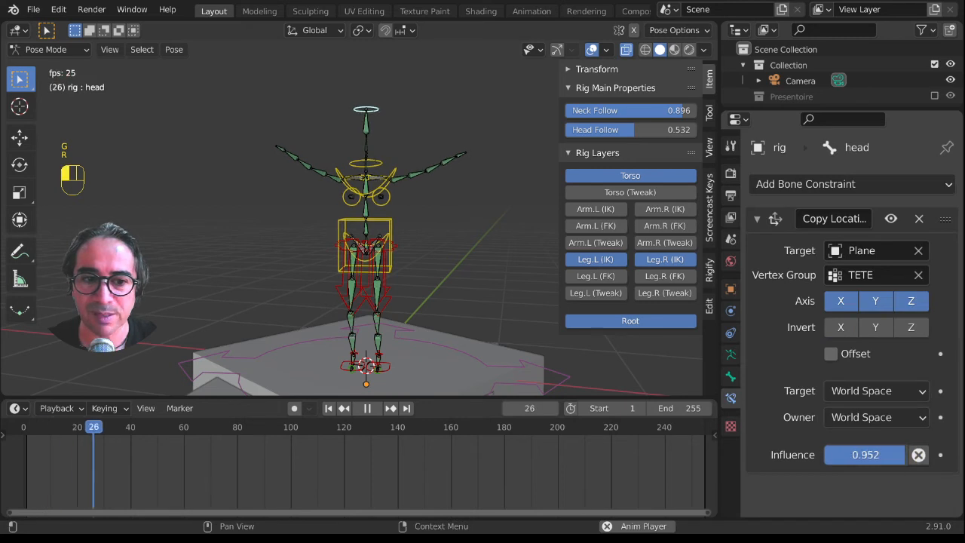
drag(901, 454, 840, 454)
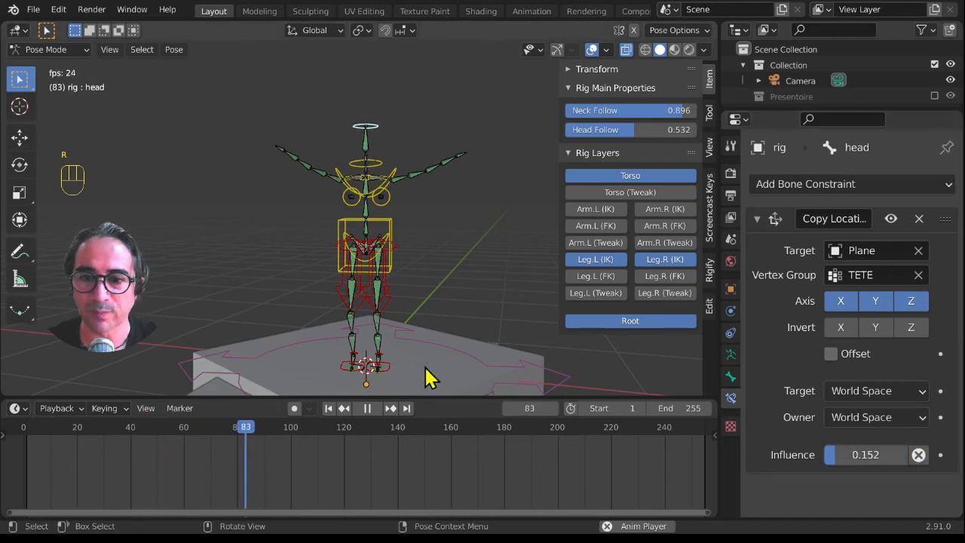
Try rotating the root bone, and raise it 0.39591 m along global Z.
click(493, 379)
key(r)
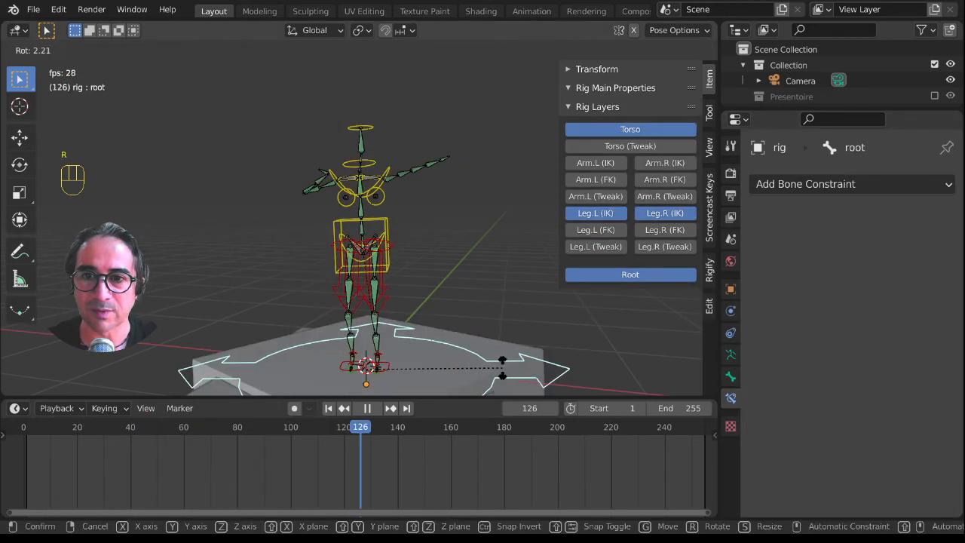
right_click(492, 364)
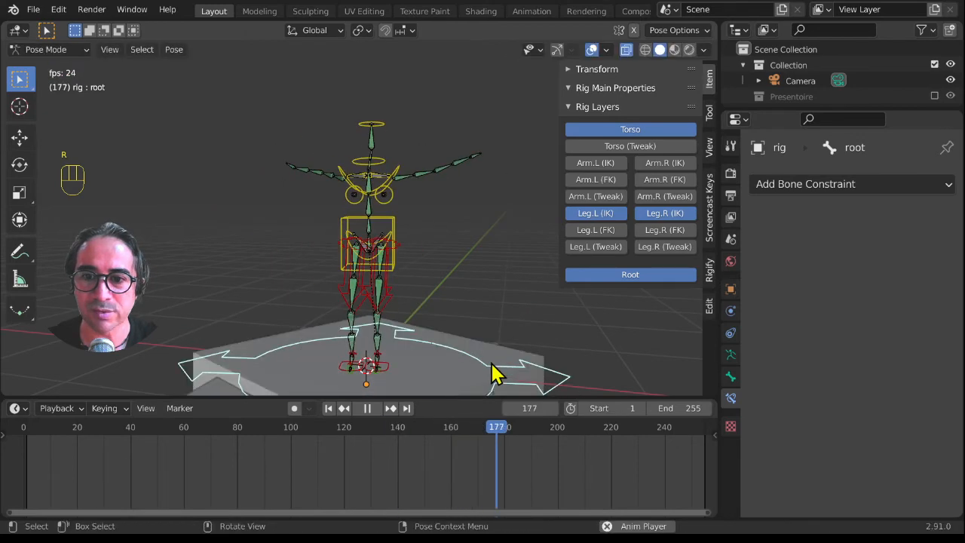
key(g)
click(479, 359)
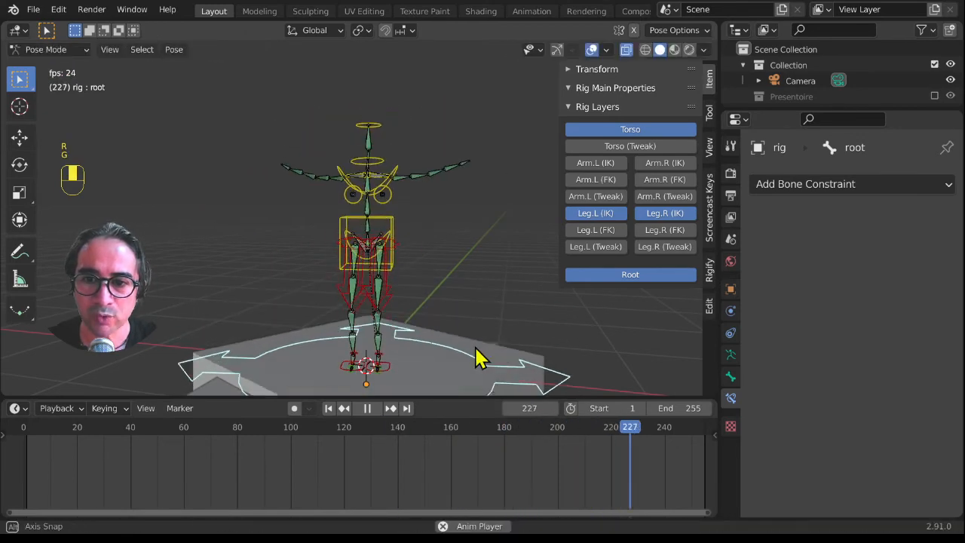
middle_drag(475, 347, 382, 358)
key(g)
key(z)
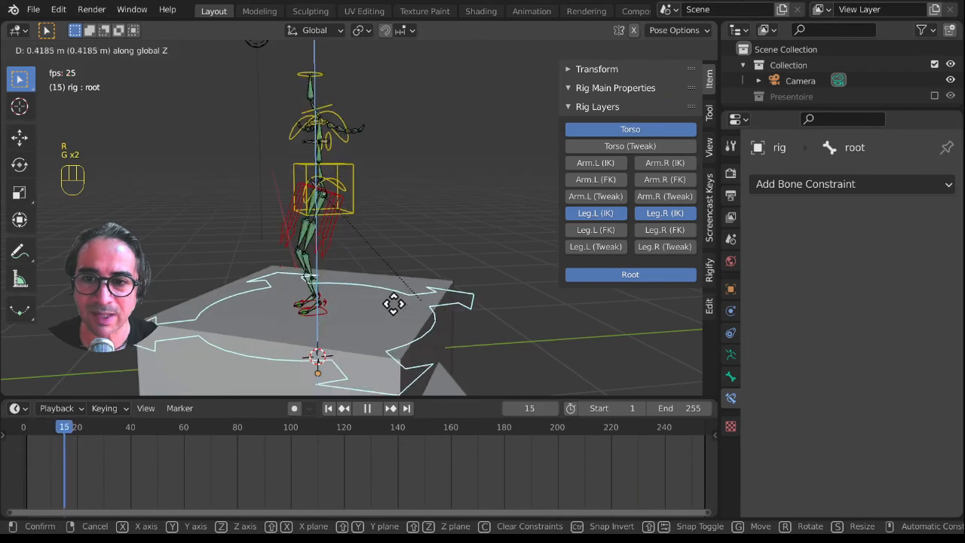
click(394, 317)
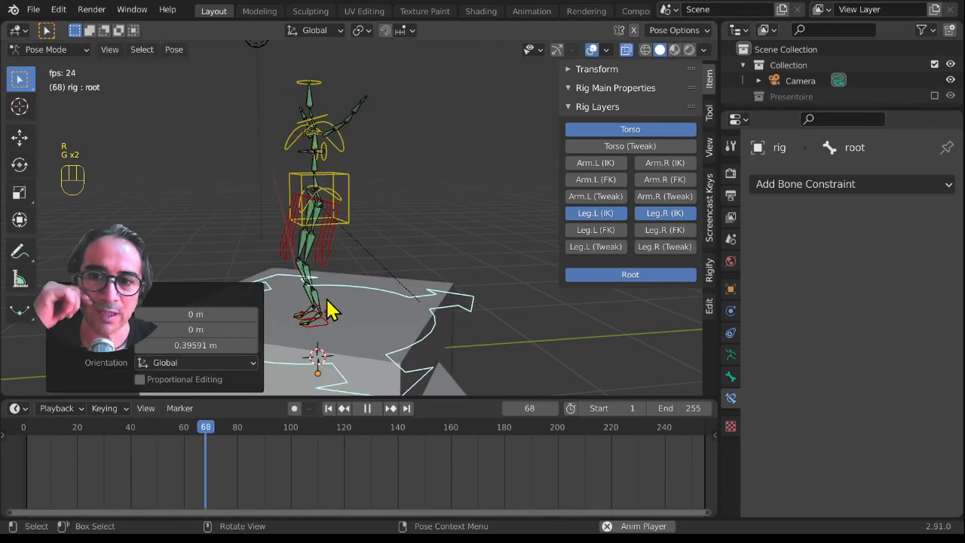
Reveal any hidden bones of the rig, and stop the playback to switch to Object Mode.
key(alt+h)
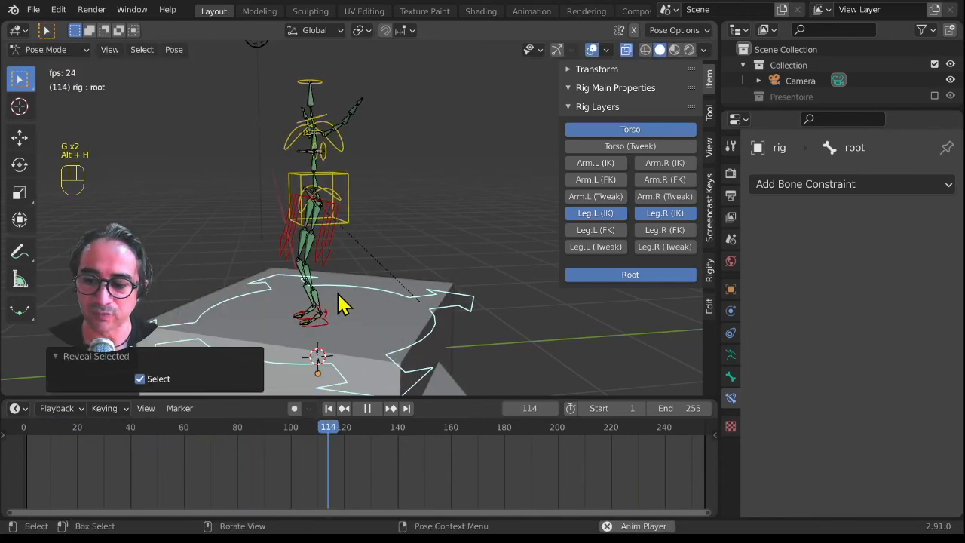
key(space)
key(ctrl+Tab)
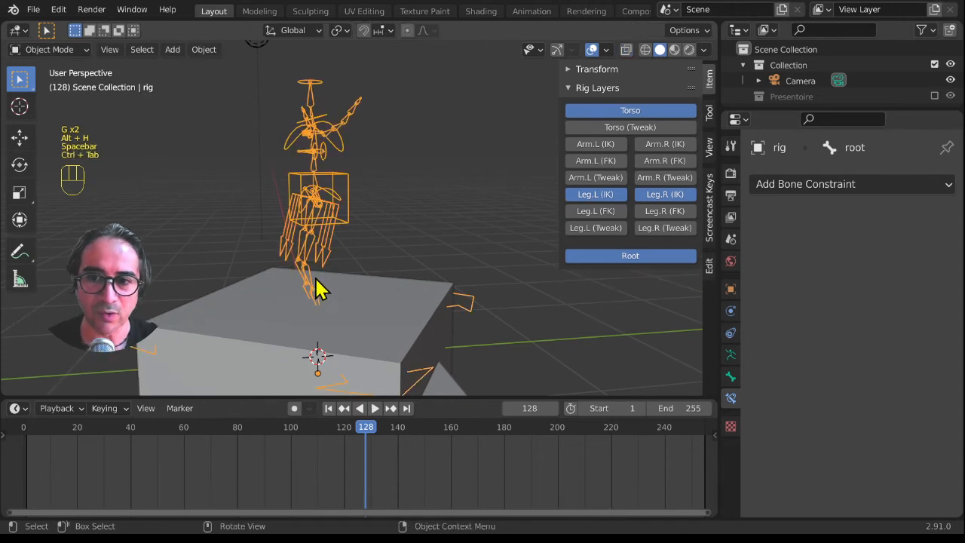
Enlarge the outliner, and turn on the Widgets and Presentoire collections.
drag(799, 110, 822, 337)
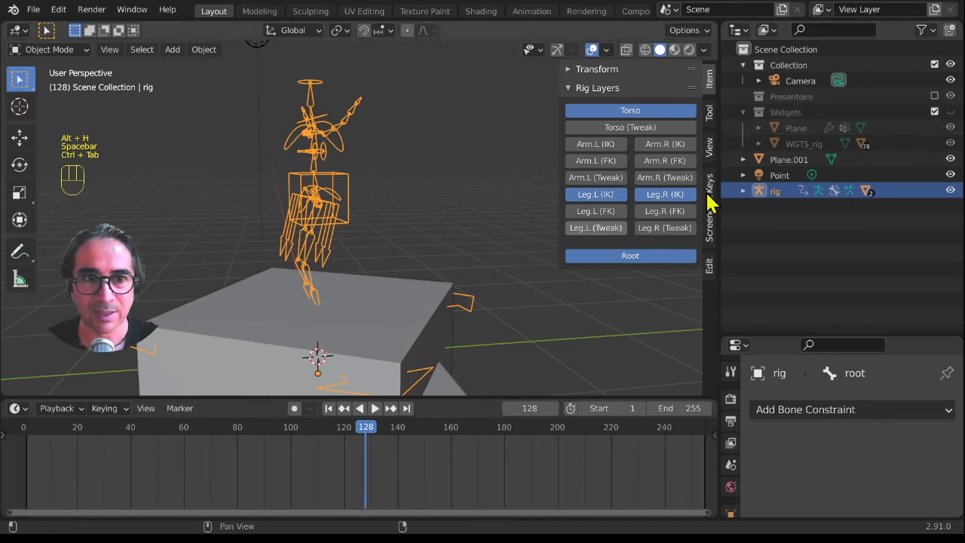
click(949, 112)
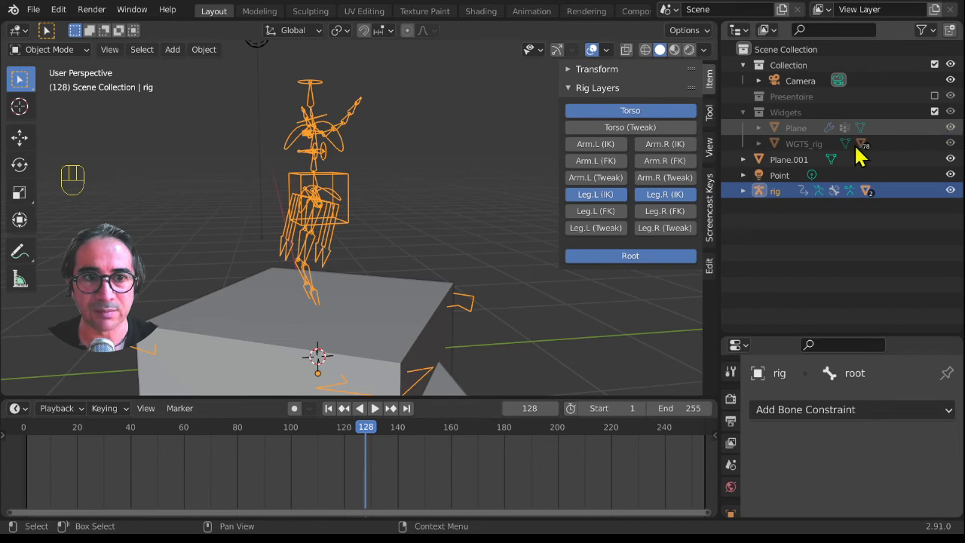
click(783, 115)
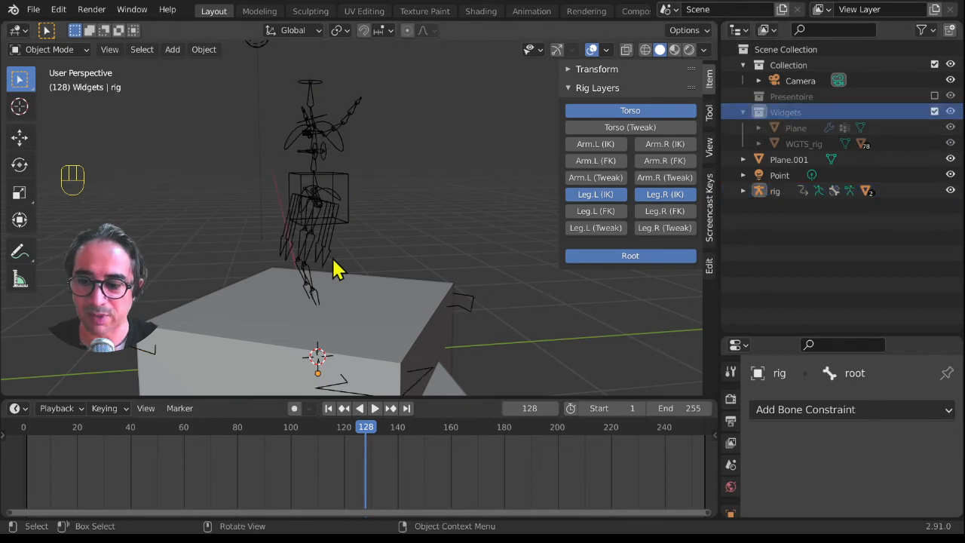
key(alt+h)
middle_drag(276, 292, 323, 290)
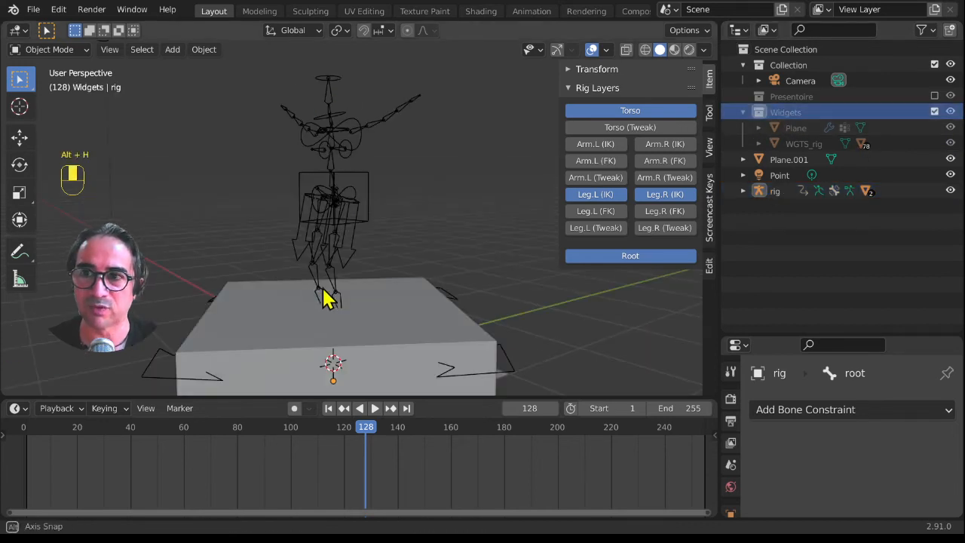
click(934, 97)
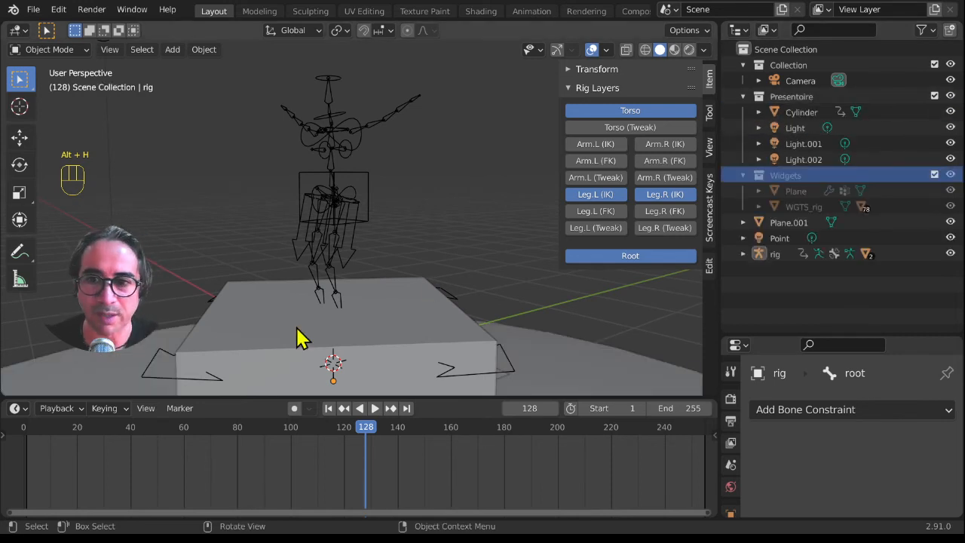
middle_drag(302, 327, 369, 317)
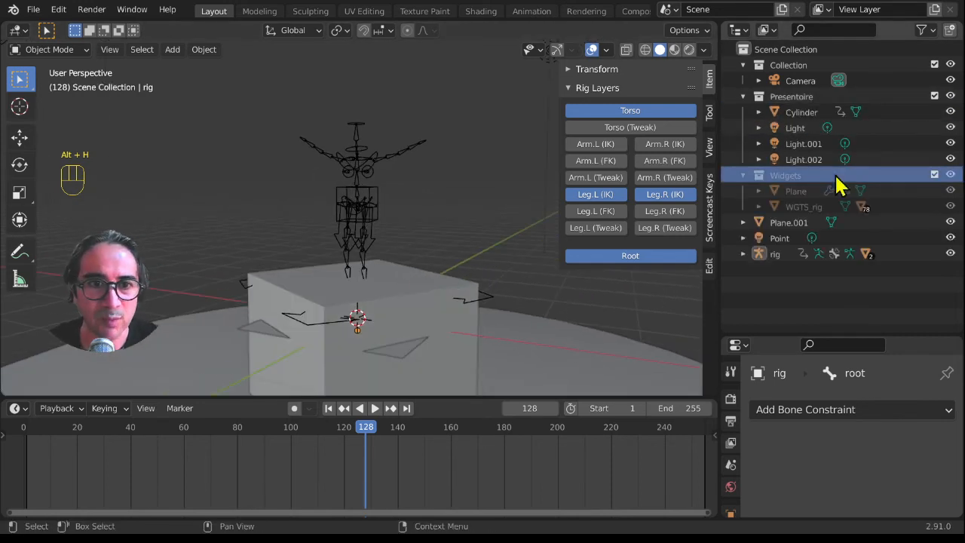
Expand the Plane object in the Widgets collection and try to reveal its mesh in the viewport.
click(795, 190)
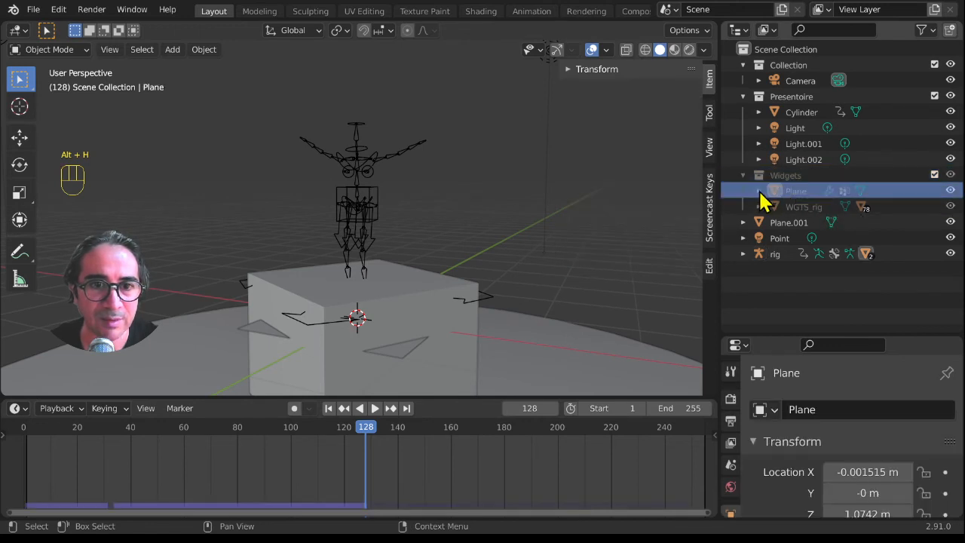
click(758, 191)
click(811, 207)
middle_drag(467, 290, 409, 295)
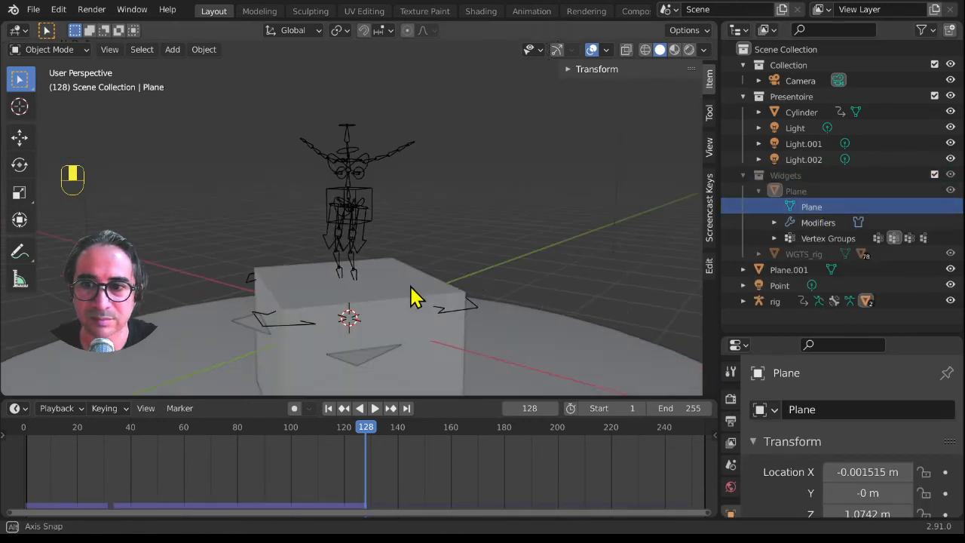
key(alt+h)
middle_drag(446, 328, 437, 295)
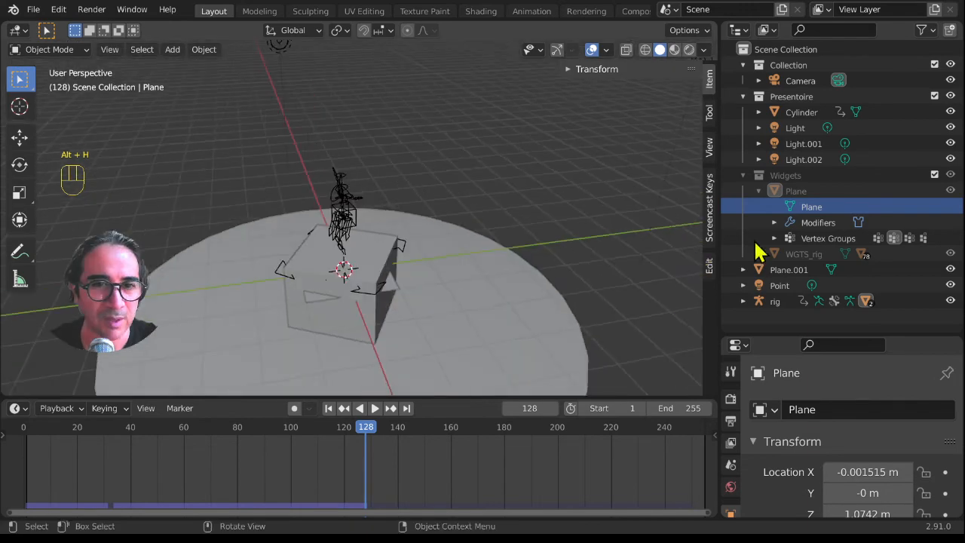
Examine the Widgets collection's WGTS_rig and Plane entries, including the Plane's modifiers and vertex groups.
click(788, 178)
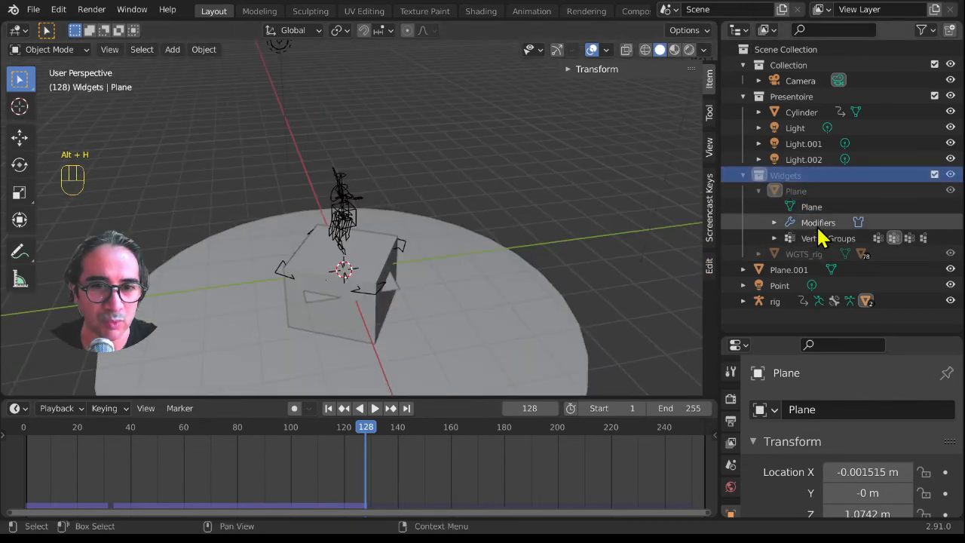
click(758, 255)
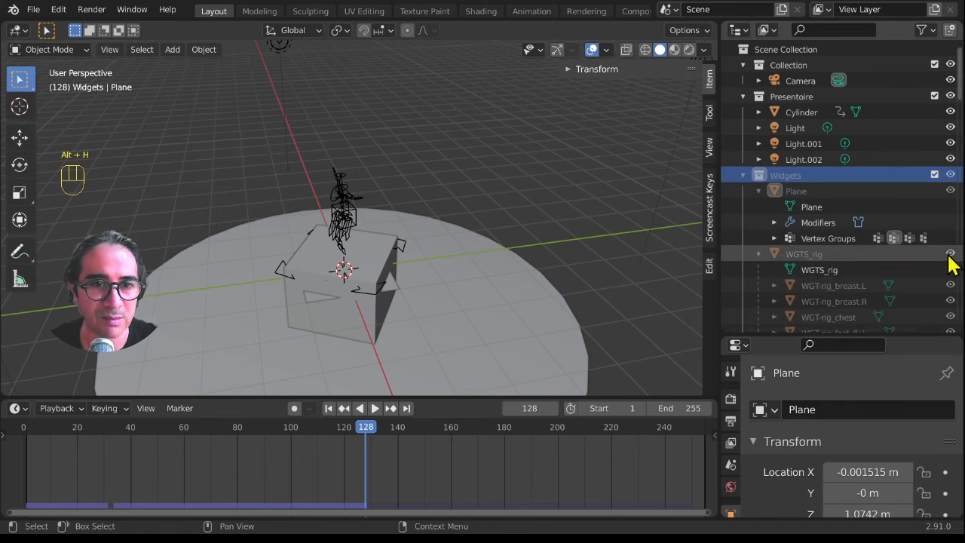
click(794, 193)
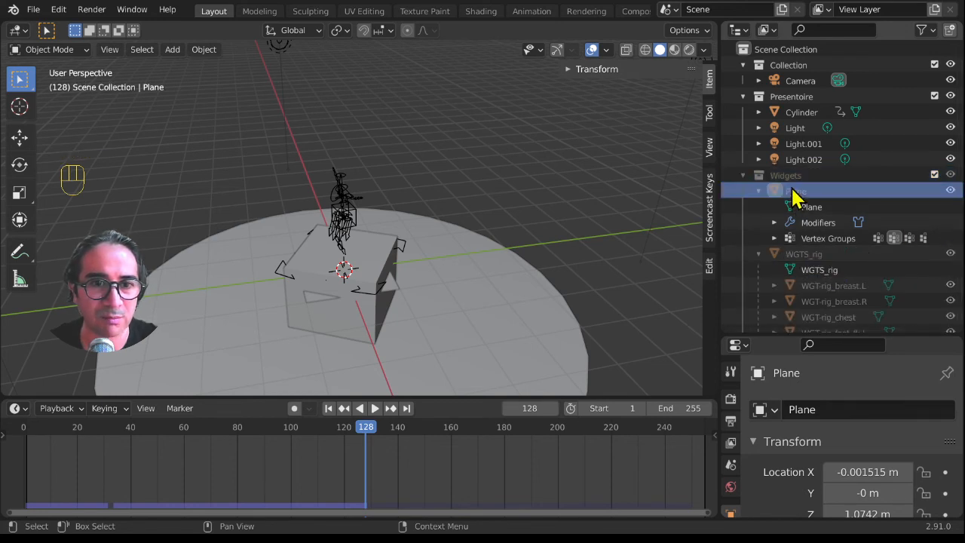
click(774, 238)
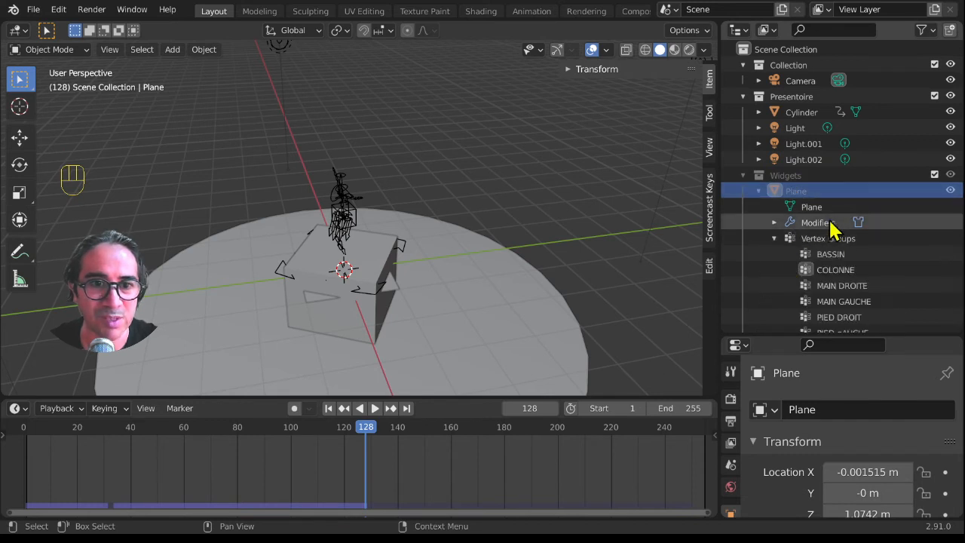
click(826, 239)
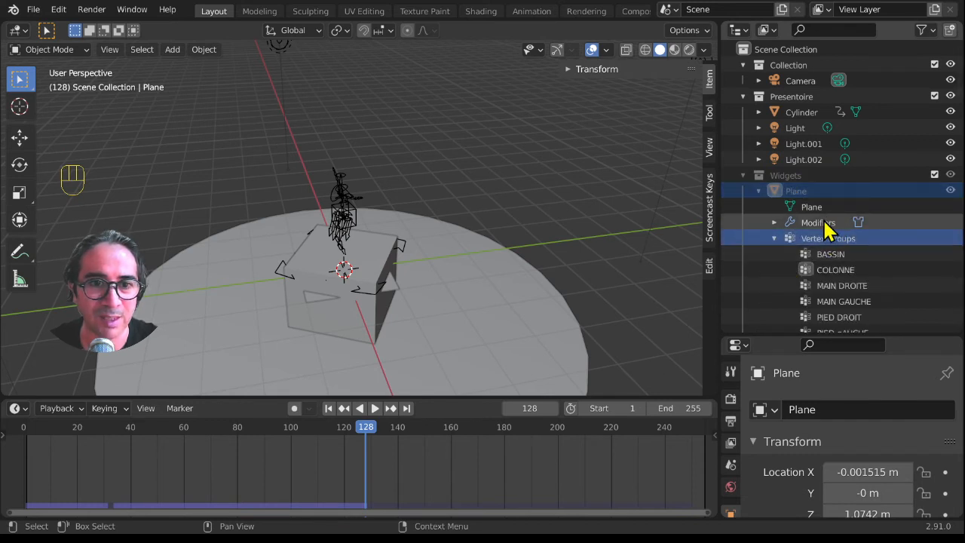
click(827, 222)
click(824, 210)
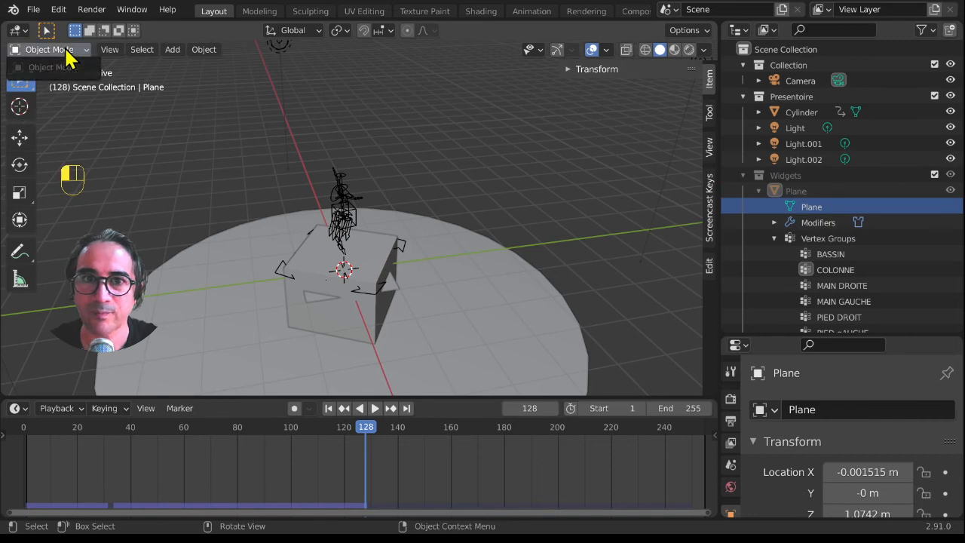
click(603, 52)
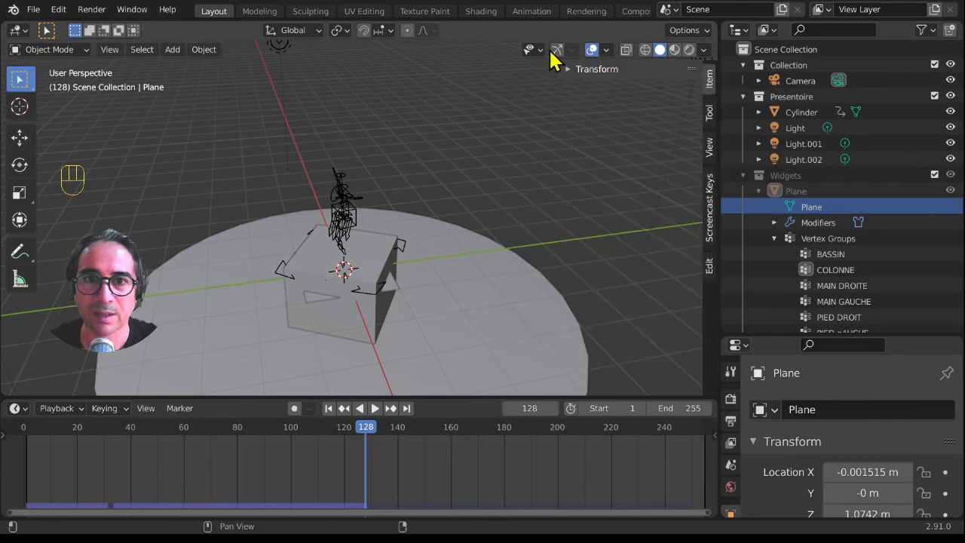
Hide the Cube, the flat Plane.001 and the Cylinder, leaving the rig in view.
middle_drag(409, 252, 439, 294)
click(436, 305)
key(h)
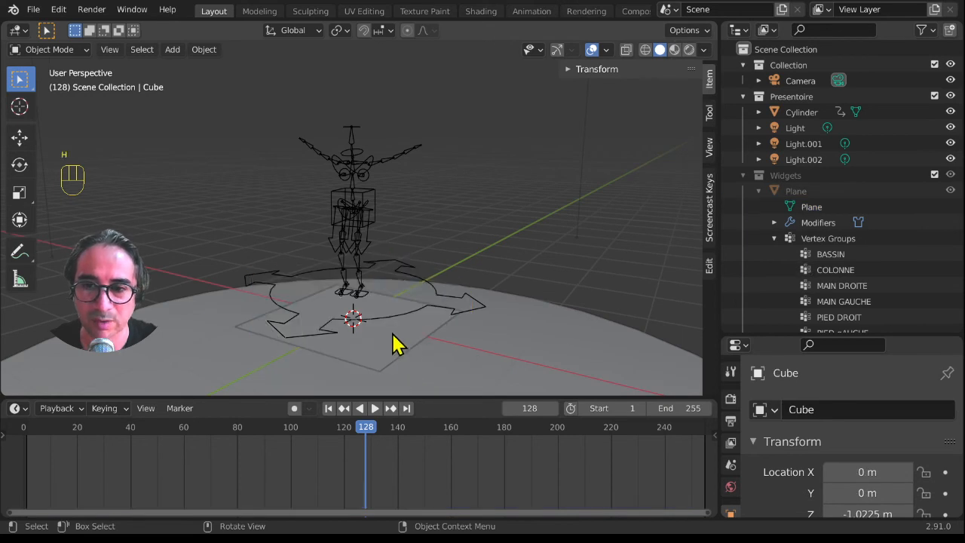
click(387, 359)
middle_drag(437, 370, 456, 329)
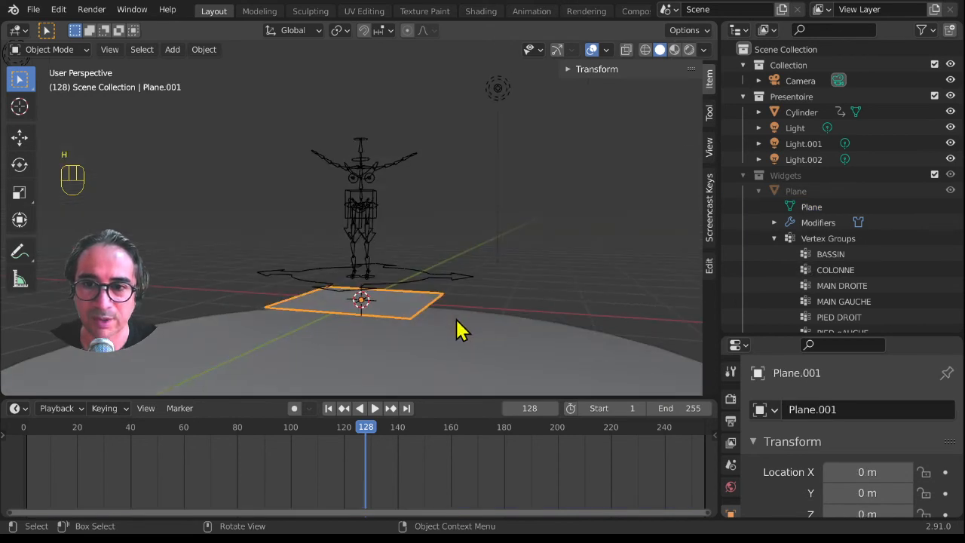
key(h)
click(463, 332)
scroll(542, 306, down, 2)
key(h)
scroll(537, 307, down, 2)
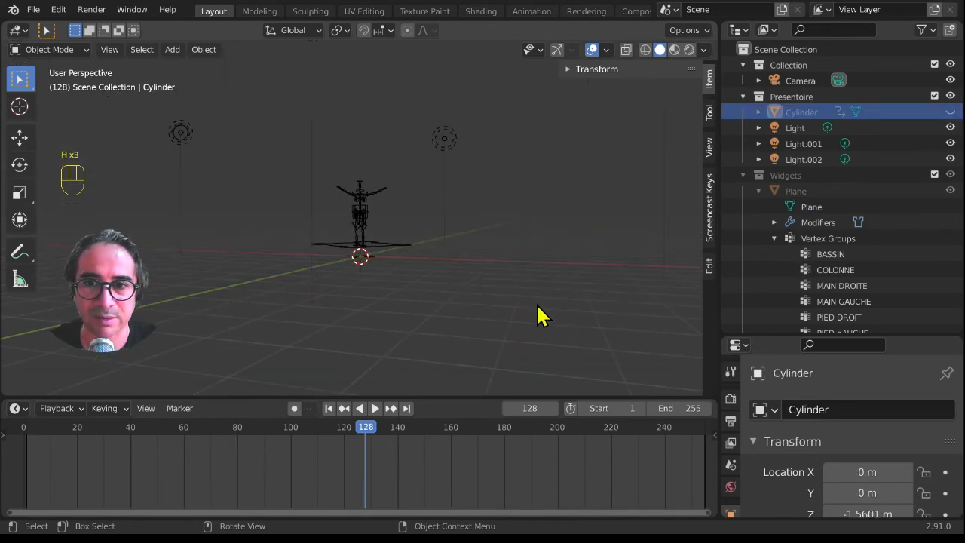
middle_drag(537, 305, 456, 315)
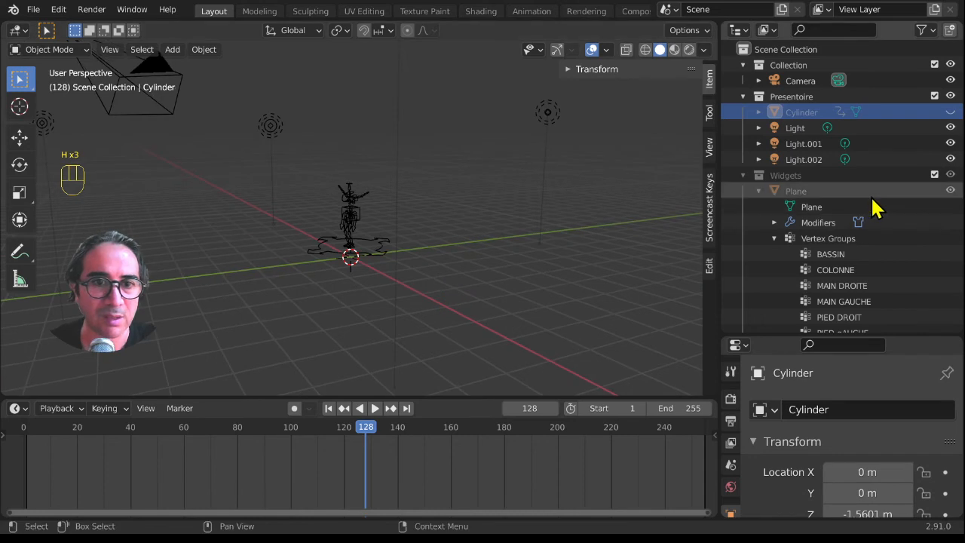
Select the Plane object in the Widgets collection and reveal all hidden objects.
click(813, 191)
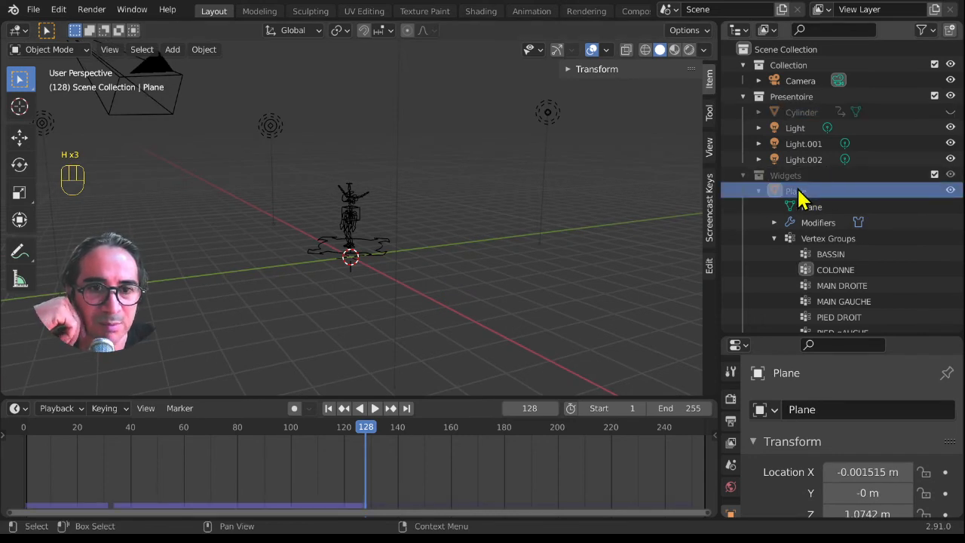
right_click(800, 197)
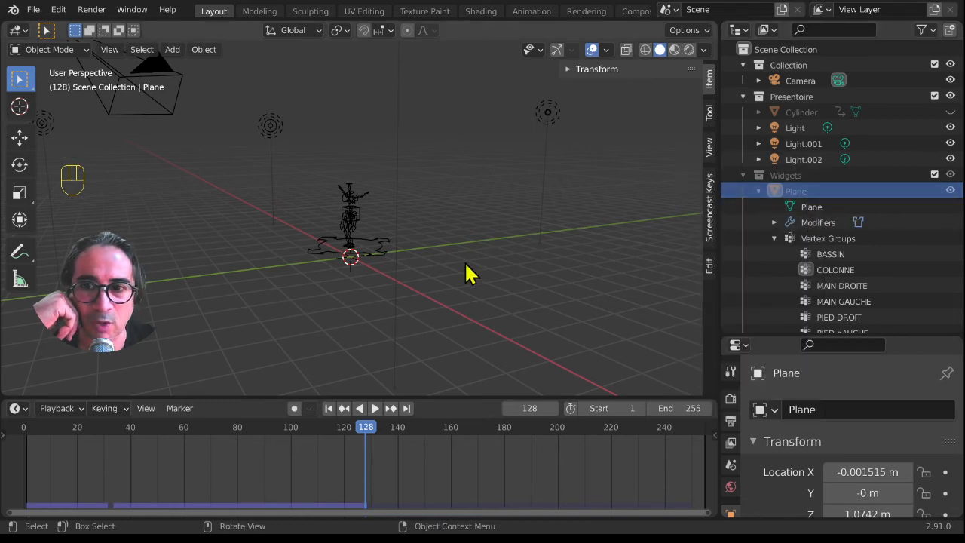
scroll(422, 293, up, 4)
click(330, 309)
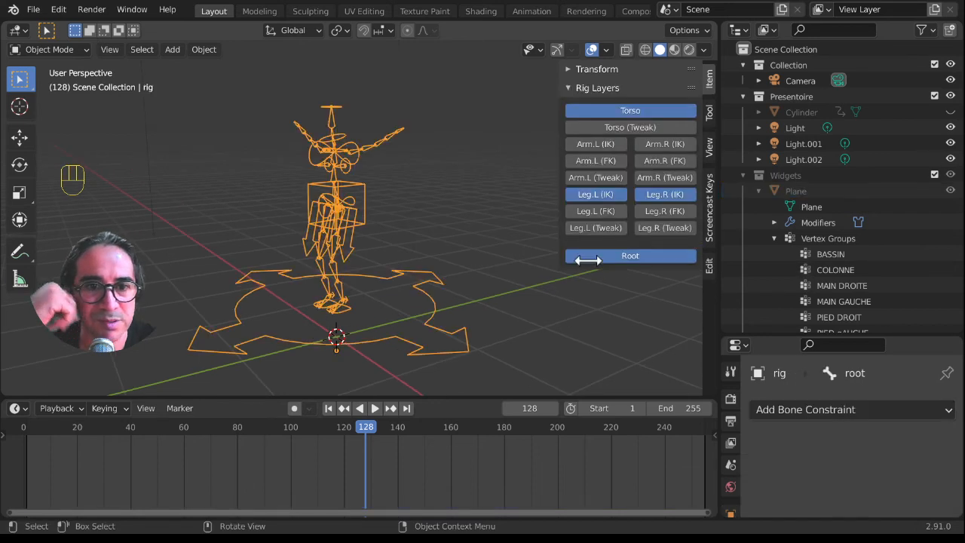
click(805, 194)
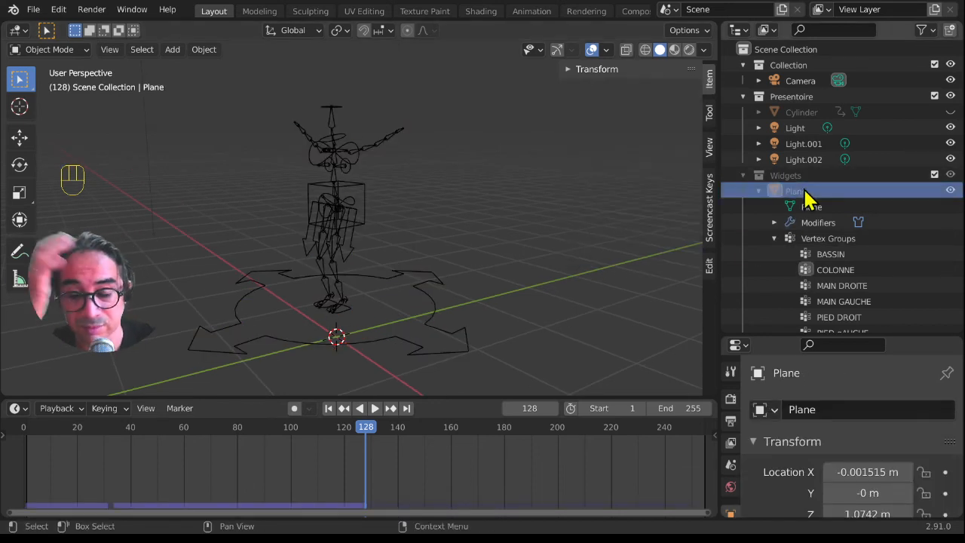
key(alt+h)
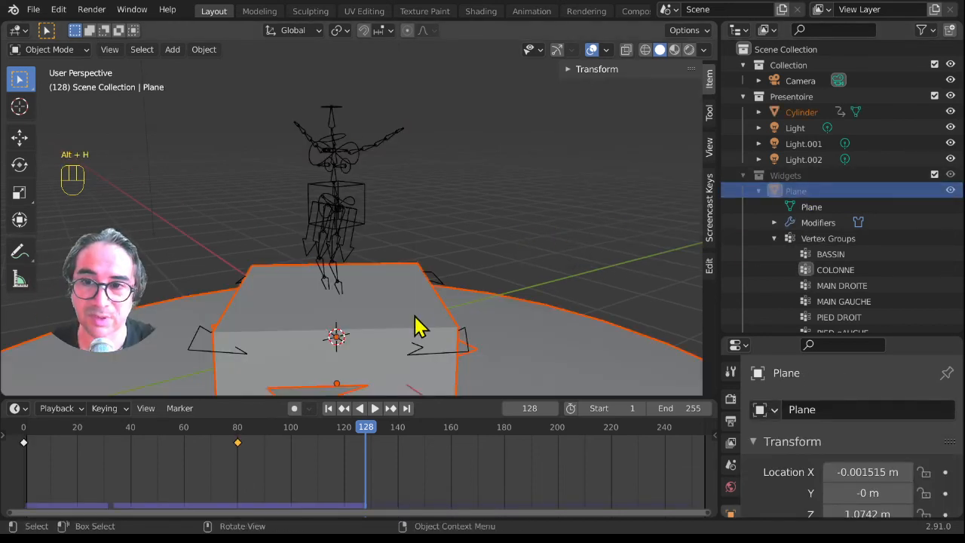
middle_drag(419, 326, 491, 291)
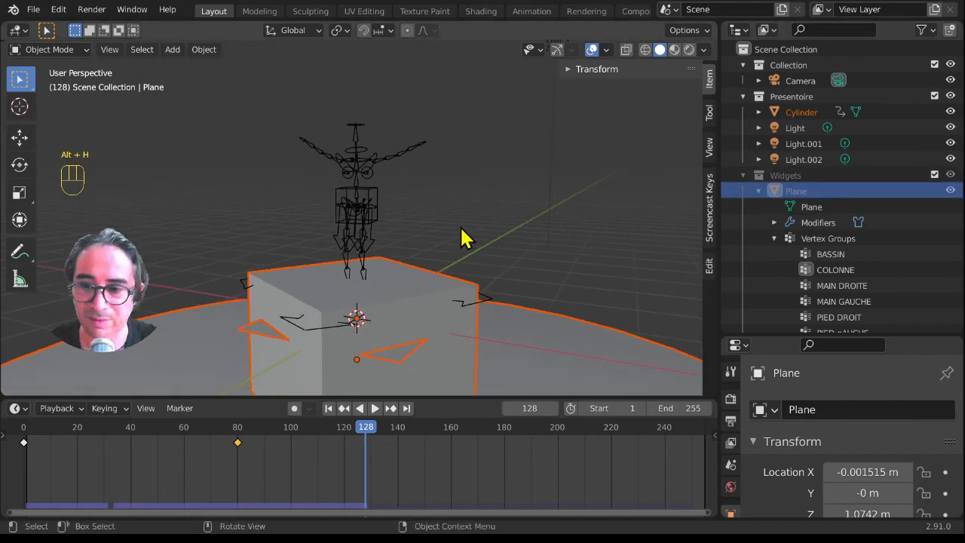
Undo the recent changes back to the rig in Pose Mode at frame 199, and select the Plane's Vertex Groups entry.
key(ctrl+z)
key(ctrl+z)
key(ctrl+z)
key(ctrl+z)
key(ctrl+z)
key(ctrl+z)
key(ctrl+z)
key(ctrl+z)
key(ctrl+z)
key(ctrl+z)
key(ctrl+z)
key(ctrl+z)
key(ctrl+z)
key(ctrl+z)
key(ctrl+z)
key(ctrl+z)
key(ctrl+z)
key(ctrl+z)
key(ctrl+z)
key(ctrl+z)
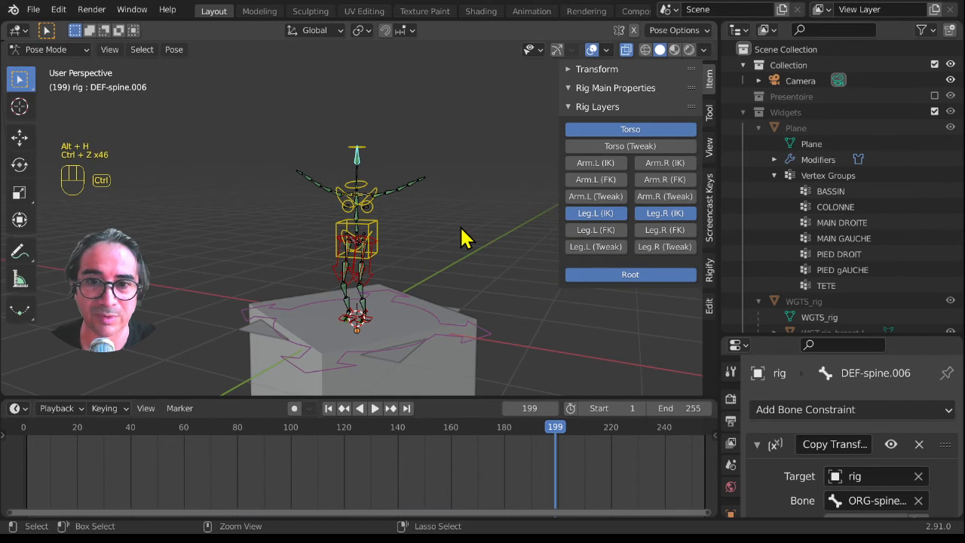
key(ctrl+z)
click(834, 178)
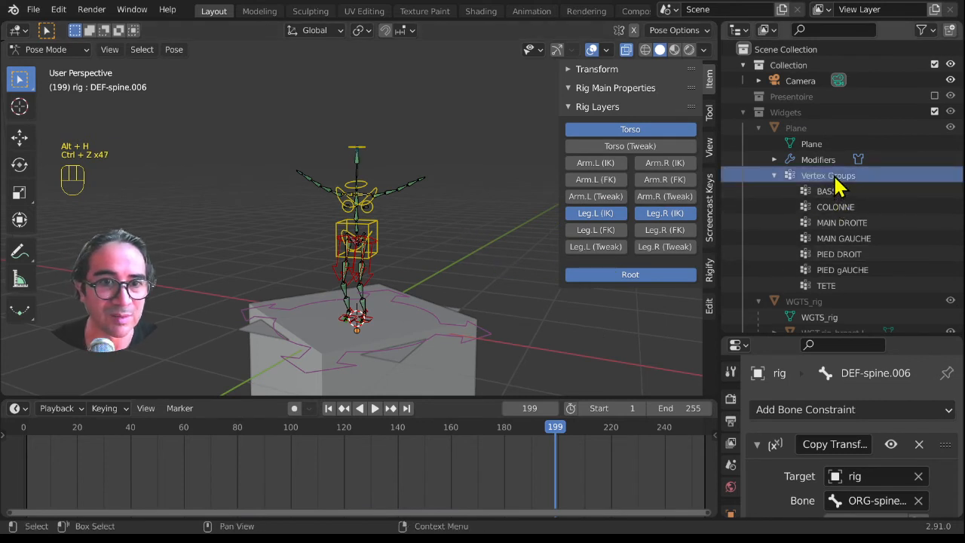
double_click(834, 178)
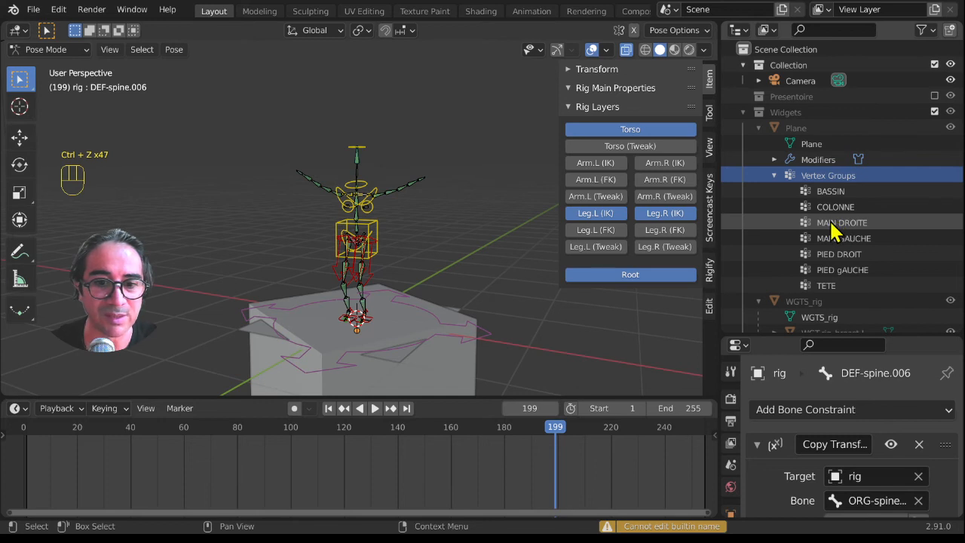
click(817, 160)
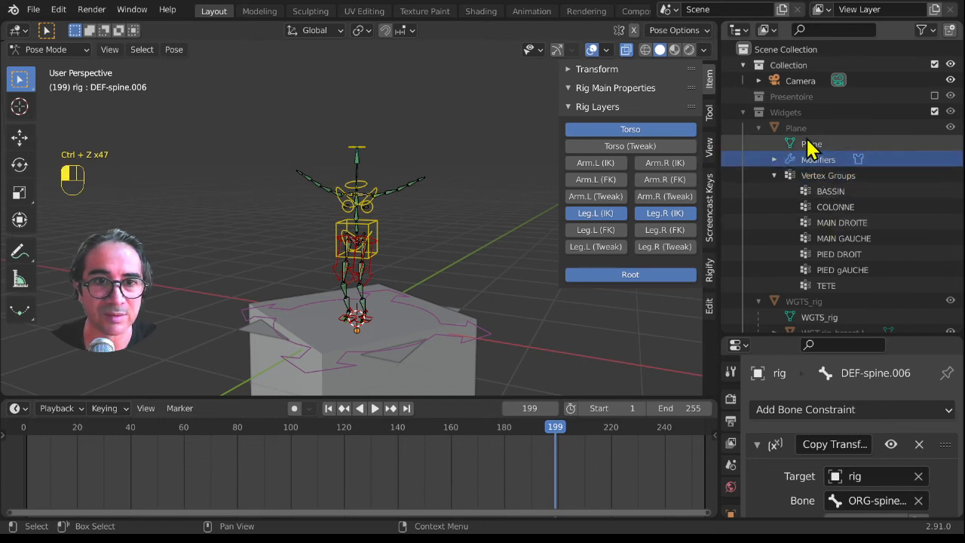
double_click(810, 143)
click(801, 130)
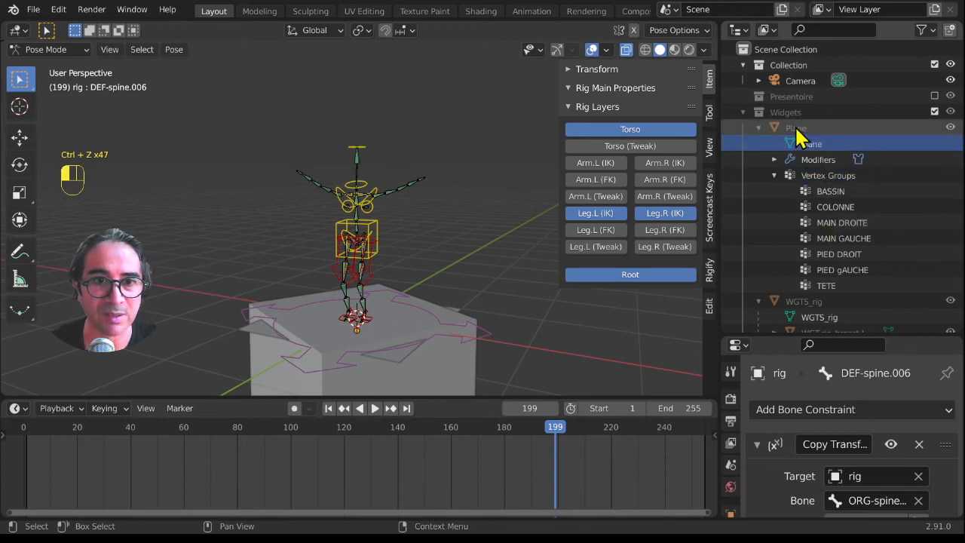
key(Tab)
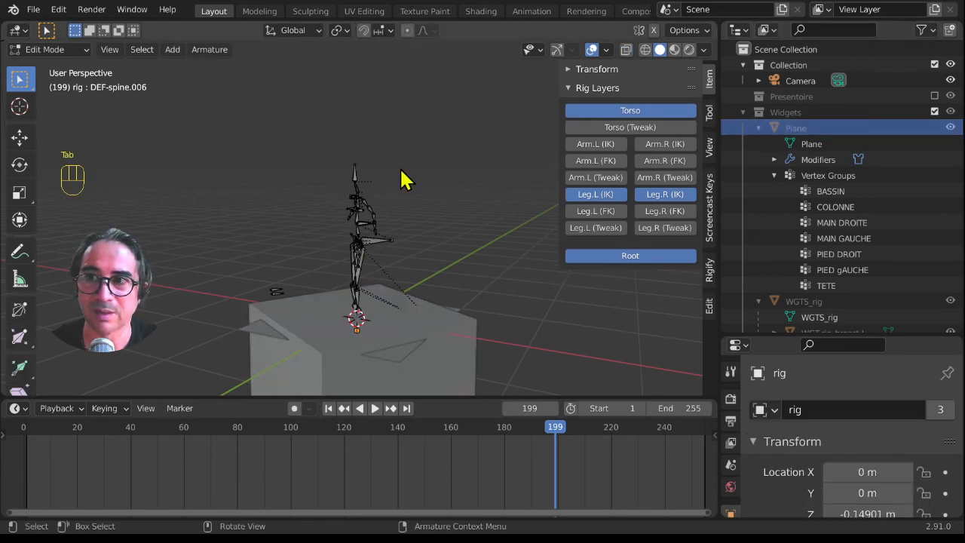
key(Tab)
Return the rig to Object Mode and make the Plane object in the Widgets collection active.
click(30, 49)
click(36, 65)
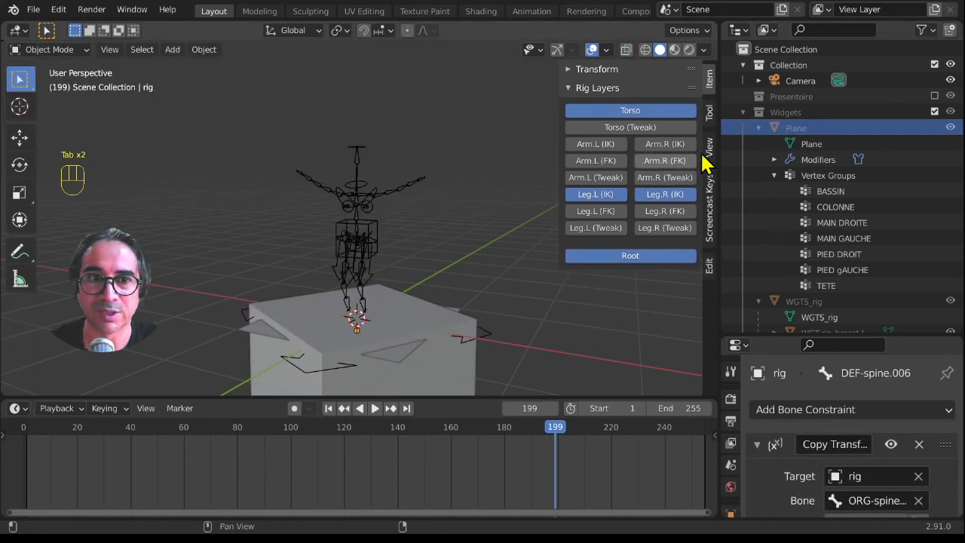
click(794, 130)
key(Tab)
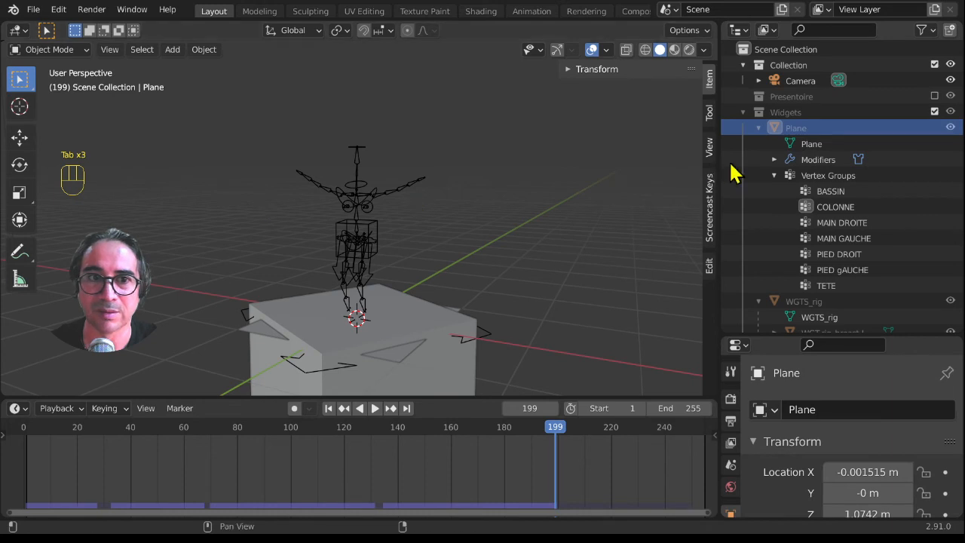
click(787, 129)
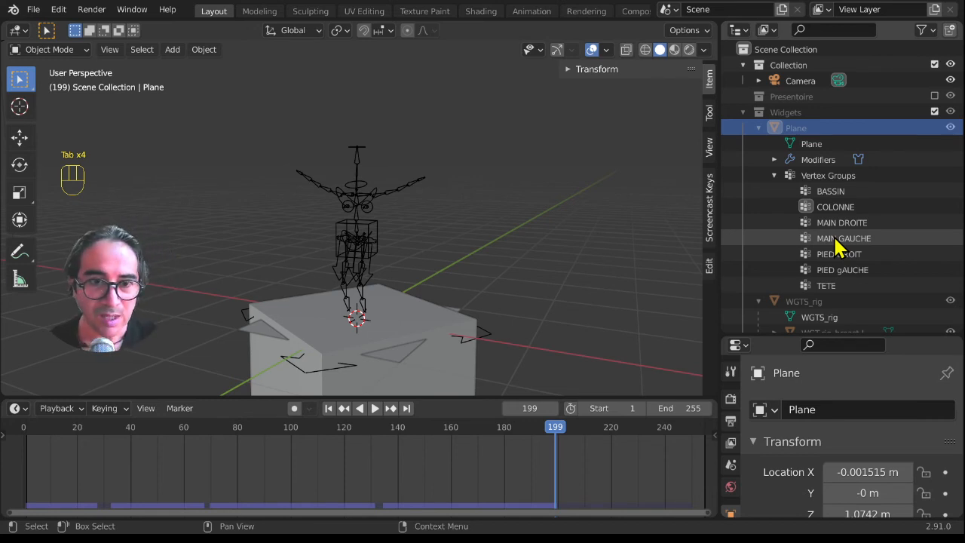
Filter the object list by "plan" to locate every Plane entry.
scroll(840, 254, down, 6)
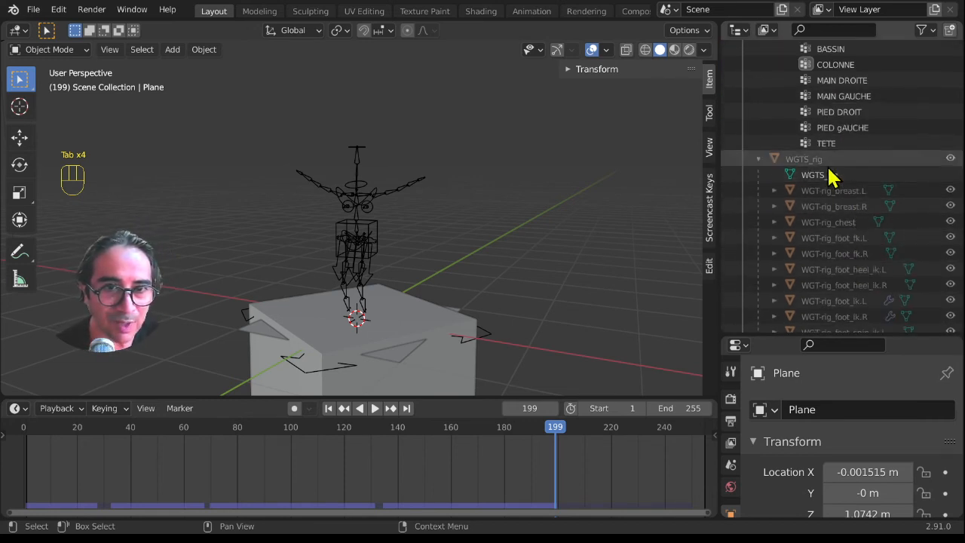
scroll(854, 218, down, 15)
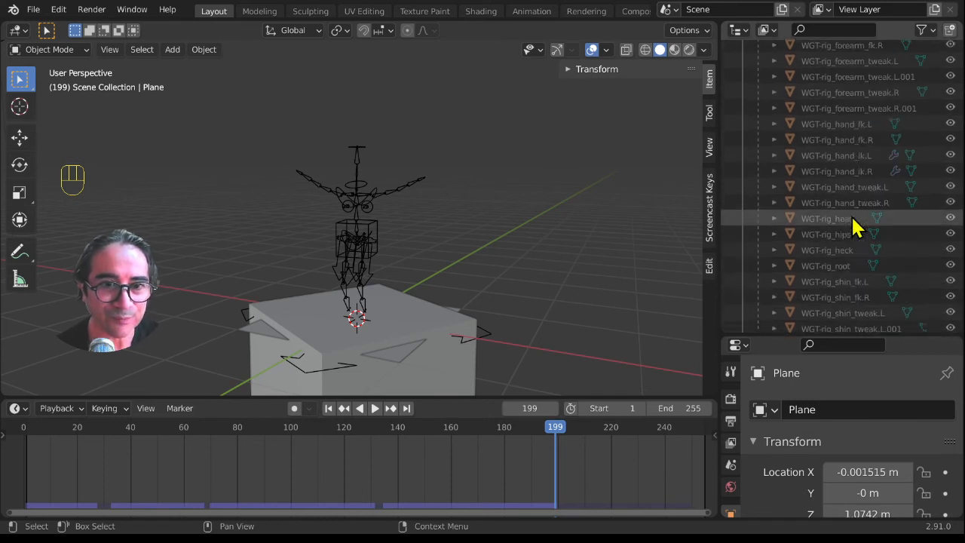
scroll(854, 225, down, 4)
click(820, 28)
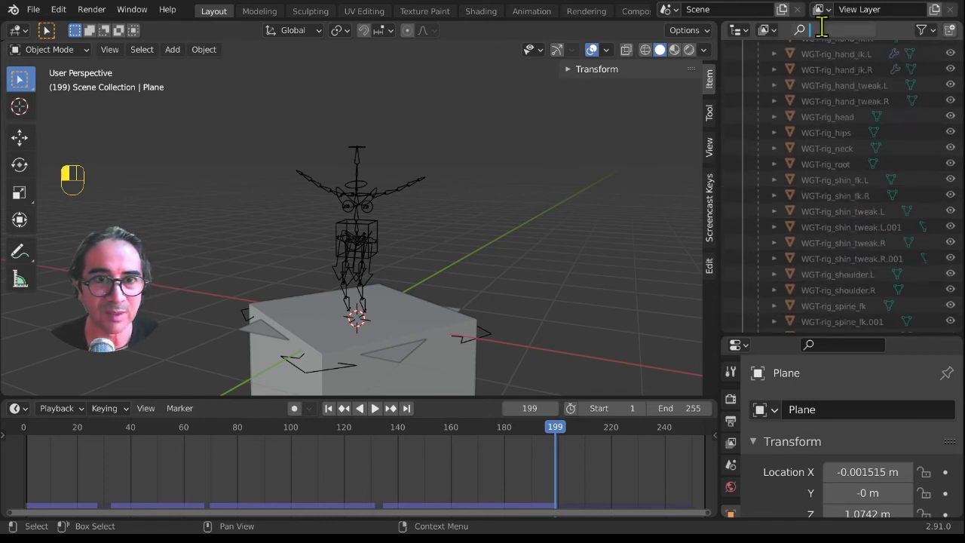
text(plan)
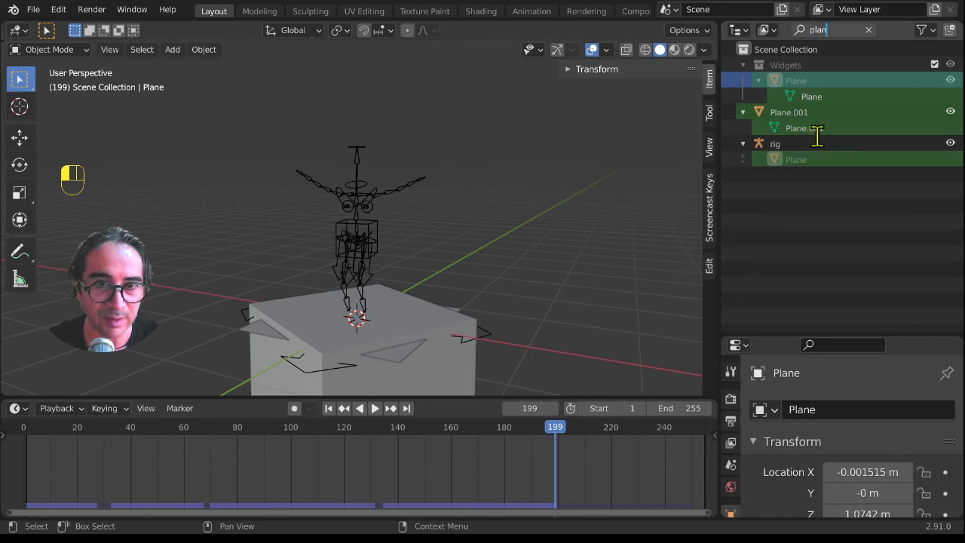
key(Return)
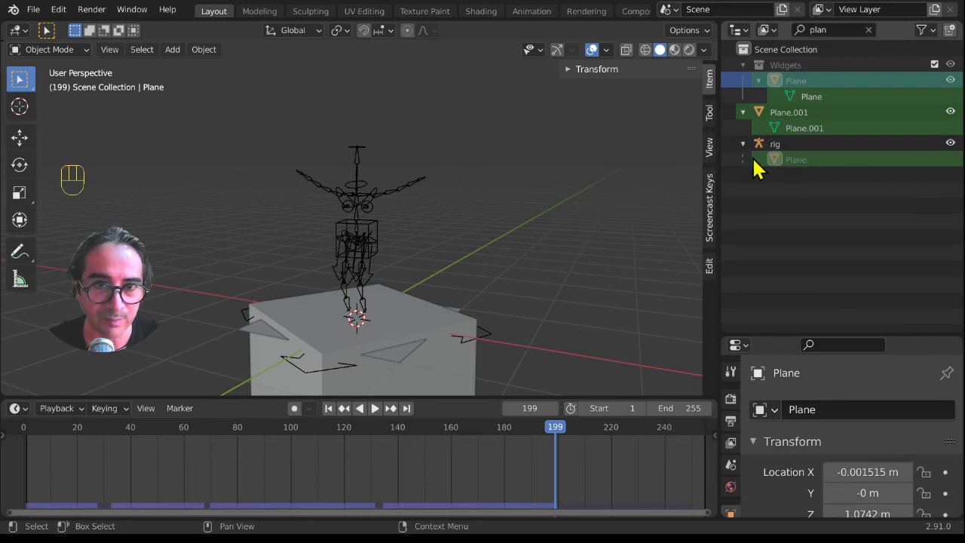
Take the body Plane out of the Widgets collection, keeping it parented to the rig, and put Plane.001 in Widgets.
click(796, 161)
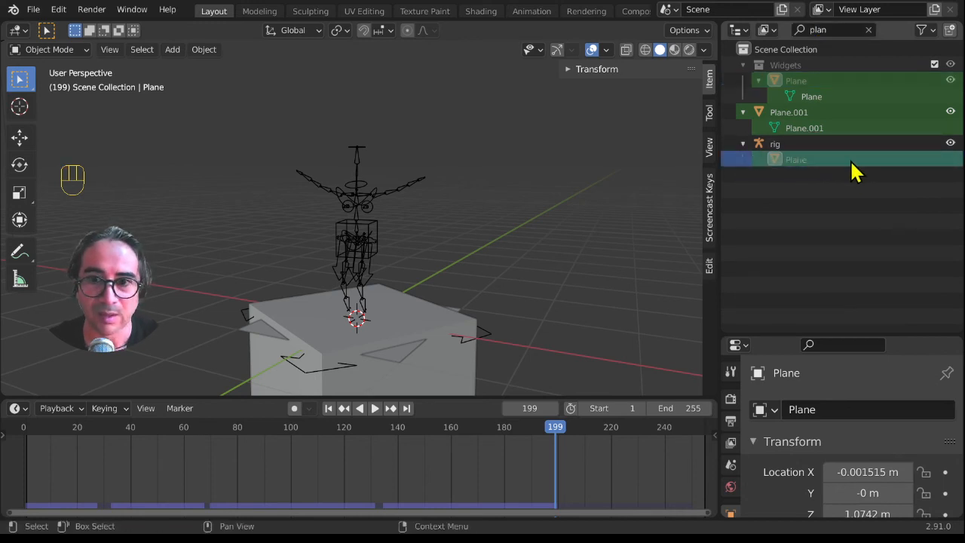
click(814, 134)
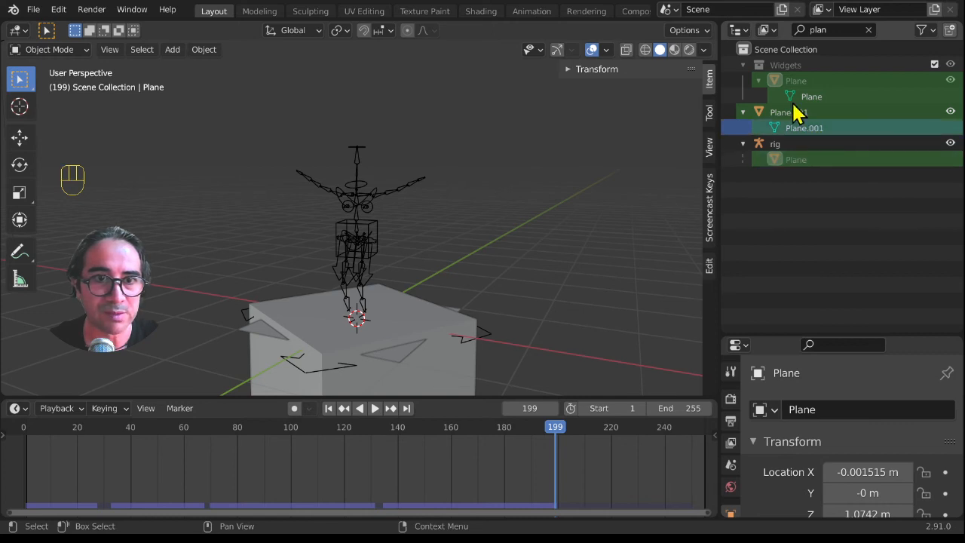
click(802, 96)
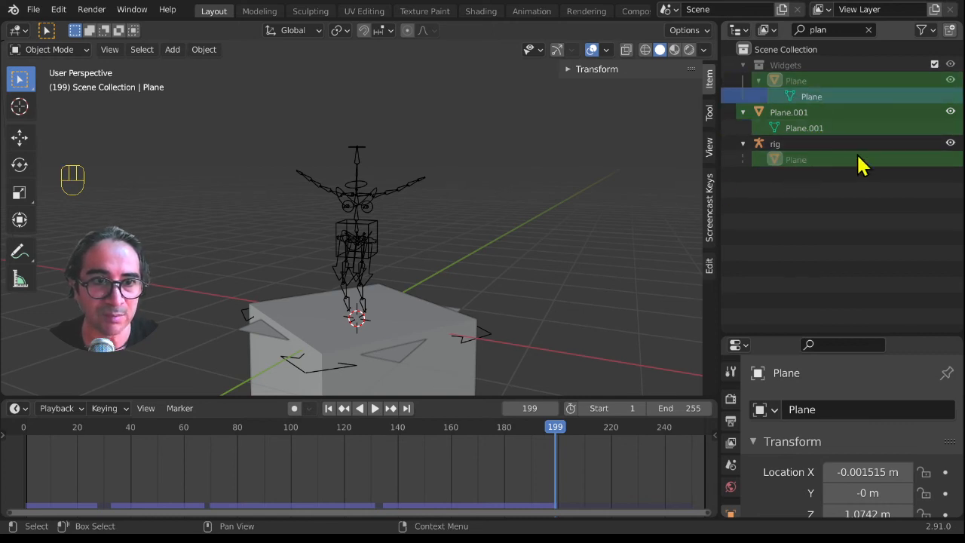
click(797, 160)
double_click(795, 158)
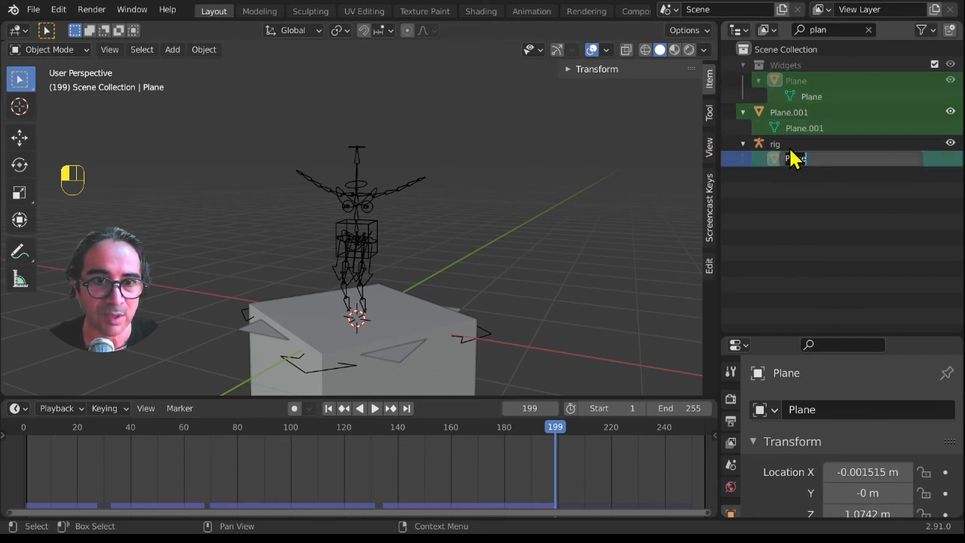
click(790, 148)
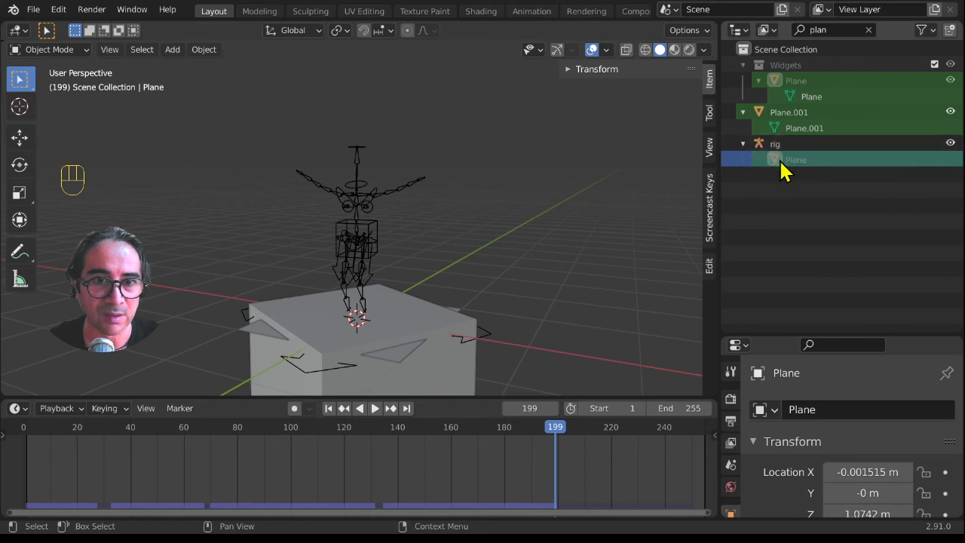
right_click(742, 171)
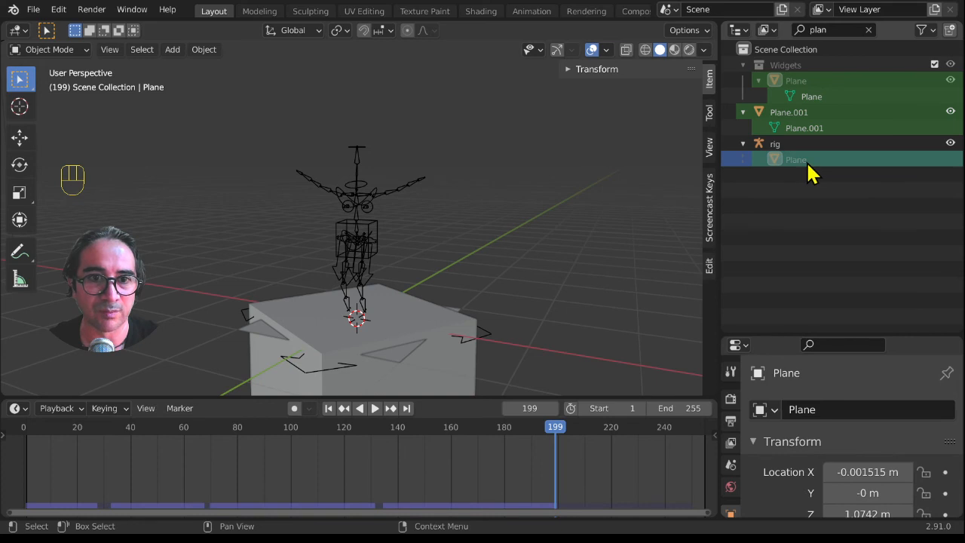
drag(818, 156, 771, 188)
drag(769, 144, 759, 54)
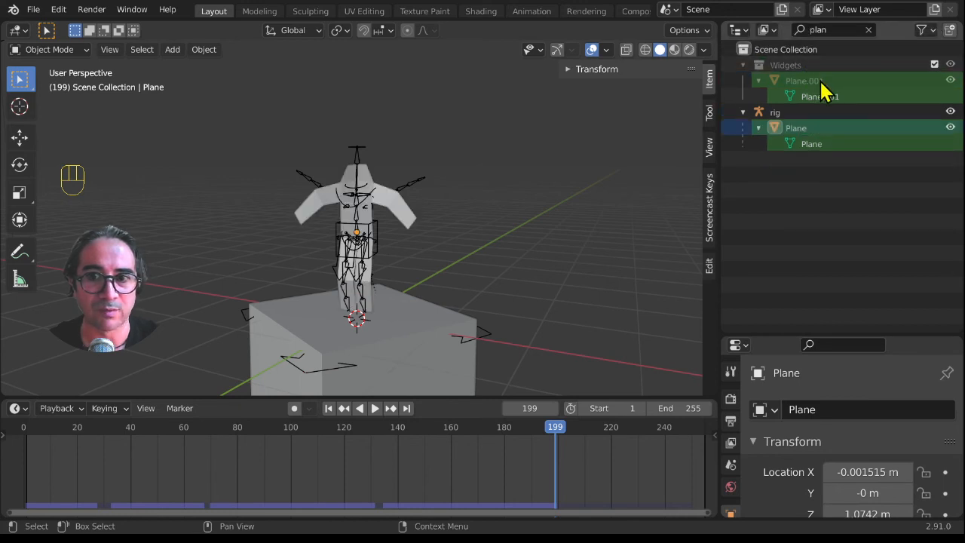
Select the recovered body Plane, rewind to frame 0, and play its cloth simulation to frame 28.
click(417, 226)
scroll(399, 228, up, 2)
middle_drag(392, 276, 375, 265)
middle_drag(290, 297, 319, 300)
drag(551, 429, 414, 438)
middle_drag(323, 303, 352, 305)
key(shift+ctrl+space)
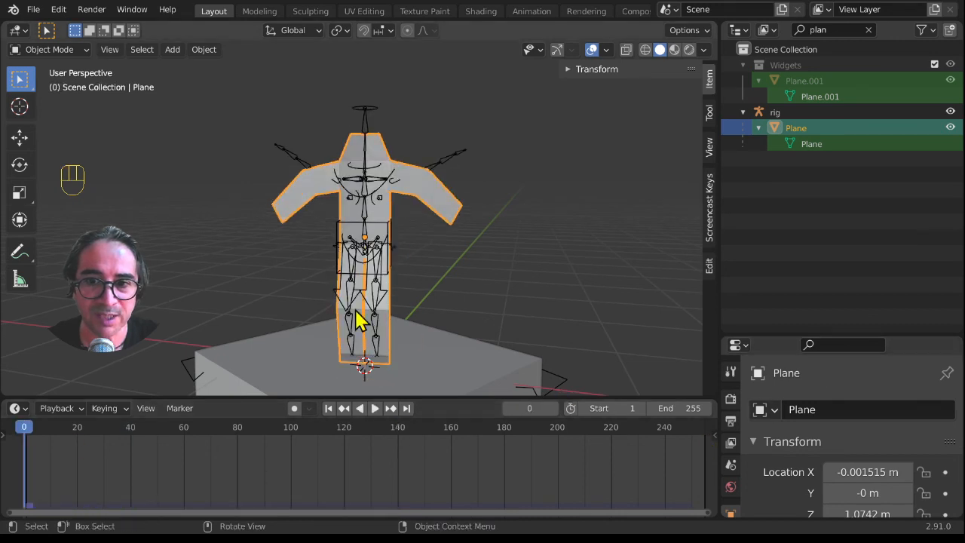
key(space)
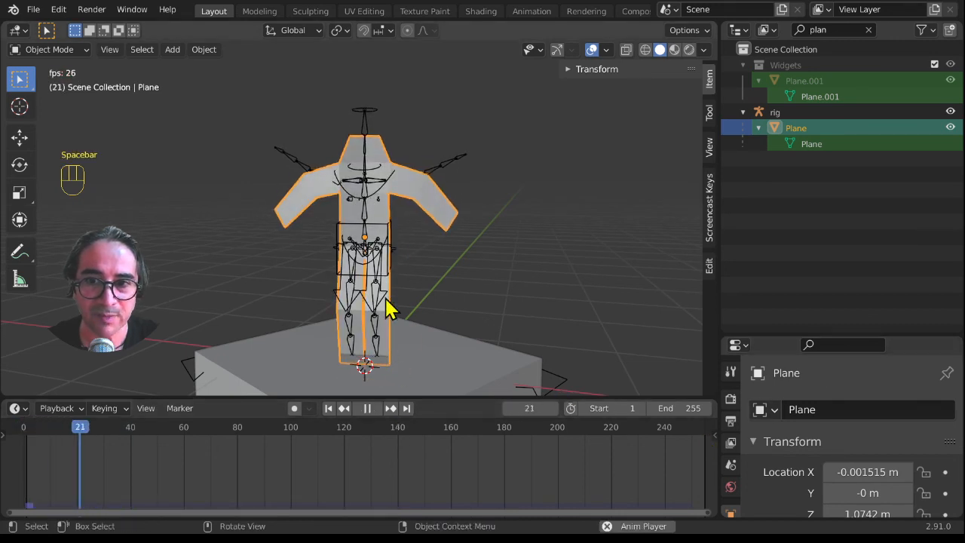
key(space)
Blur the body Plane's weights over the legs and torso in Weight Paint mode at strength 1.000, then return to Object Mode.
click(42, 50)
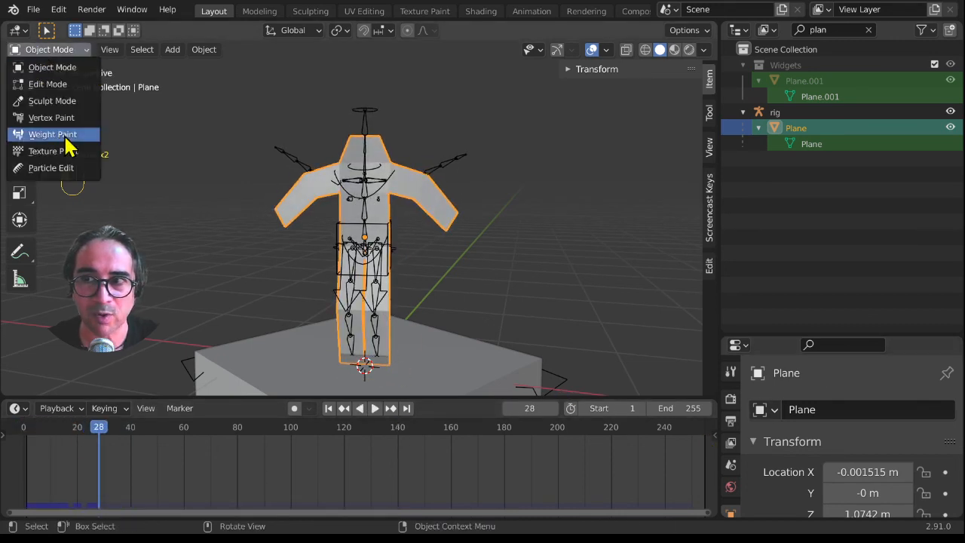
click(52, 134)
middle_drag(347, 302, 455, 45)
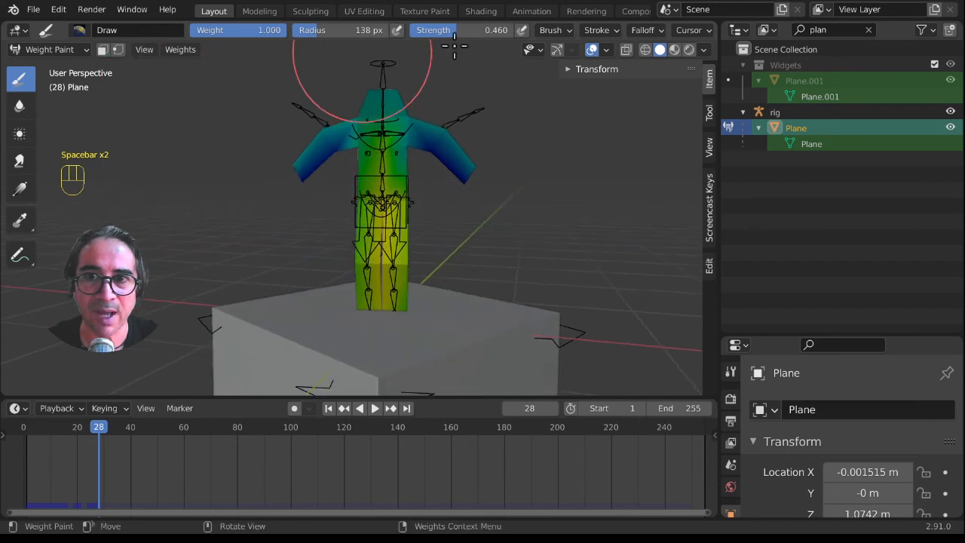
click(20, 106)
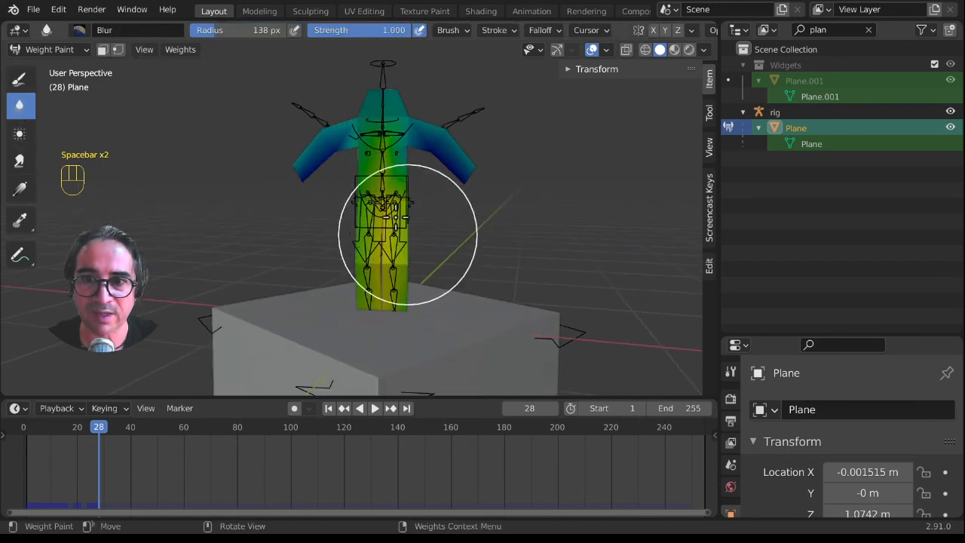
mouse_move(402, 328)
mouse_down()
mouse_move(400, 204)
mouse_move(377, 173)
mouse_up()
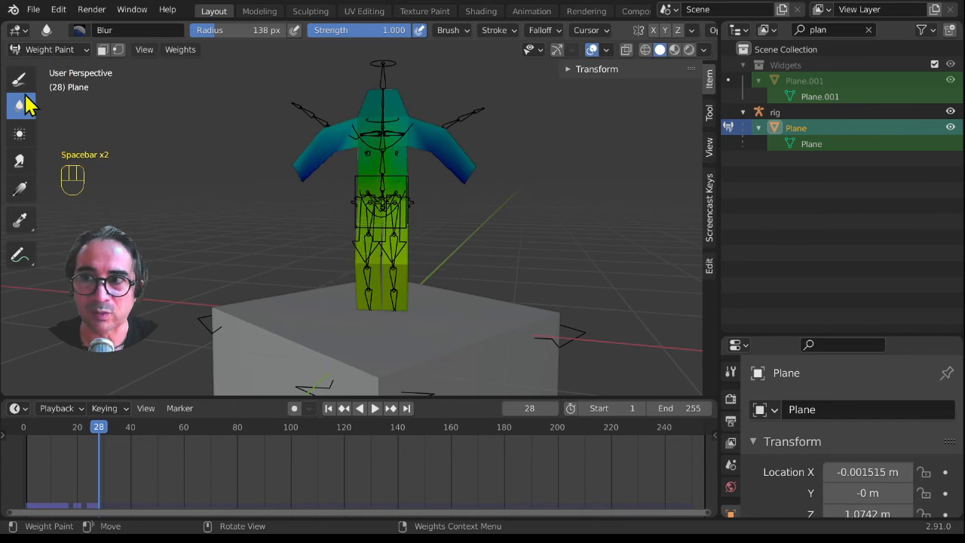
click(46, 49)
click(47, 66)
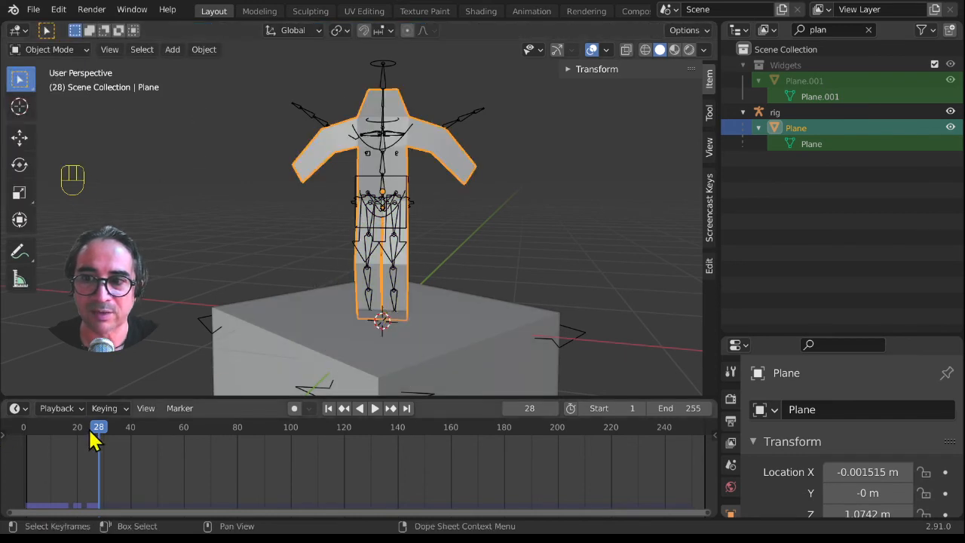
Rewind to frame 0 and select the rig's root control in Pose Mode.
drag(94, 427, 23, 428)
click(582, 335)
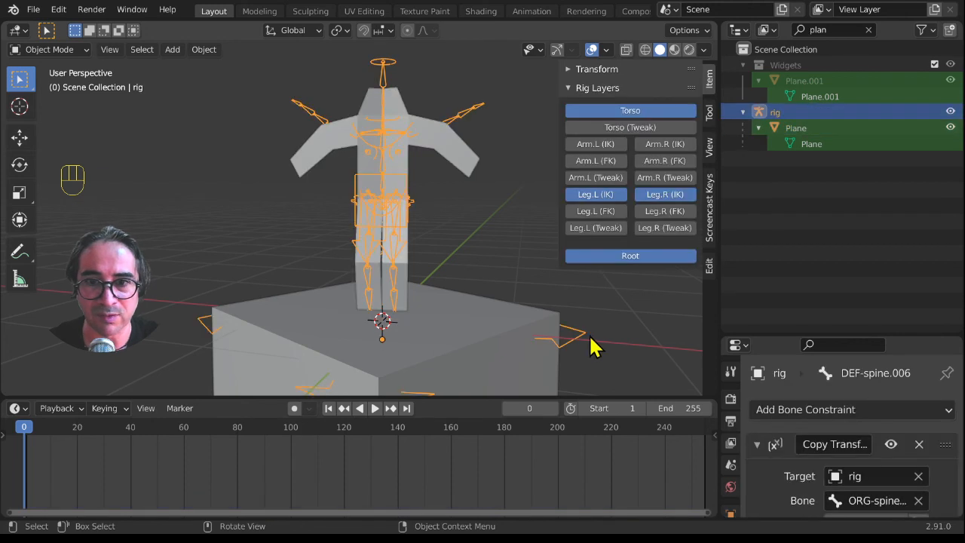
key(ctrl+Tab)
click(601, 349)
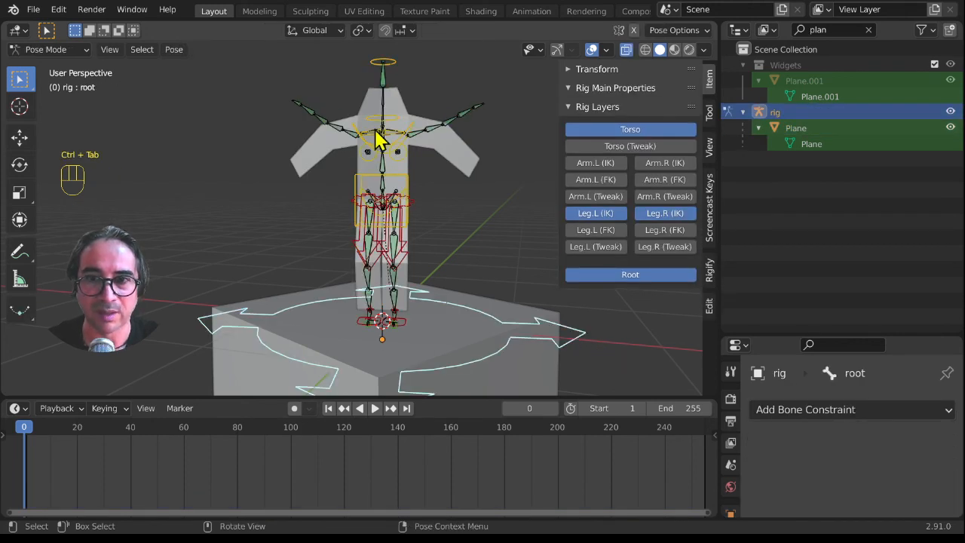
Return to Object Mode and hide the body Plane mesh.
click(441, 165)
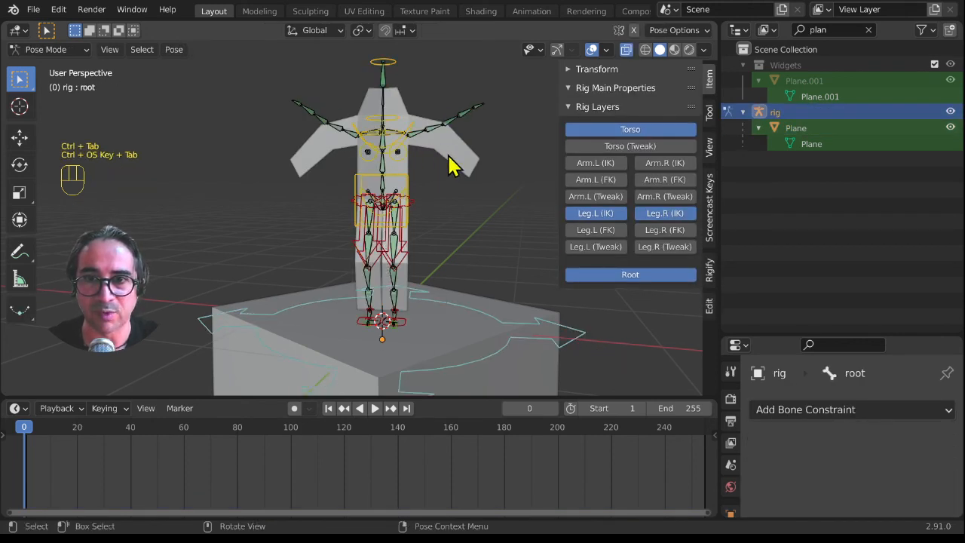
key(ctrl+Tab)
click(459, 177)
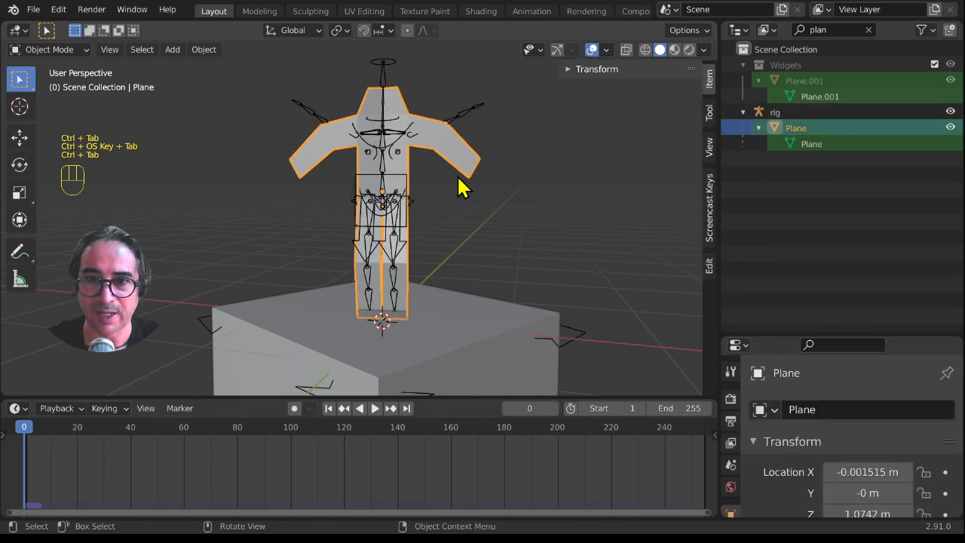
key(h)
Play the animation with the rig in Pose Mode and move the root control, raising it about 0.15 m.
click(573, 351)
key(ctrl+Tab)
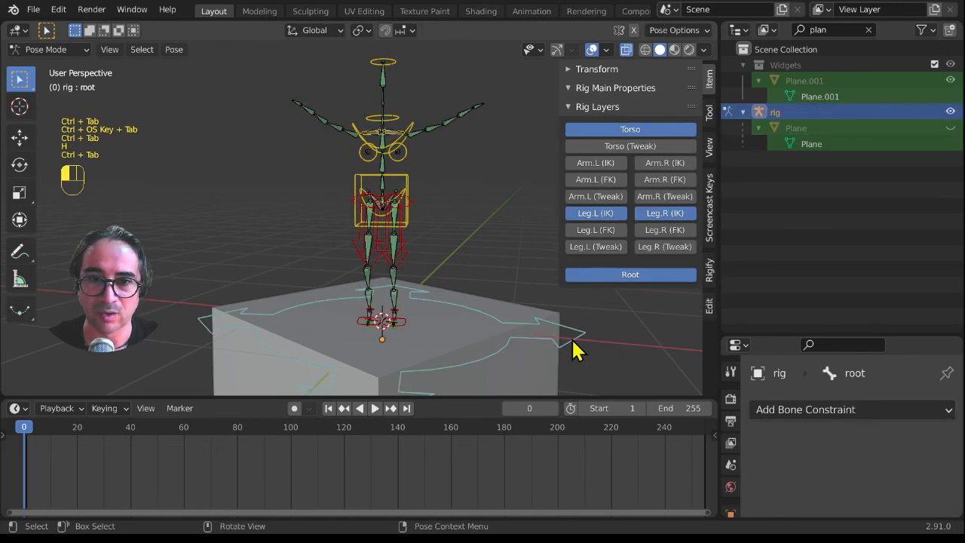
key(space)
key(g)
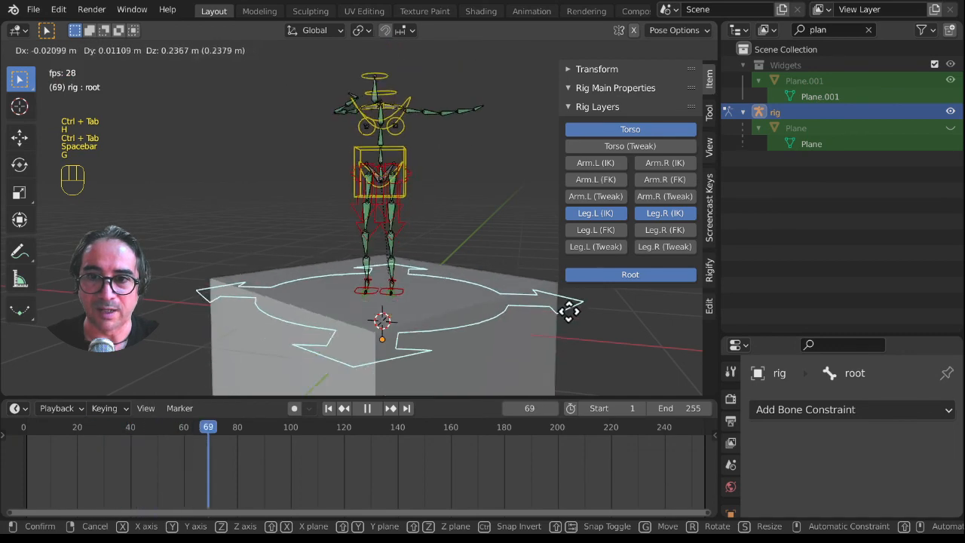
click(558, 354)
middle_drag(555, 360, 443, 356)
key(g)
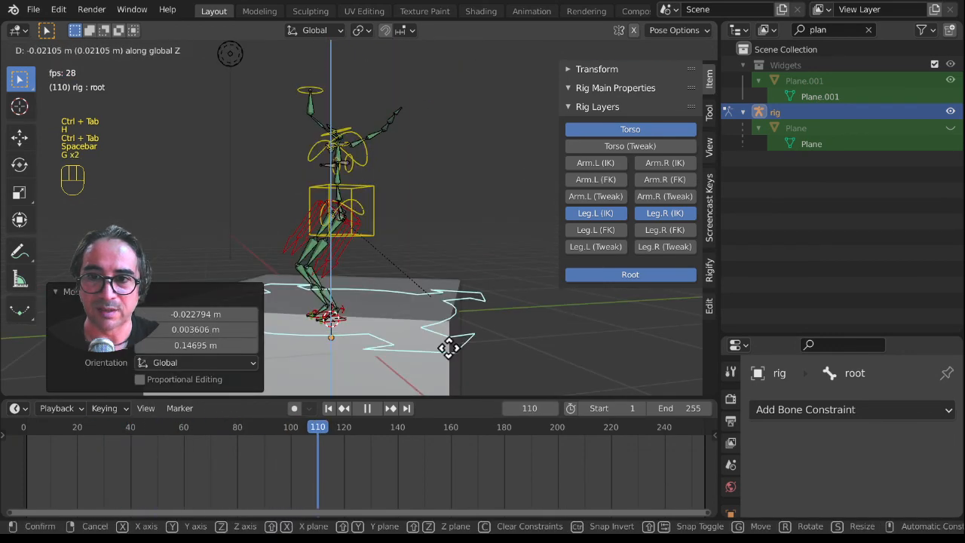
key(z)
middle_drag(324, 362, 505, 381)
Try rotating the root control during playback to make the upper body swing.
key(r)
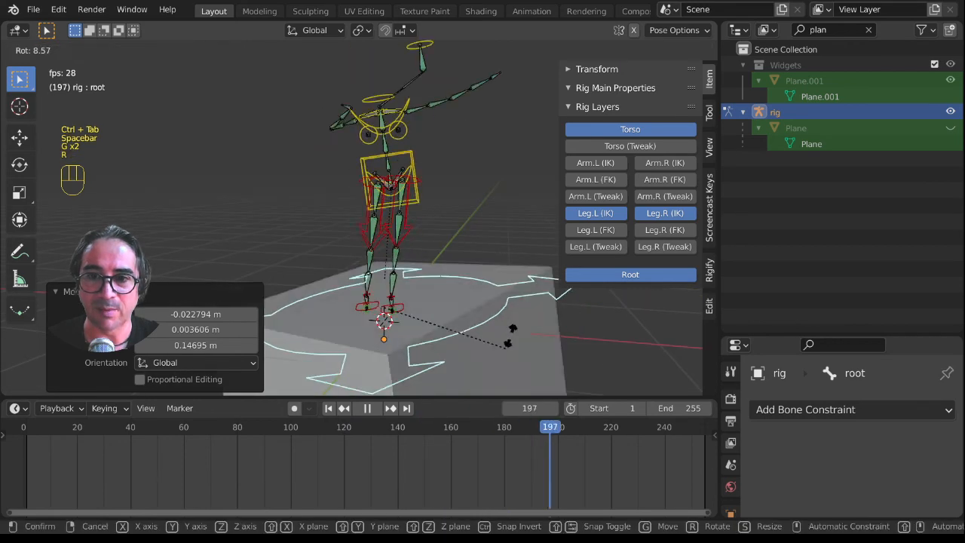
click(502, 372)
click(399, 337)
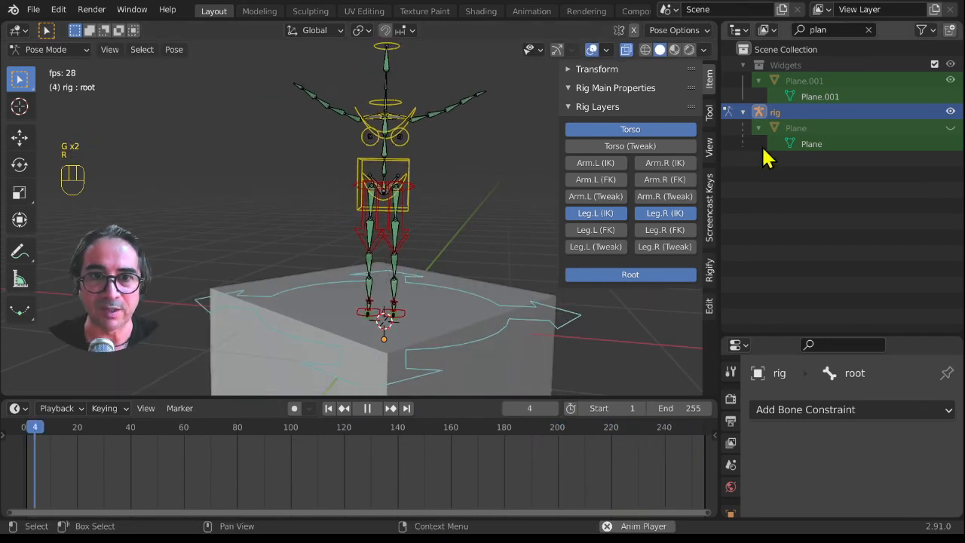
During playback, lower the root control about 0.40 m and raise it again by about 0.13 m.
middle_drag(444, 358, 375, 331)
click(377, 315)
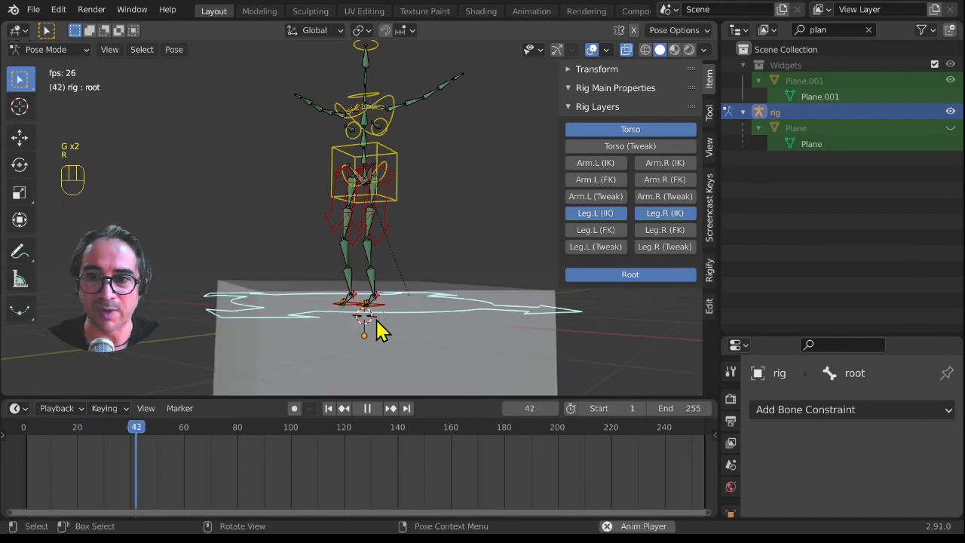
key(g)
click(381, 376)
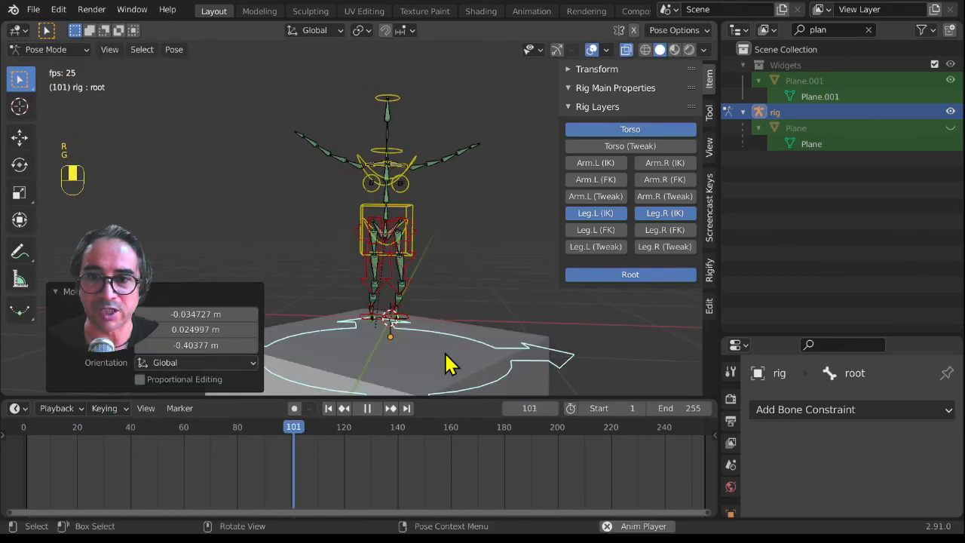
key(g)
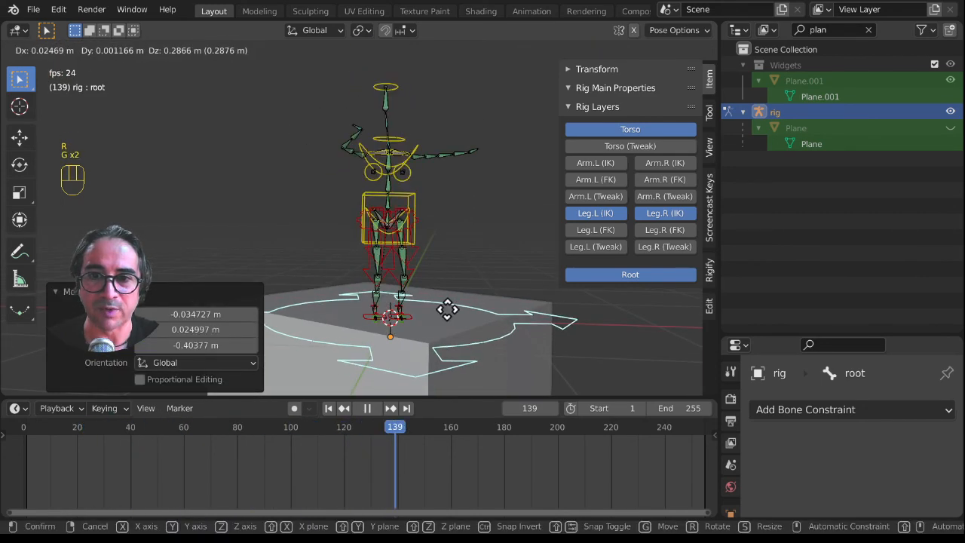
click(442, 334)
Swing the body by tilting the root control about 0.5°, shifting it about 0.02 m in X, and tilting it about -3.8°.
key(r)
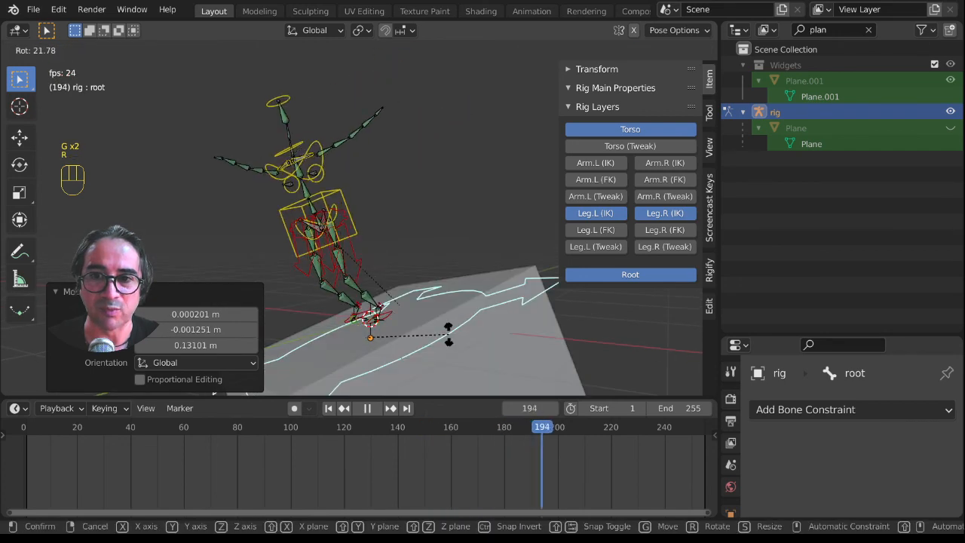
click(452, 377)
key(g)
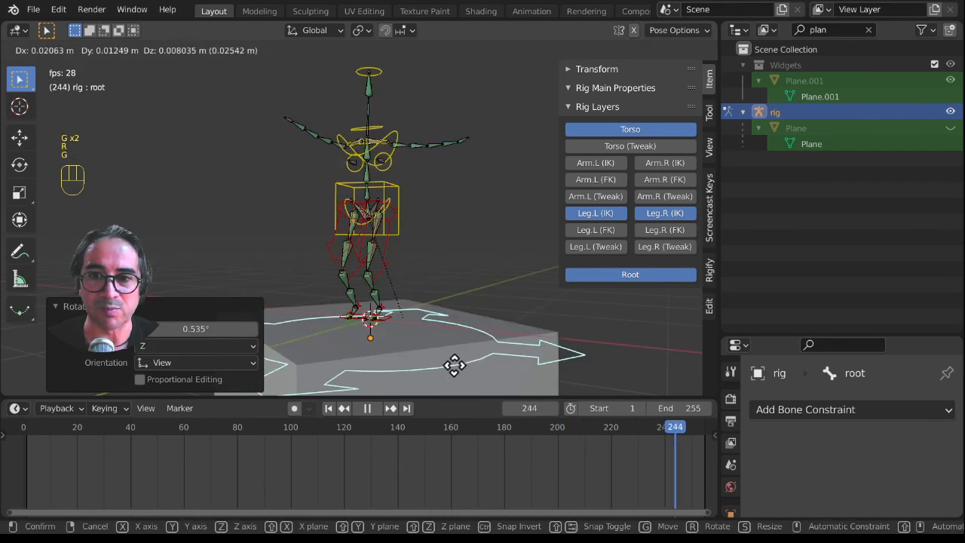
click(461, 373)
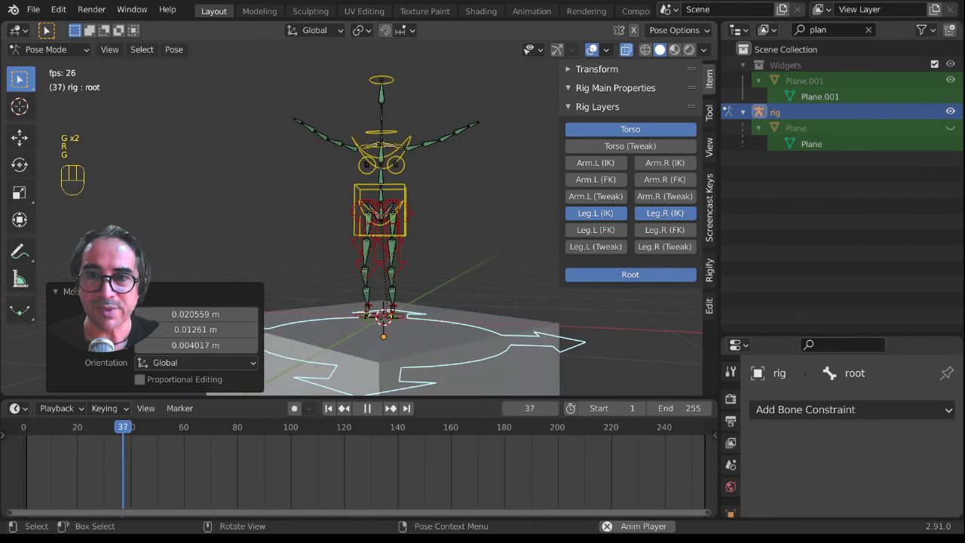
key(r)
click(479, 360)
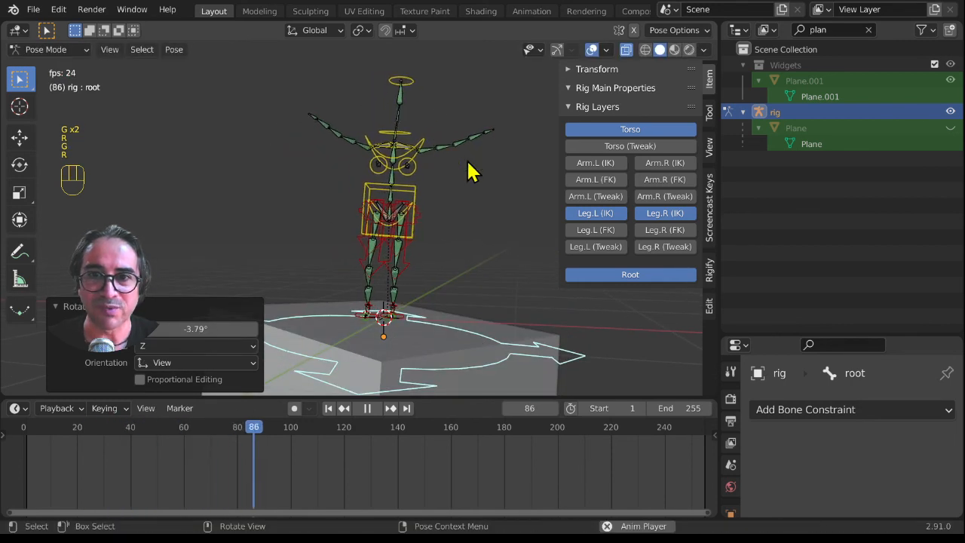
Select the left forearm bone, reselect the root control, and rotate it about 0.9° in the view plane.
click(465, 146)
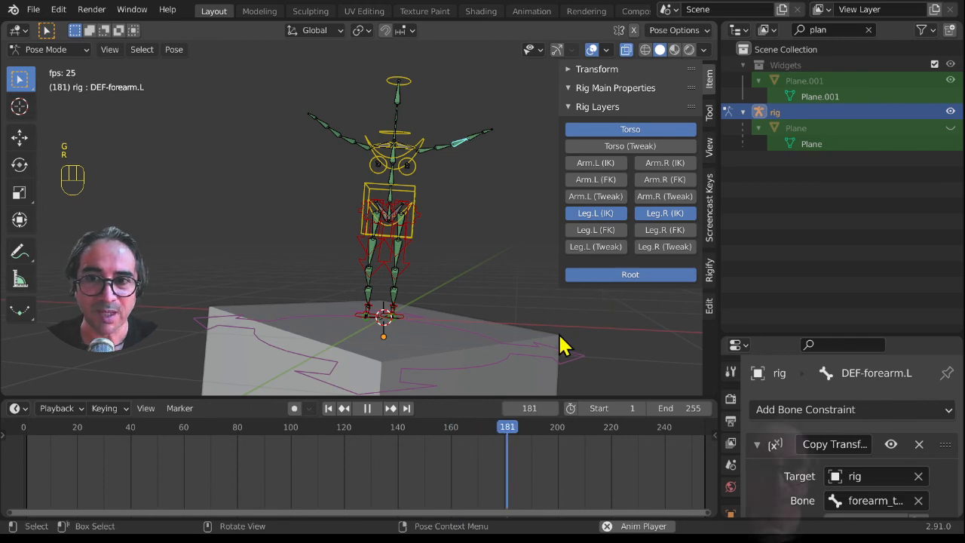
click(490, 375)
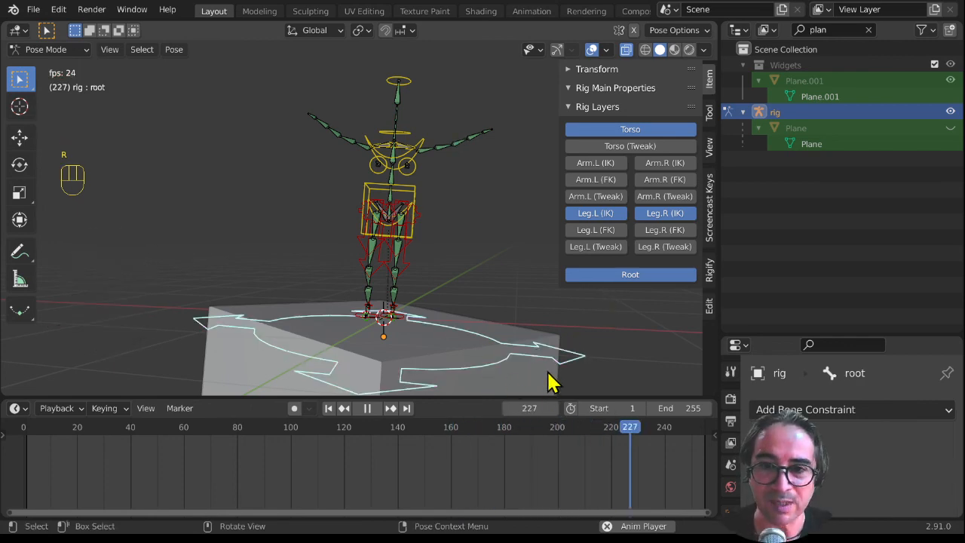
key(r)
click(541, 360)
key(r)
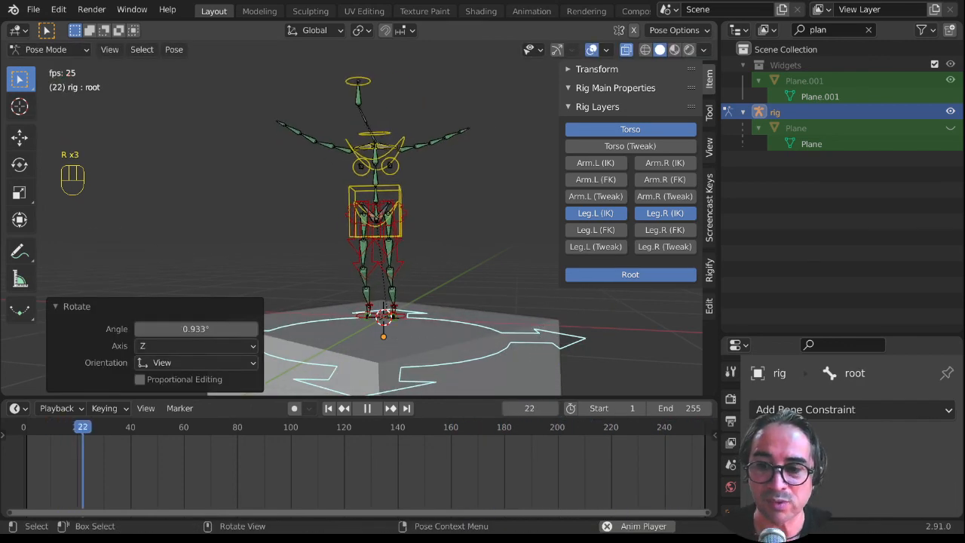
Twist the root control around global Z three times during playback, by about 73°, 35° and -12°.
key(r)
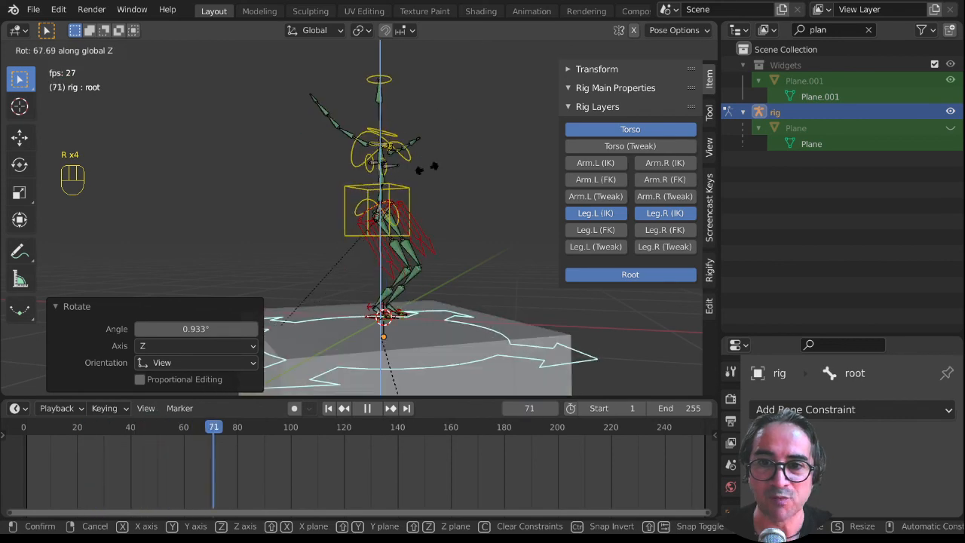
click(428, 219)
middle_drag(431, 192, 338, 224)
key(r)
key(z)
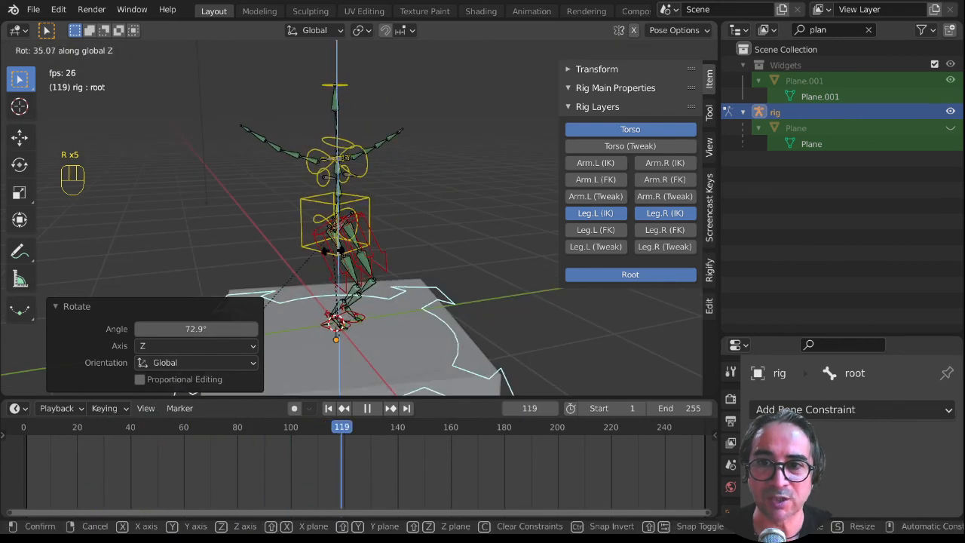
click(286, 151)
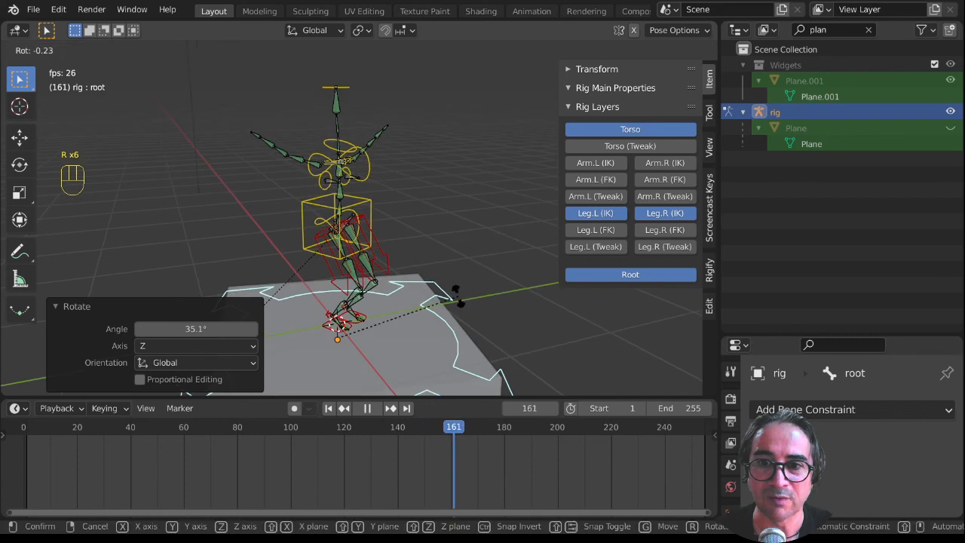
key(r)
key(z)
click(403, 329)
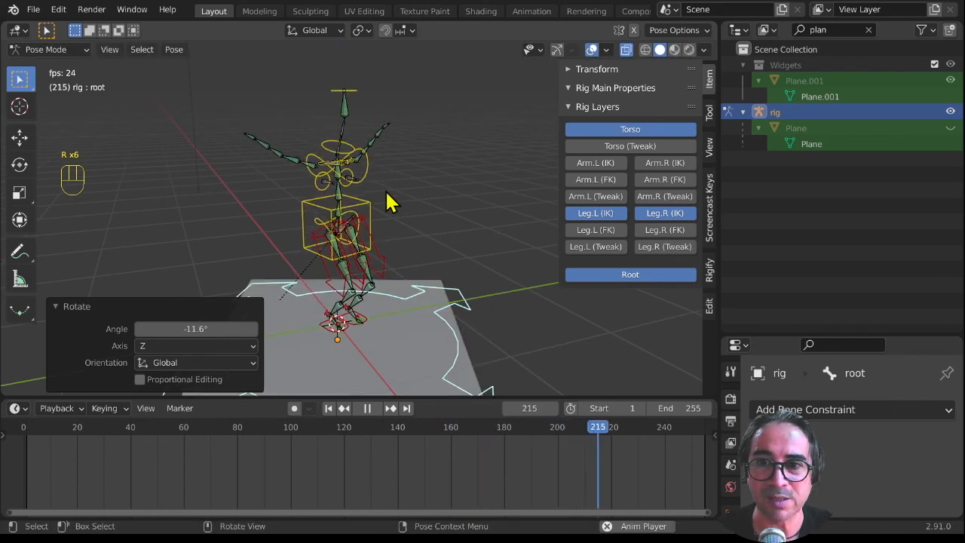
Move the root control about -0.03 m in X, 0.23 m in Y and 0.20 m in Z during playback.
middle_drag(465, 308, 415, 315)
key(g)
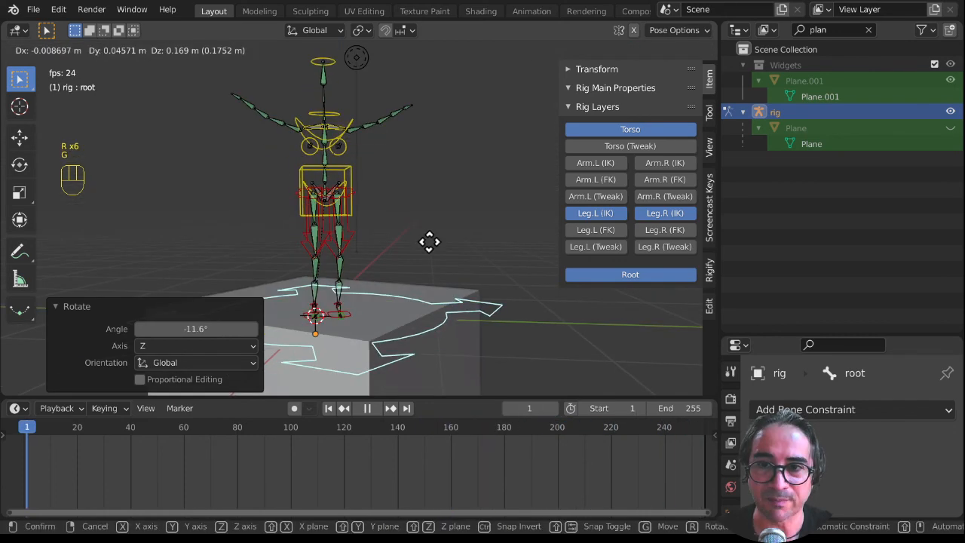
click(446, 300)
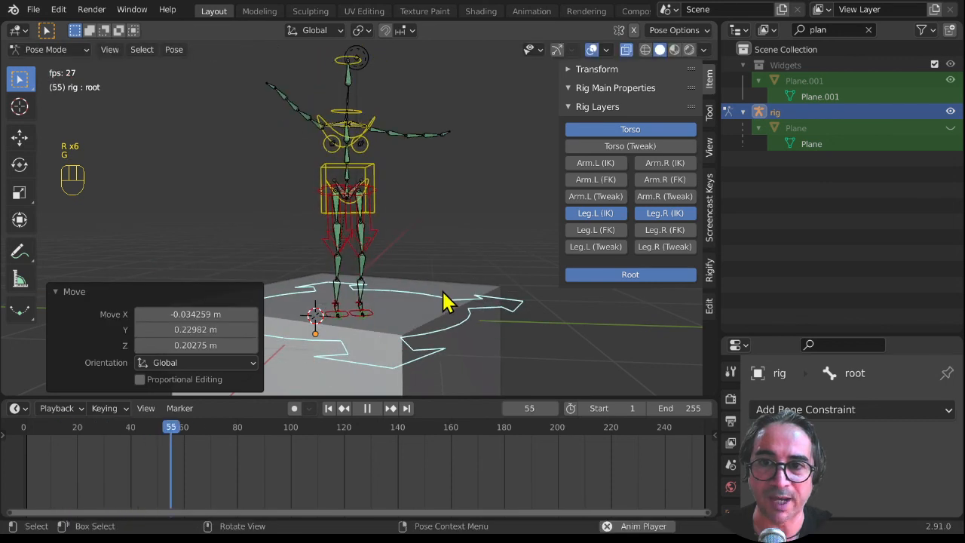